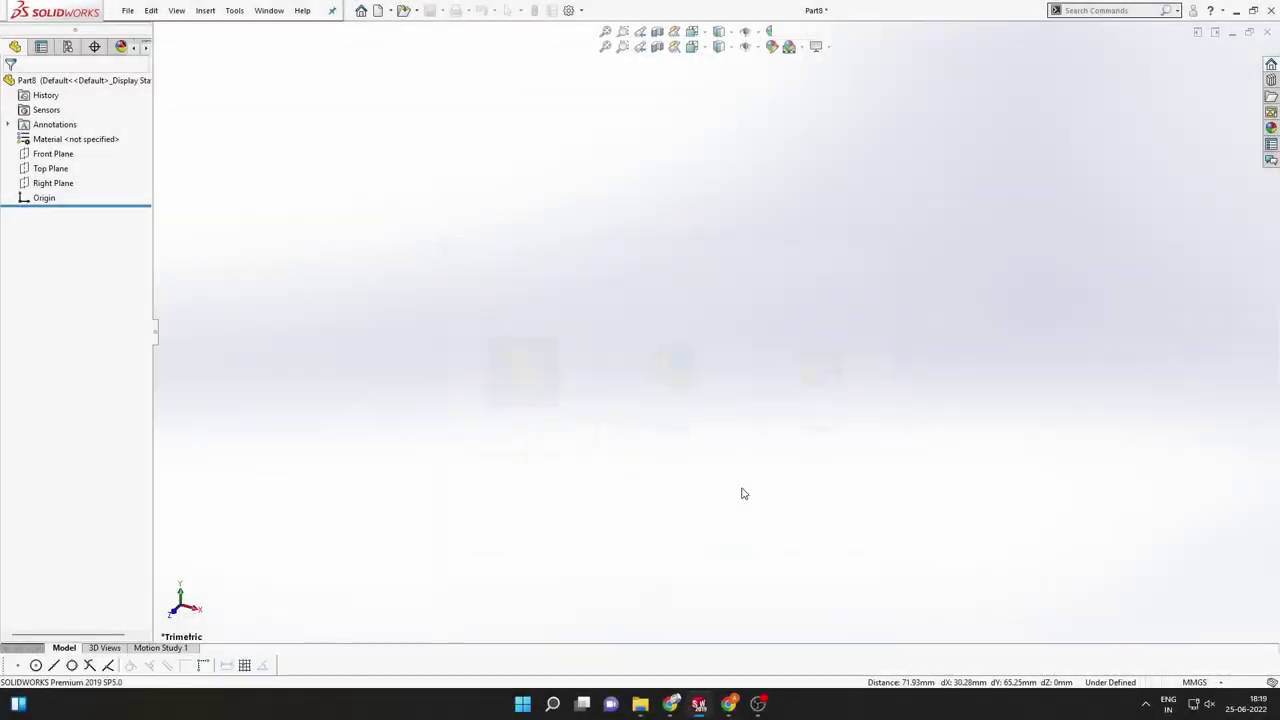
Start a face-on Front Plane sketch with the Line tool set to infinite construction
click(35, 226)
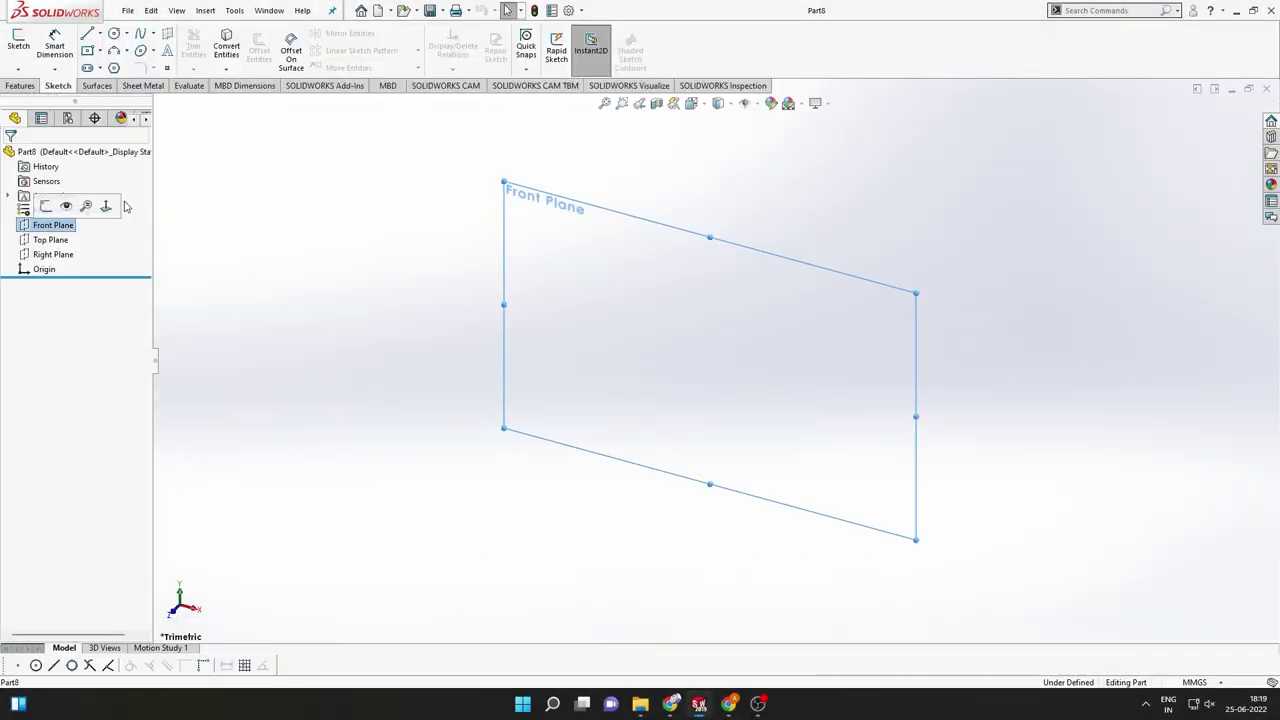
click(95, 205)
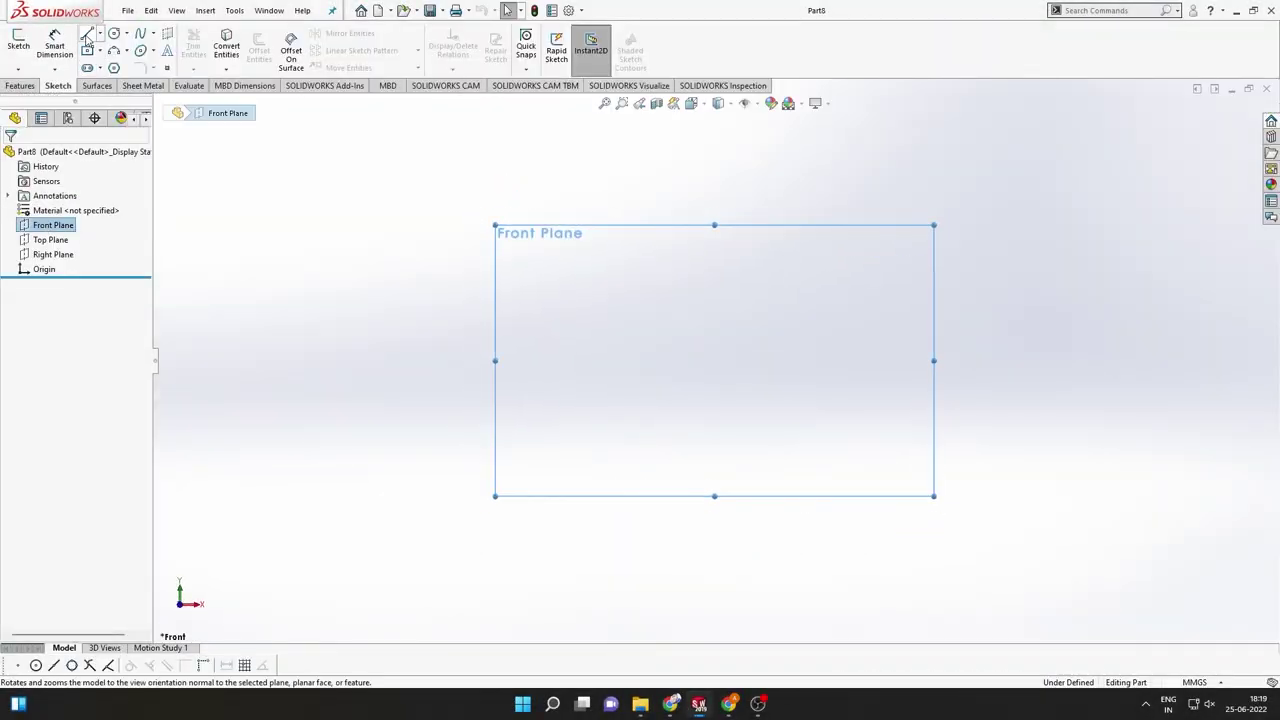
click(87, 33)
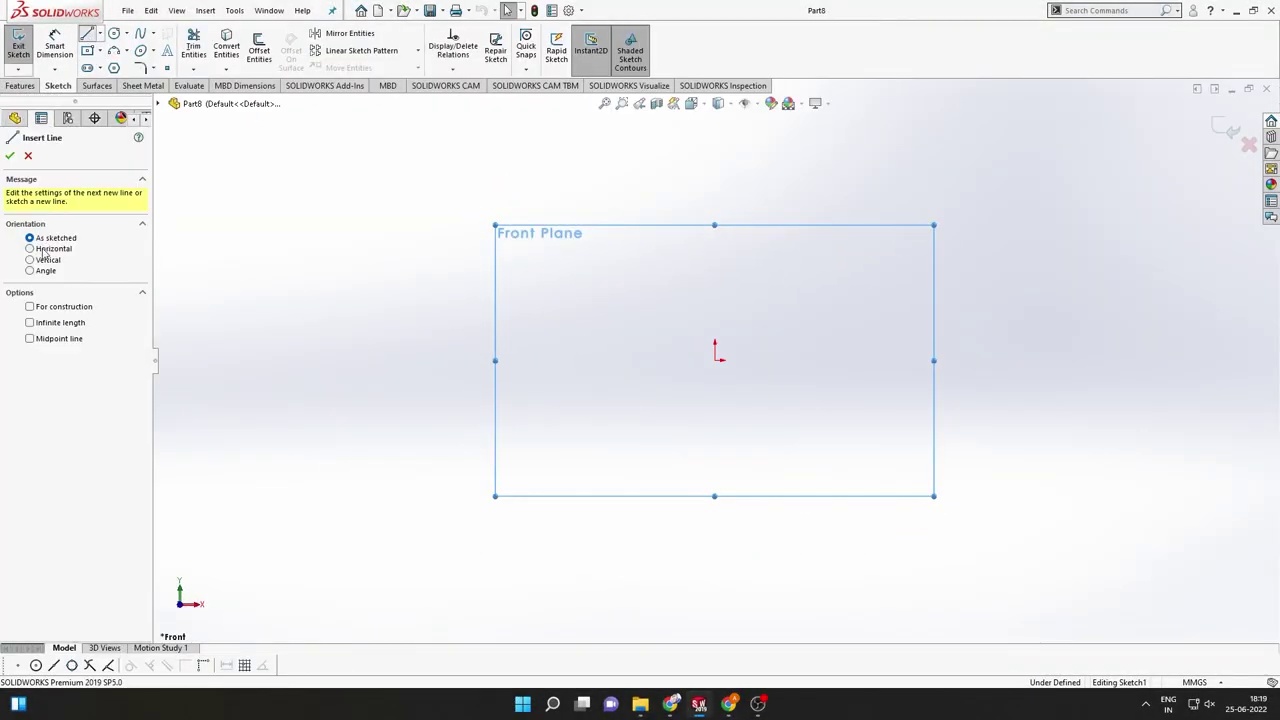
click(45, 331)
Place horizontal and vertical infinite centerlines crossing at the origin
click(715, 360)
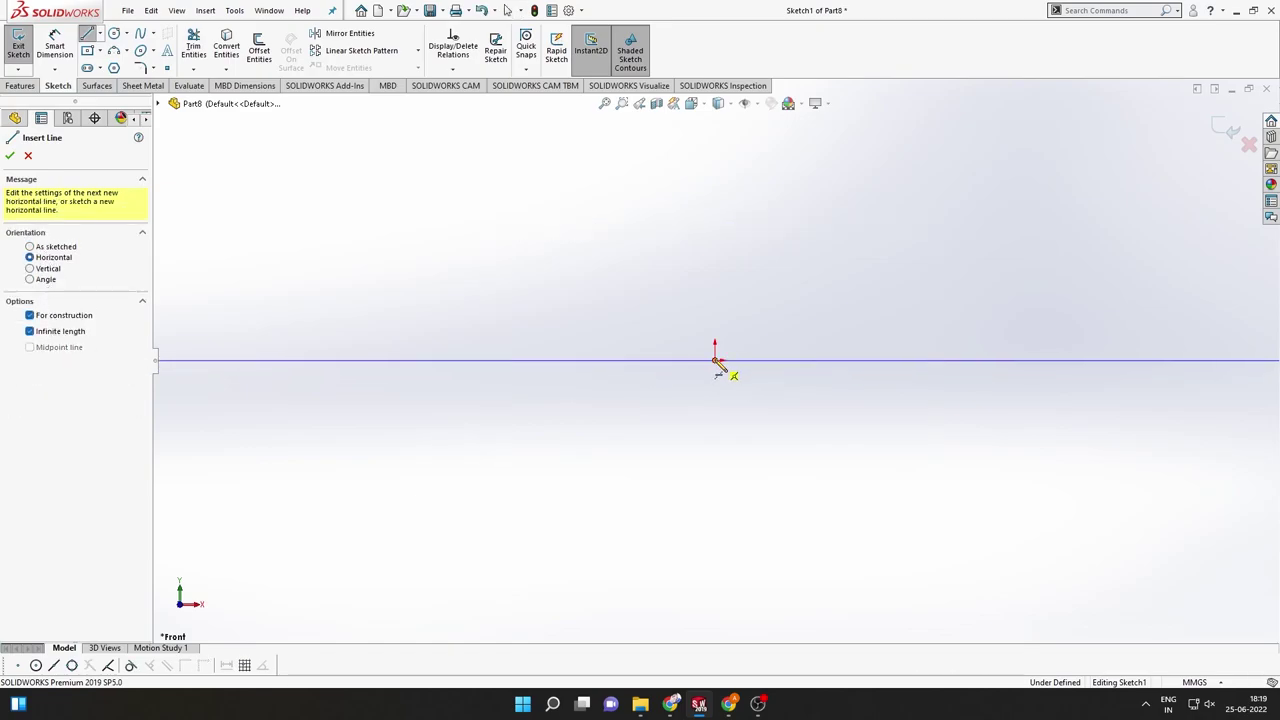
click(10, 156)
click(42, 270)
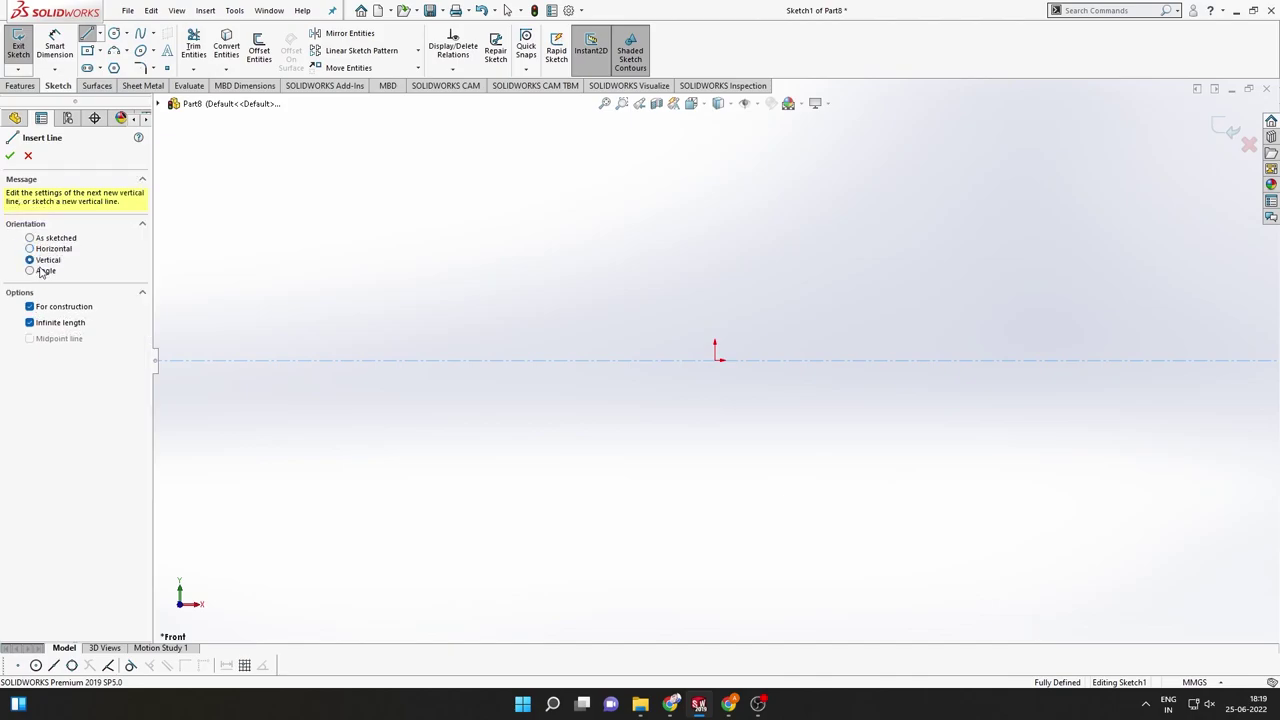
click(715, 361)
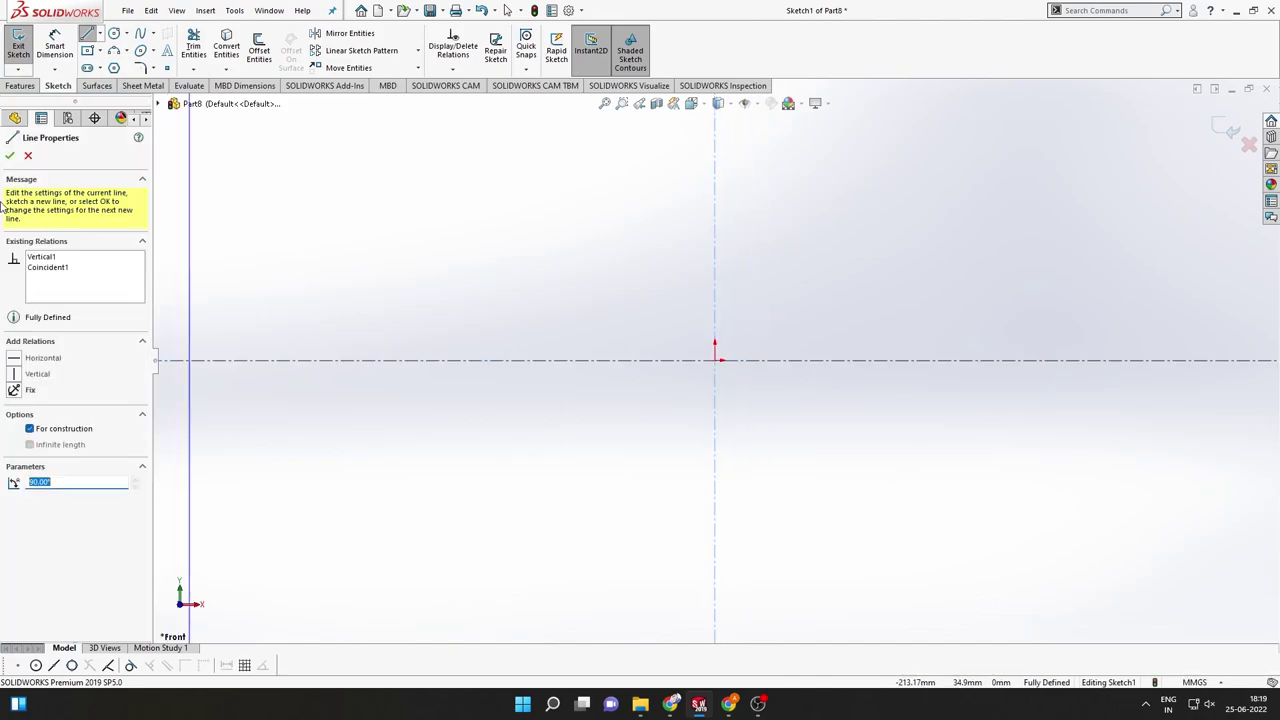
click(10, 156)
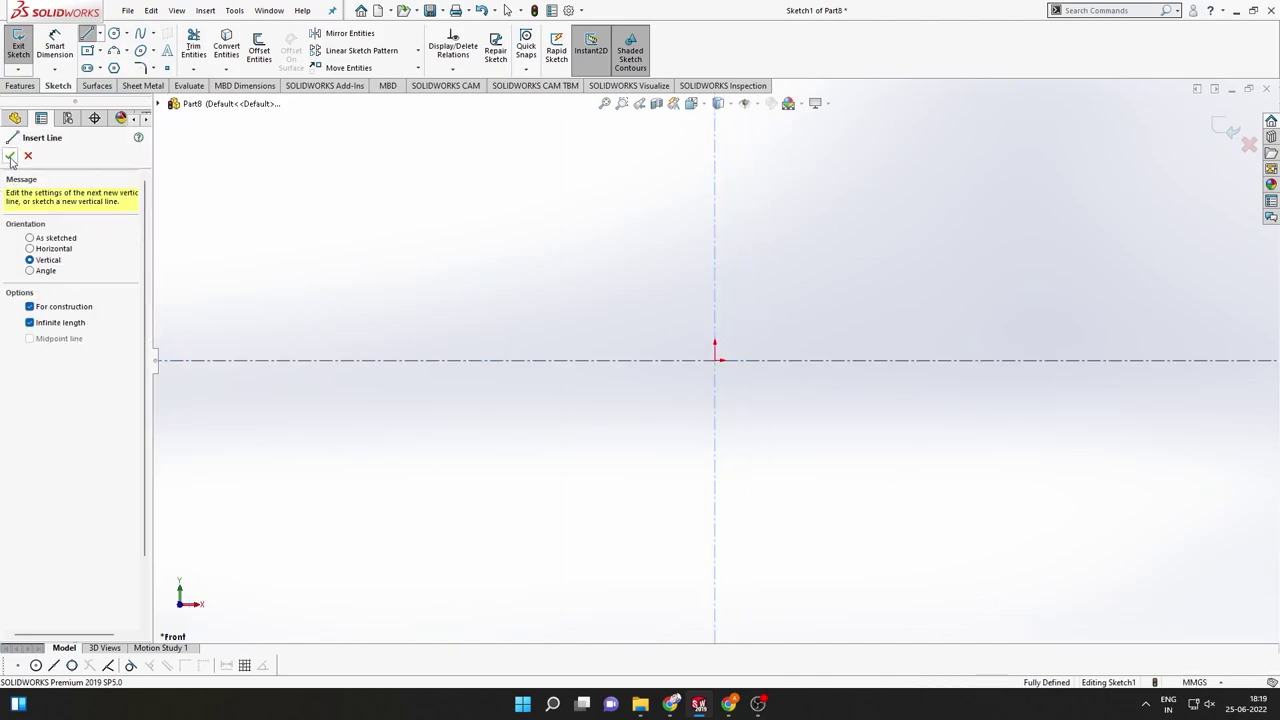
click(10, 155)
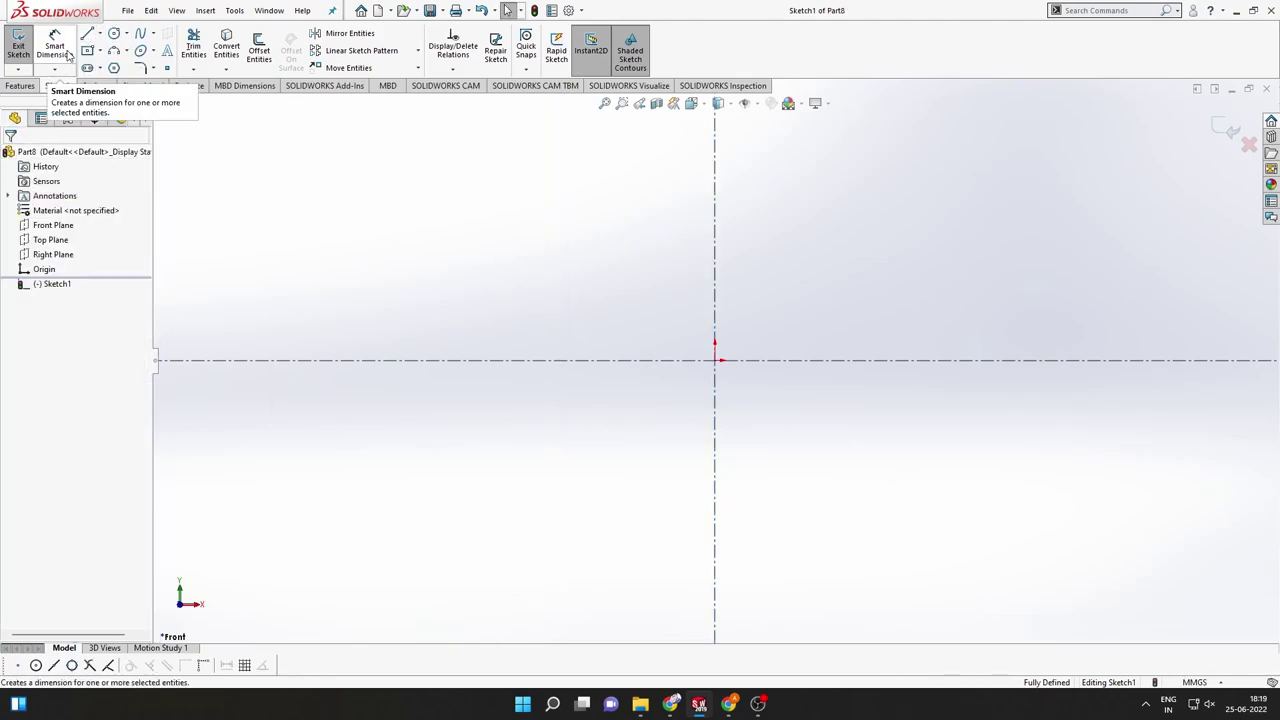
Draw a horizontal line left from the origin and dimension it to 36.60 mm
click(88, 33)
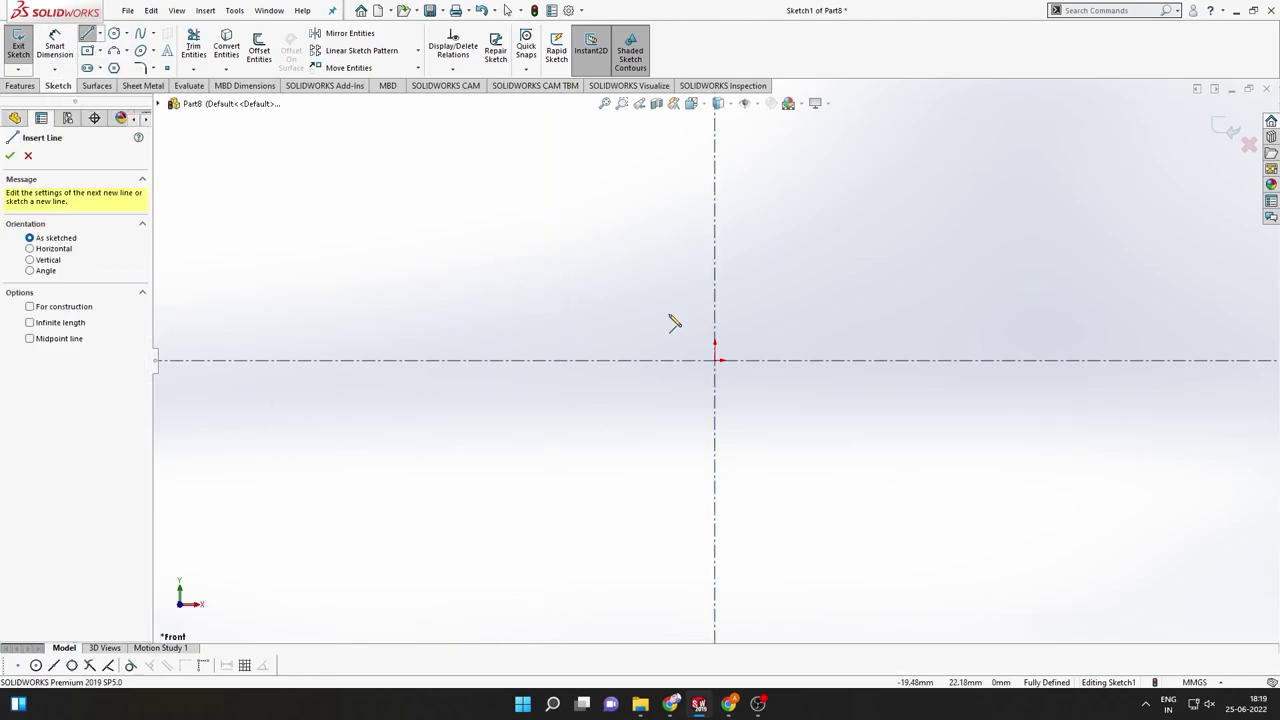
click(715, 360)
click(609, 360)
key(Escape)
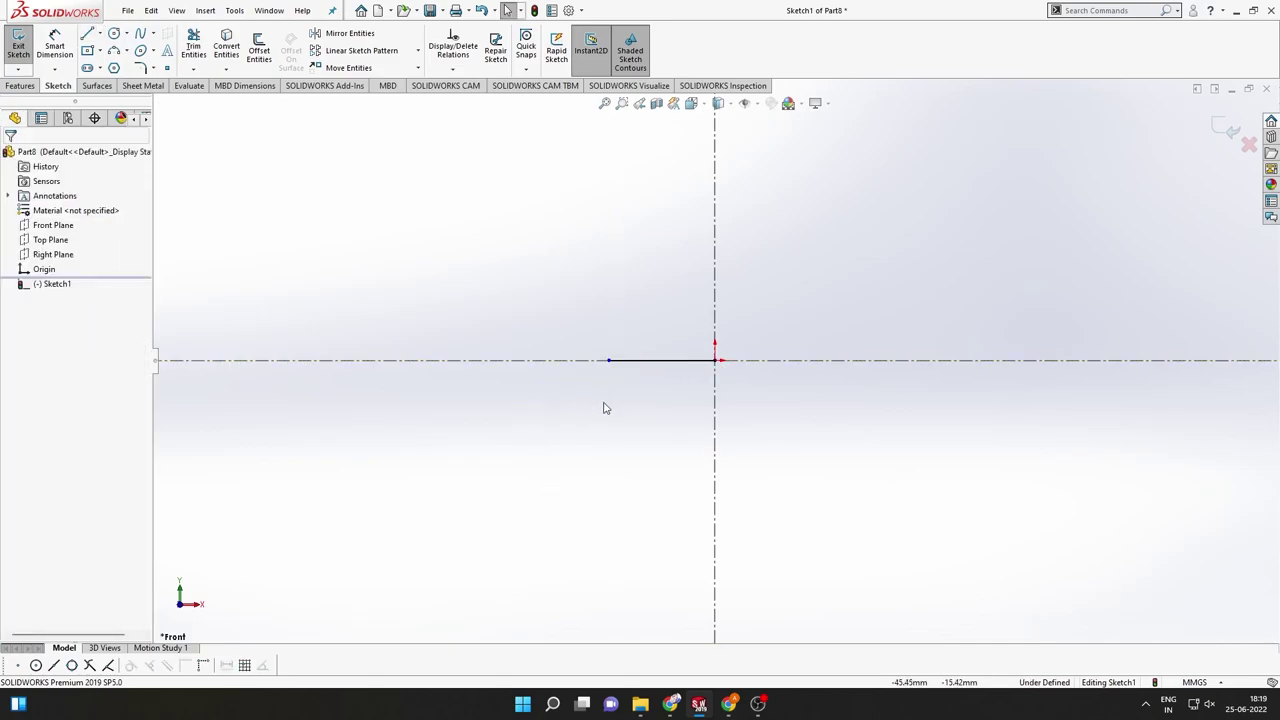
right_drag(604, 408, 611, 323)
click(643, 361)
click(651, 412)
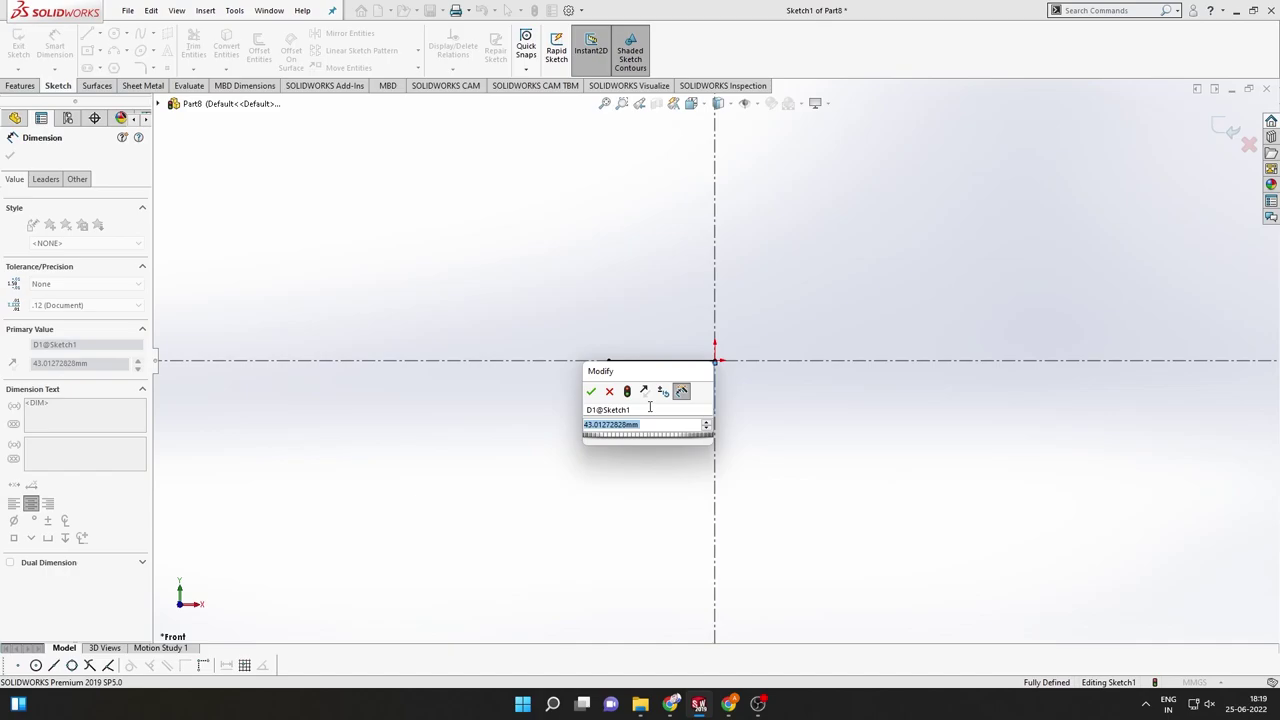
text(73.2)
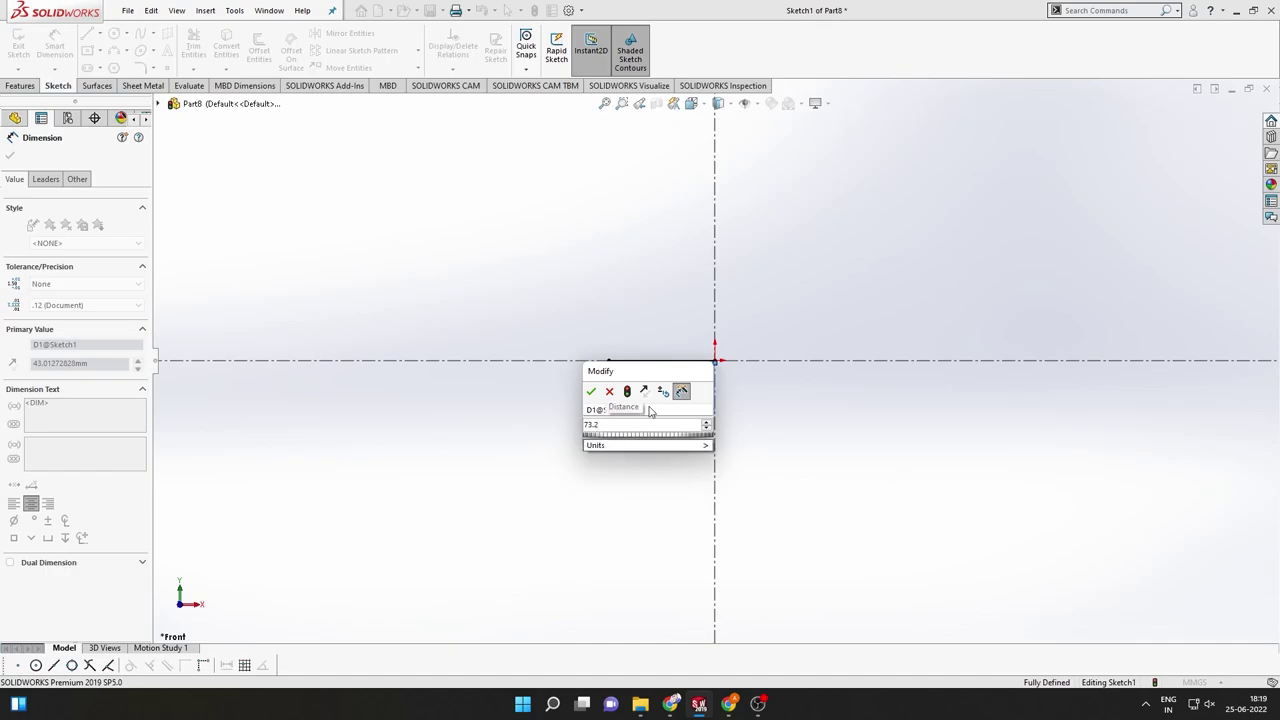
text(/2)
key(Return)
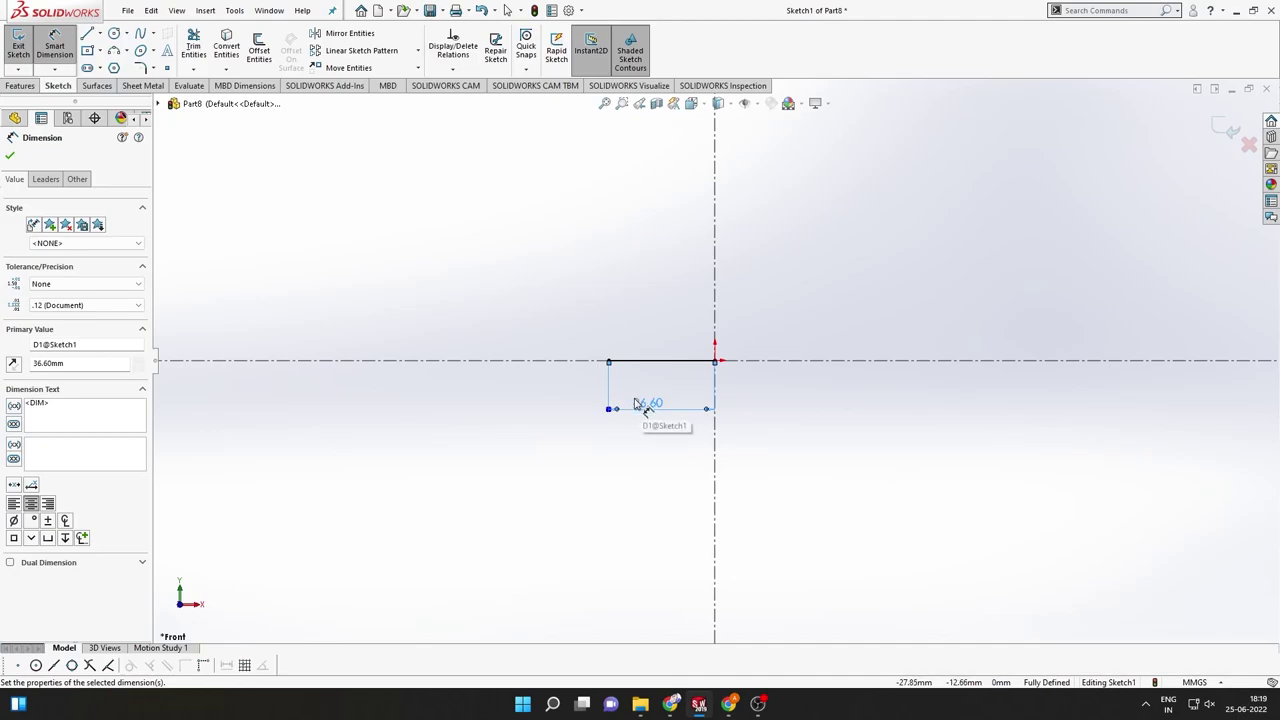
Draw a vertical line up from its left end and dimension it 160.4 mm
click(88, 36)
click(609, 361)
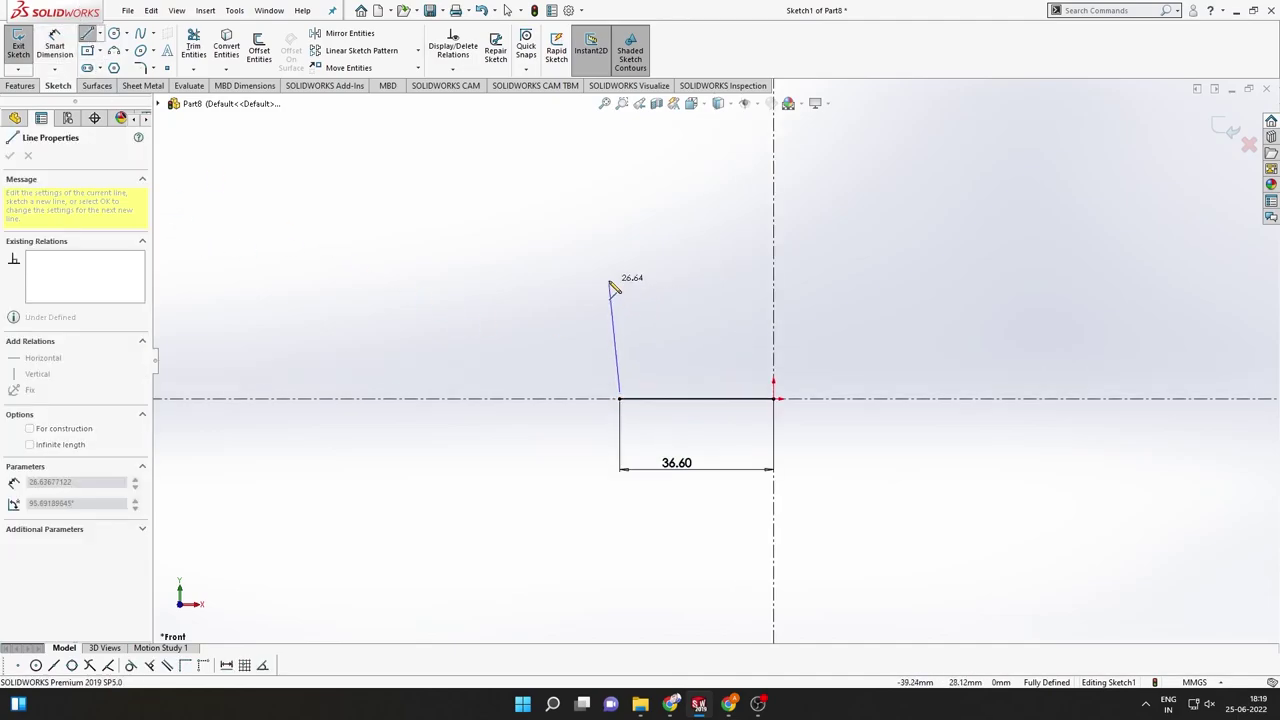
scroll(640, 195, up, 2)
click(669, 196)
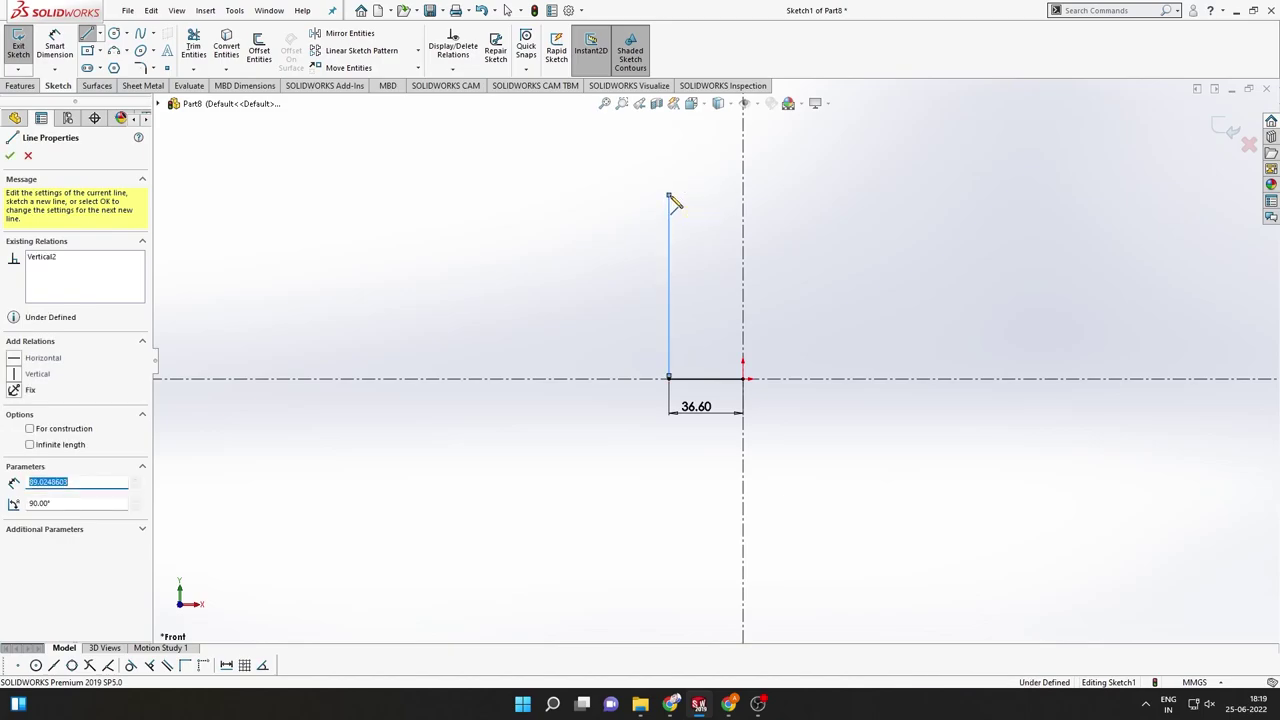
key(Escape)
key(Escape)
right_drag(557, 366, 604, 258)
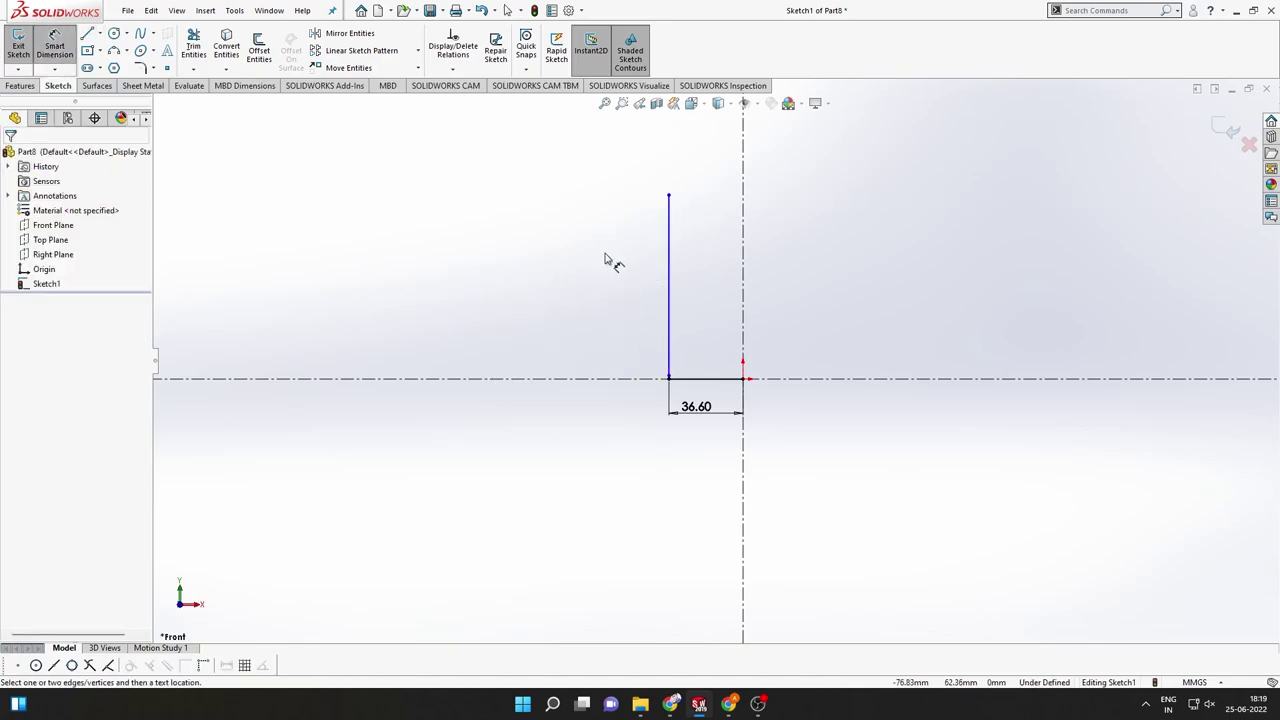
click(669, 283)
click(605, 277)
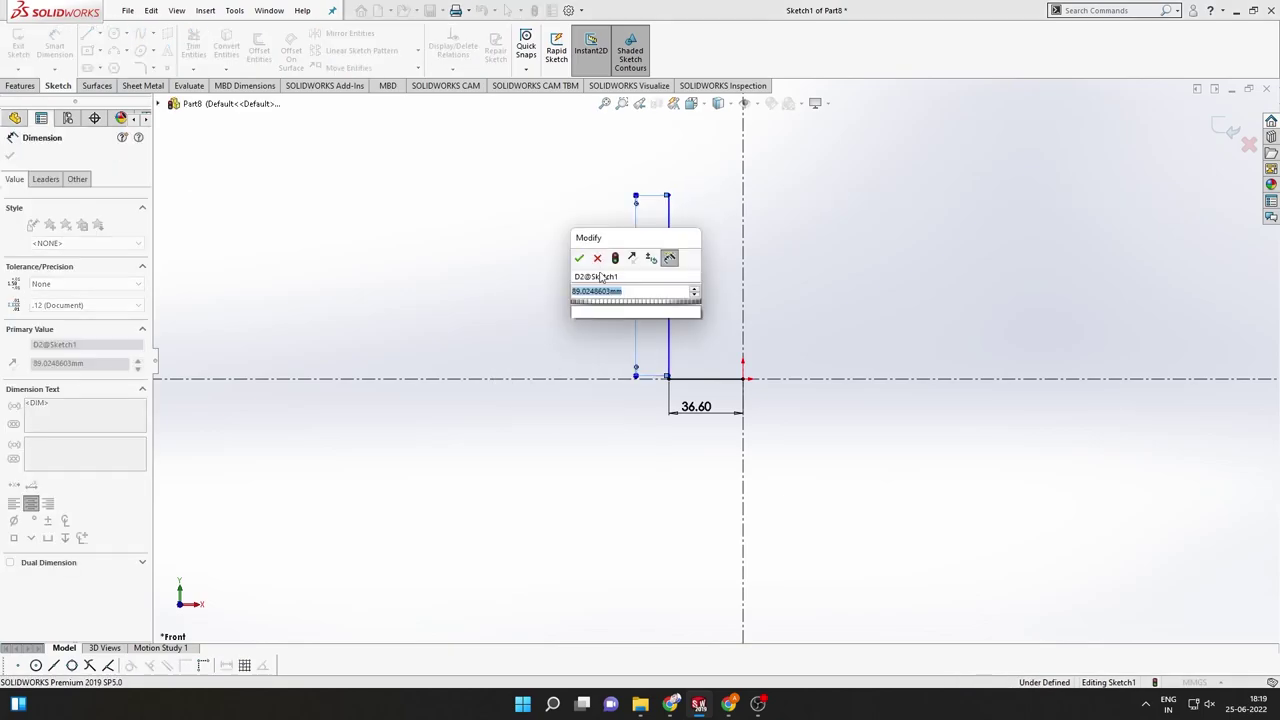
text(160)
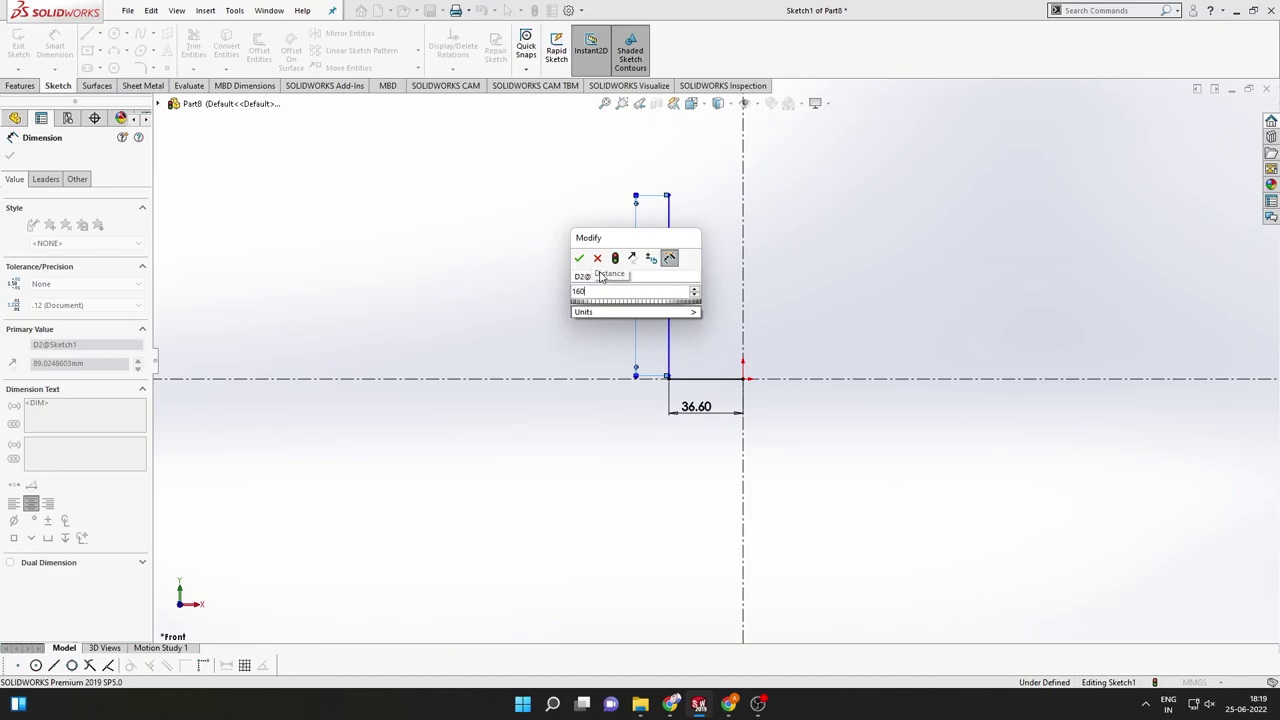
text(.4)
key(Return)
scroll(731, 363, up, 3)
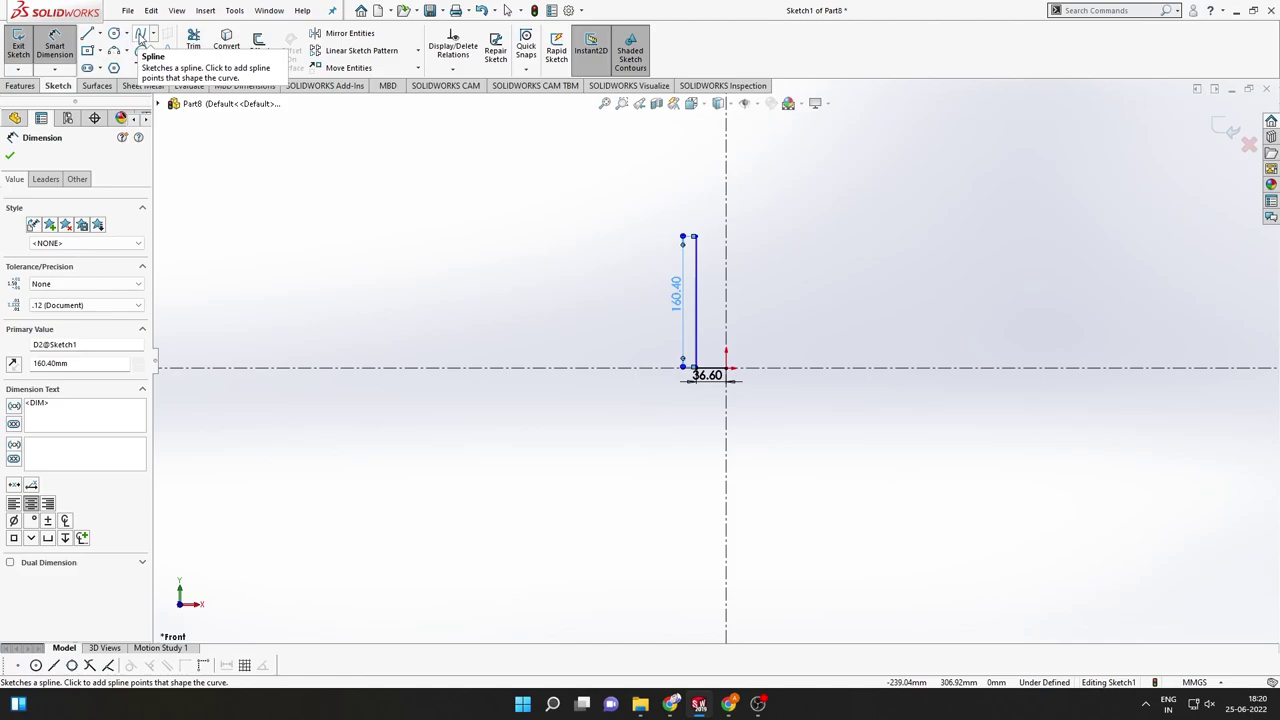
Draw a three-point spline from the vertical line's top curving inward toward the centerline
click(140, 36)
scroll(712, 205, down, 3)
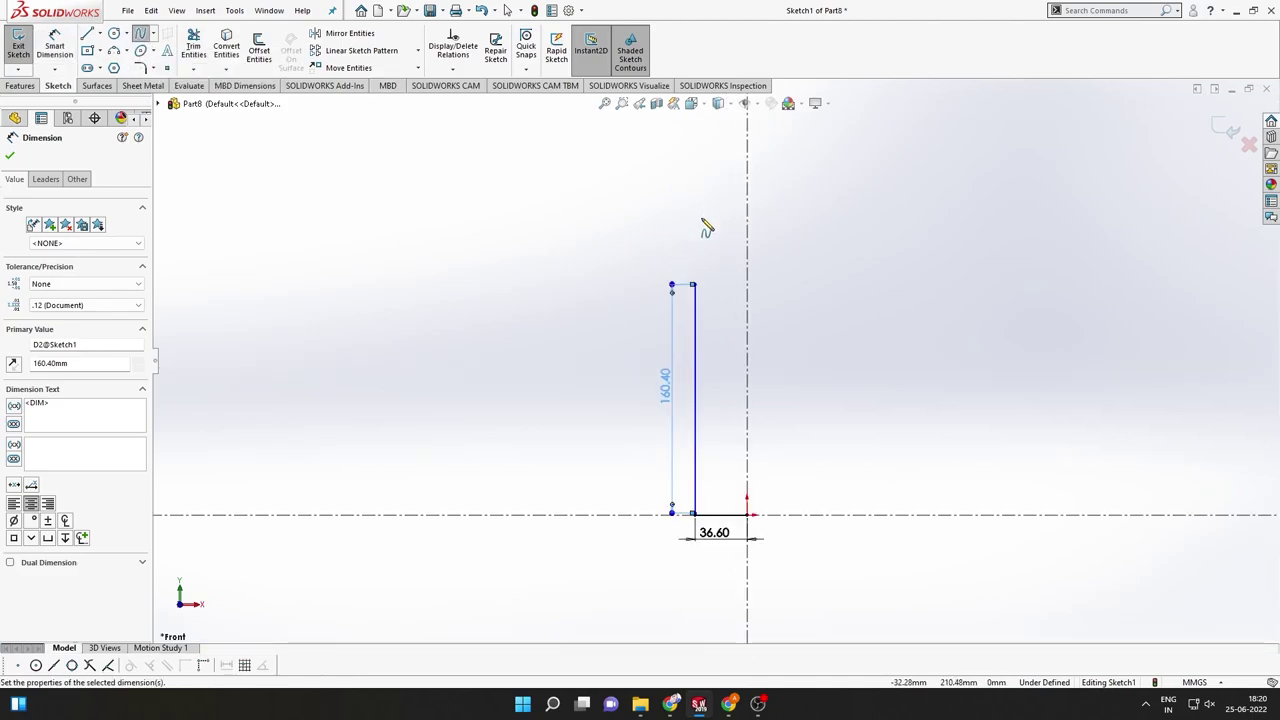
click(697, 280)
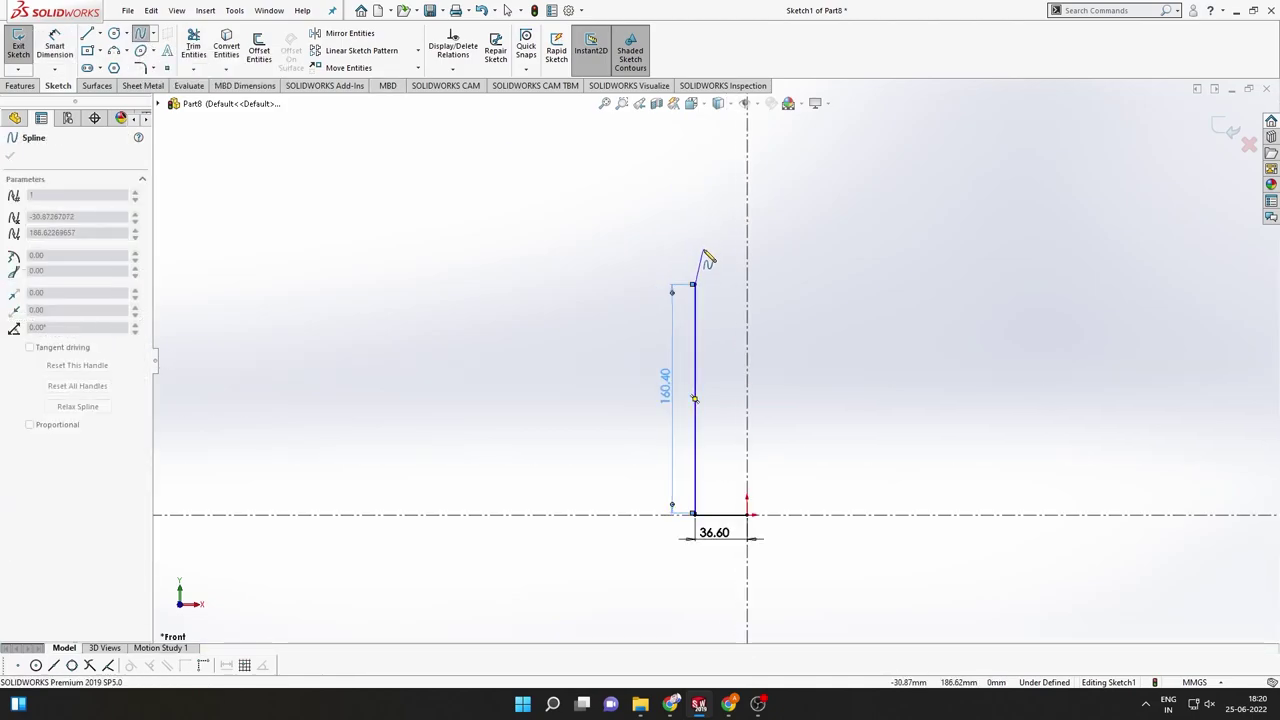
click(700, 257)
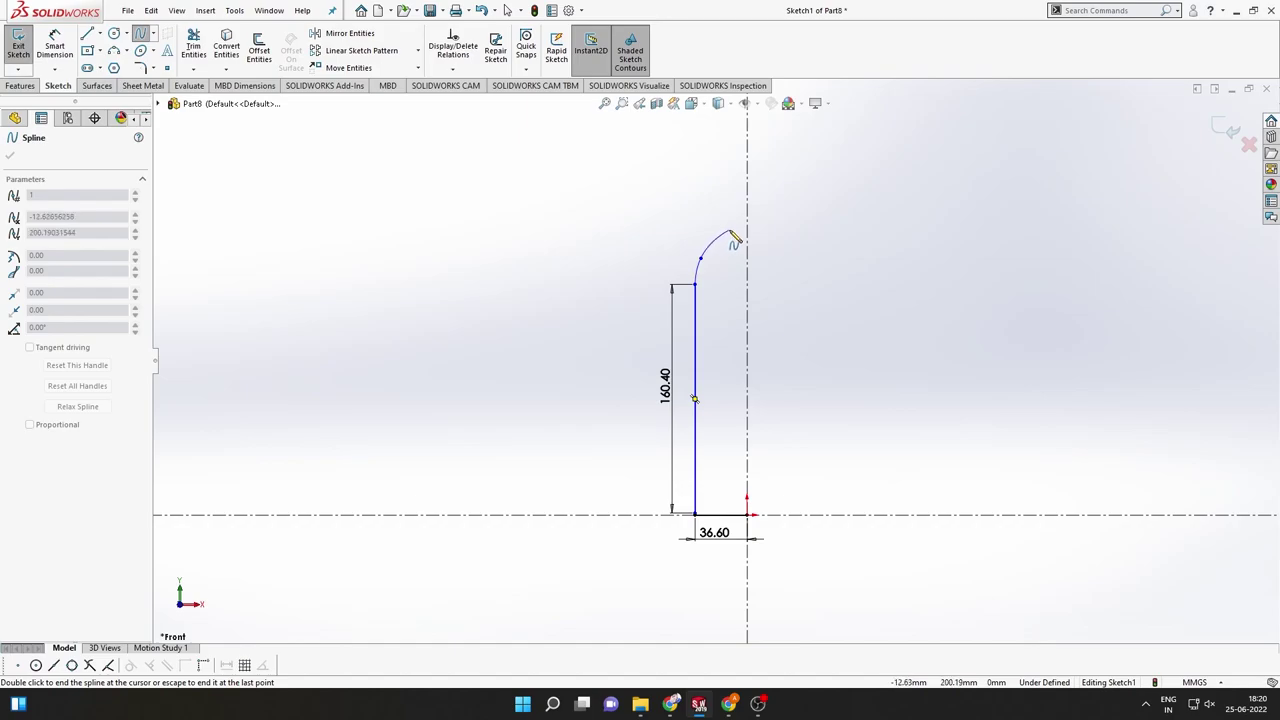
click(731, 231)
key(Escape)
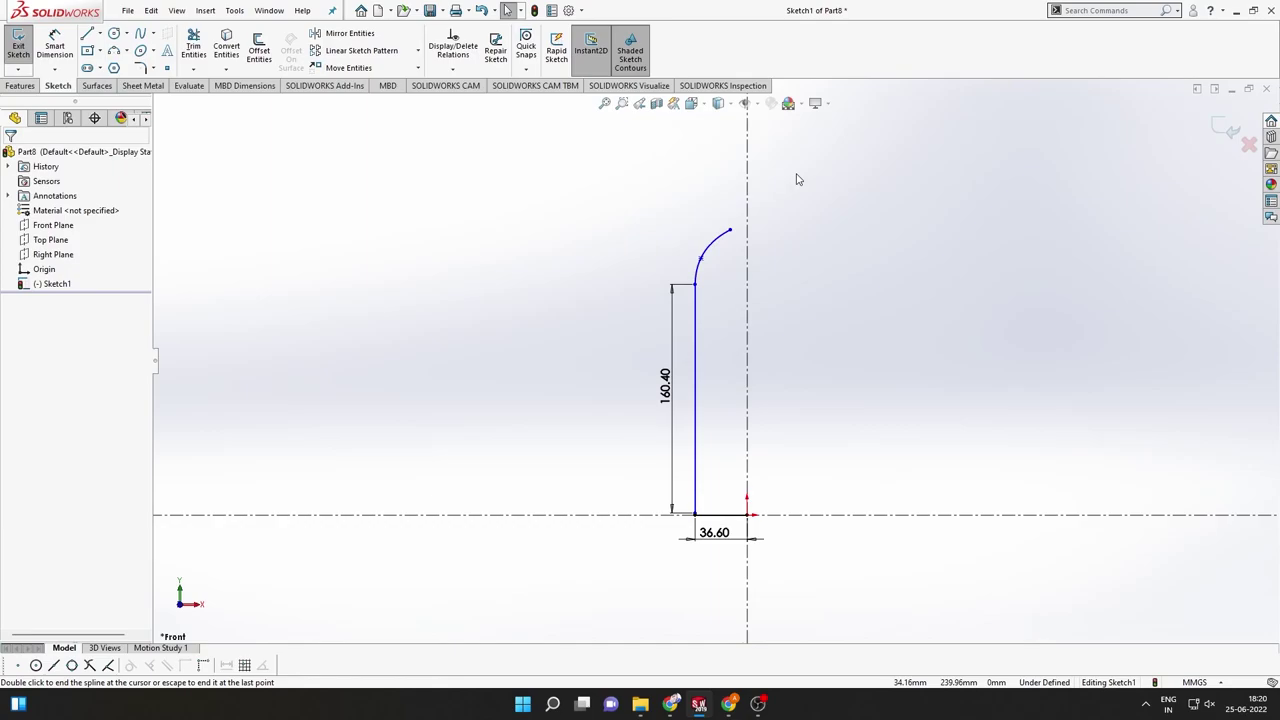
Draw a line from the spline's end to the centerline to close the neck top
click(87, 35)
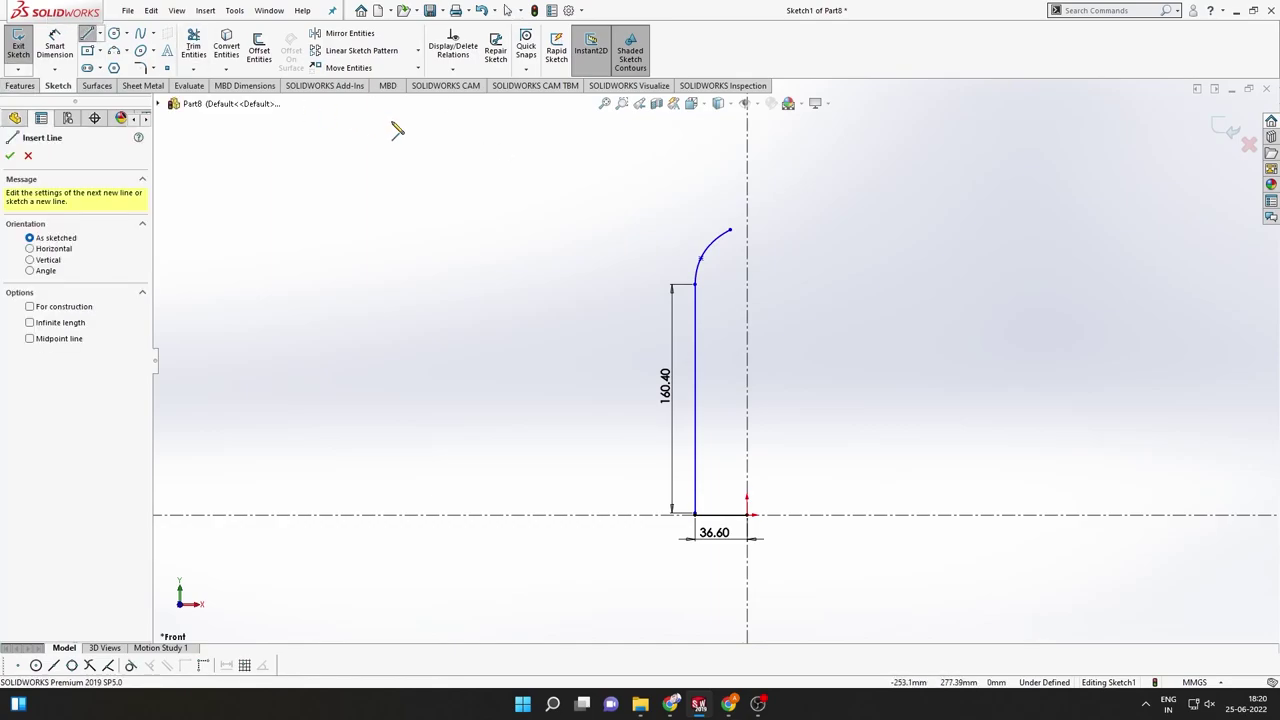
click(730, 230)
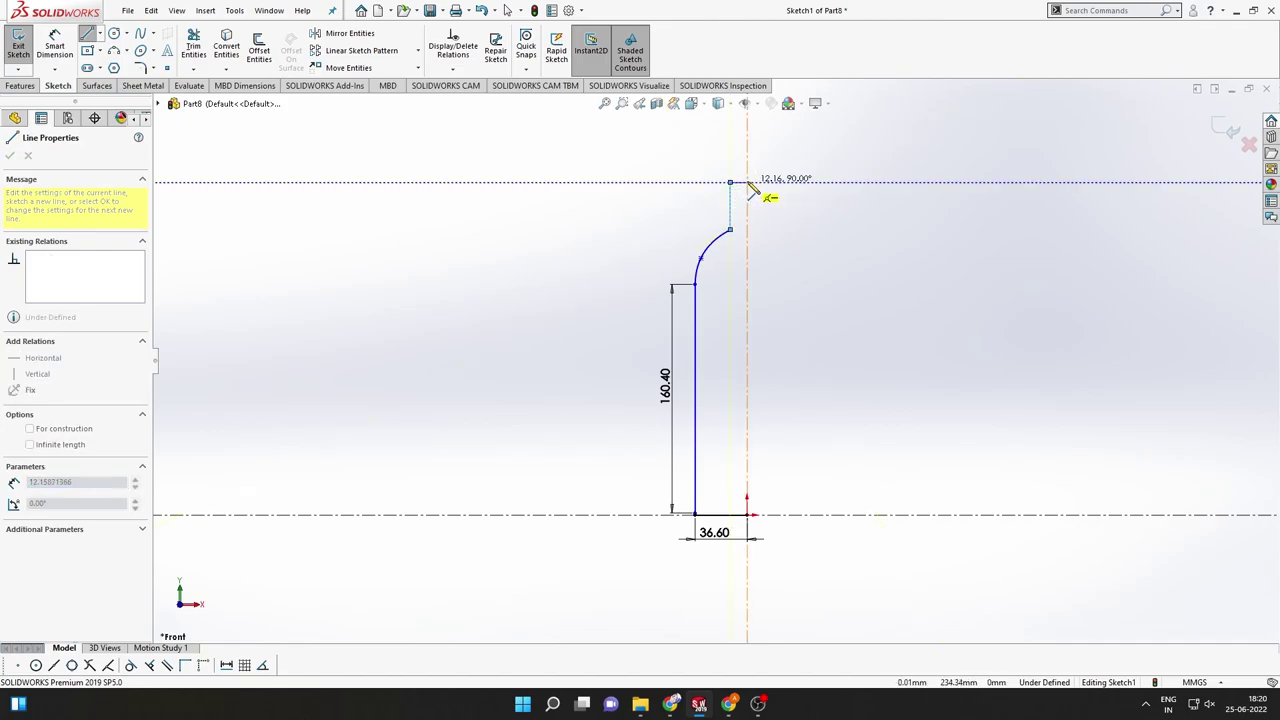
click(747, 183)
key(Escape)
Dimension the profile's overall height from neck top to base, entered as 5280
right_drag(566, 280, 564, 242)
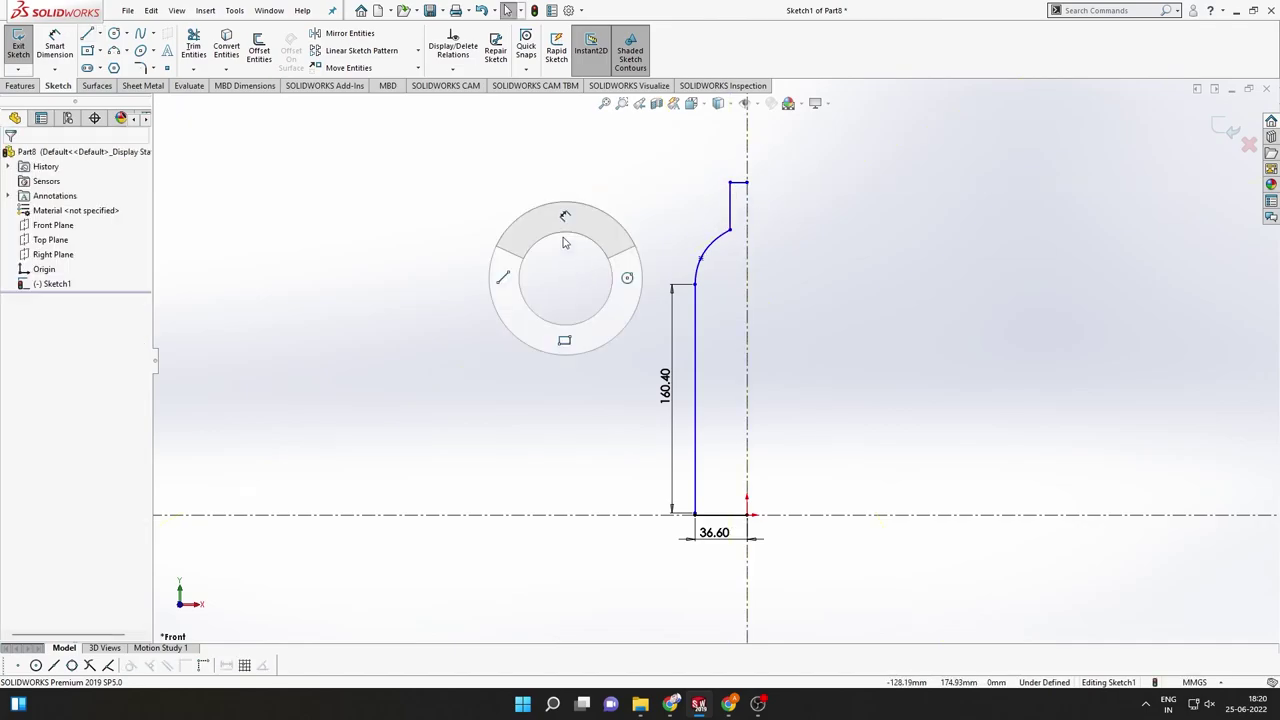
click(731, 185)
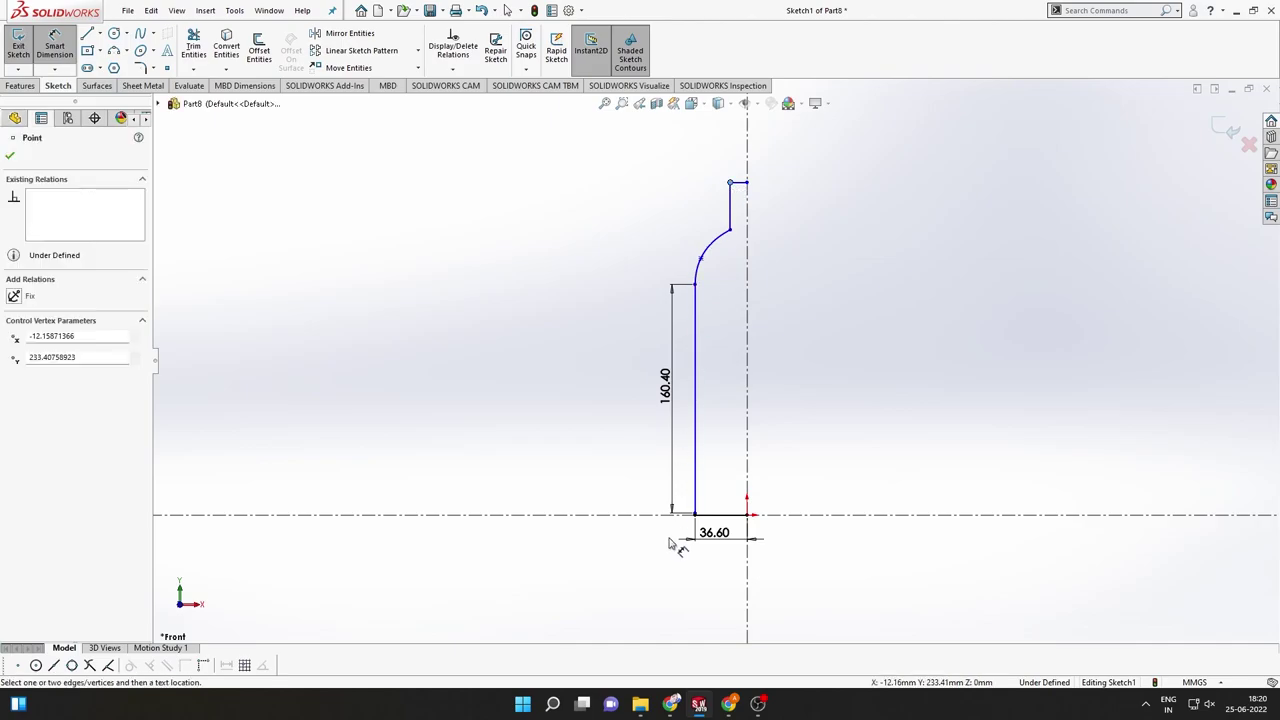
click(696, 515)
click(478, 368)
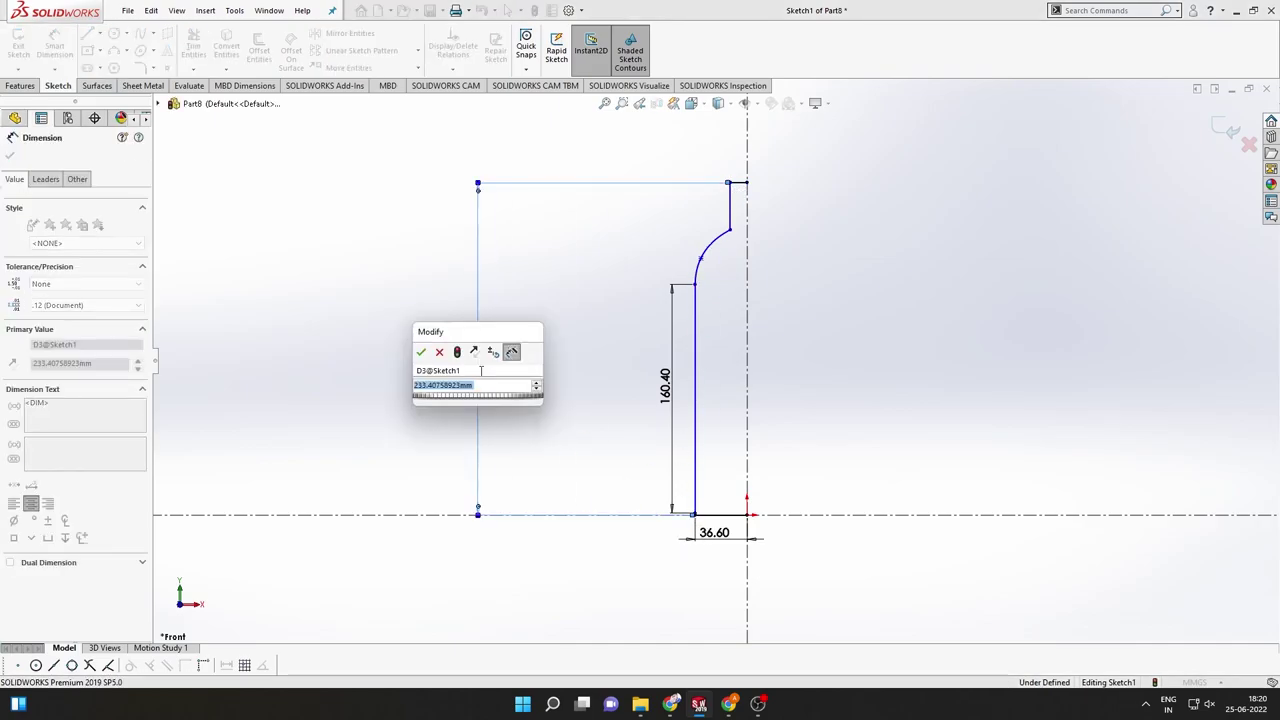
text(327)
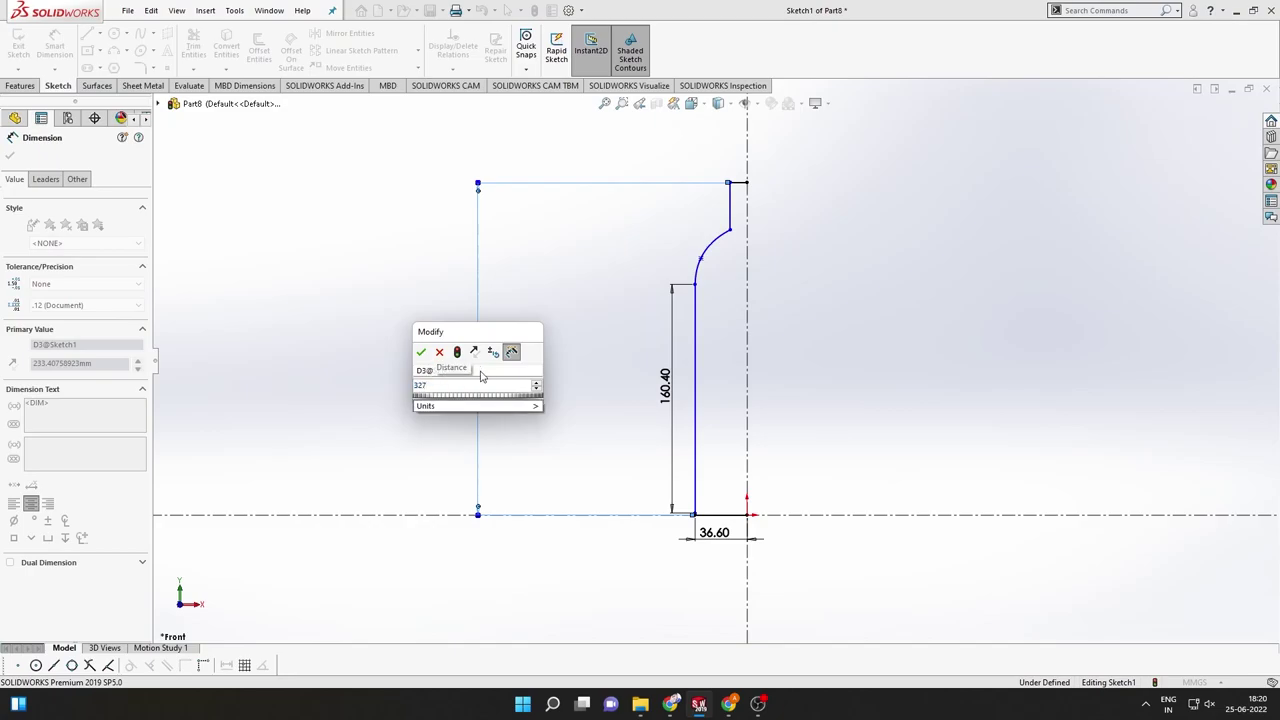
key(Return)
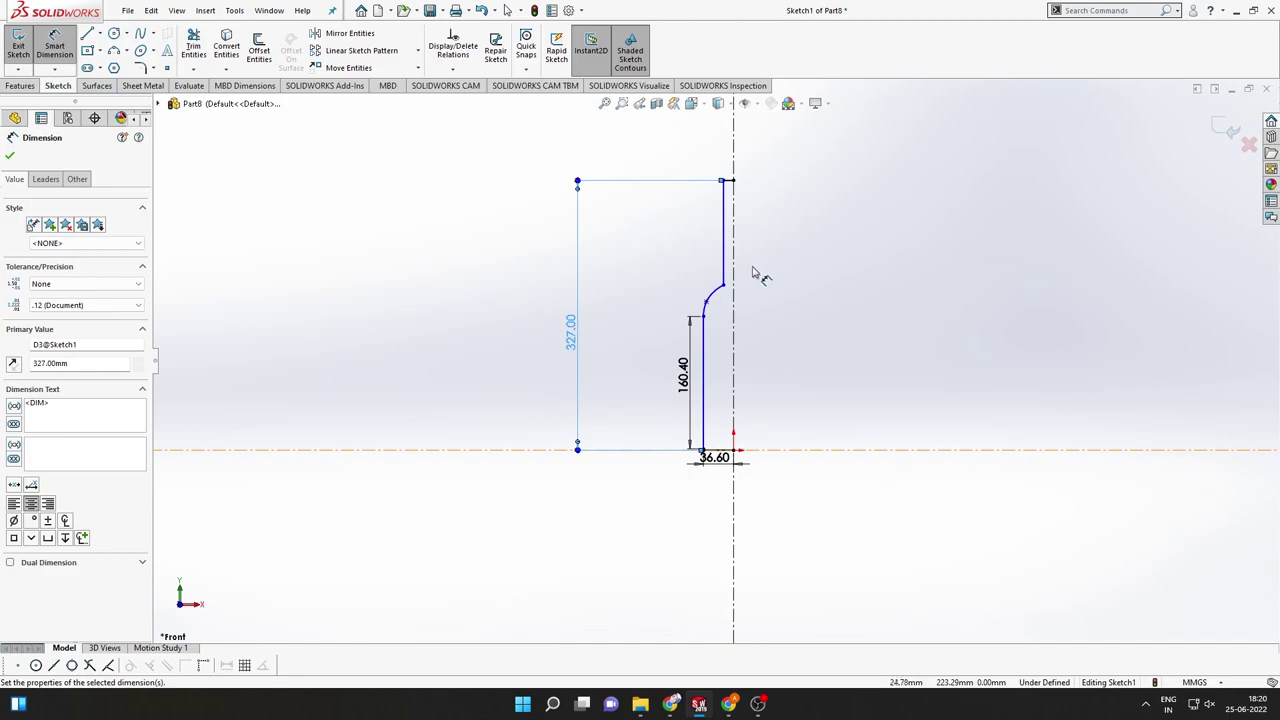
scroll(755, 272, down, 3)
click(690, 324)
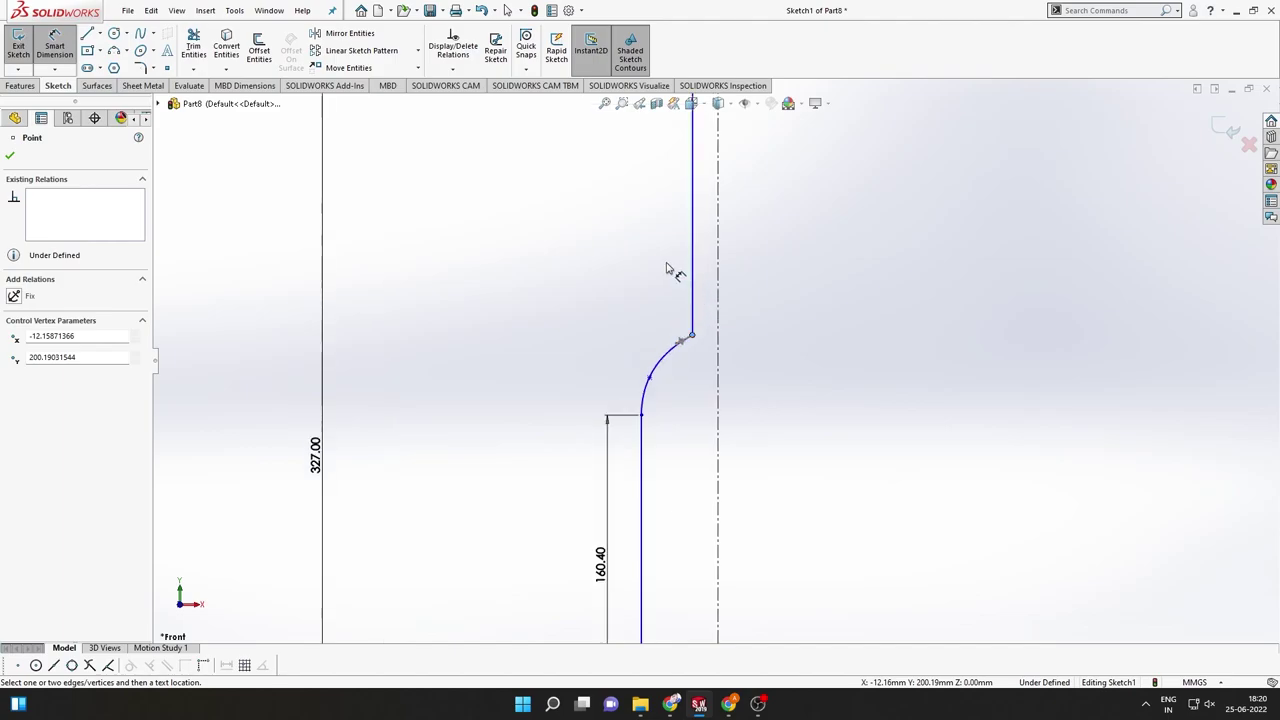
double_click(381, 446)
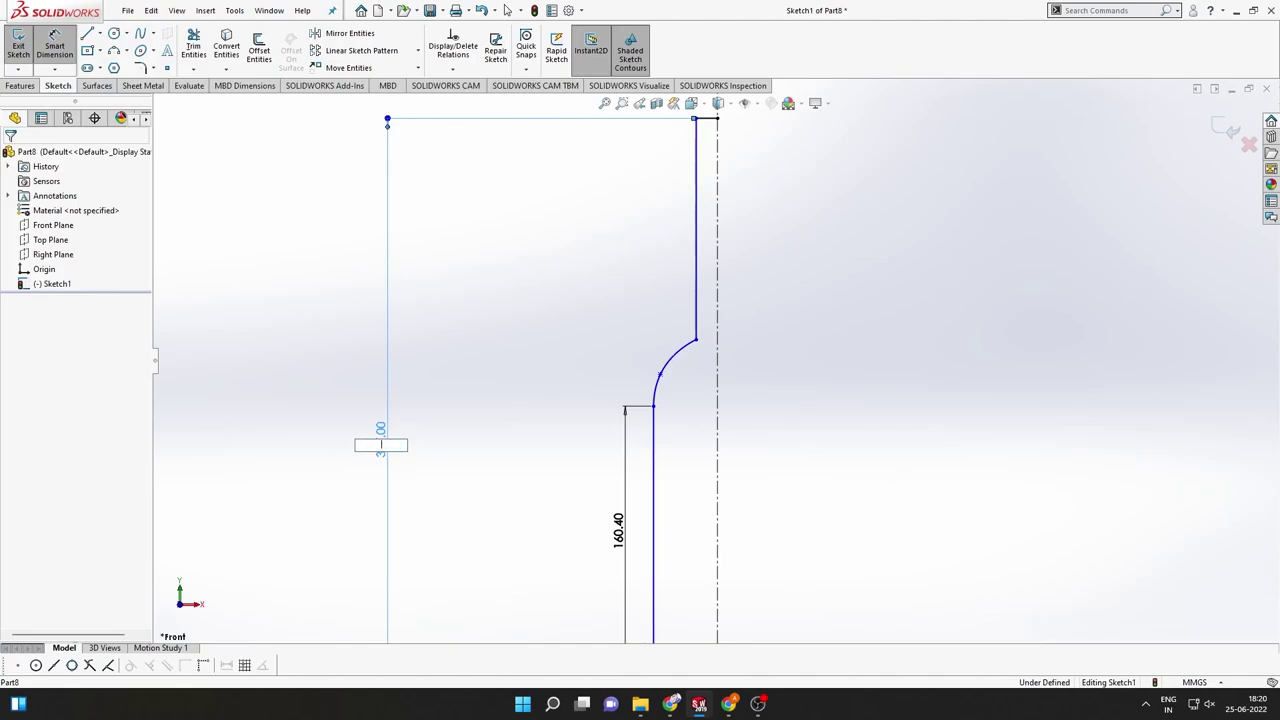
text(528)
key(Return)
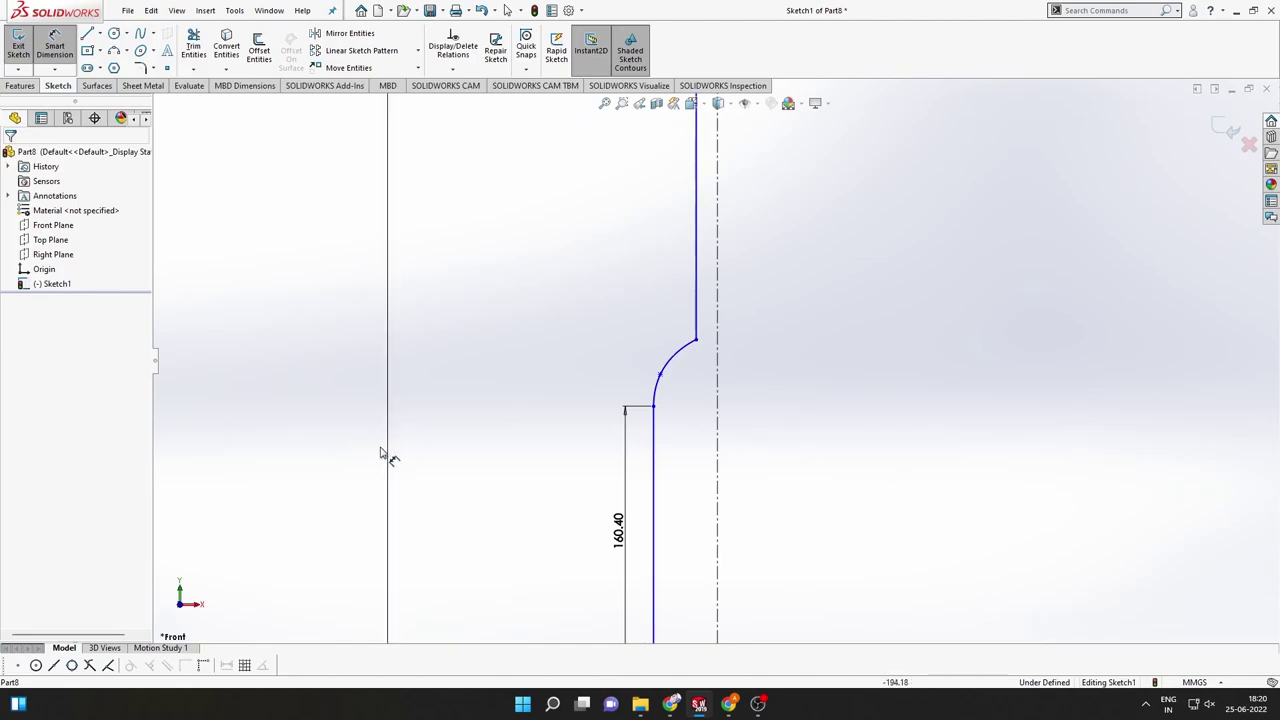
Change the overall height dimension from 5280 to 280
scroll(700, 350, up, 2)
scroll(714, 366, up, 2)
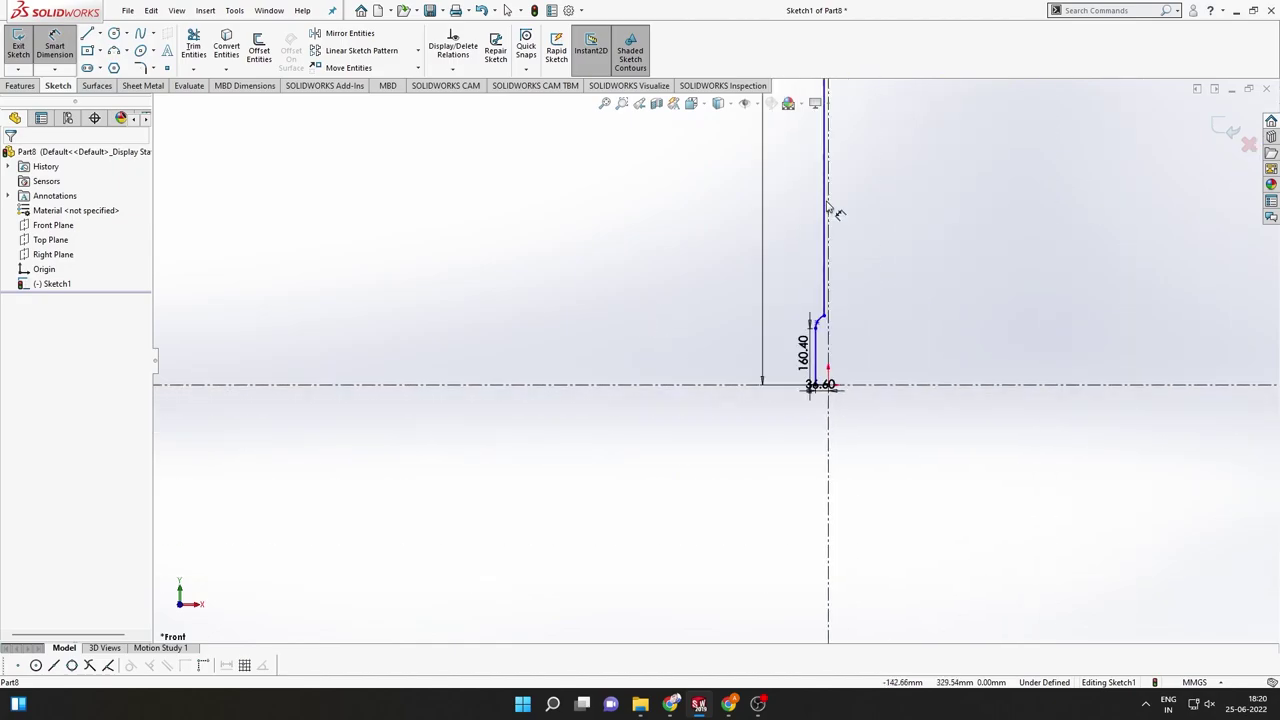
scroll(820, 200, up, 1)
scroll(740, 270, up, 1)
scroll(738, 255, up, 1)
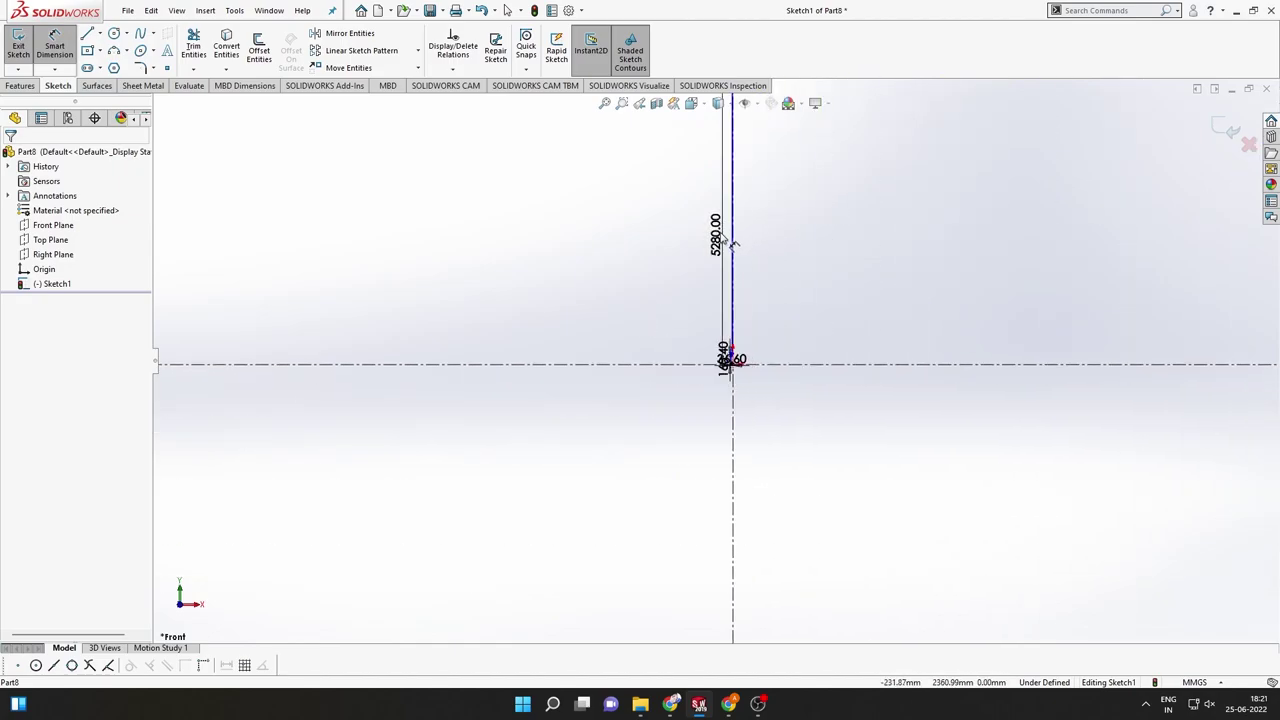
double_click(734, 243)
text(280)
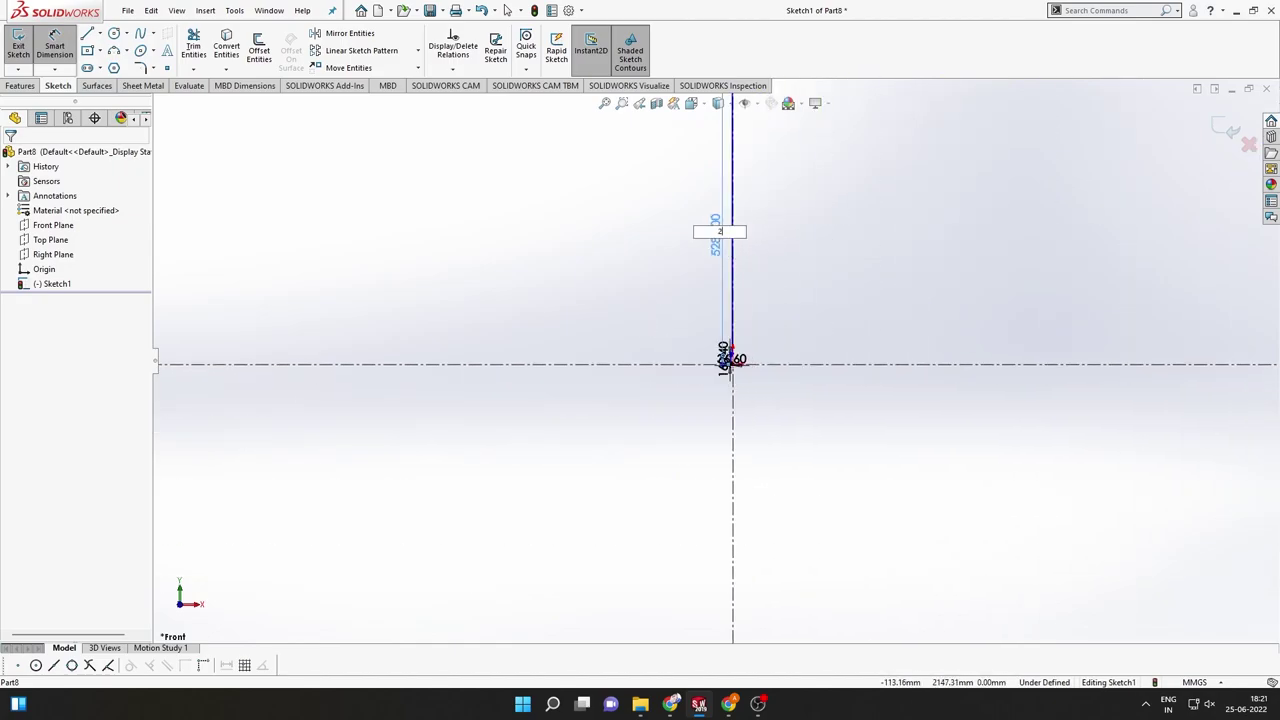
key(Return)
Move the shoulder endpoint up and dimension the neck line to 50 mm
scroll(695, 360, down, 5)
scroll(726, 354, down, 2)
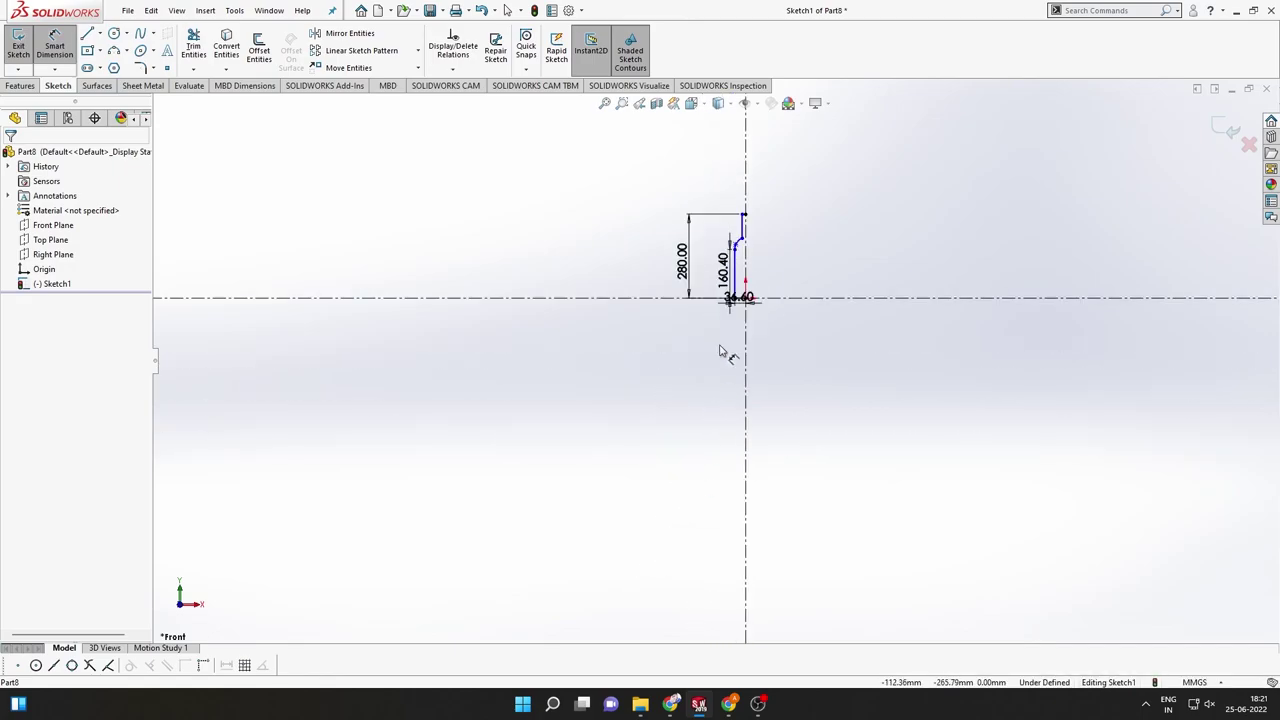
scroll(766, 220, down, 4)
scroll(789, 354, down, 1)
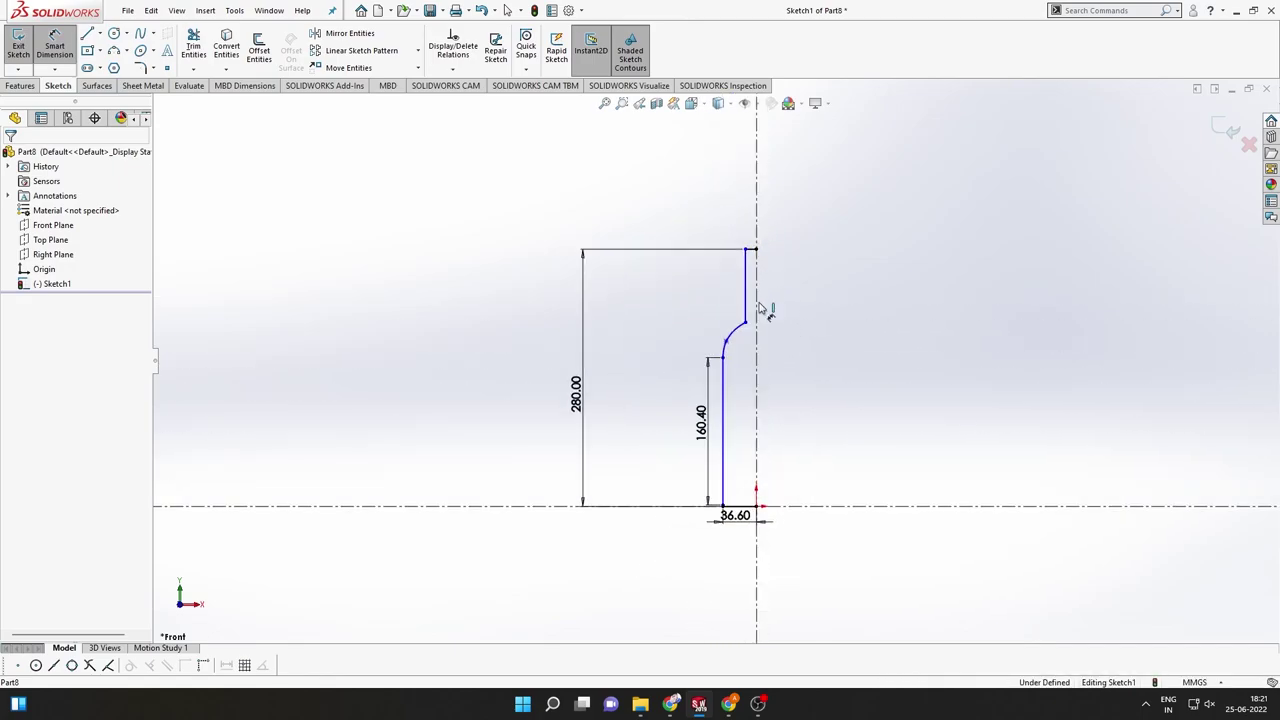
key(Escape)
drag(745, 321, 743, 293)
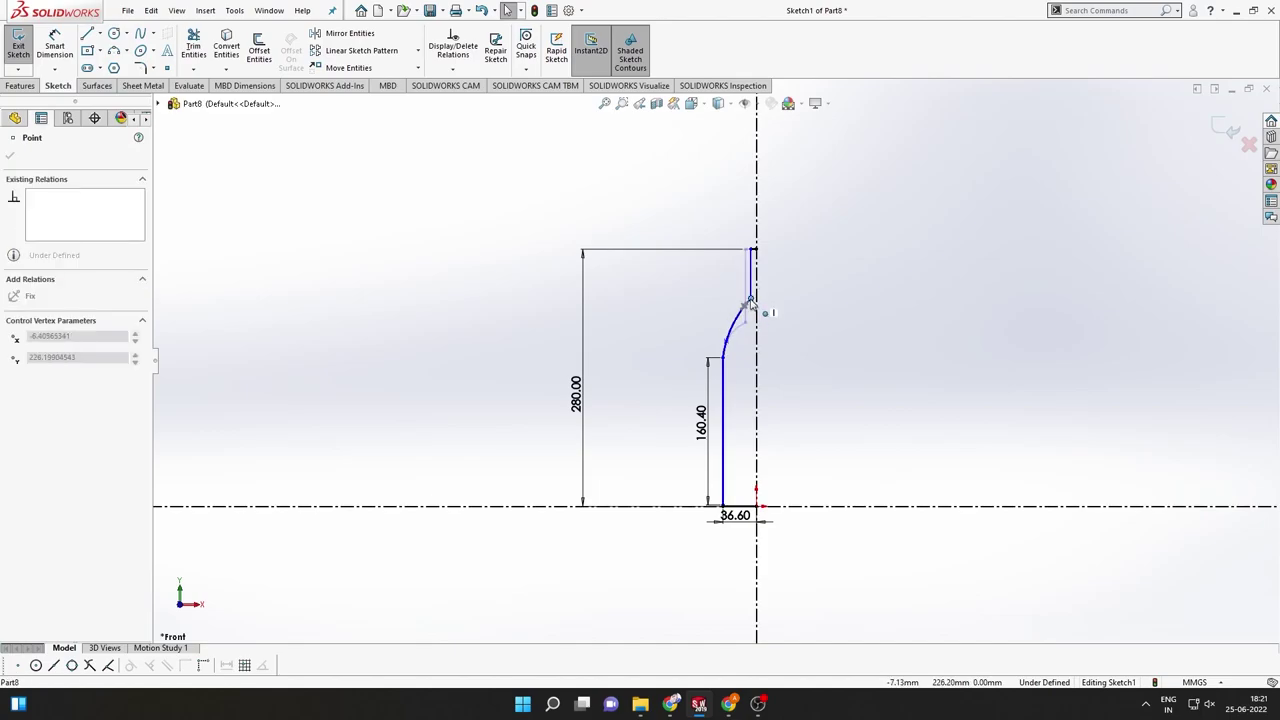
click(746, 293)
key(Escape)
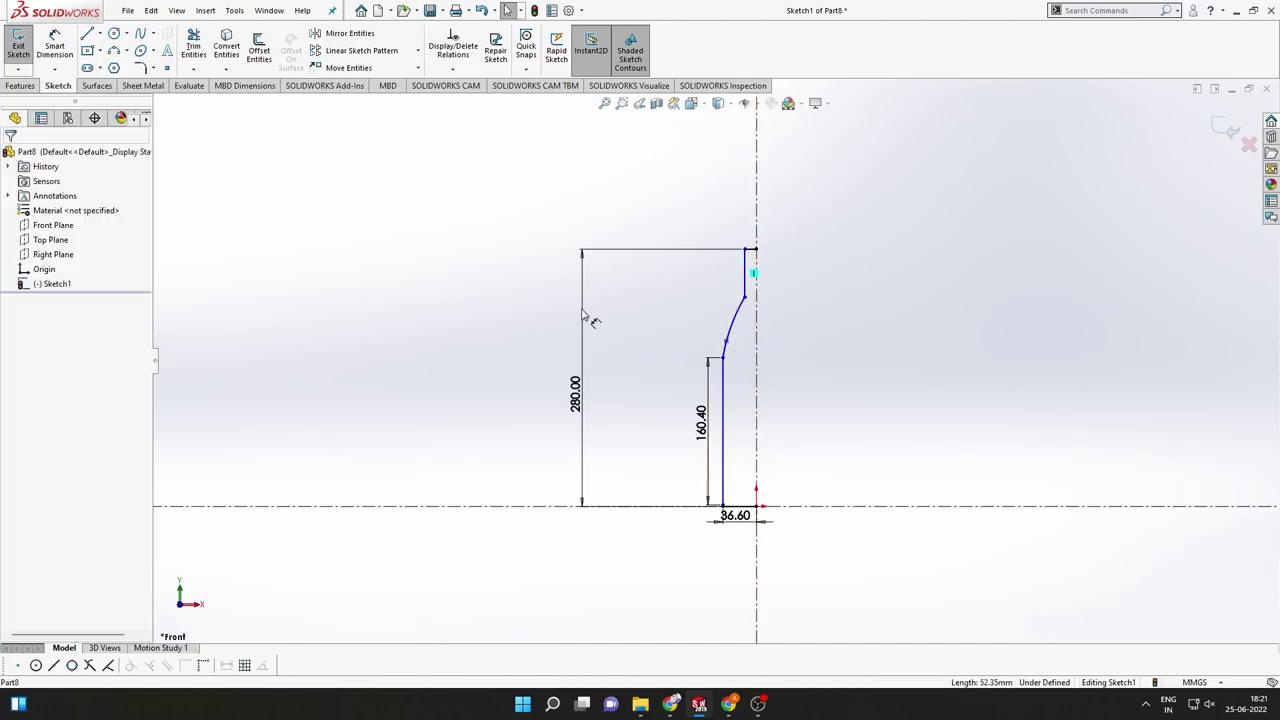
key(d)
click(746, 272)
click(706, 282)
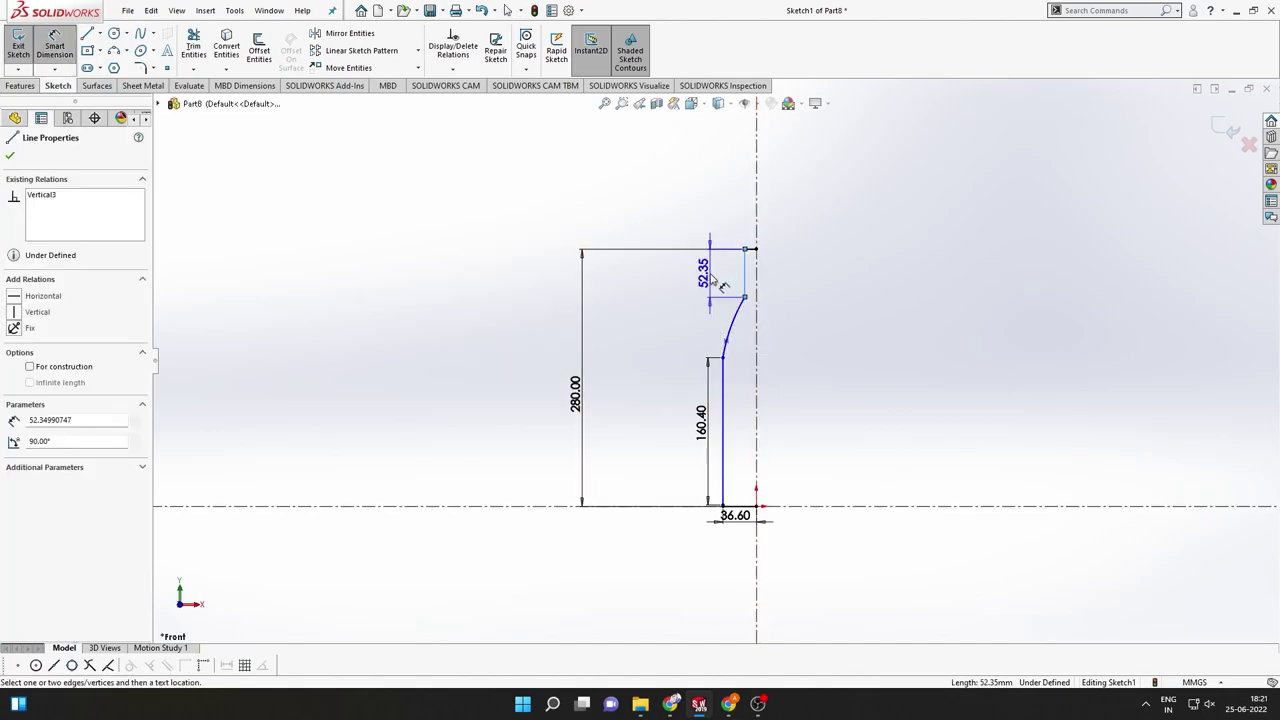
text(50)
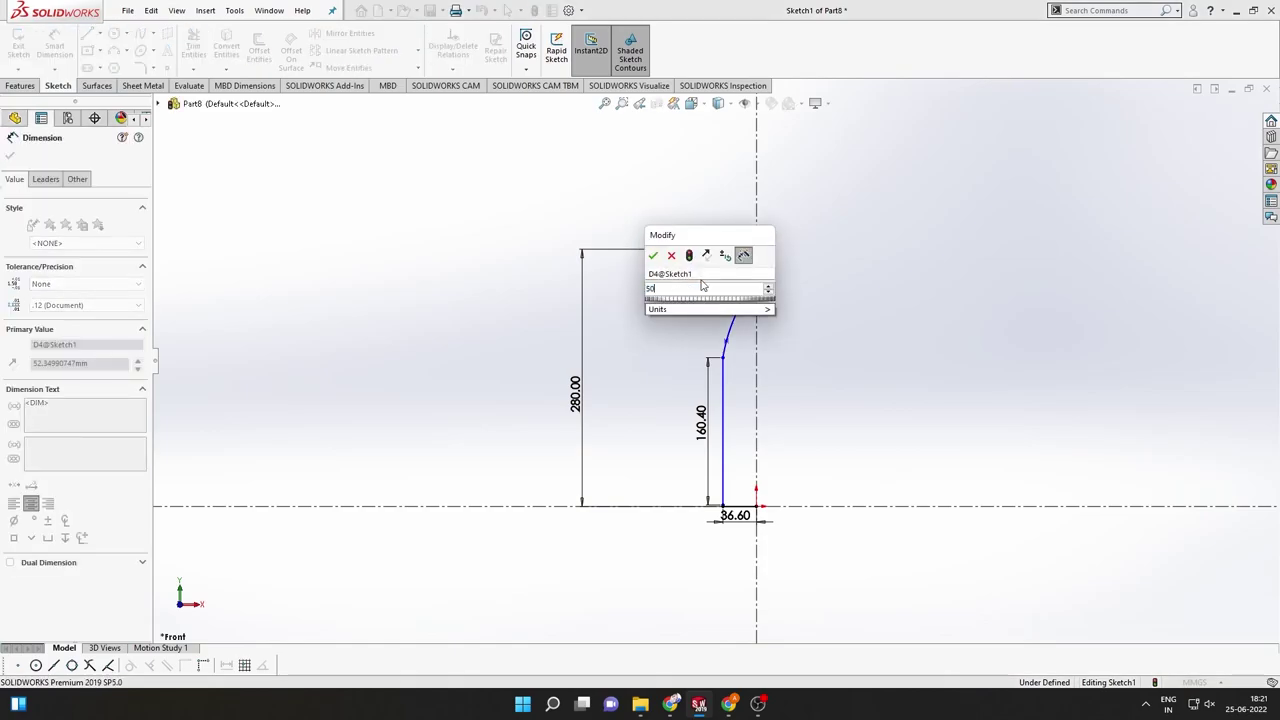
key(Return)
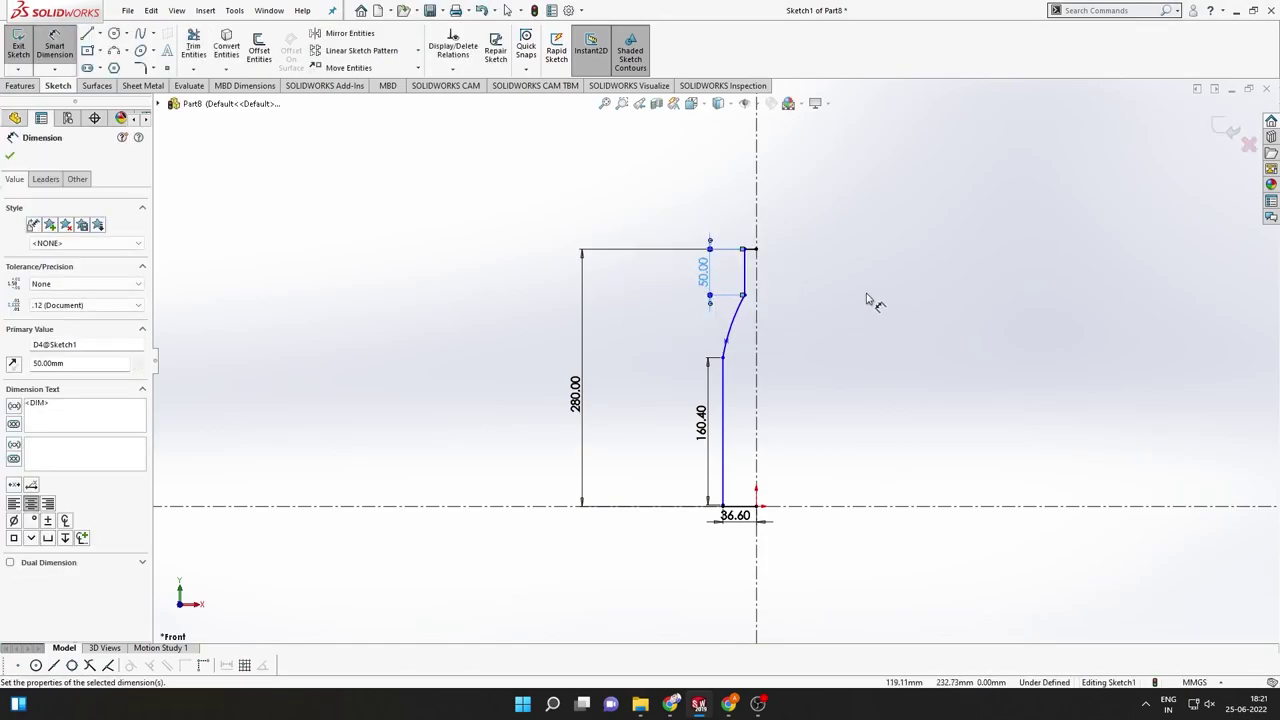
Draw a vertical line along the centre axis to close the profile
click(10, 157)
click(87, 33)
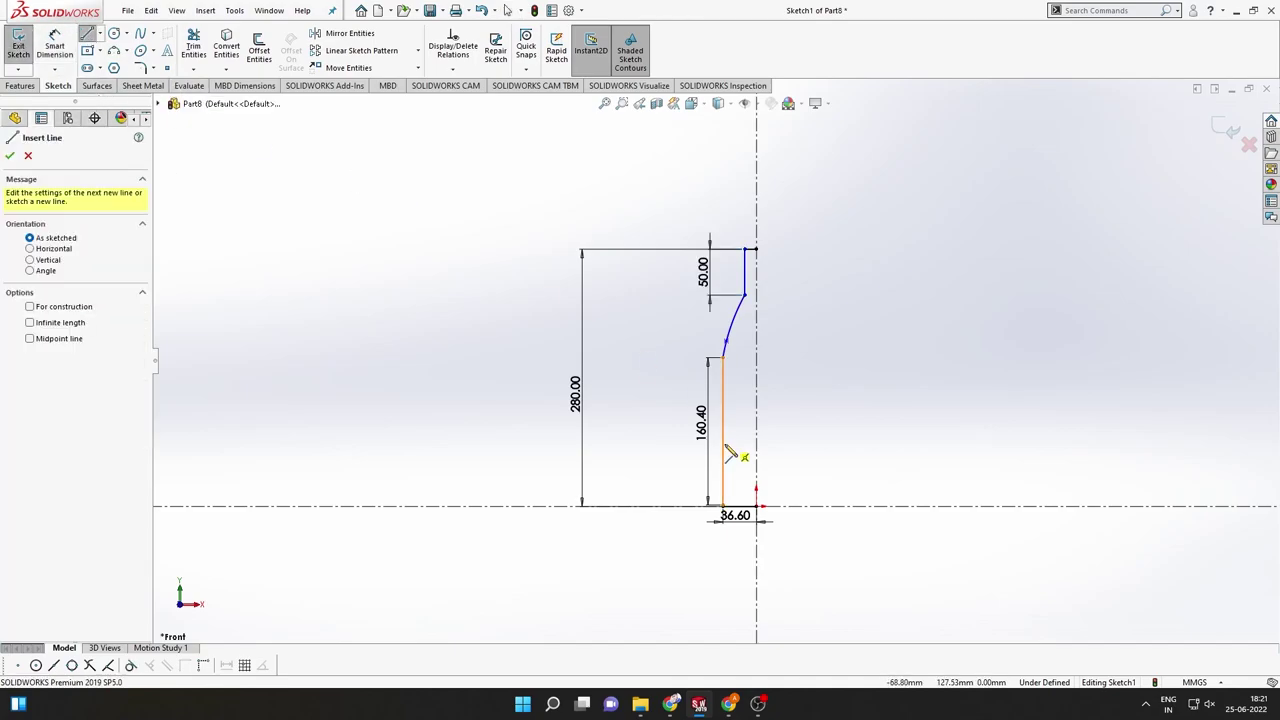
drag(757, 505, 756, 249)
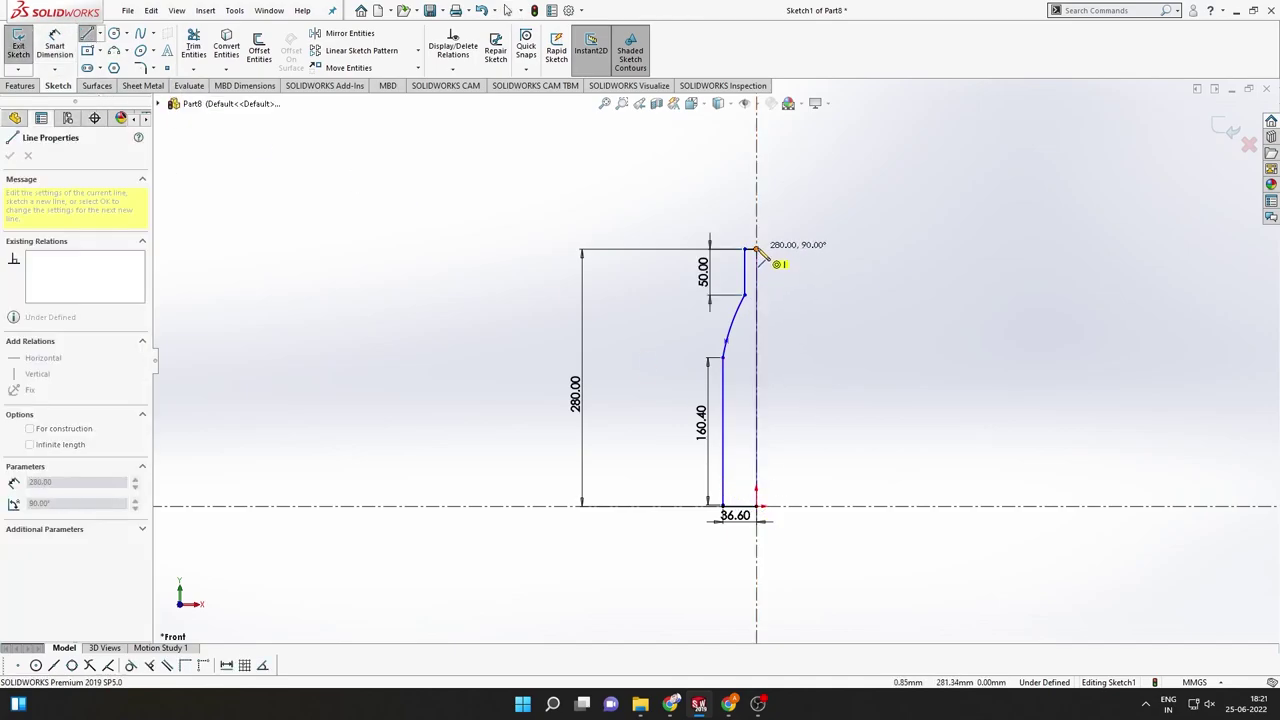
key(Escape)
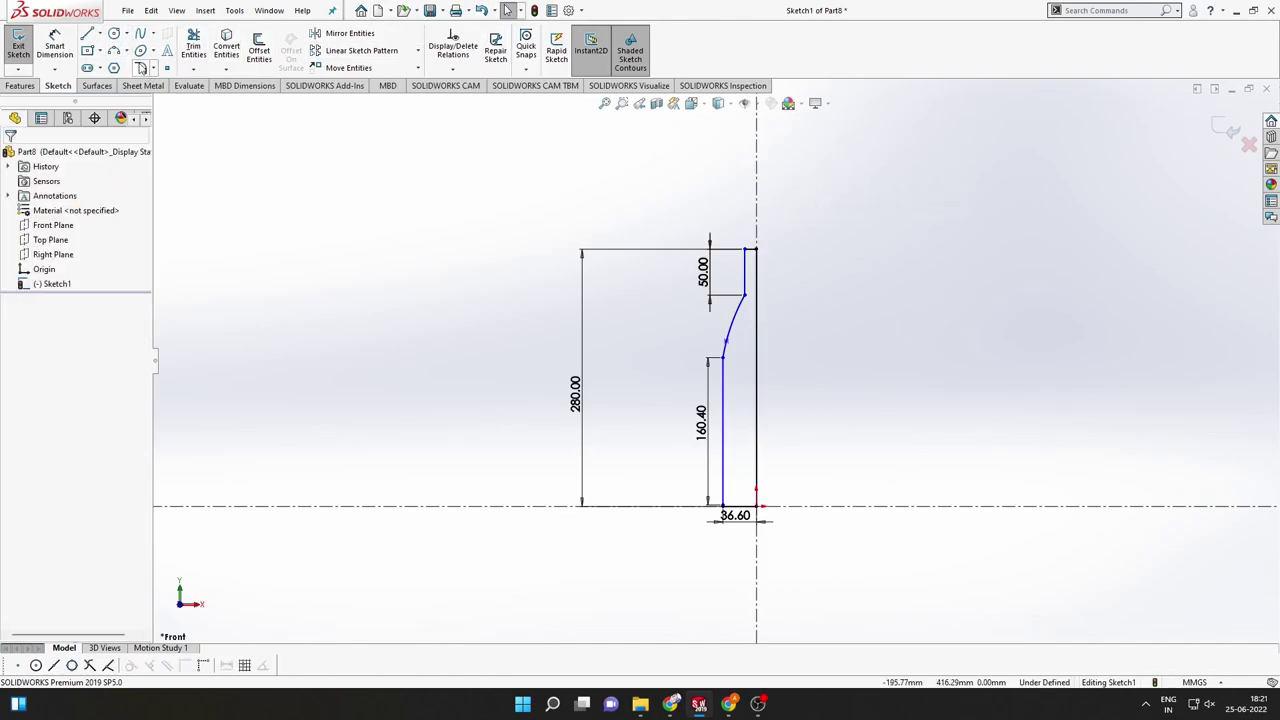
click(141, 68)
Fillet the neck-to-shoulder corner at 10 mm radius, accepting the relations warning
click(745, 295)
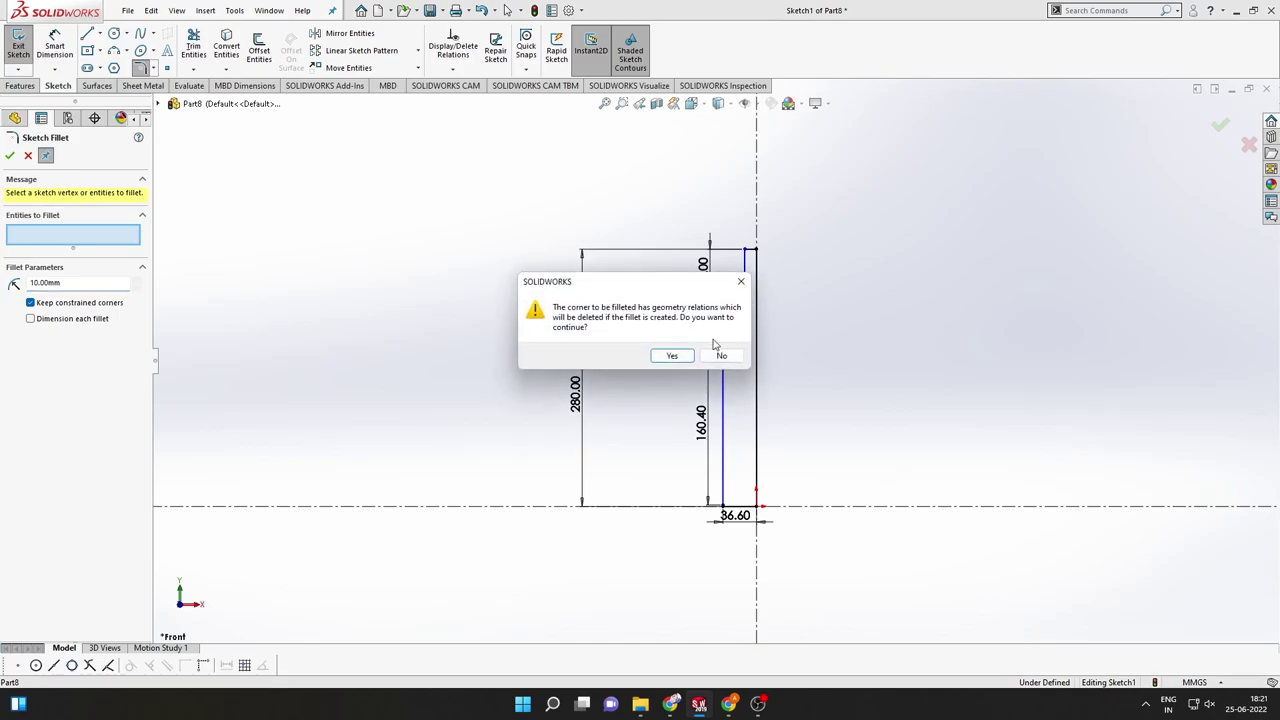
click(677, 357)
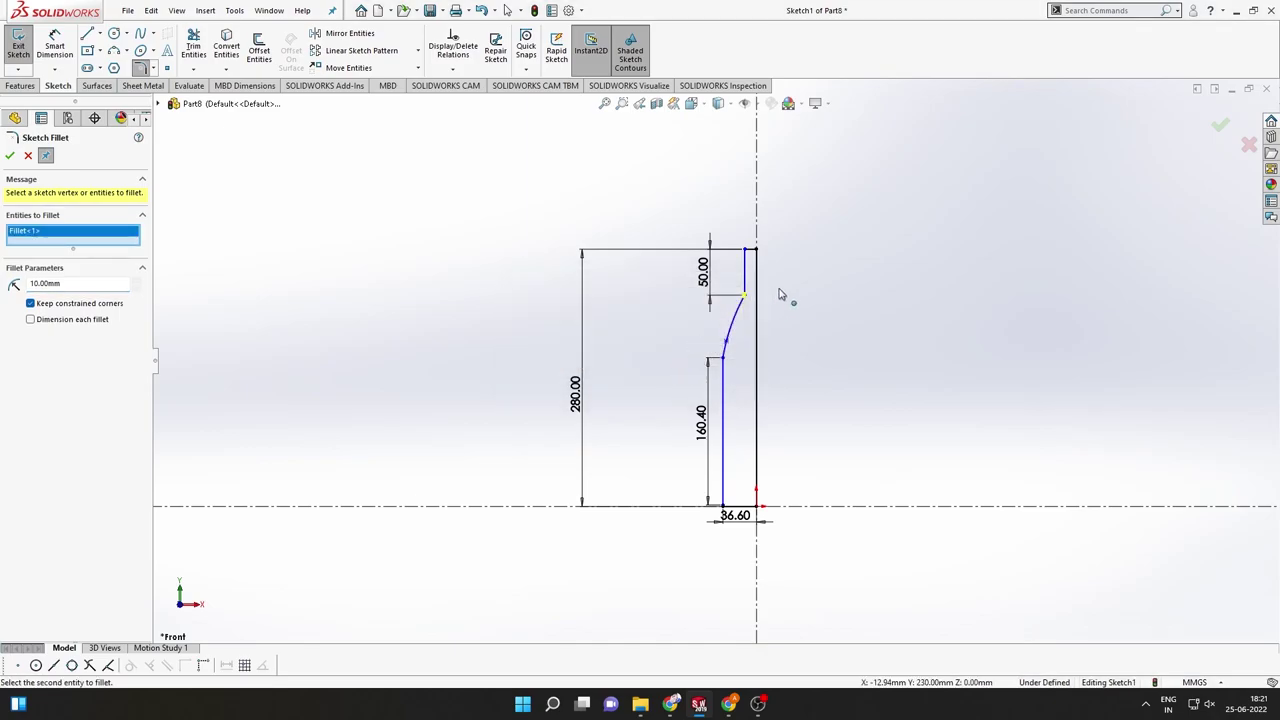
scroll(780, 291, down, 2)
scroll(694, 320, down, 2)
scroll(700, 391, down, 2)
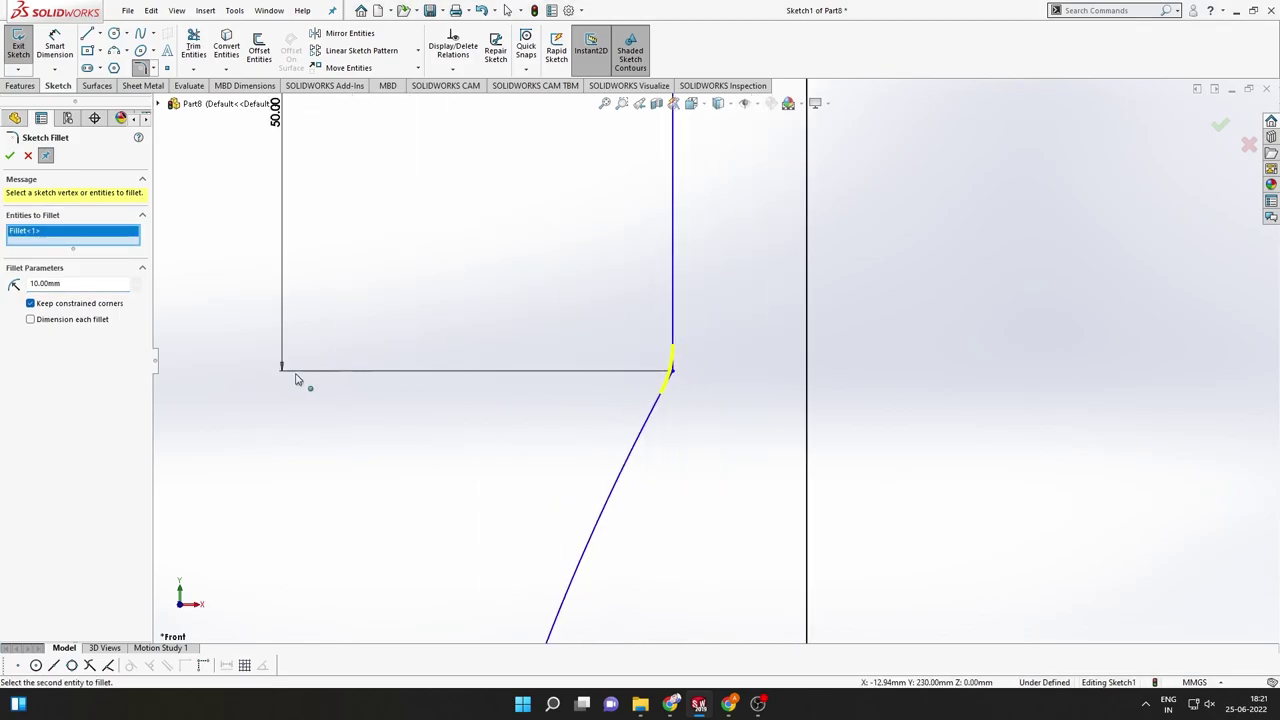
click(9, 155)
scroll(760, 370, up, 2)
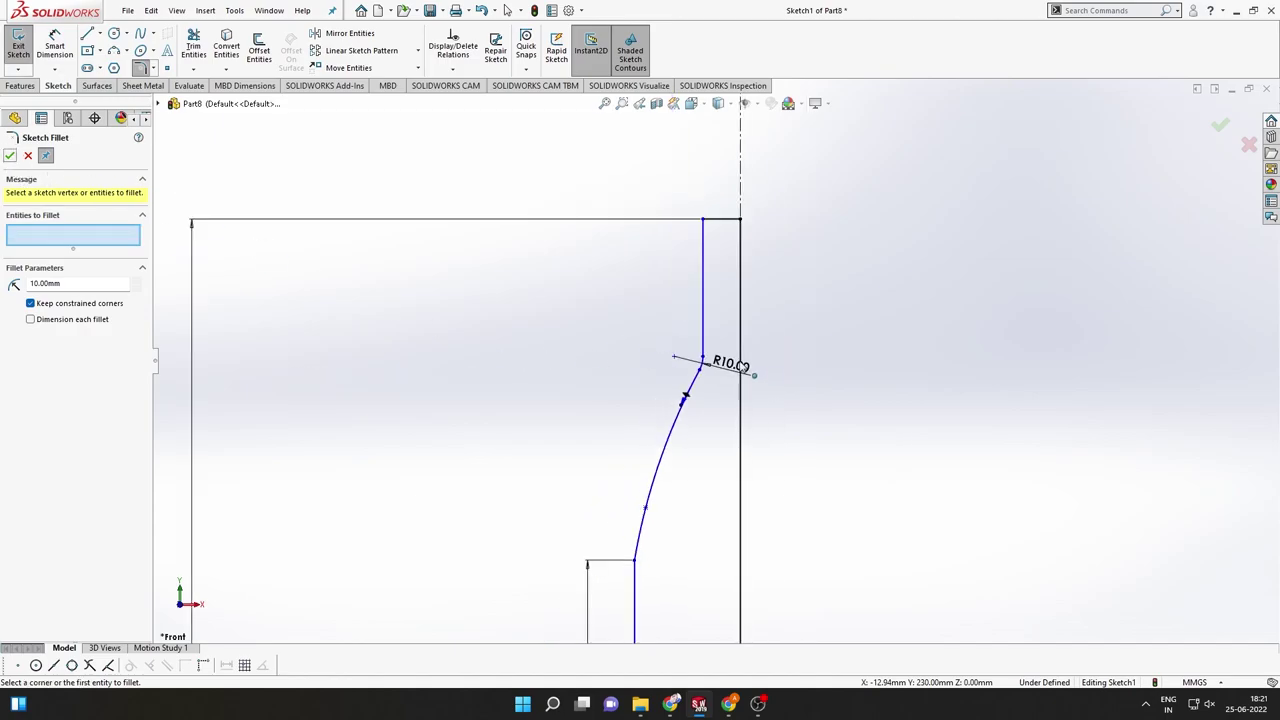
scroll(766, 375, up, 1)
scroll(766, 432, up, 1)
scroll(766, 432, up, 1)
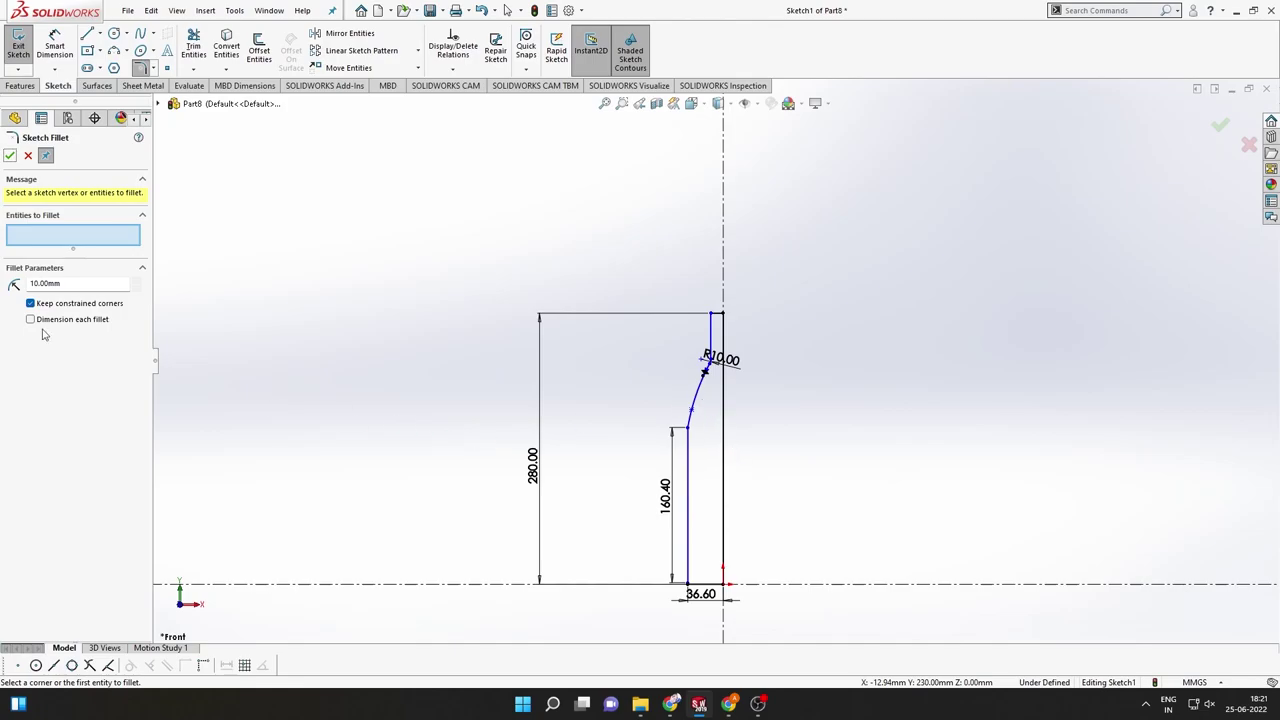
click(10, 157)
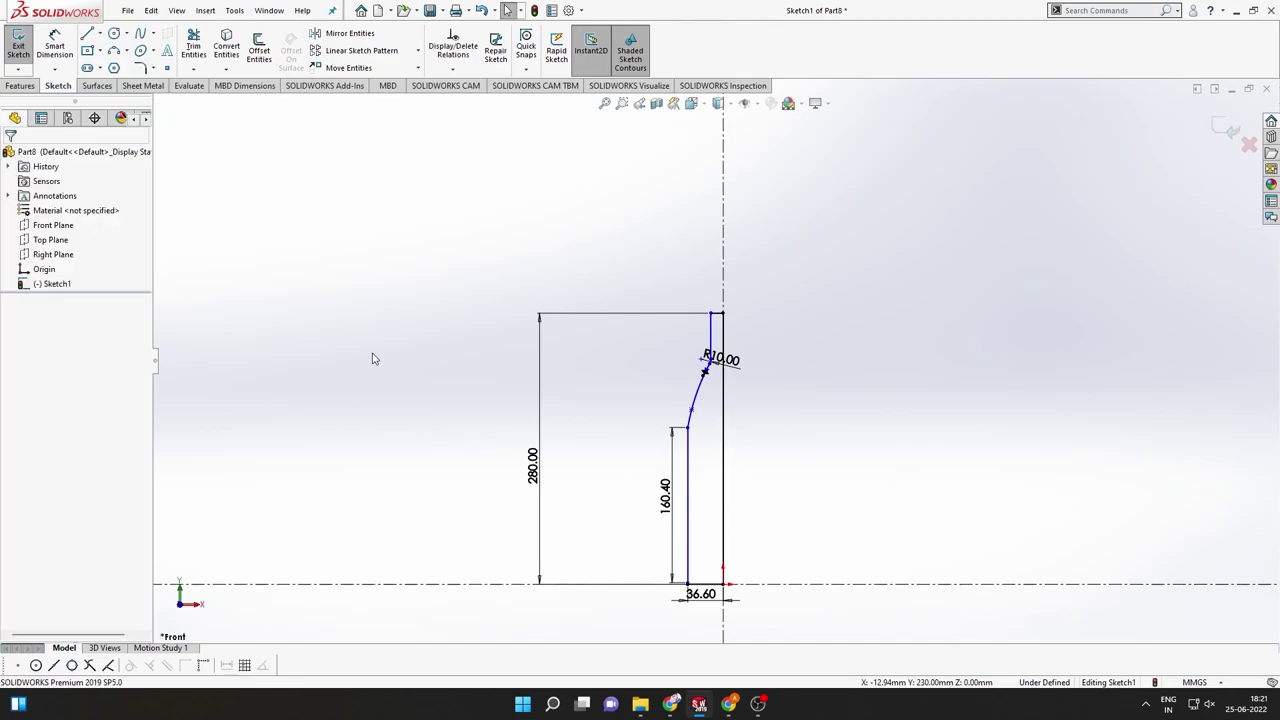
Start a revolve, let the sketch auto-close, then cancel the thin-walled version
click(36, 86)
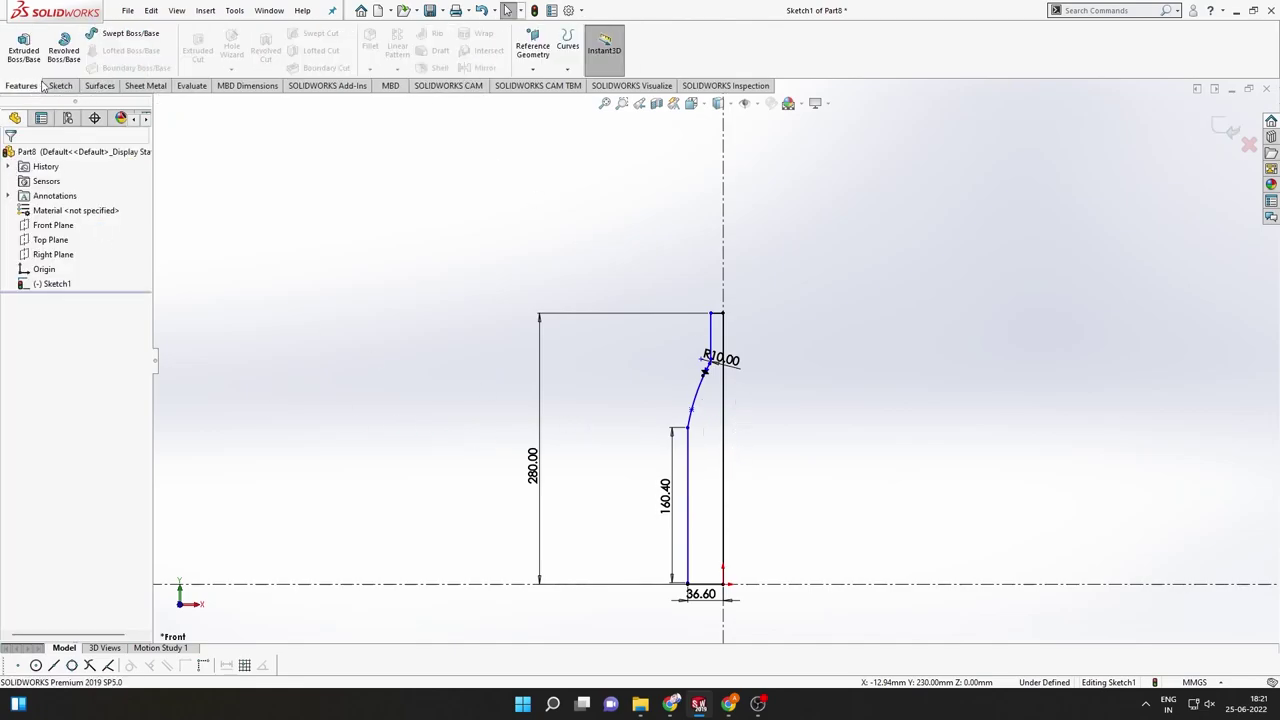
click(64, 50)
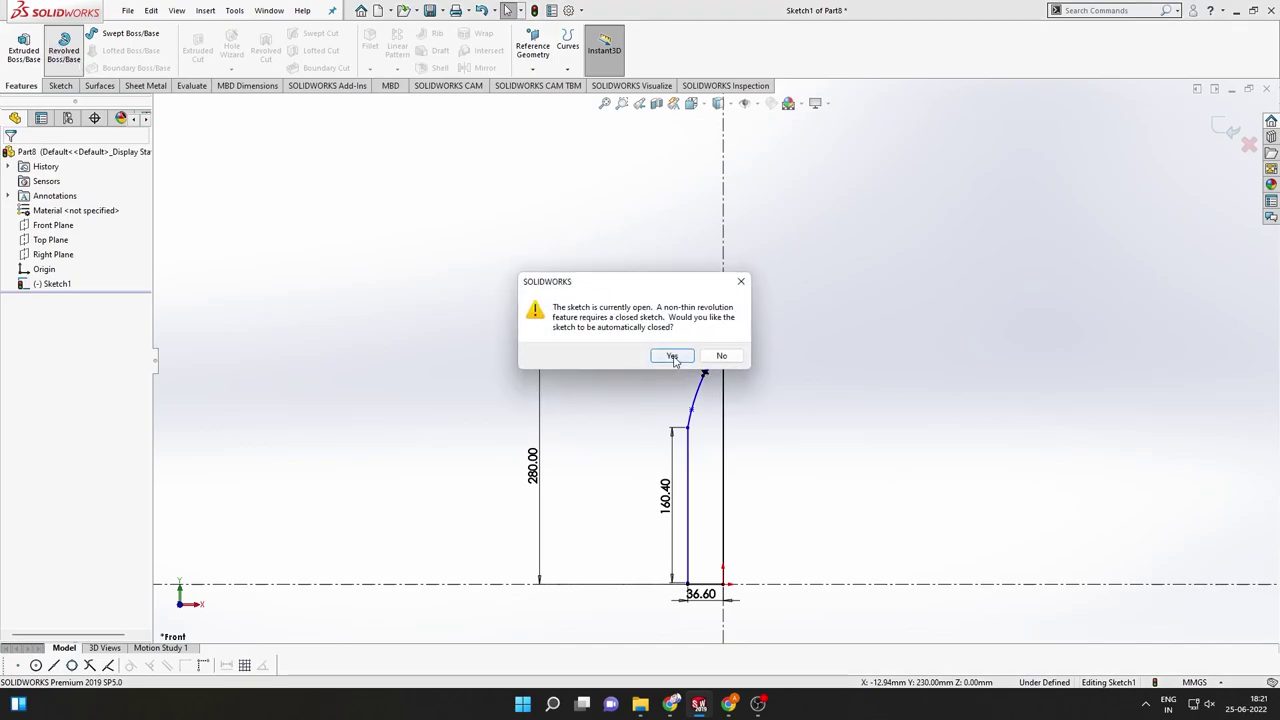
click(721, 356)
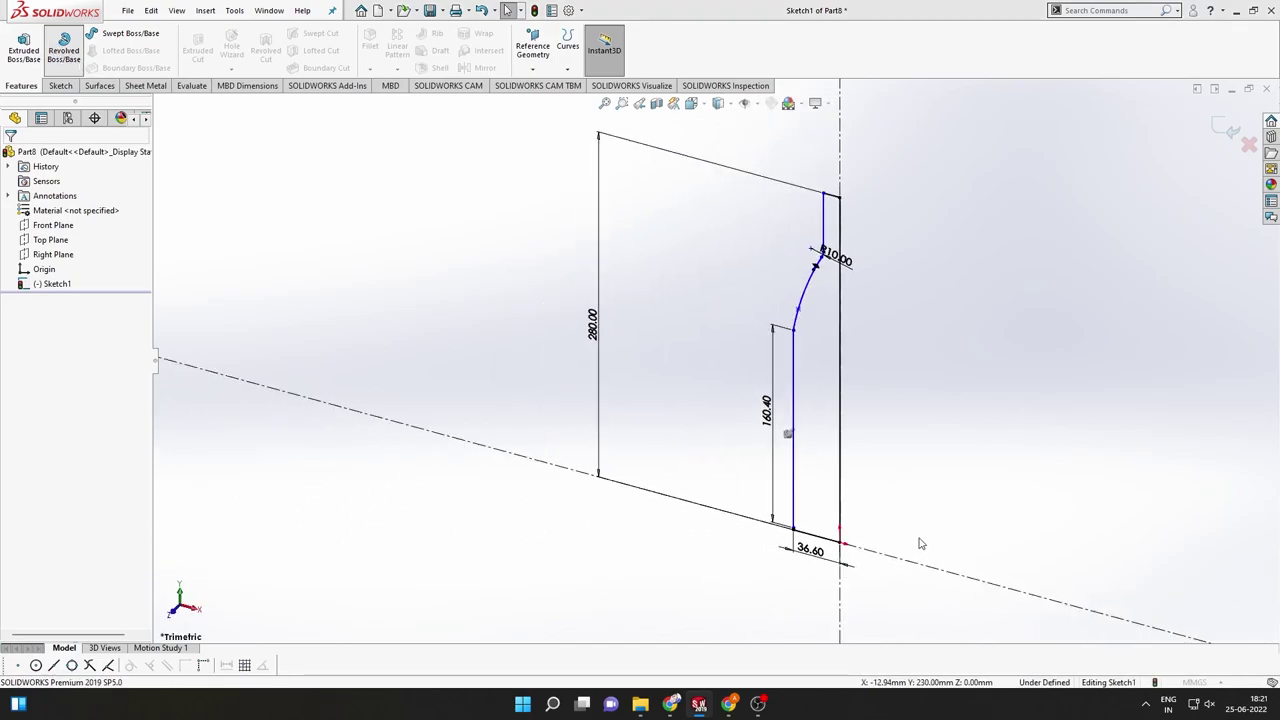
scroll(720, 416, up, 3)
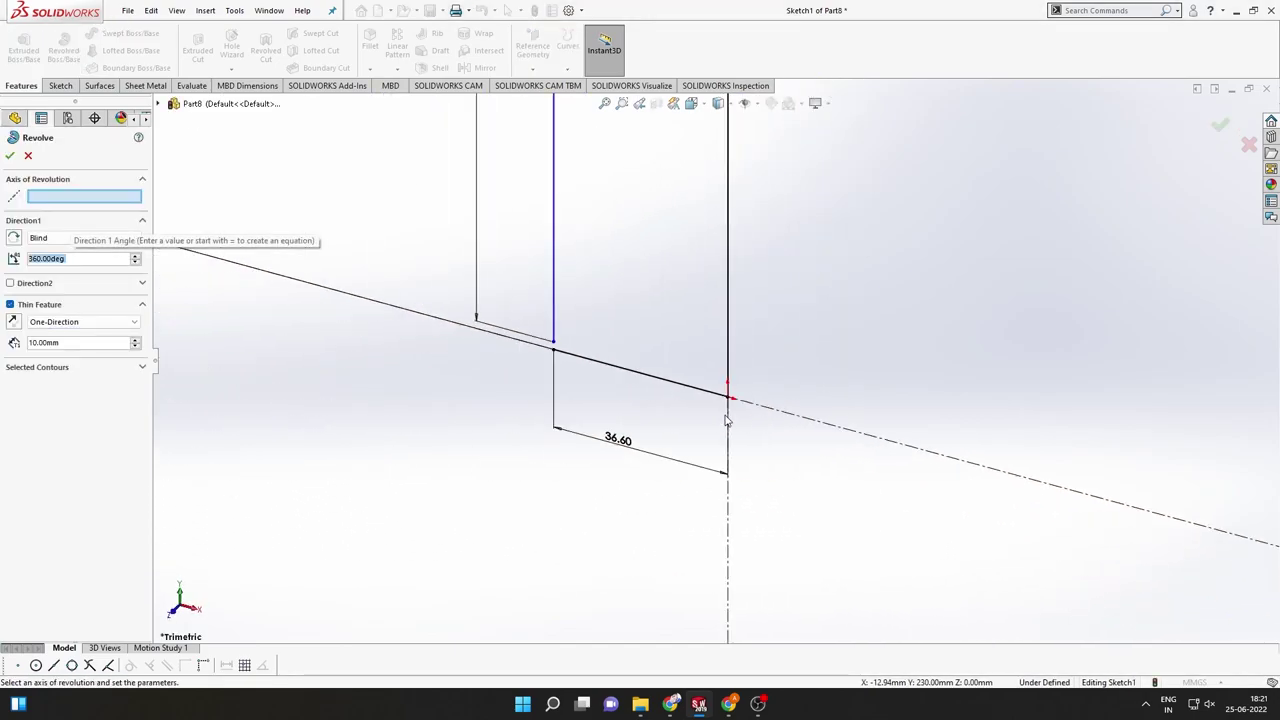
key(Escape)
click(582, 350)
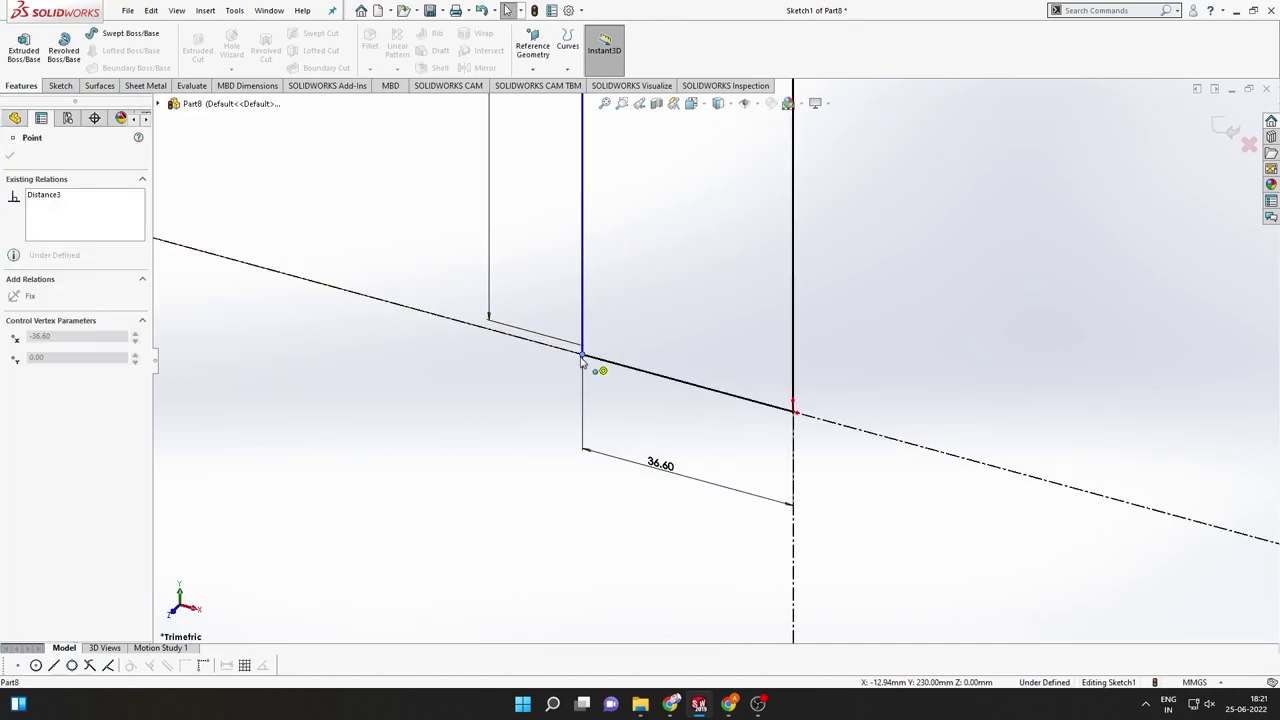
key(Escape)
scroll(620, 477, up, 2)
scroll(620, 477, up, 2)
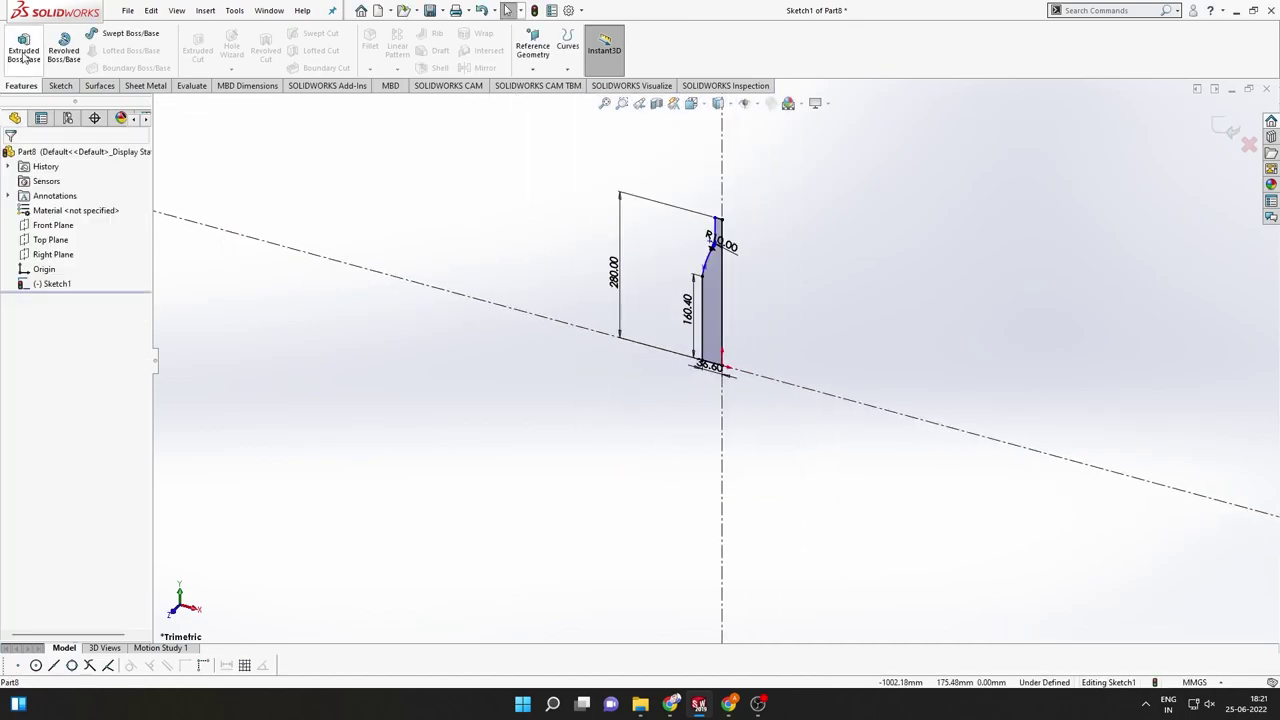
Revolve the profile 360° around the vertical centre line (Line7)
click(63, 50)
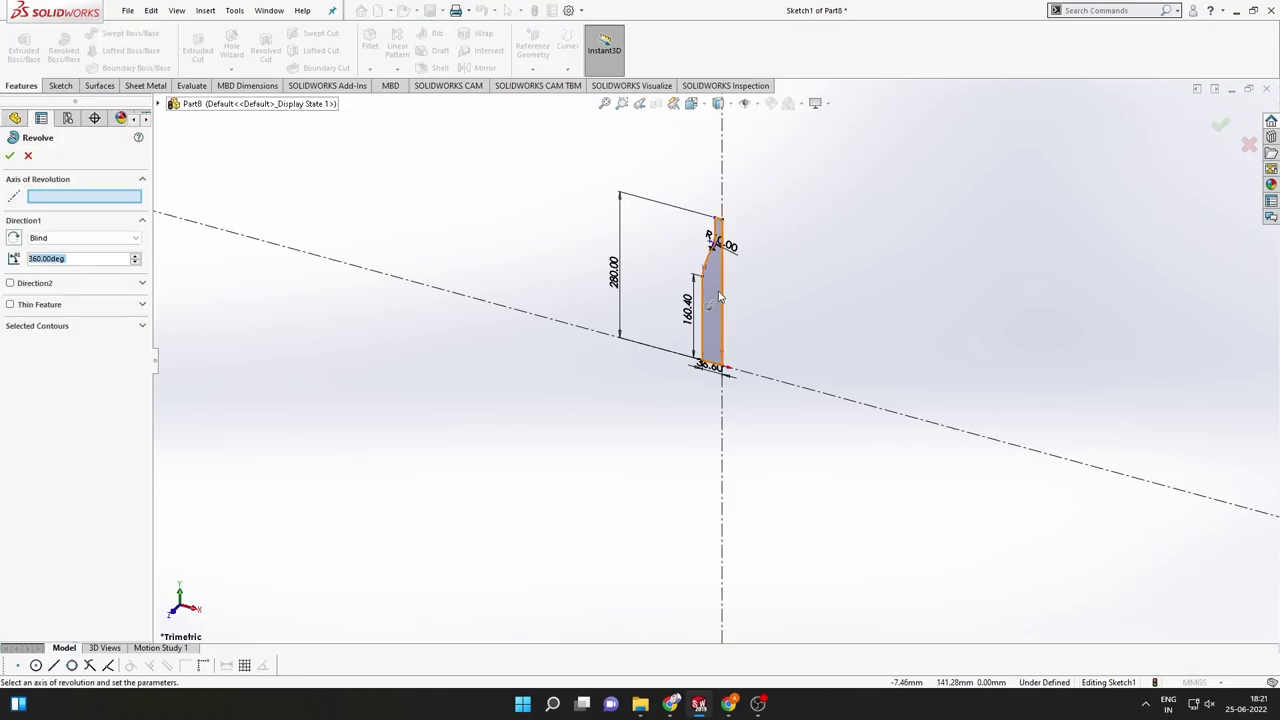
scroll(718, 296, down, 2)
scroll(718, 296, down, 1)
click(722, 302)
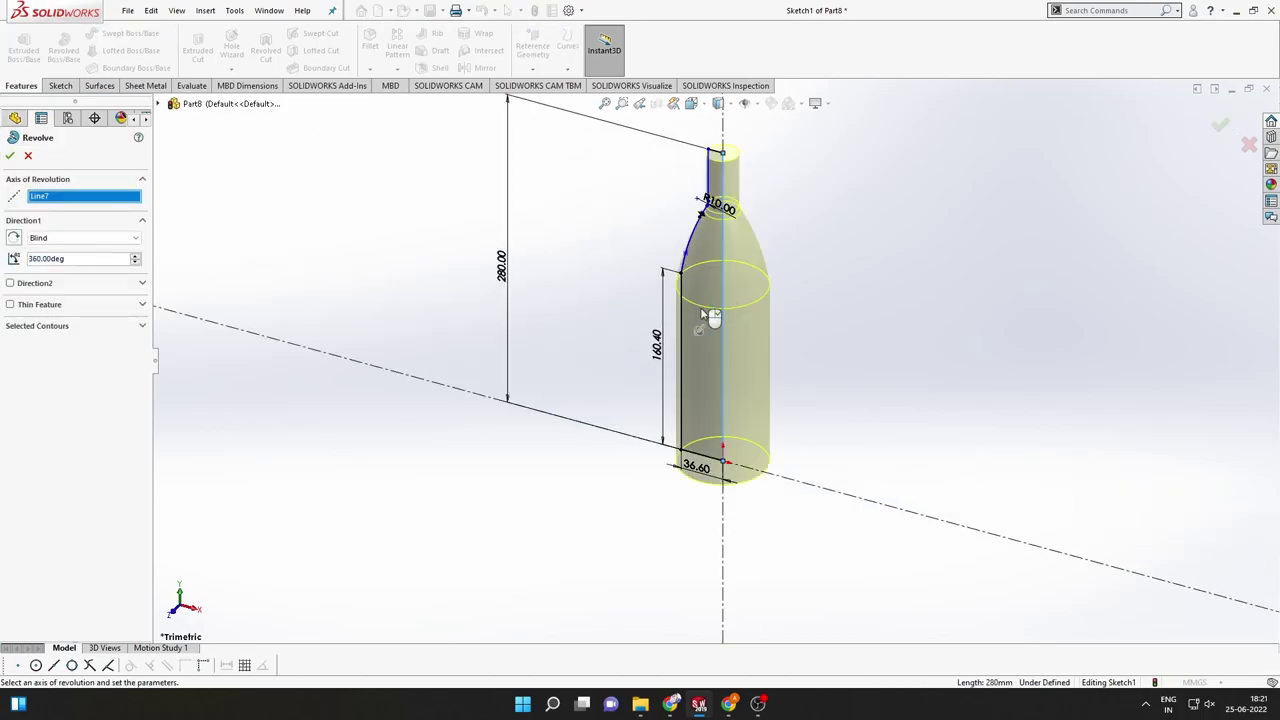
click(9, 155)
Fillet the bottle's bottom edge at 10 mm and view the bottom face head-on
middle_drag(720, 160, 767, 133)
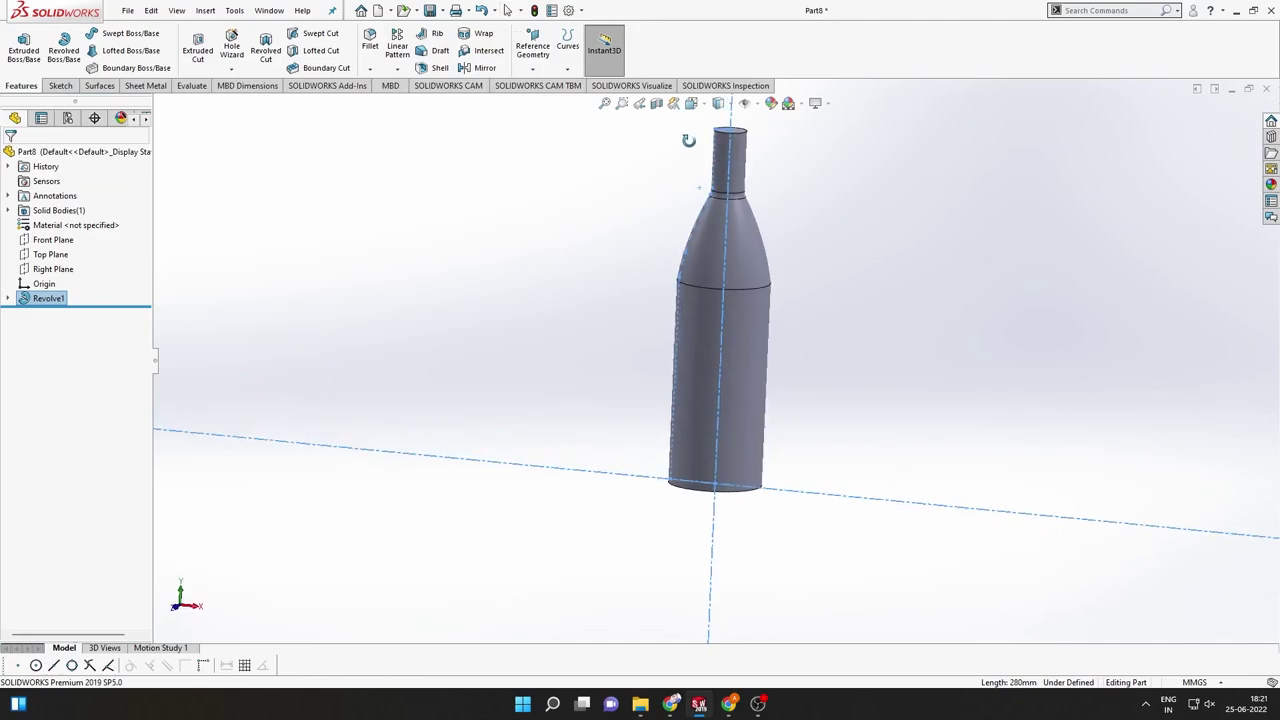
scroll(740, 129, down, 2)
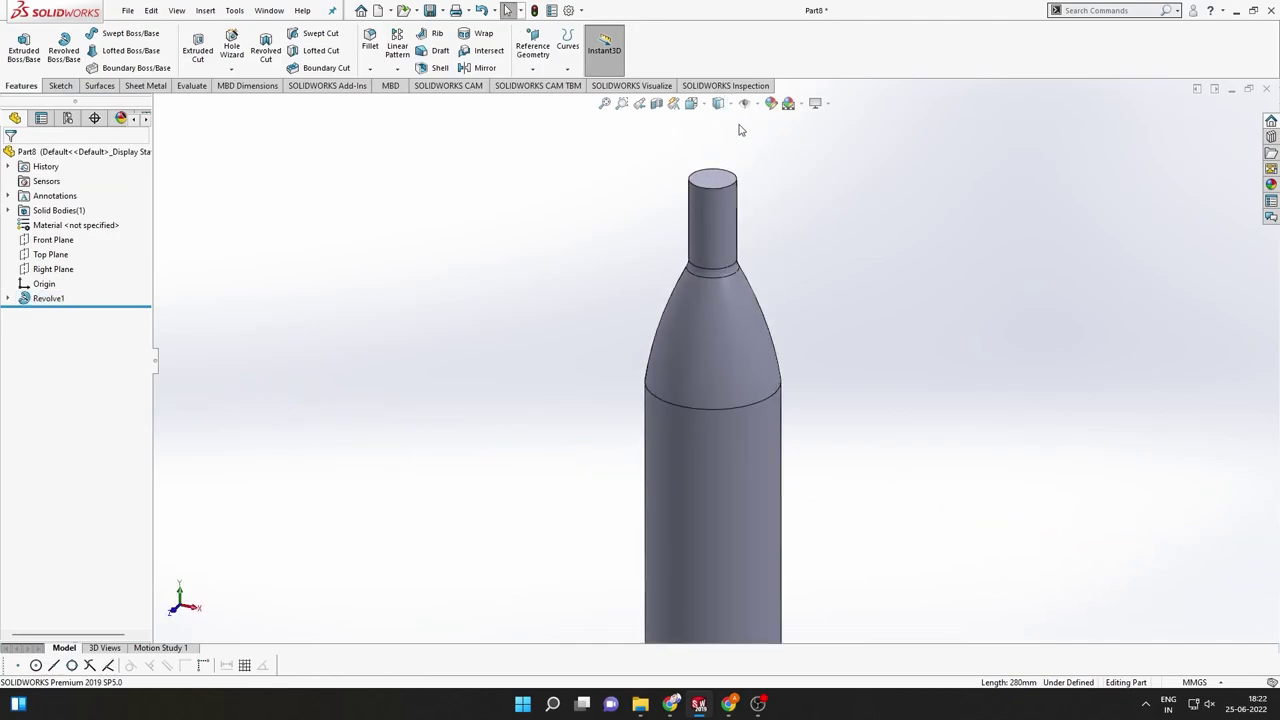
click(712, 178)
middle_drag(712, 300, 740, 380)
click(370, 45)
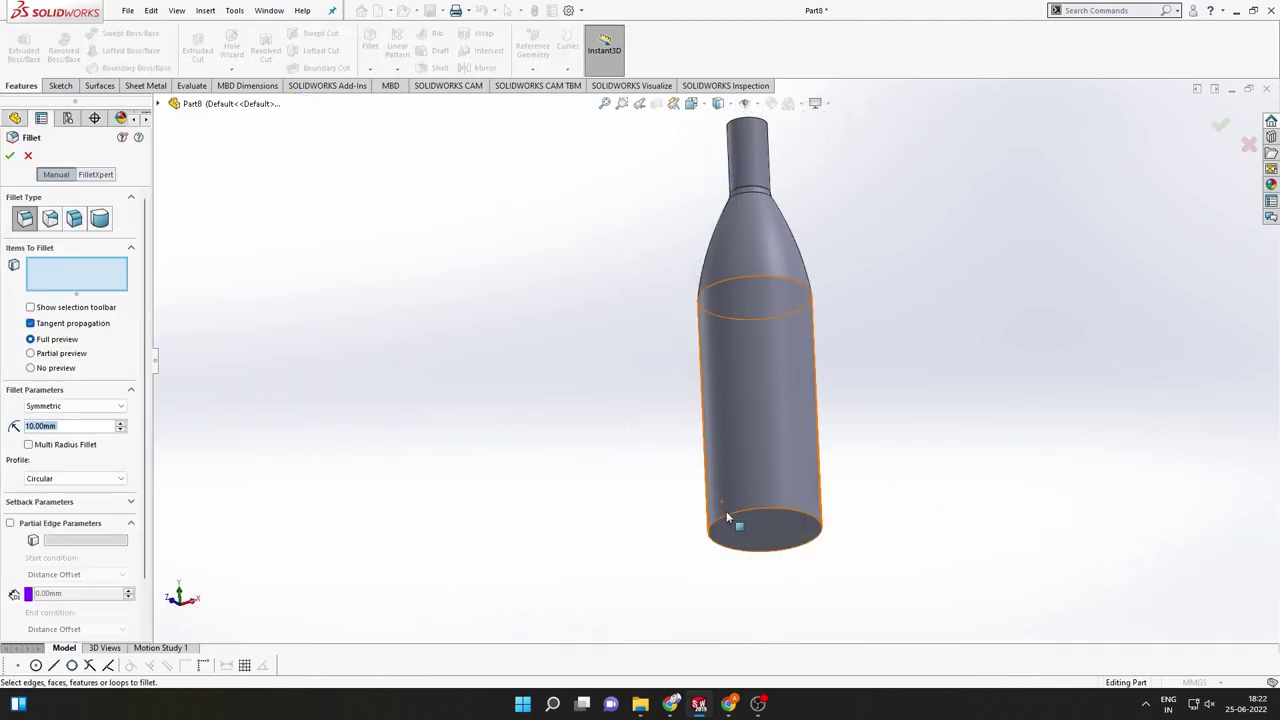
click(727, 516)
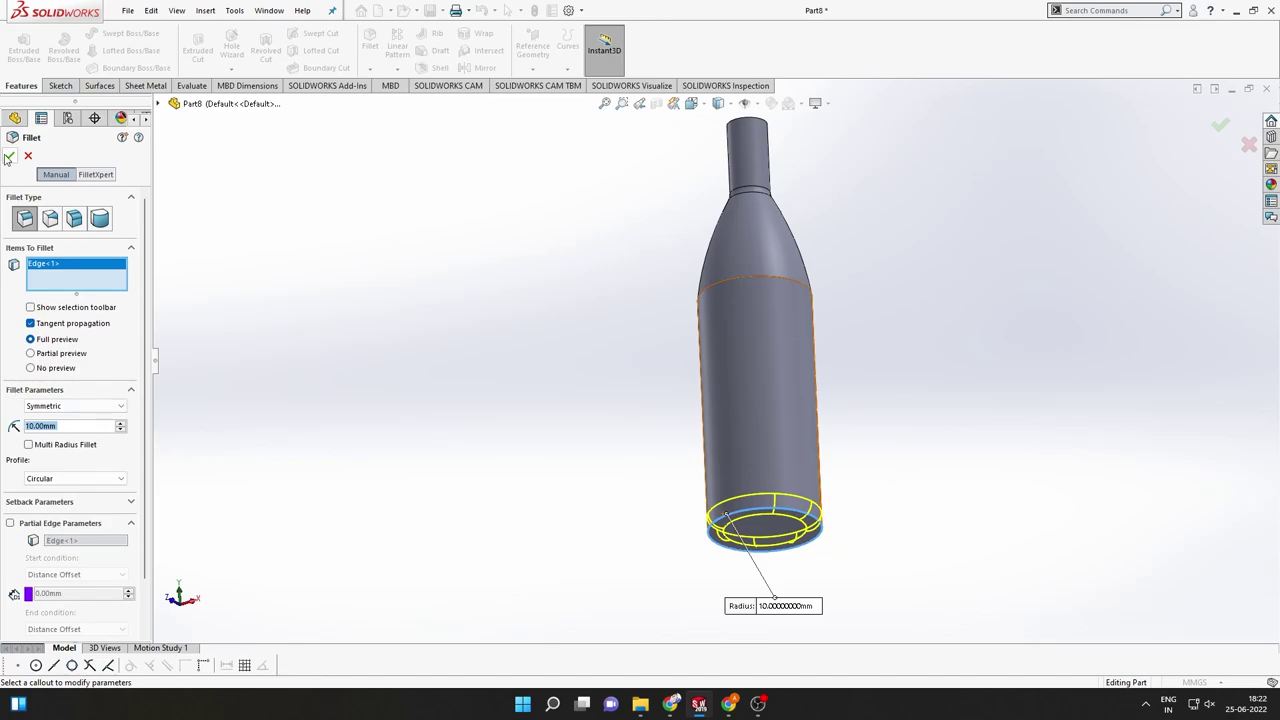
click(11, 157)
click(768, 518)
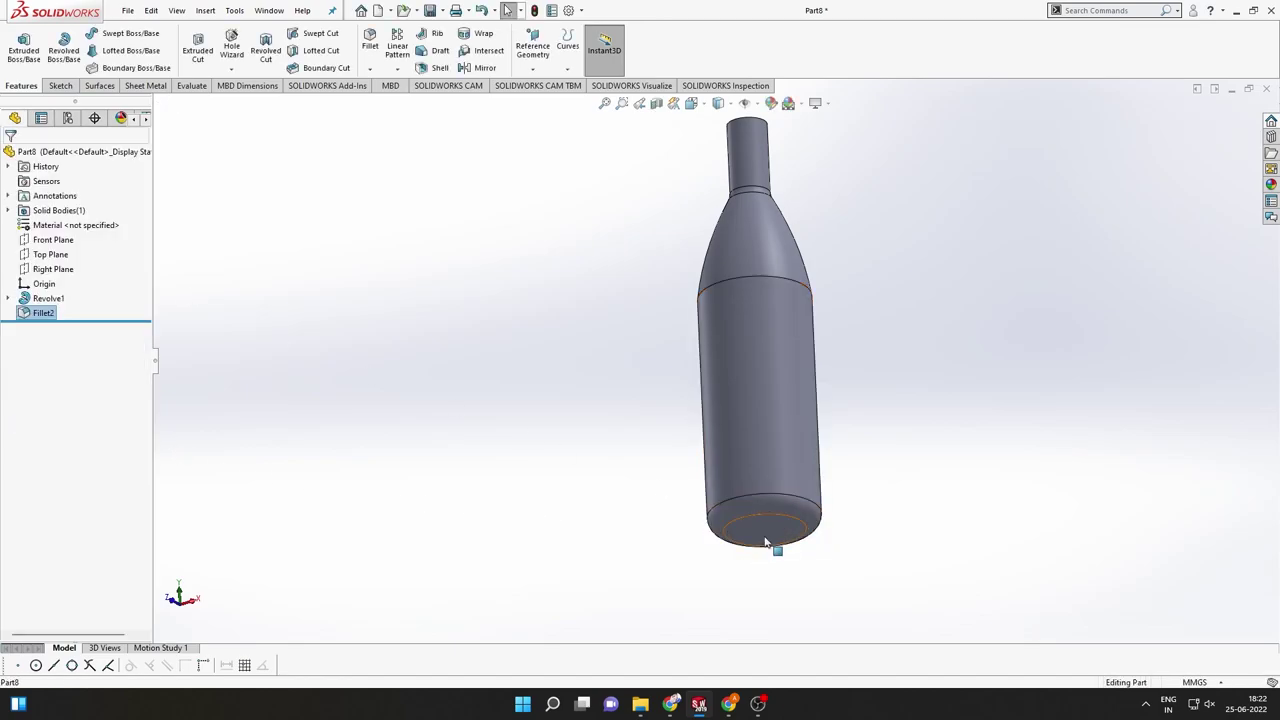
click(881, 494)
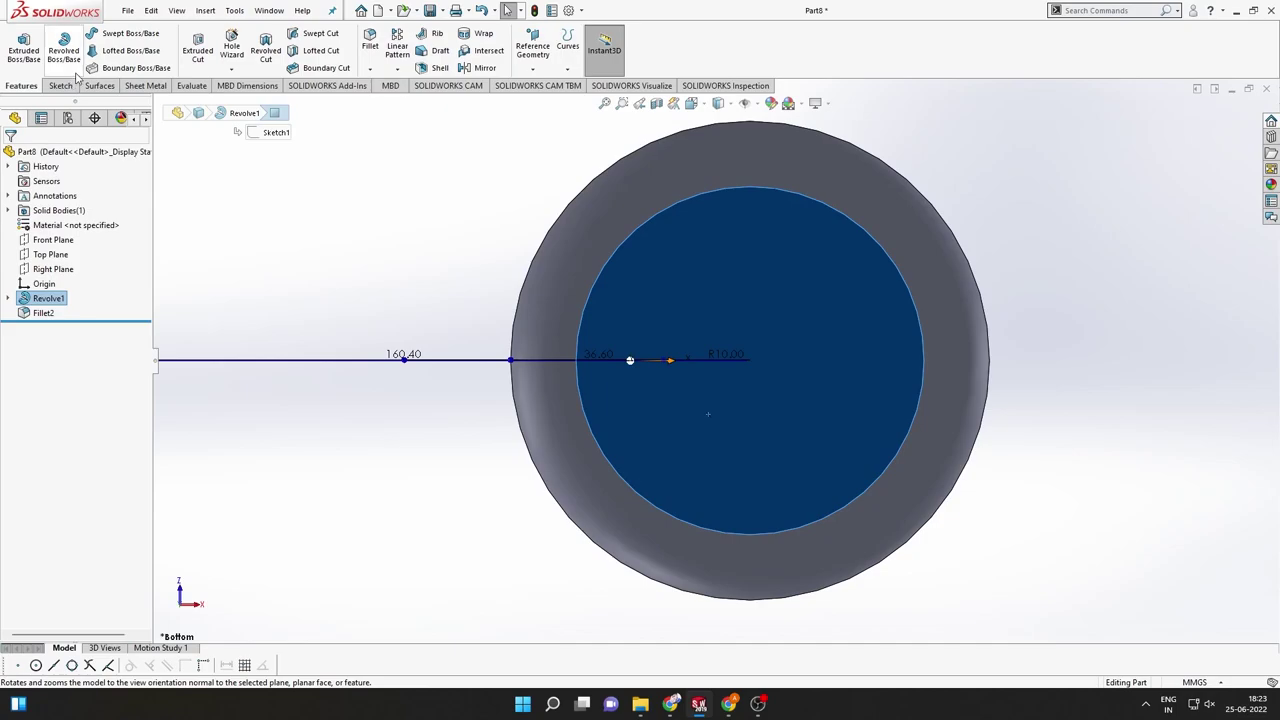
Sketch a circle centred on the origin on the bottle's bottom face
click(62, 85)
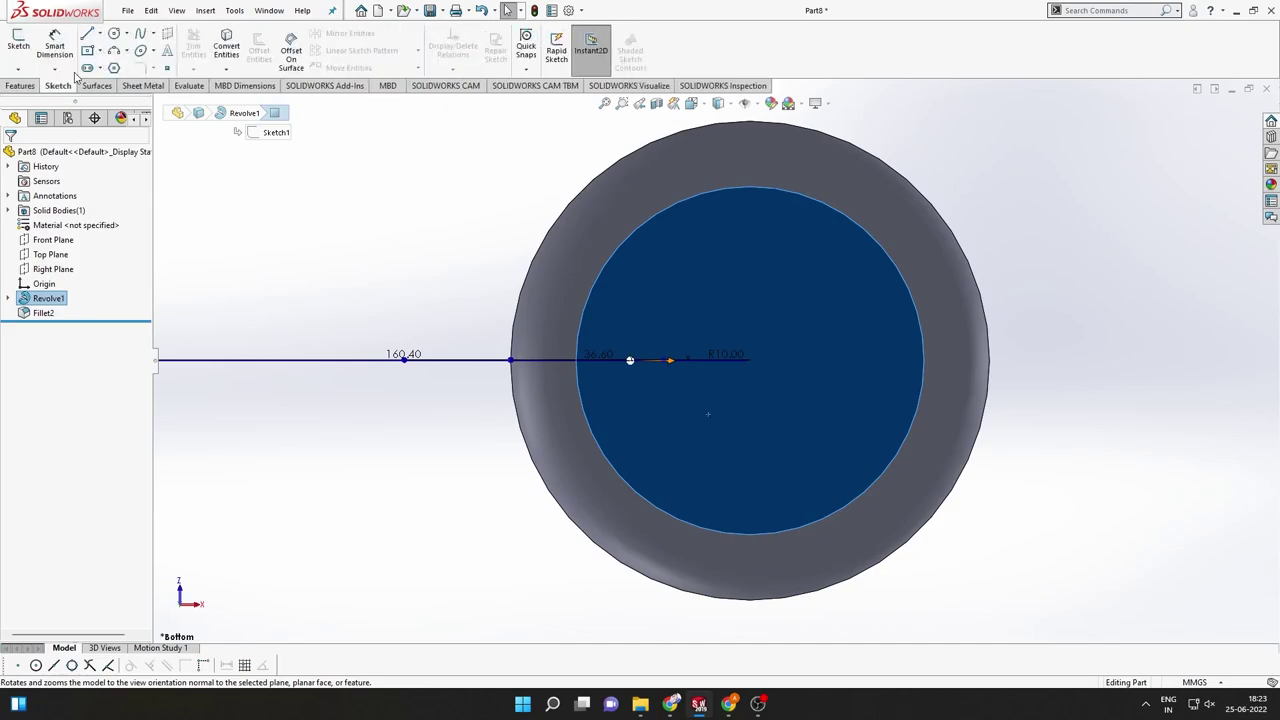
click(114, 33)
click(750, 360)
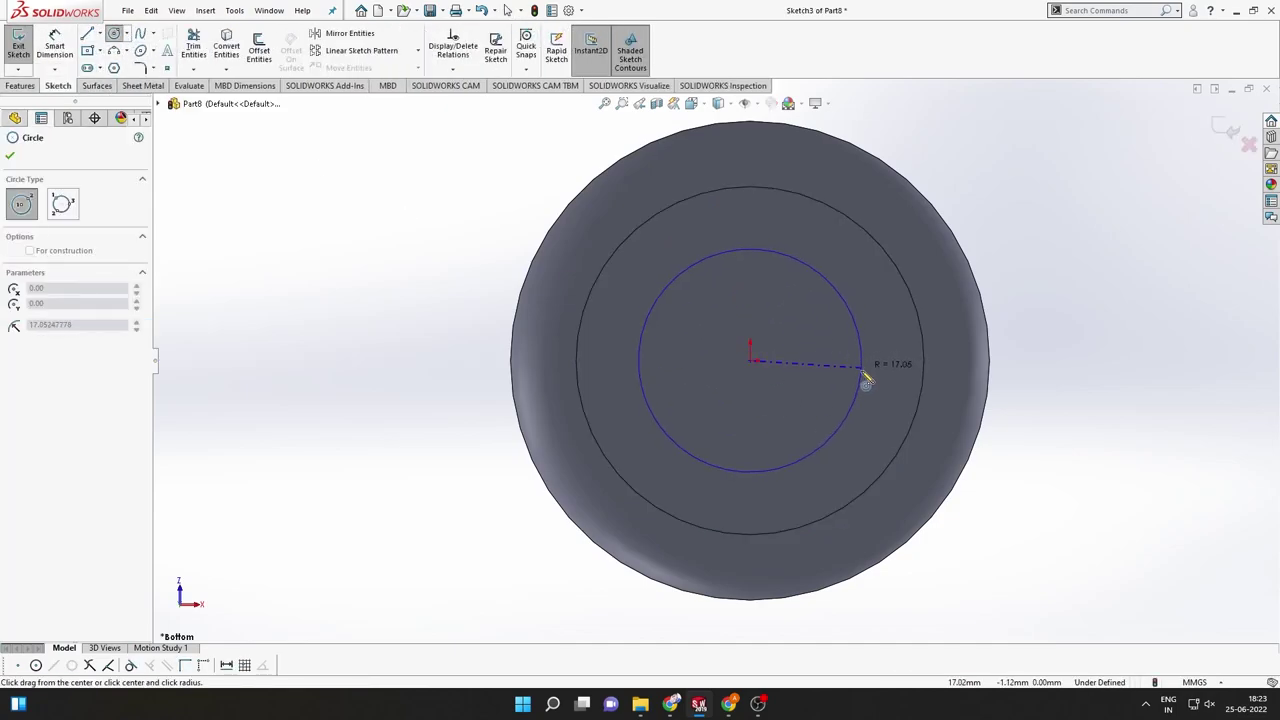
click(880, 390)
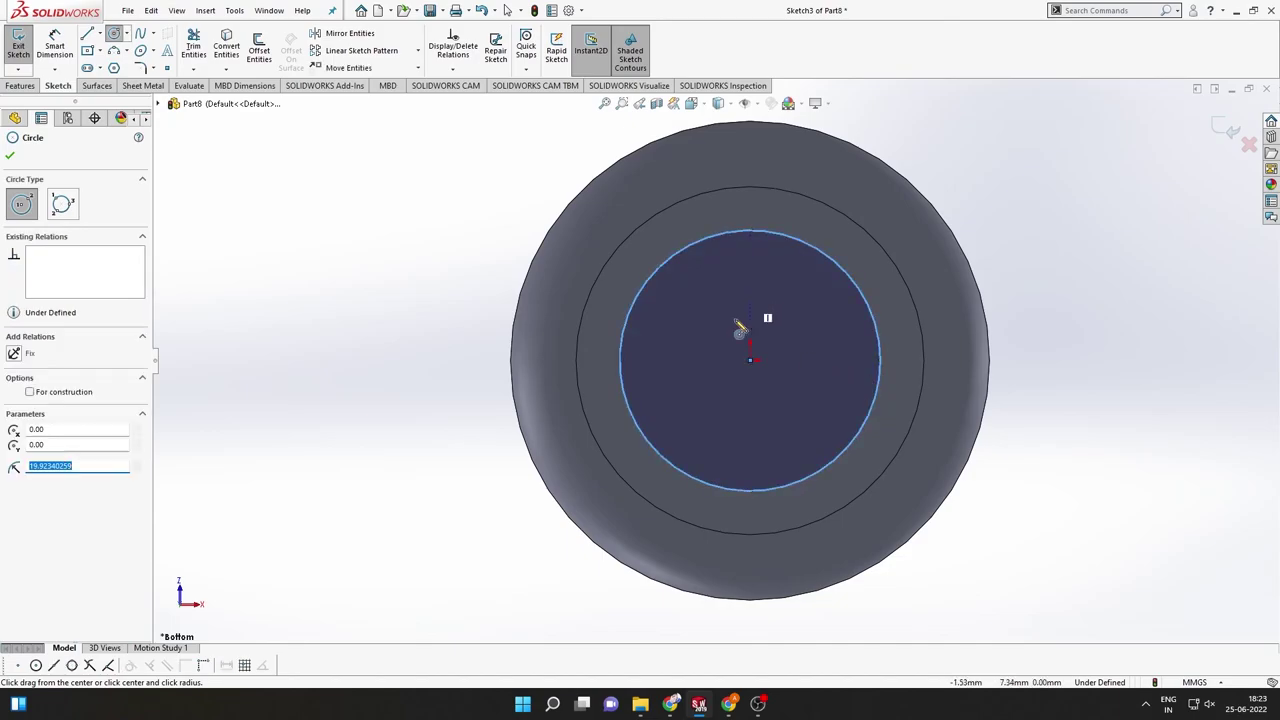
click(771, 246)
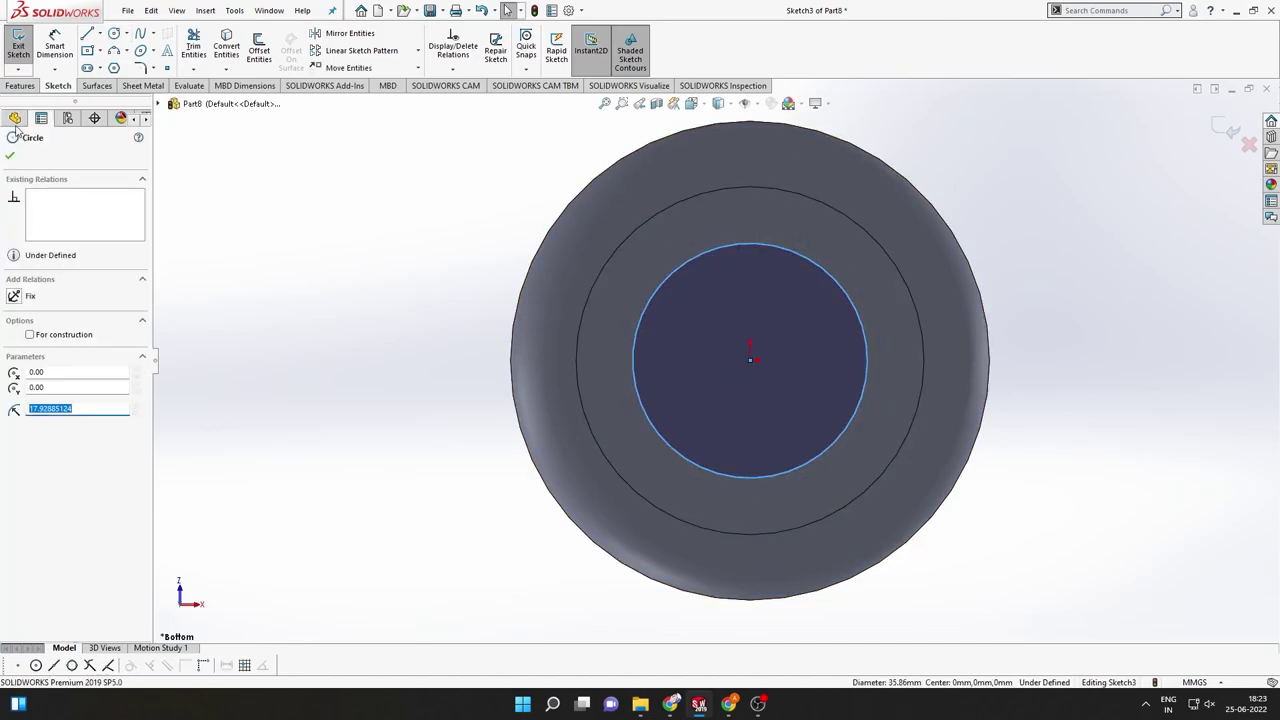
Extrude-cut the circle 2 mm deep, blind, with draft enabled
click(20, 85)
click(198, 48)
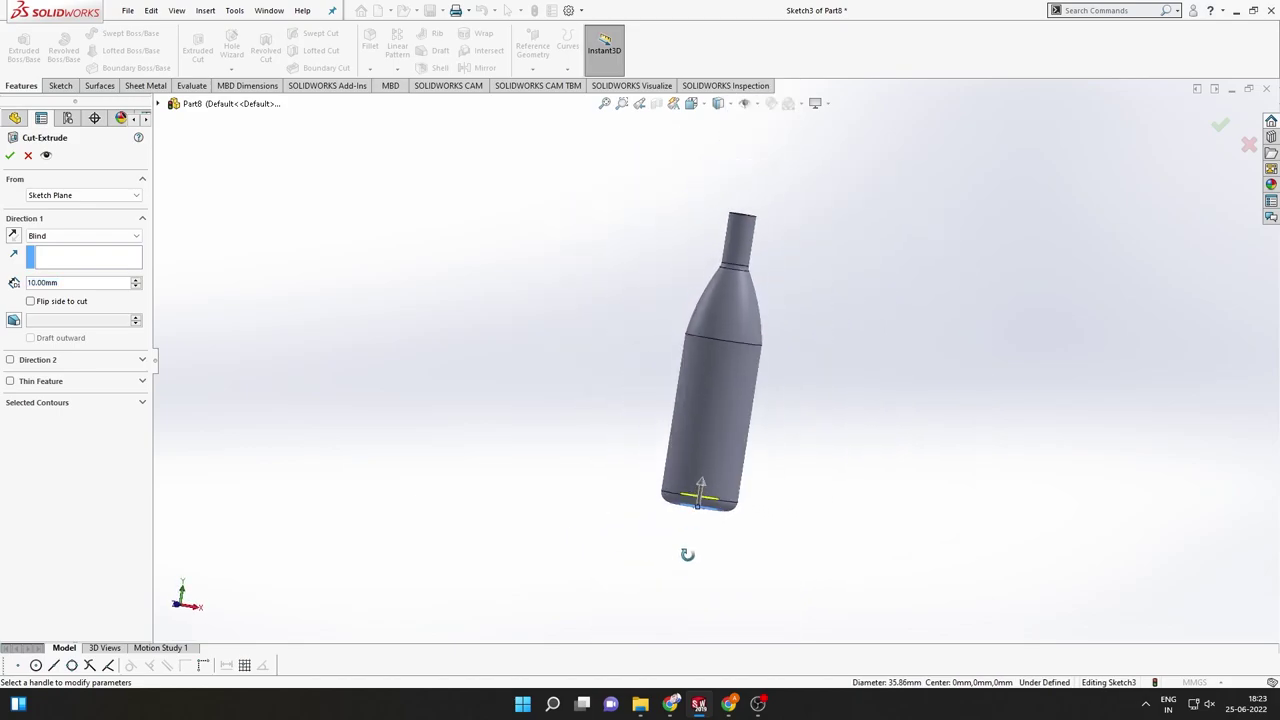
scroll(677, 509, down, 3)
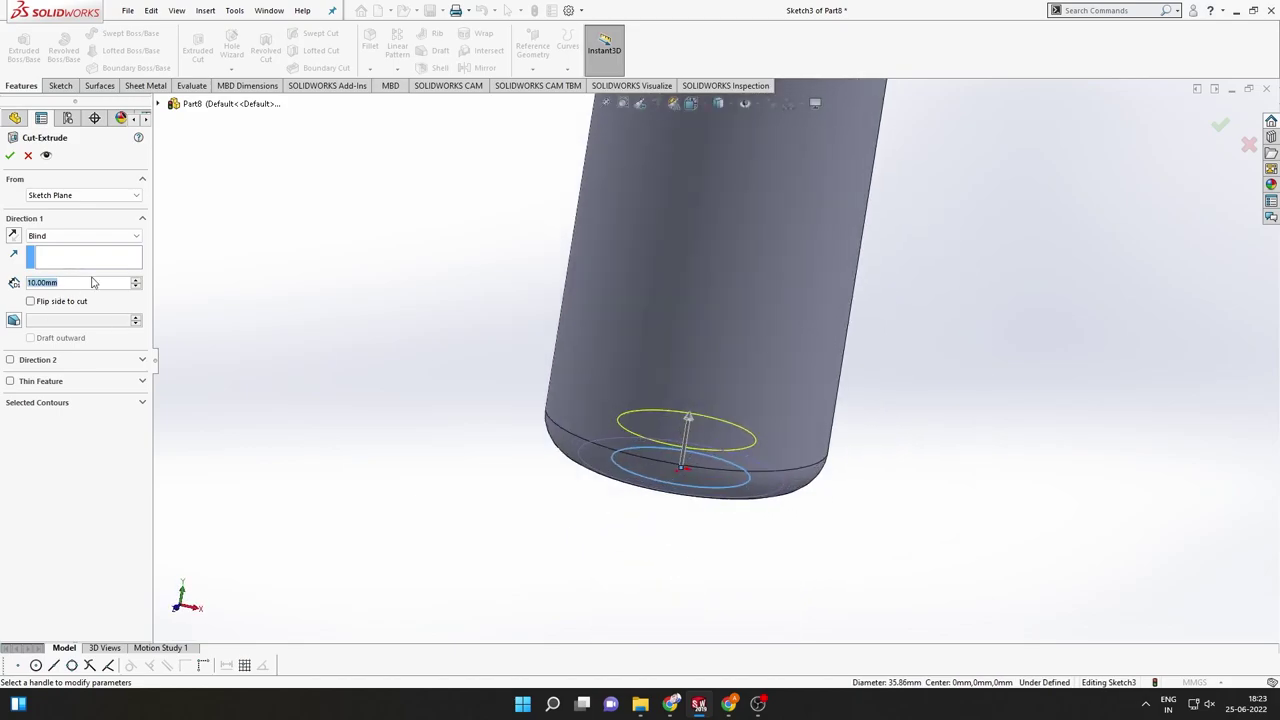
text(2)
key(Return)
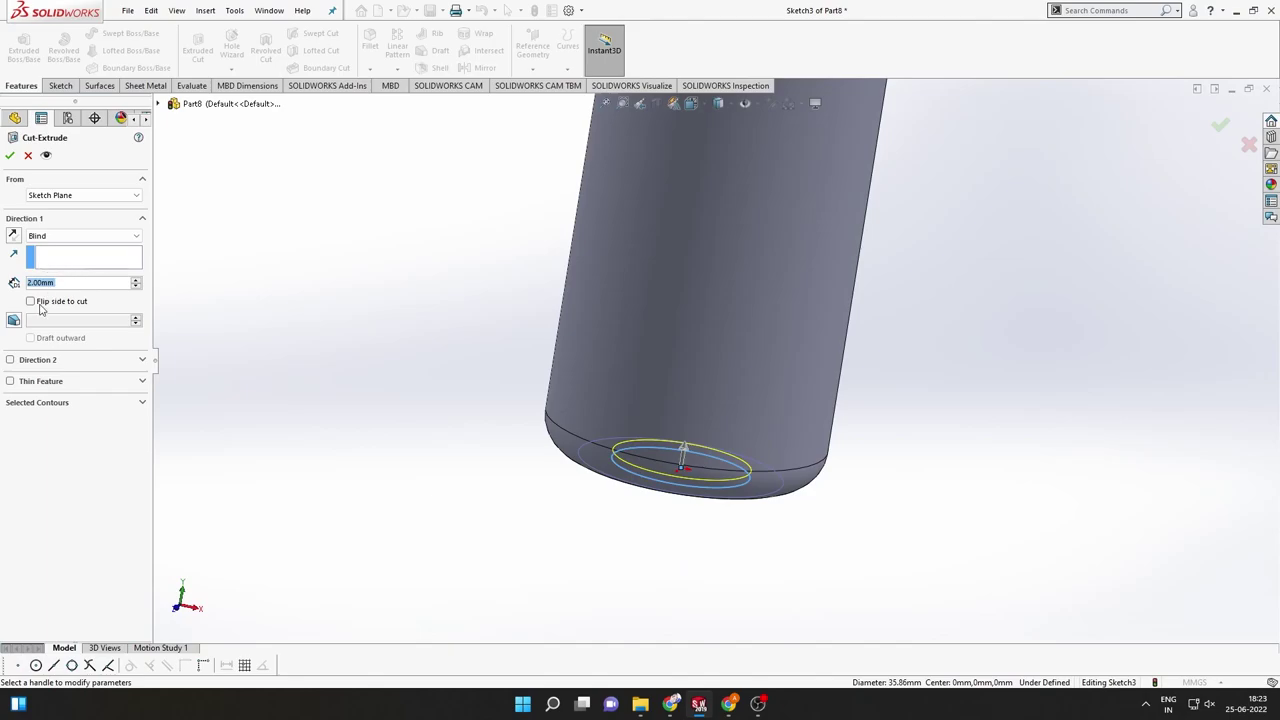
click(13, 320)
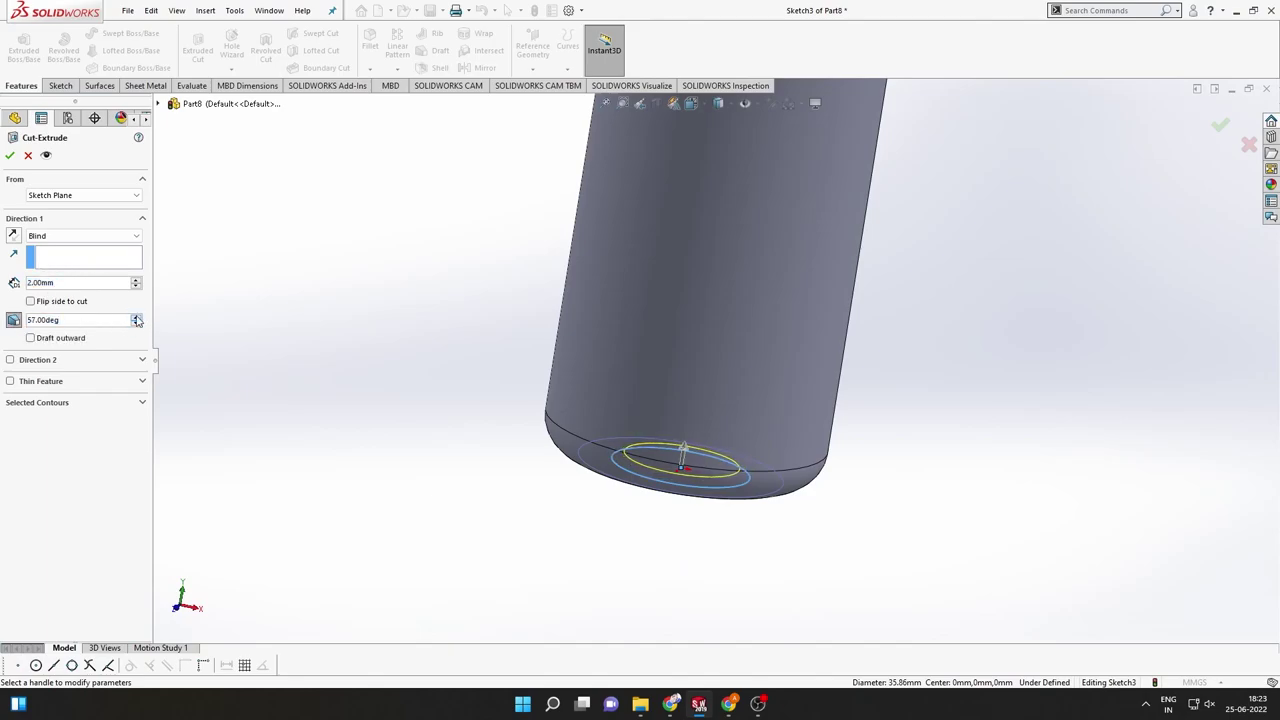
click(9, 155)
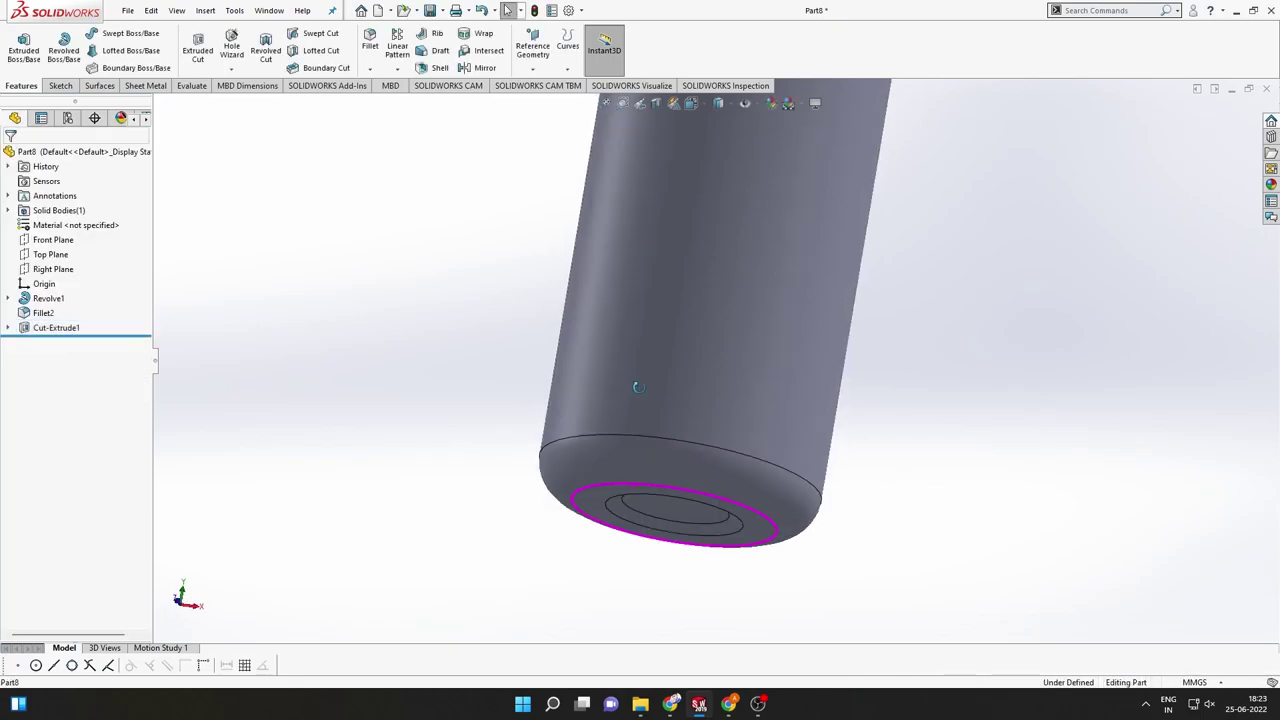
Add Fillet3 on the recess floor and Fillet4 on its inner circular edge
middle_drag(731, 480, 691, 308)
scroll(589, 211, down, 5)
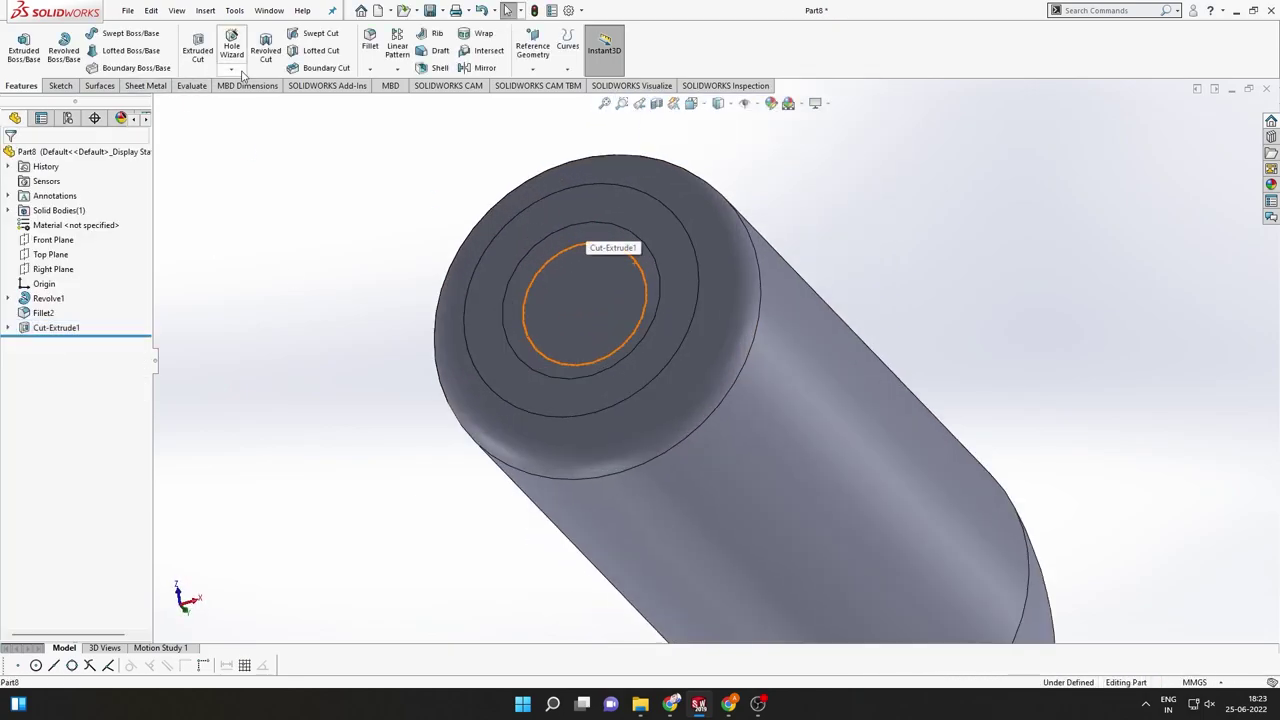
click(368, 38)
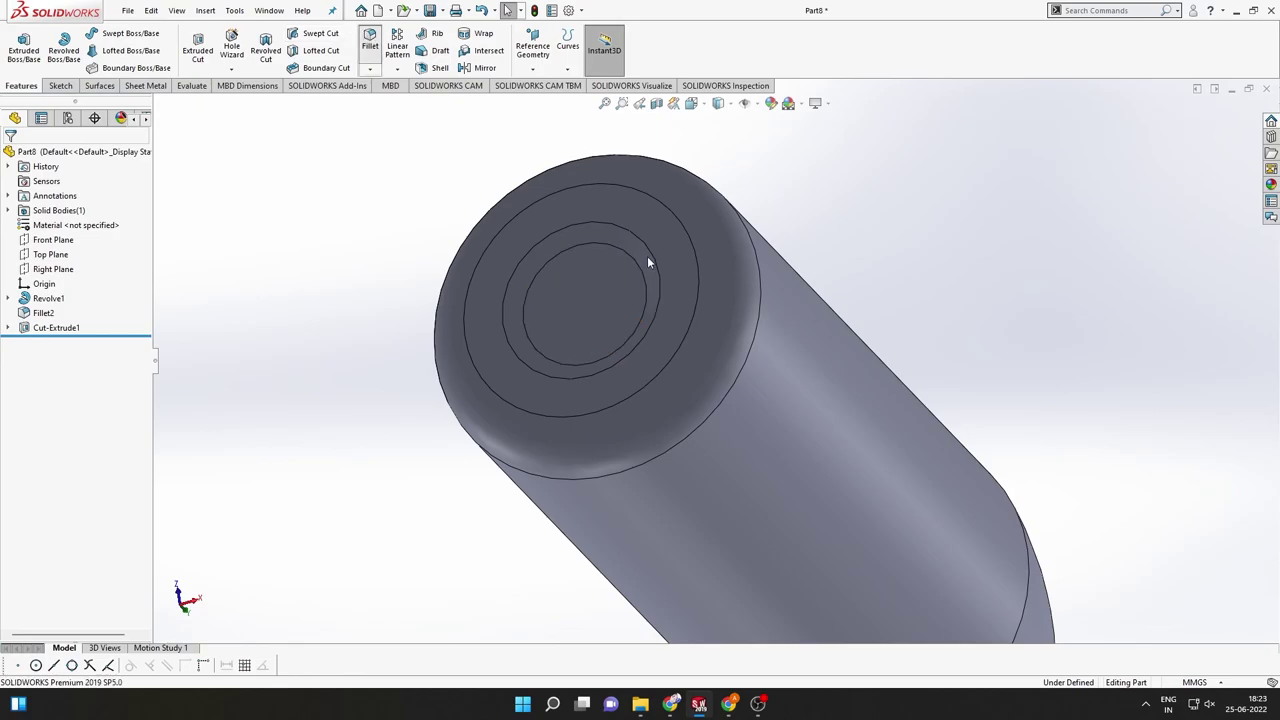
click(605, 295)
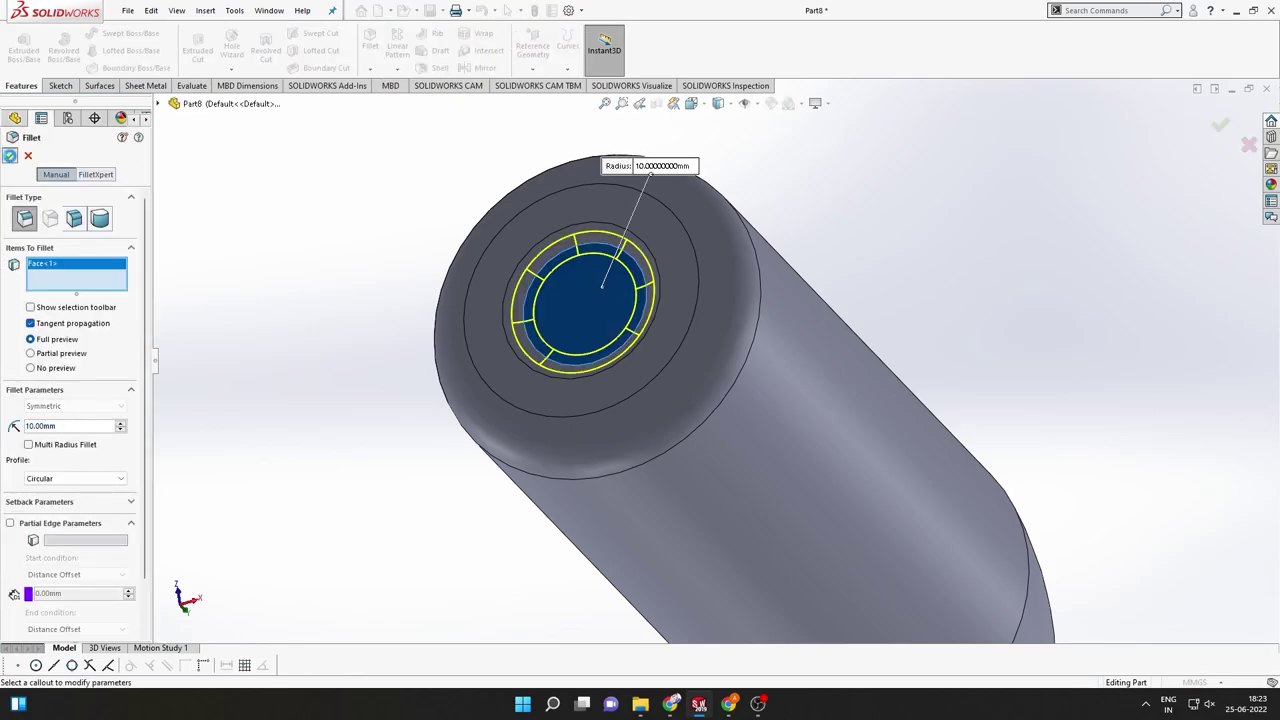
click(9, 155)
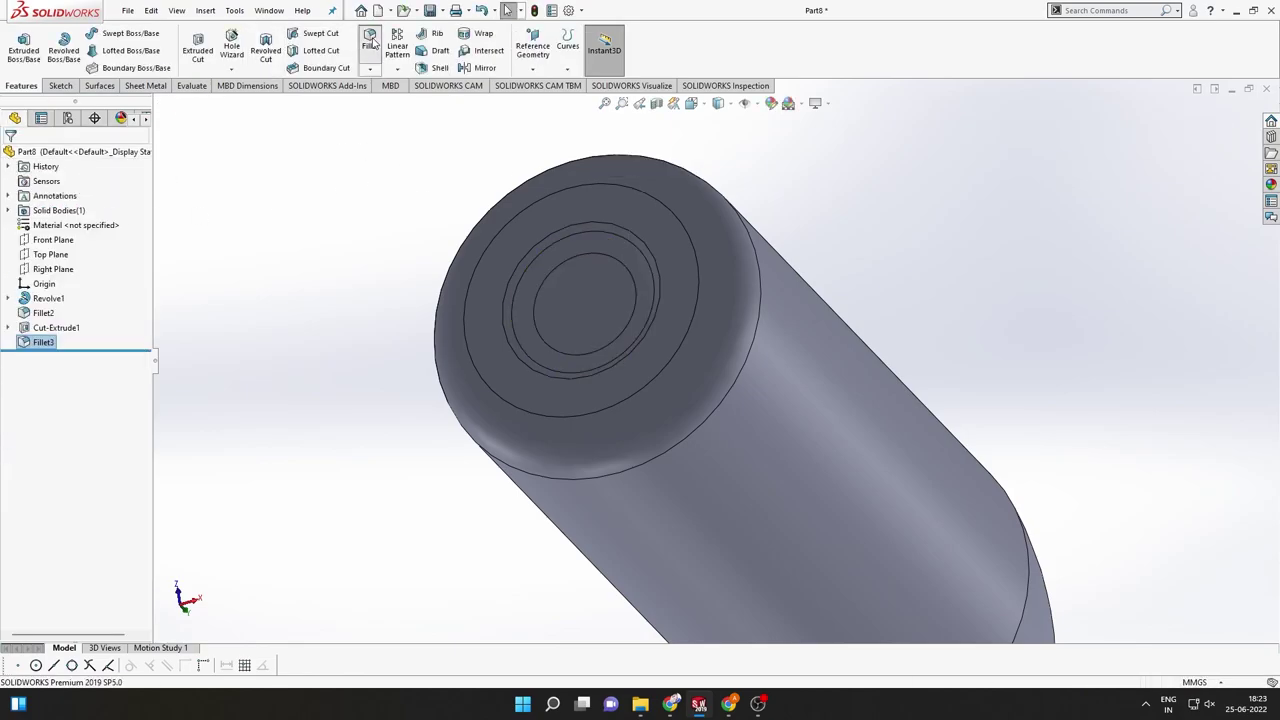
click(372, 42)
click(610, 222)
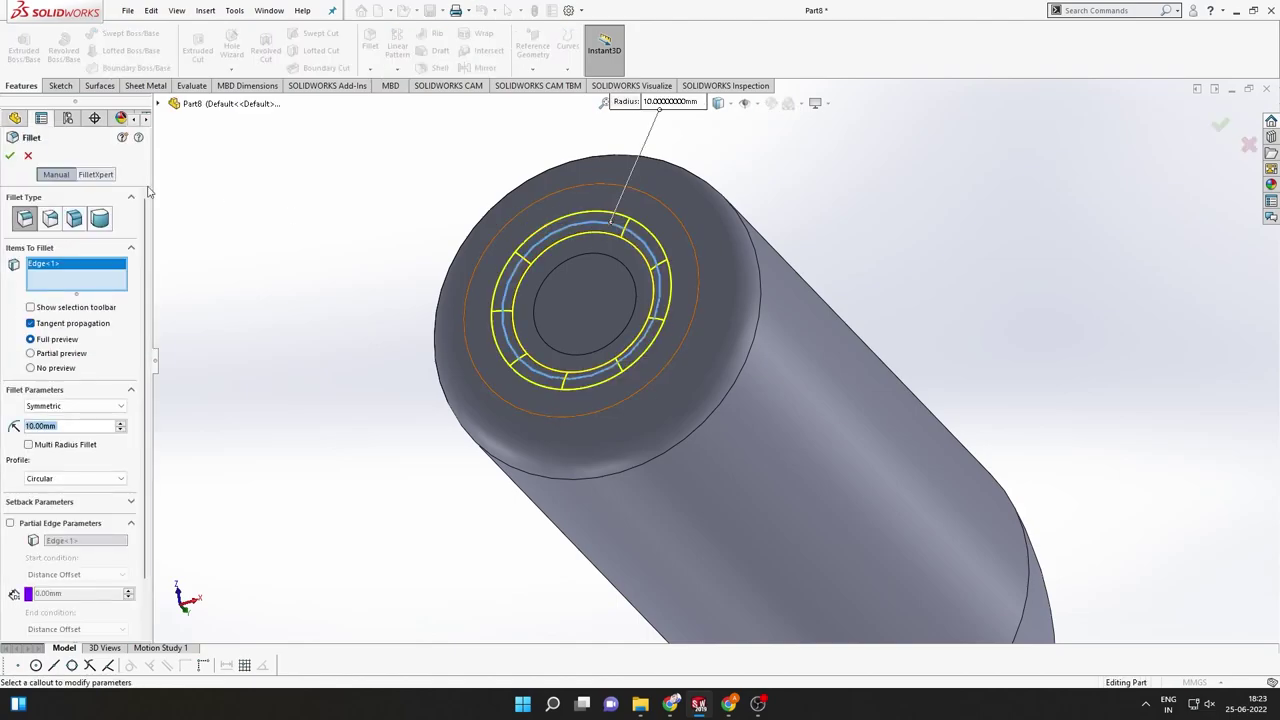
click(9, 155)
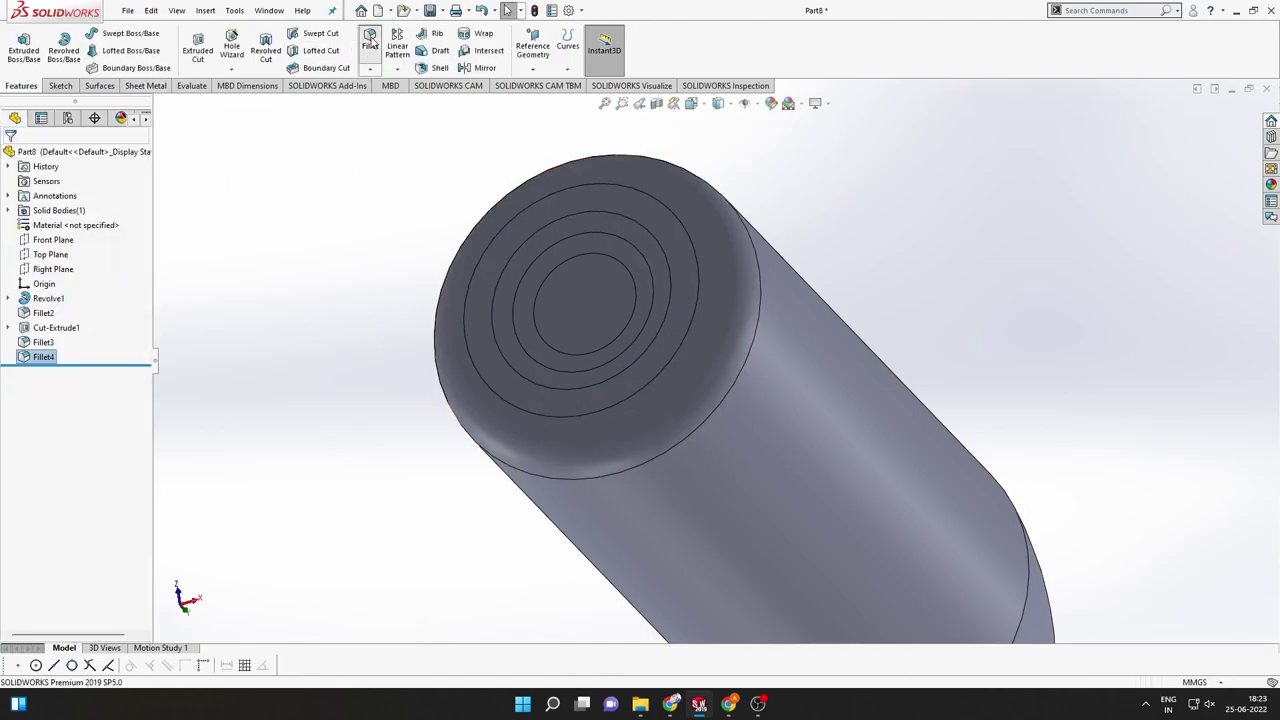
Orbit and zoom the view to stand the bottle upright again
click(372, 42)
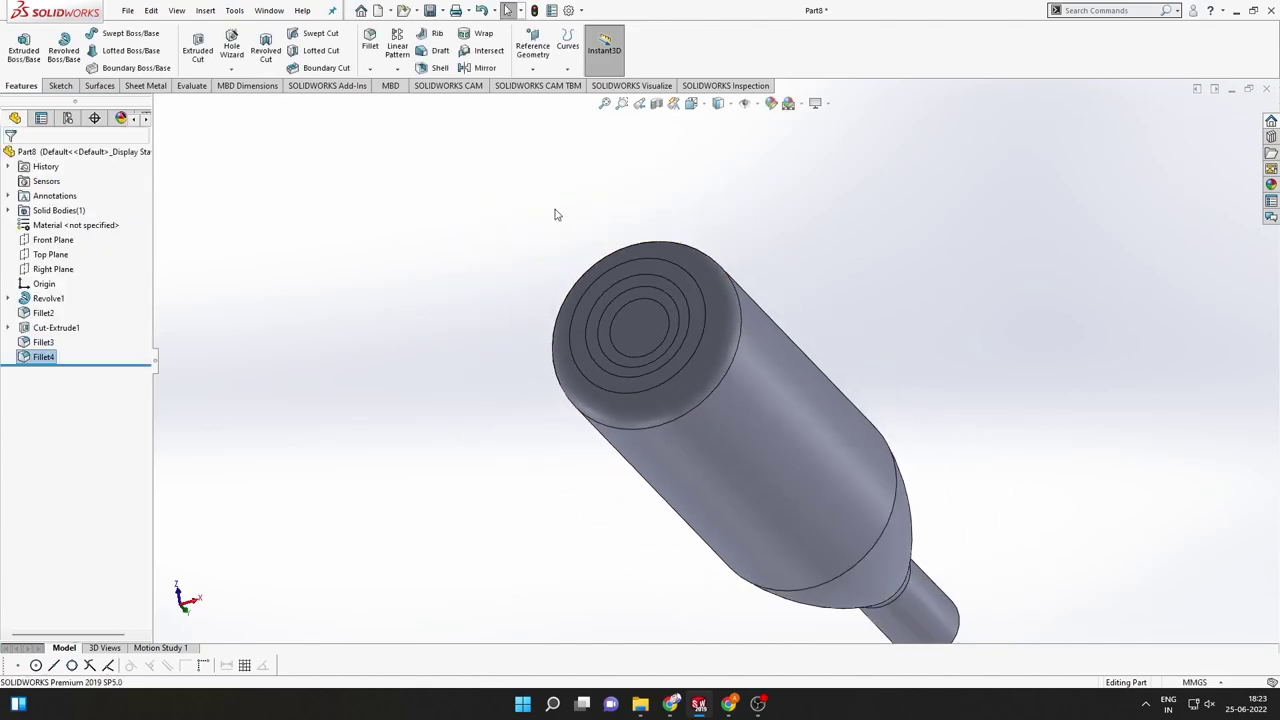
middle_drag(557, 214, 849, 400)
scroll(769, 169, up, 3)
middle_drag(769, 169, 749, 351)
scroll(712, 192, down, 3)
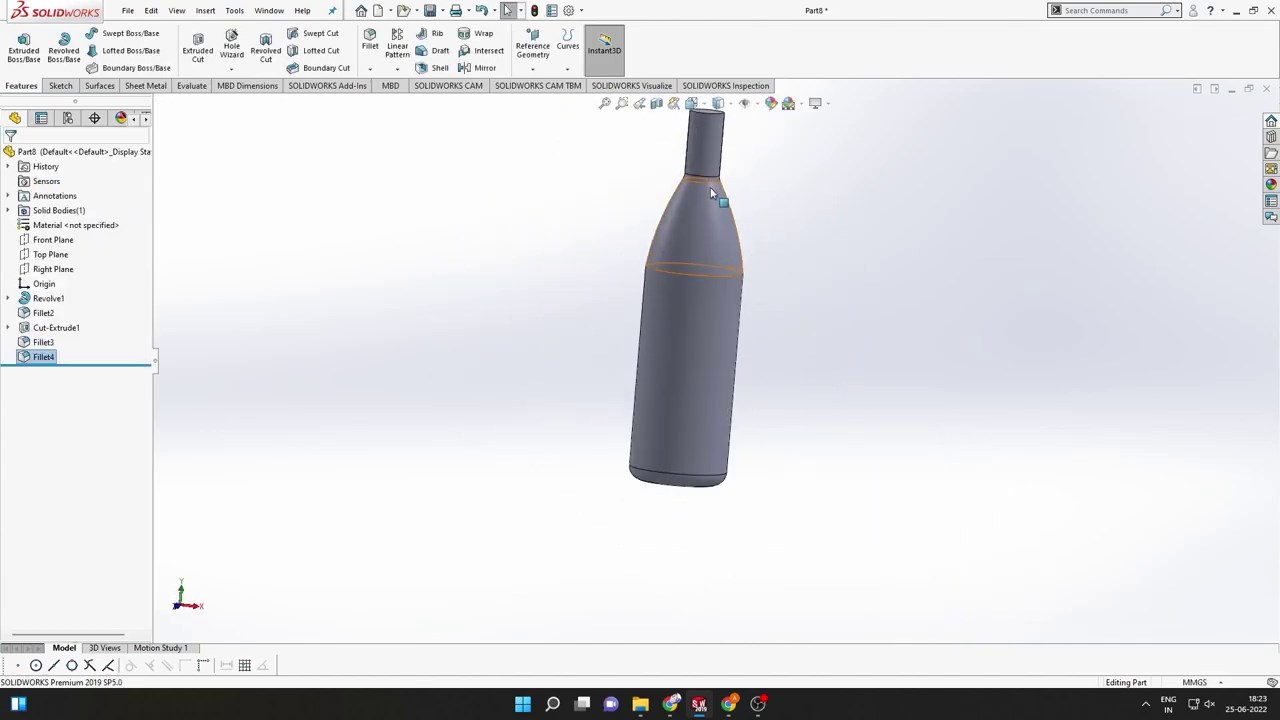
scroll(712, 192, down, 2)
scroll(700, 190, down, 3)
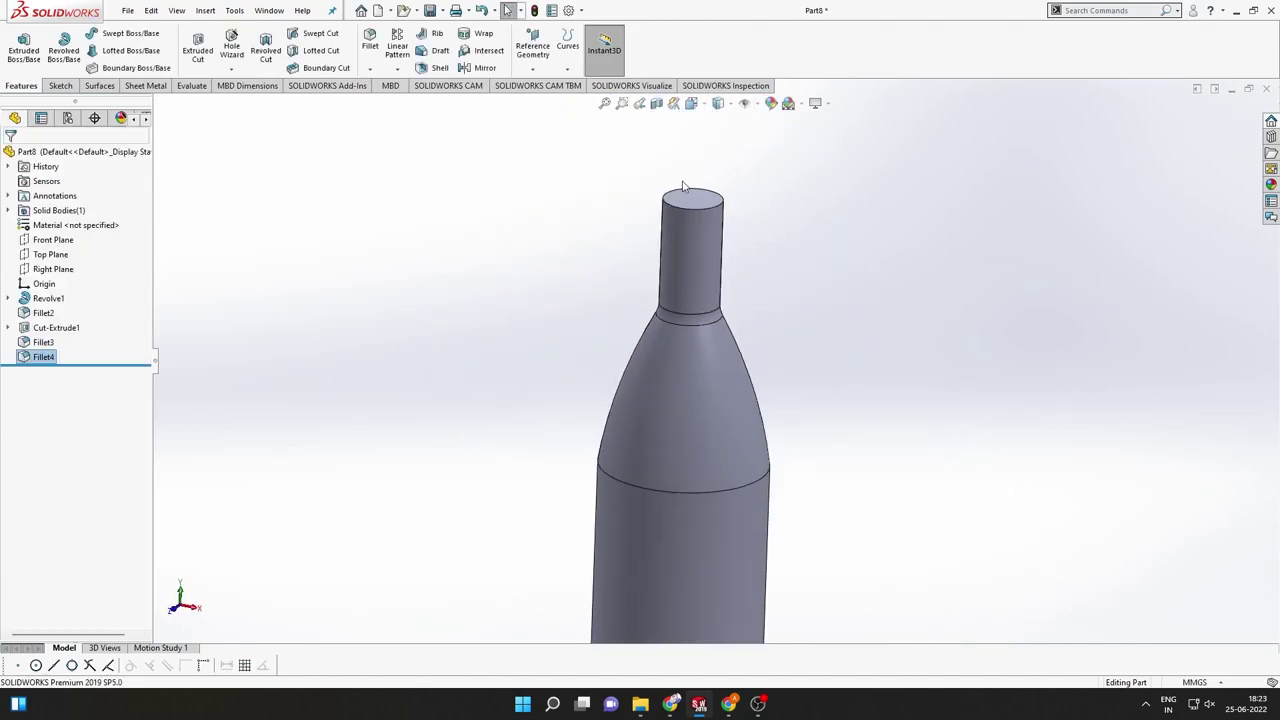
scroll(646, 170, up, 2)
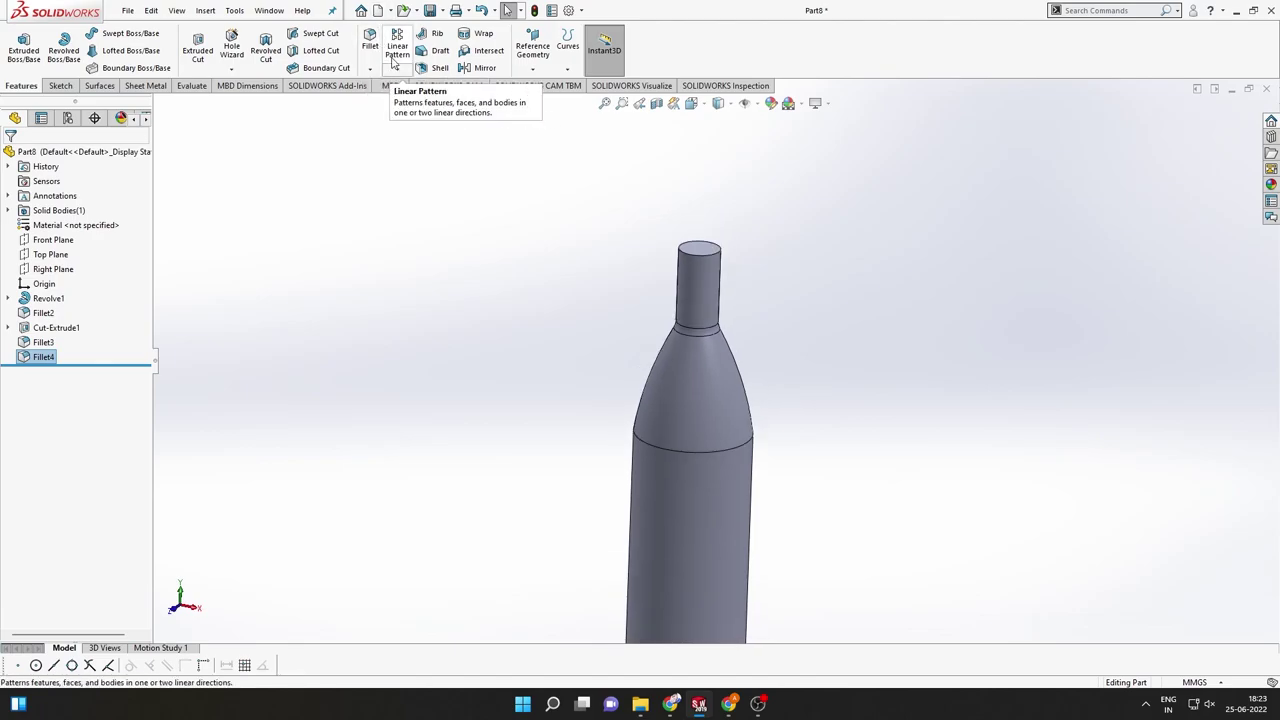
Shell the bottle to 0.5 mm walls, leaving the neck's top face open
click(417, 75)
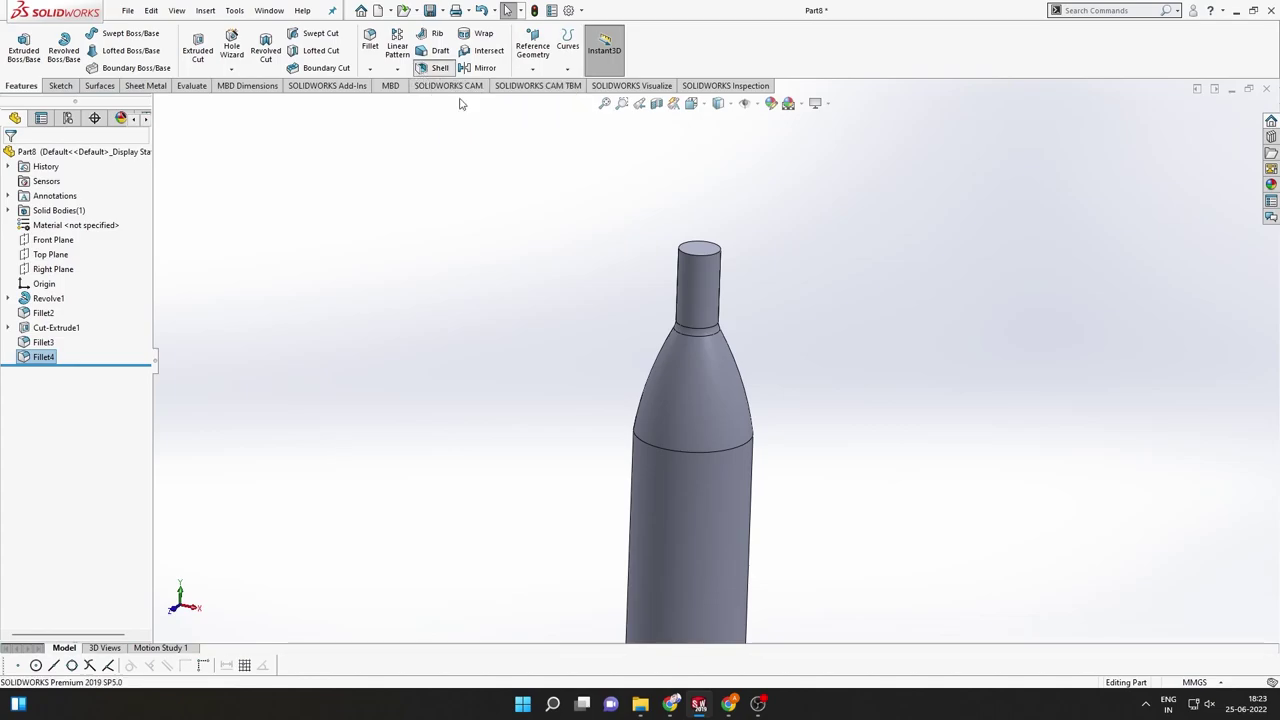
click(706, 252)
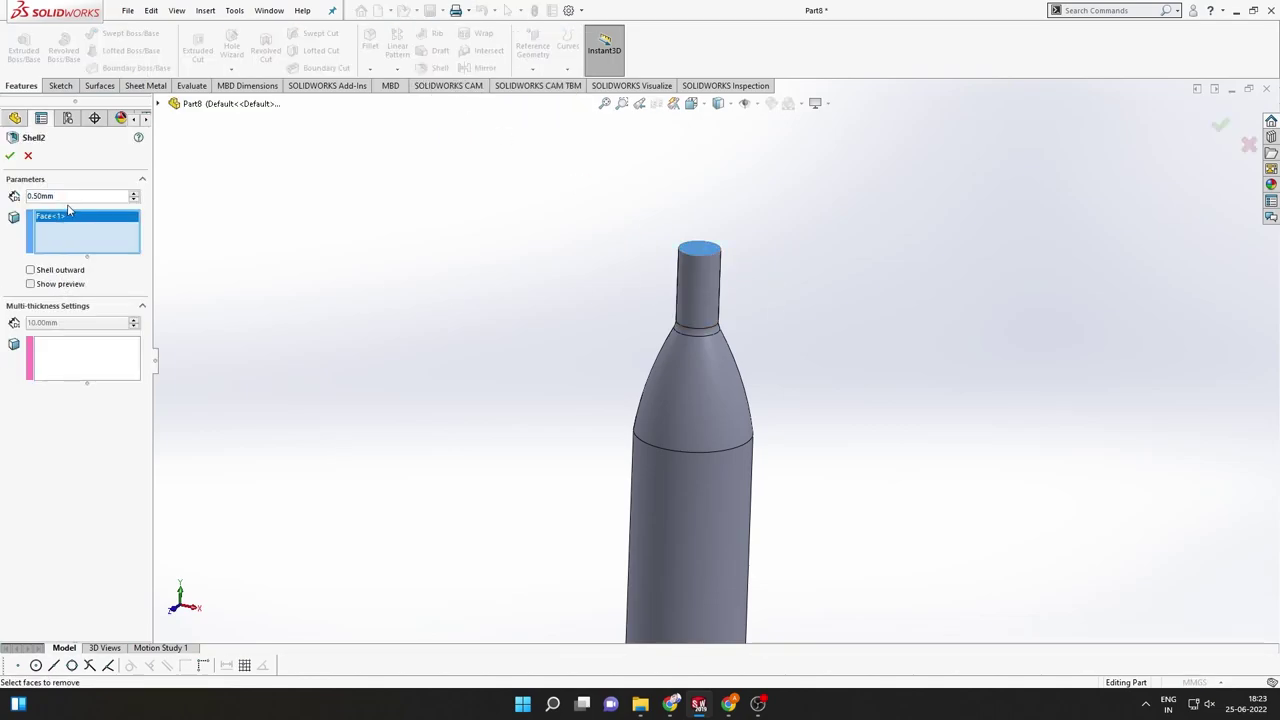
click(31, 284)
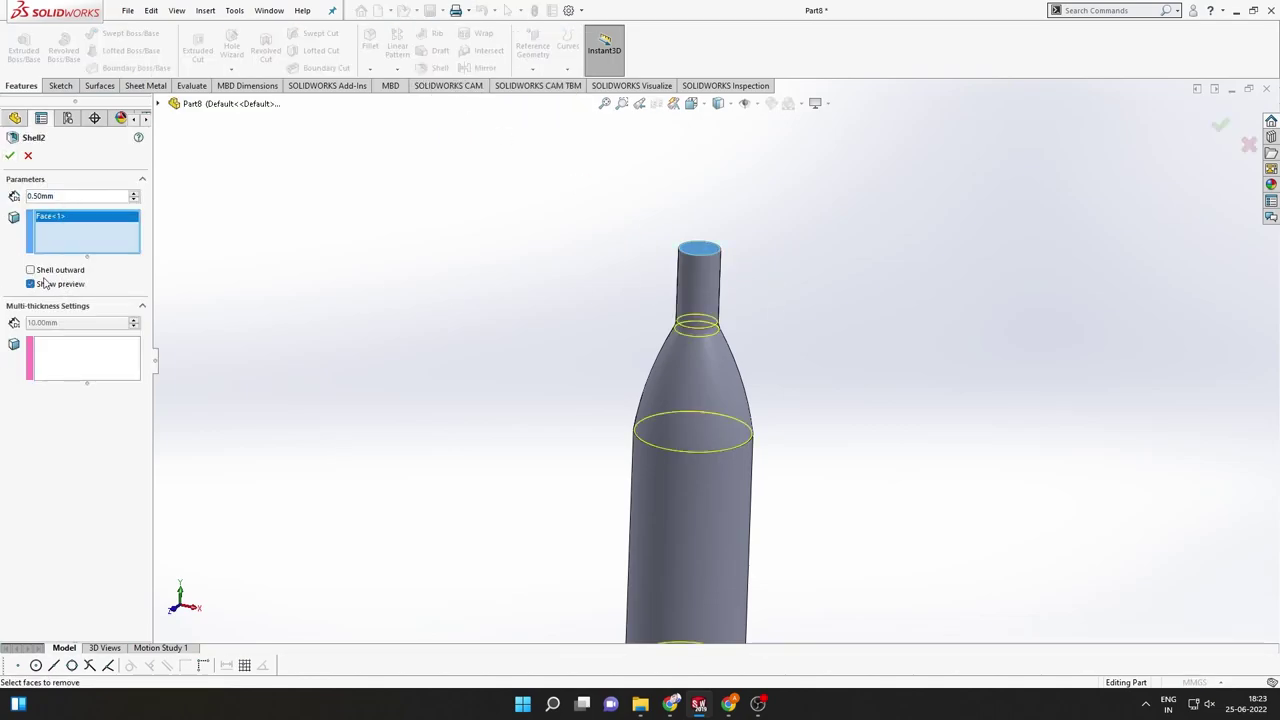
scroll(378, 360, up, 2)
scroll(381, 363, up, 2)
middle_drag(652, 535, 651, 479)
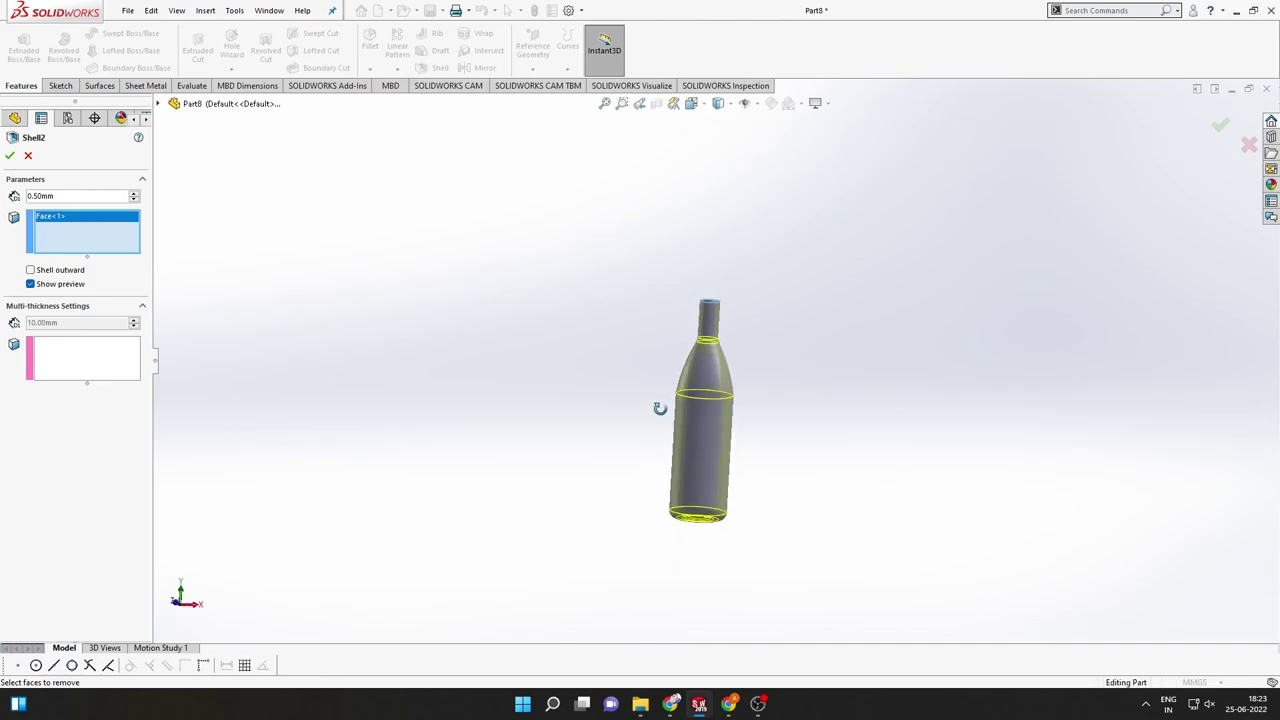
scroll(740, 470, down, 4)
mouse_move(737, 449)
middle_down()
mouse_move(729, 331)
mouse_move(762, 420)
middle_up()
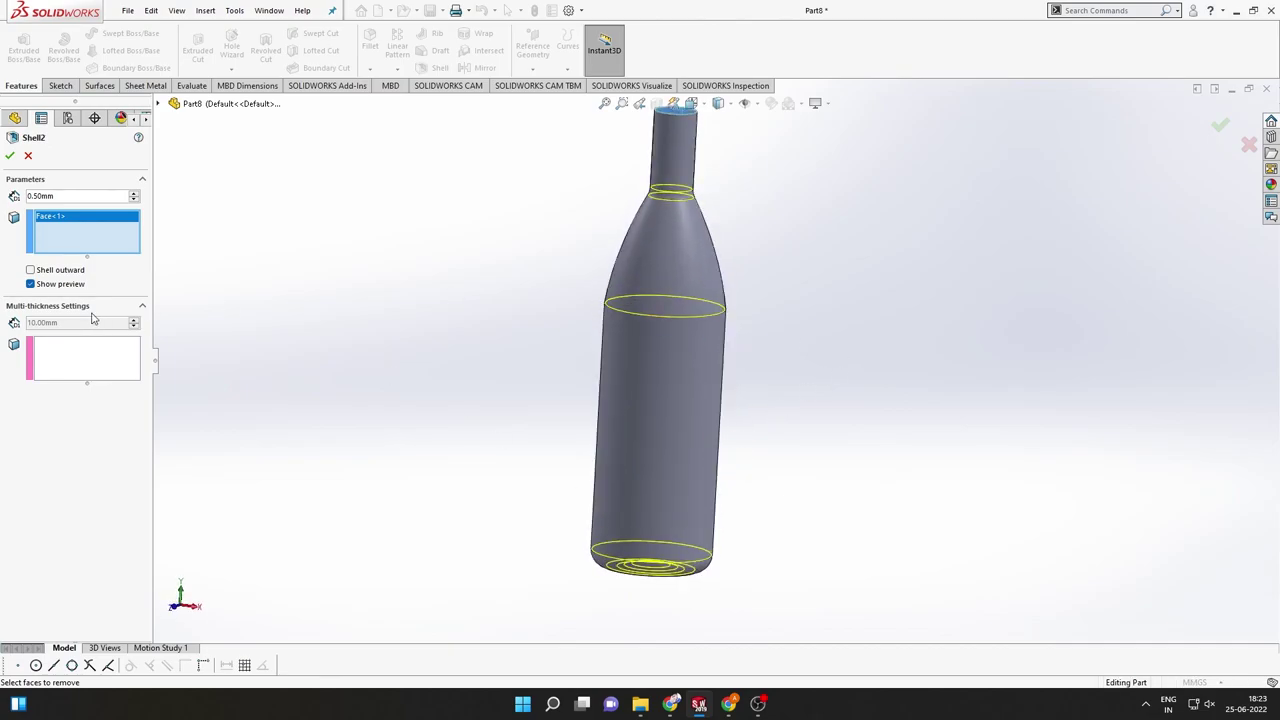
middle_drag(429, 337, 438, 436)
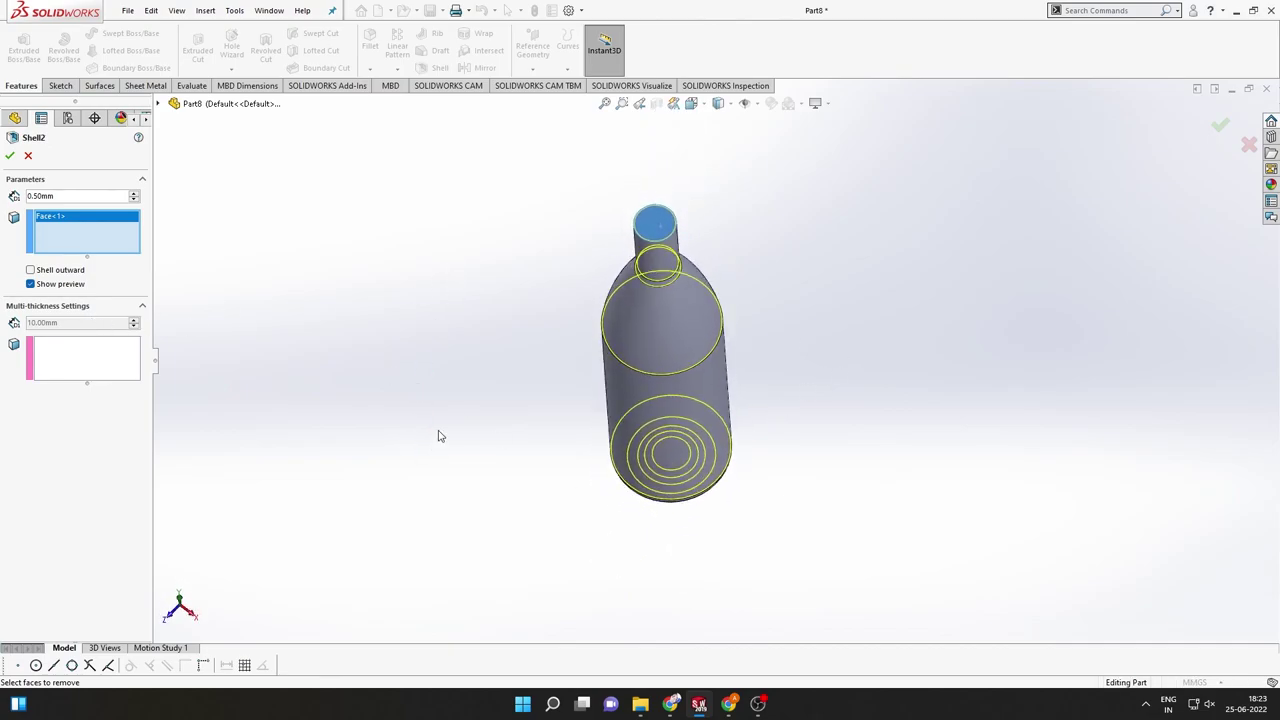
click(10, 157)
Orbit the shelled bottle through tilted views and back upright
mouse_move(690, 330)
middle_down()
mouse_move(712, 296)
mouse_move(716, 306)
middle_up()
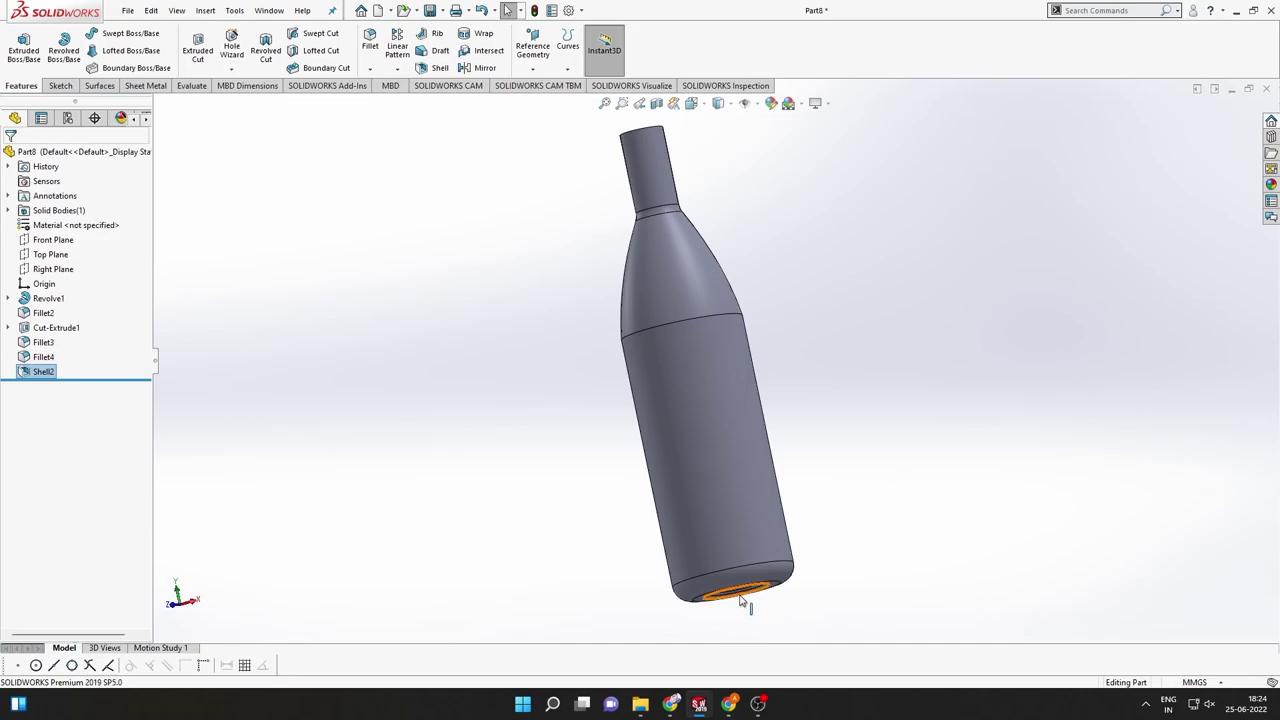
mouse_move(805, 675)
middle_down()
mouse_move(720, 500)
mouse_move(757, 326)
mouse_move(680, 551)
mouse_move(663, 531)
mouse_move(642, 569)
mouse_move(614, 363)
middle_up()
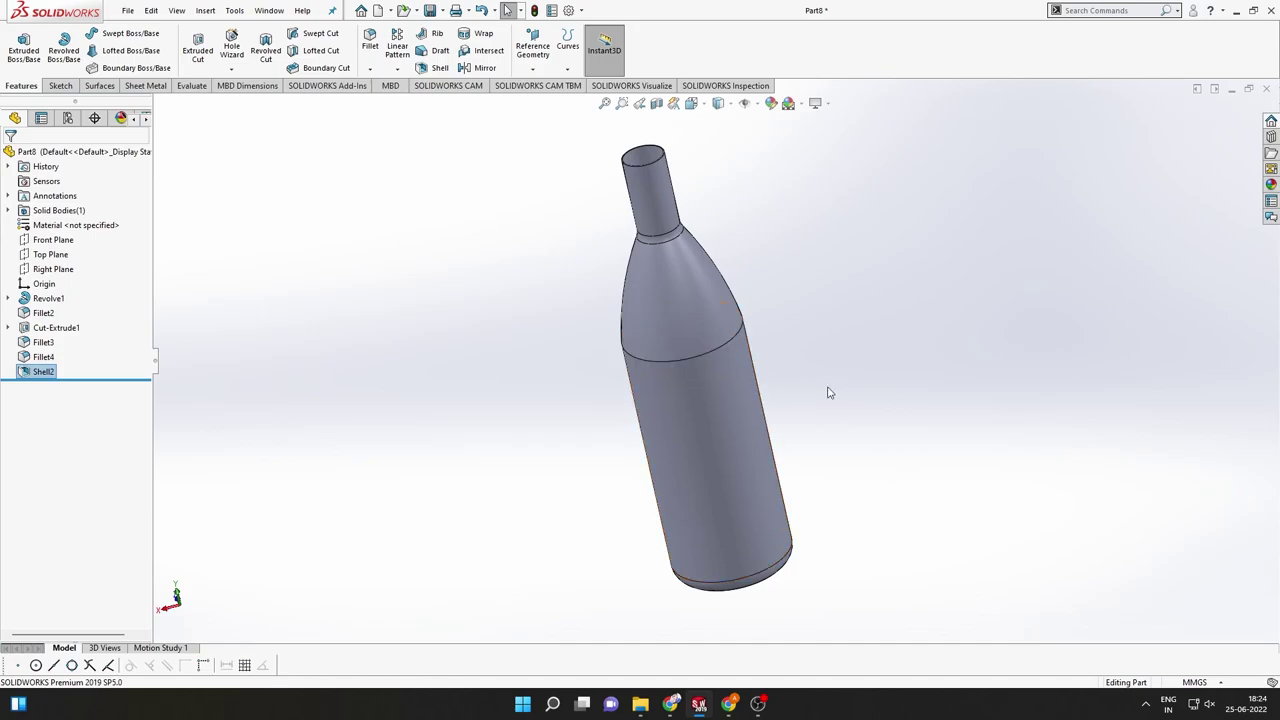
scroll(828, 392, up, 1)
middle_drag(801, 341, 685, 303)
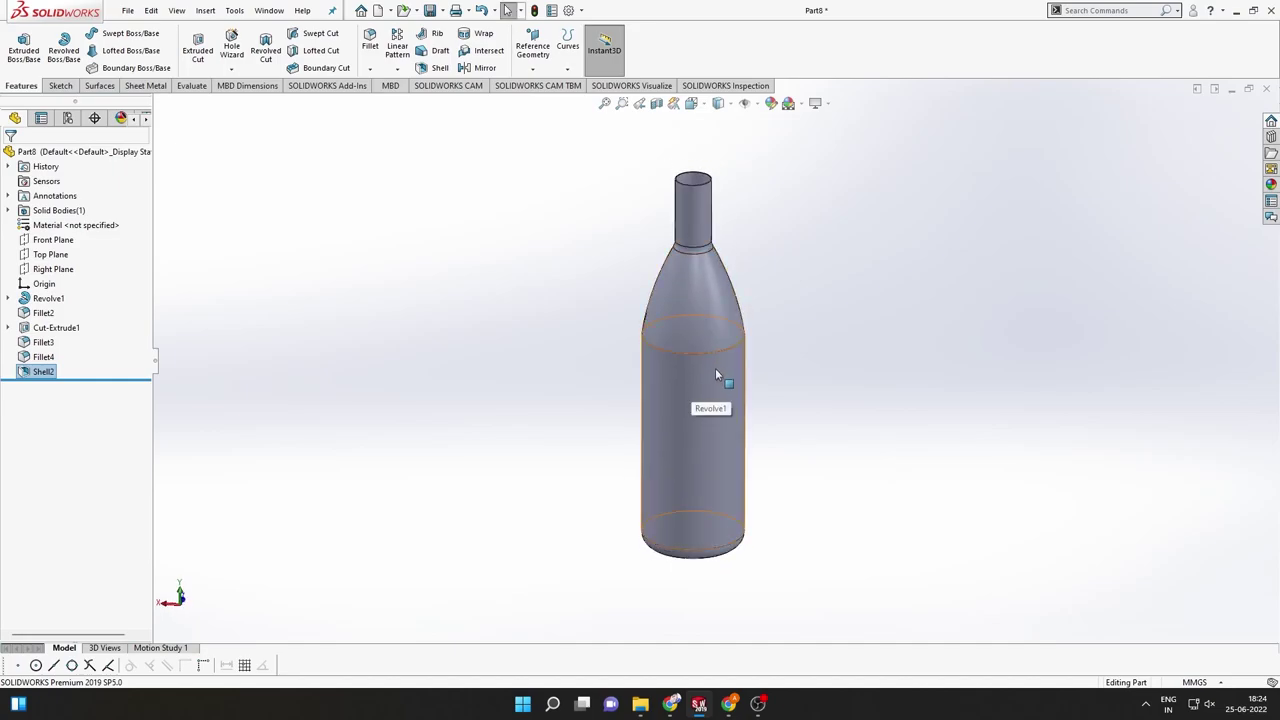
Section the bottle along the Top Plane to inspect its inside, then exit the section view
click(656, 104)
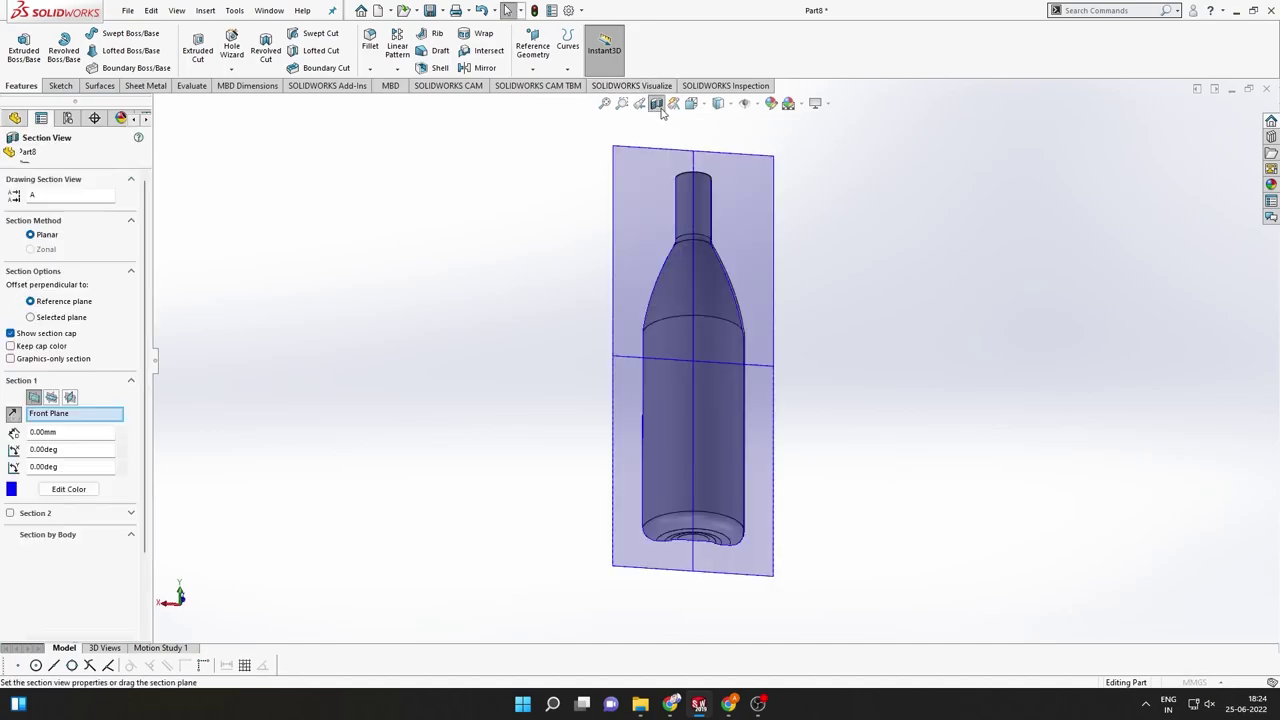
click(52, 397)
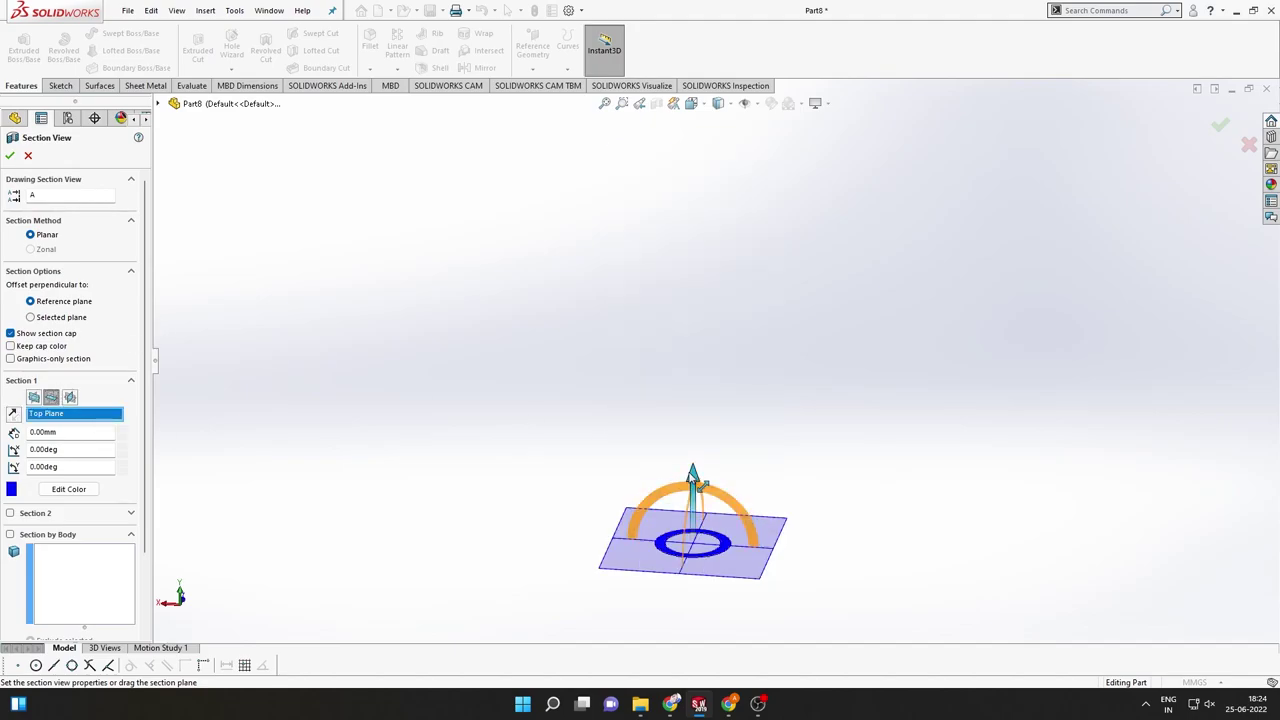
drag(716, 400, 748, 348)
key(Escape)
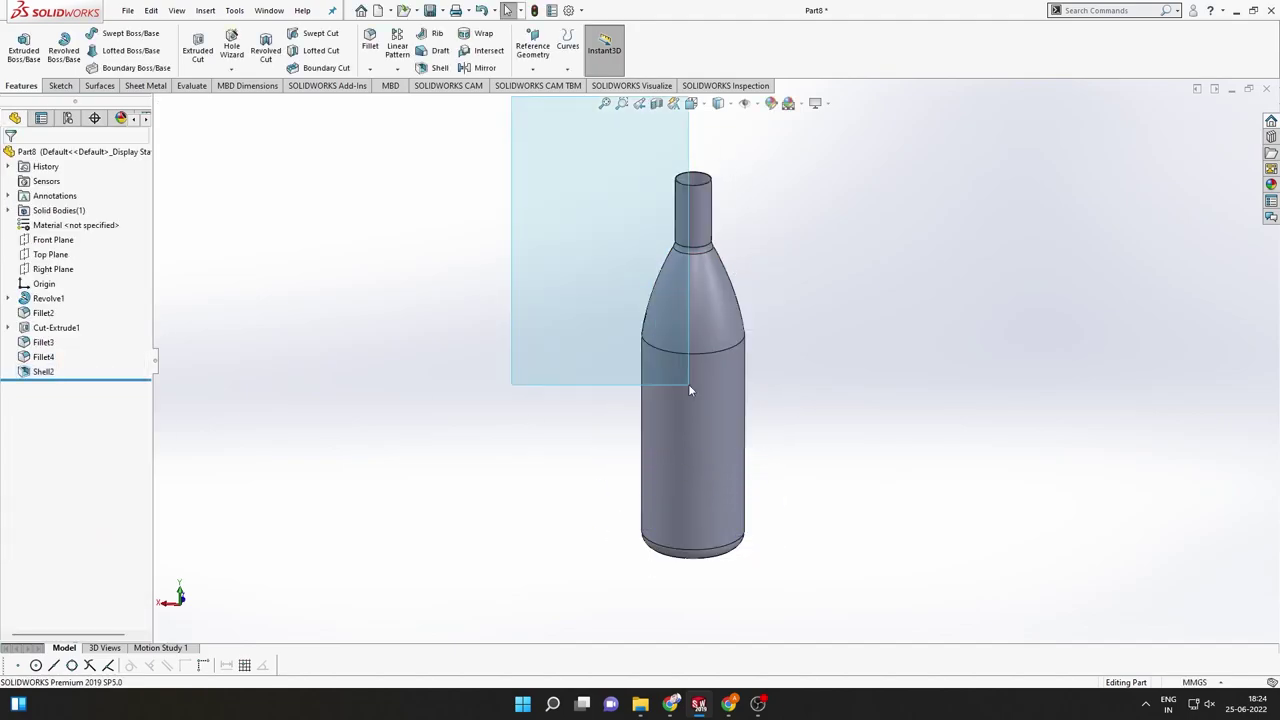
Drag light grey high gloss plastic from the Plastic library onto the bottle
click(1271, 184)
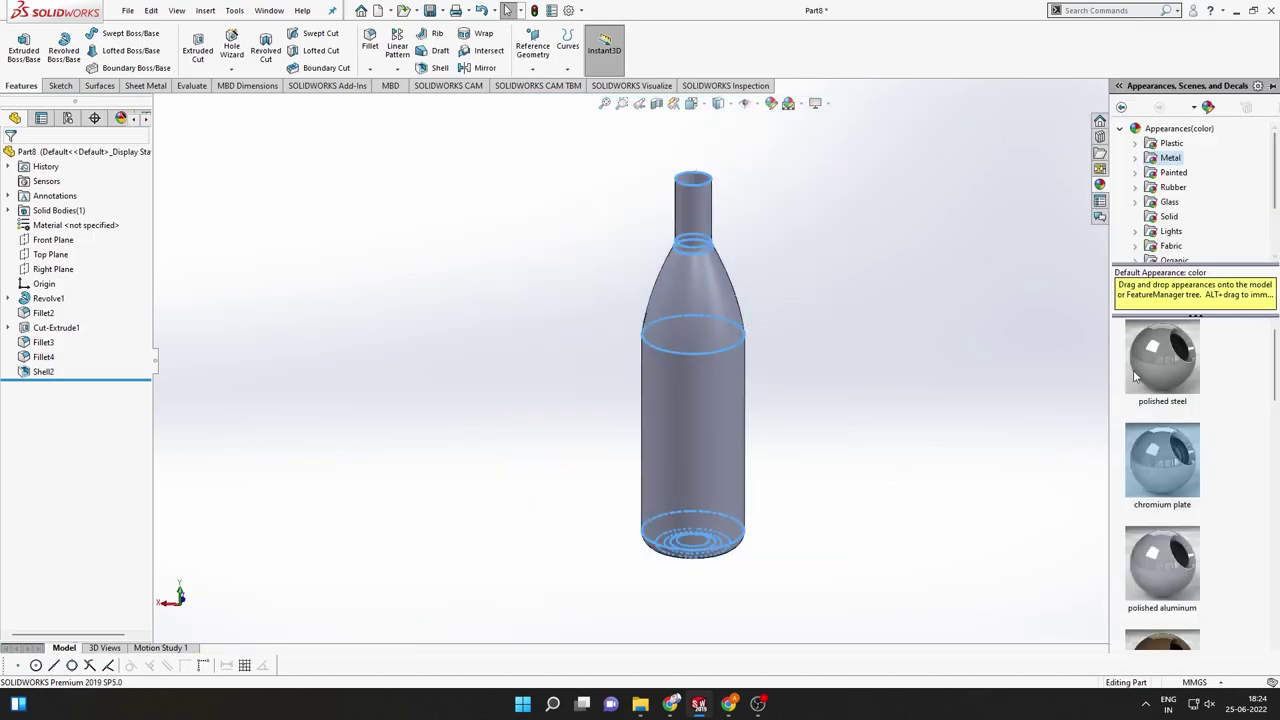
click(1152, 144)
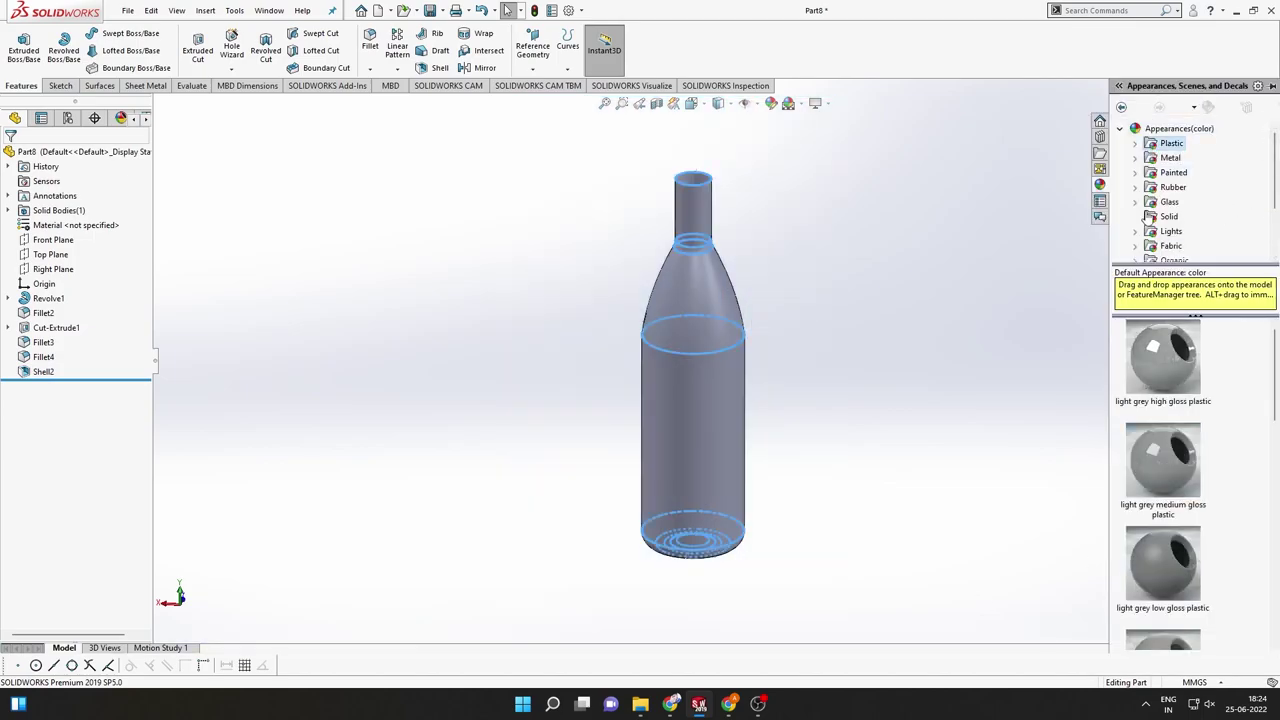
click(1164, 352)
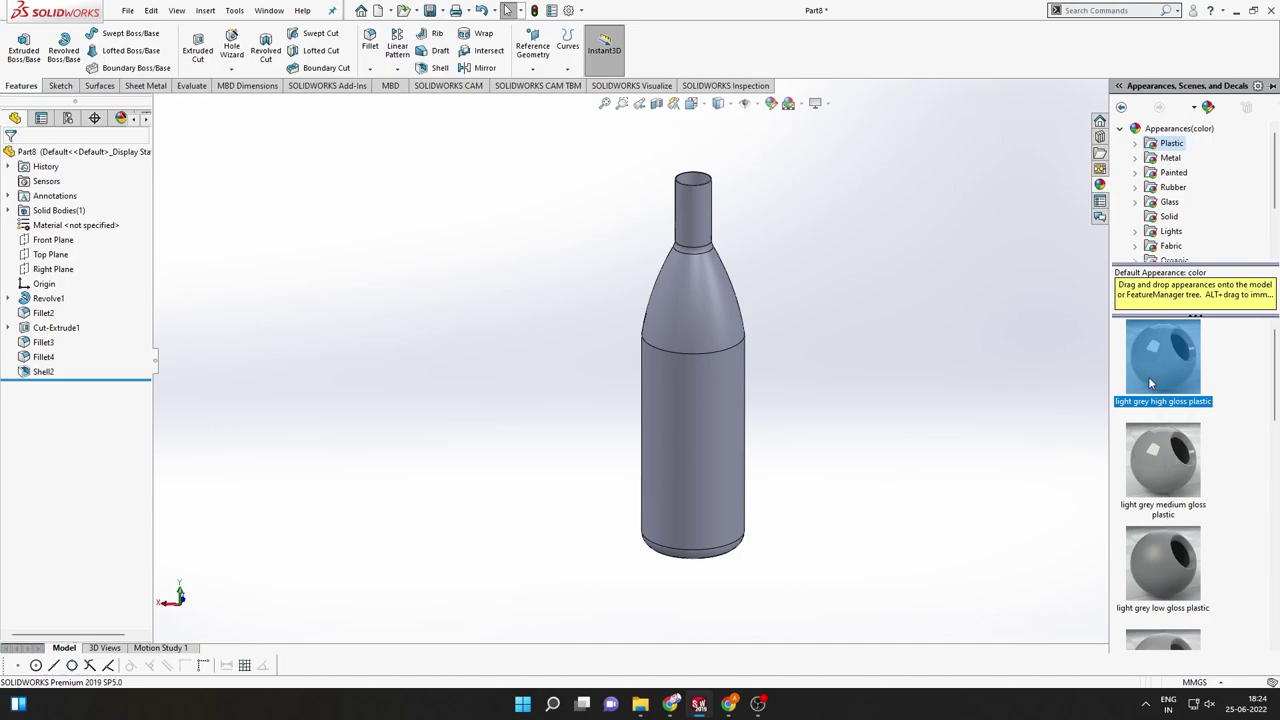
drag(1148, 376, 737, 332)
mouse_move(784, 305)
middle_down()
mouse_move(780, 494)
mouse_move(775, 320)
middle_up()
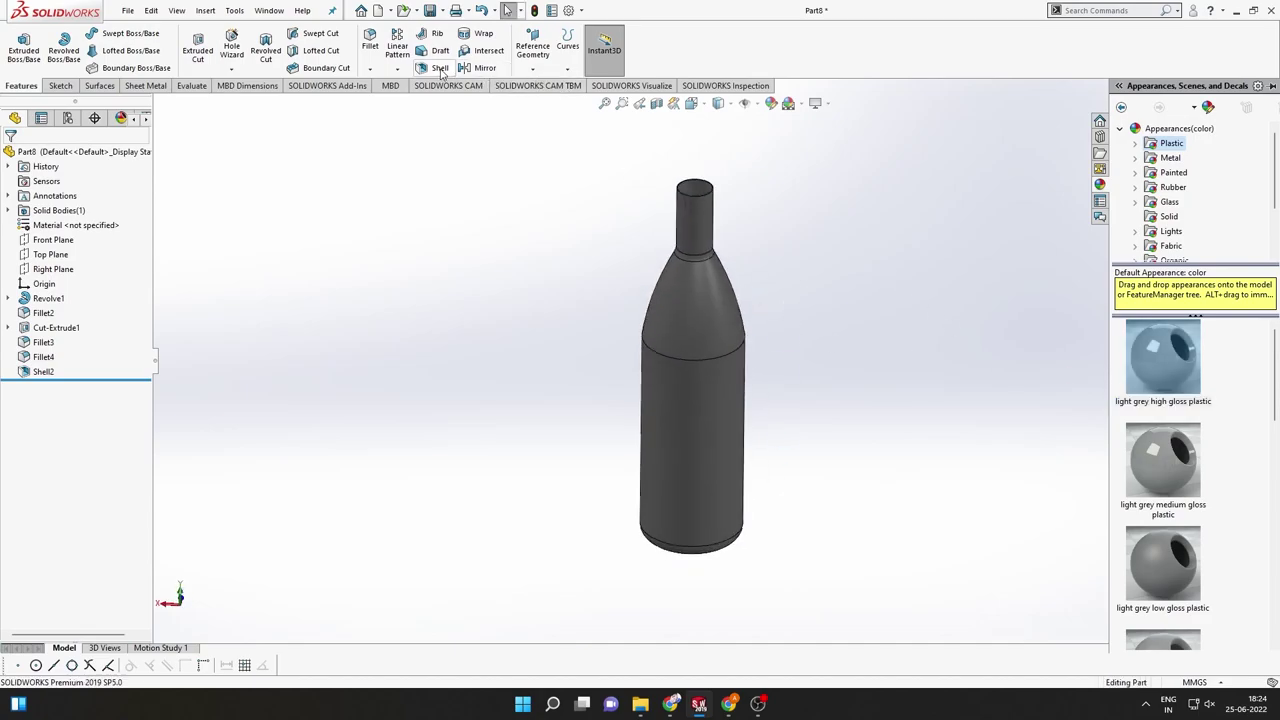
Section the bottle along the Top Plane at a 104 mm offset
click(656, 103)
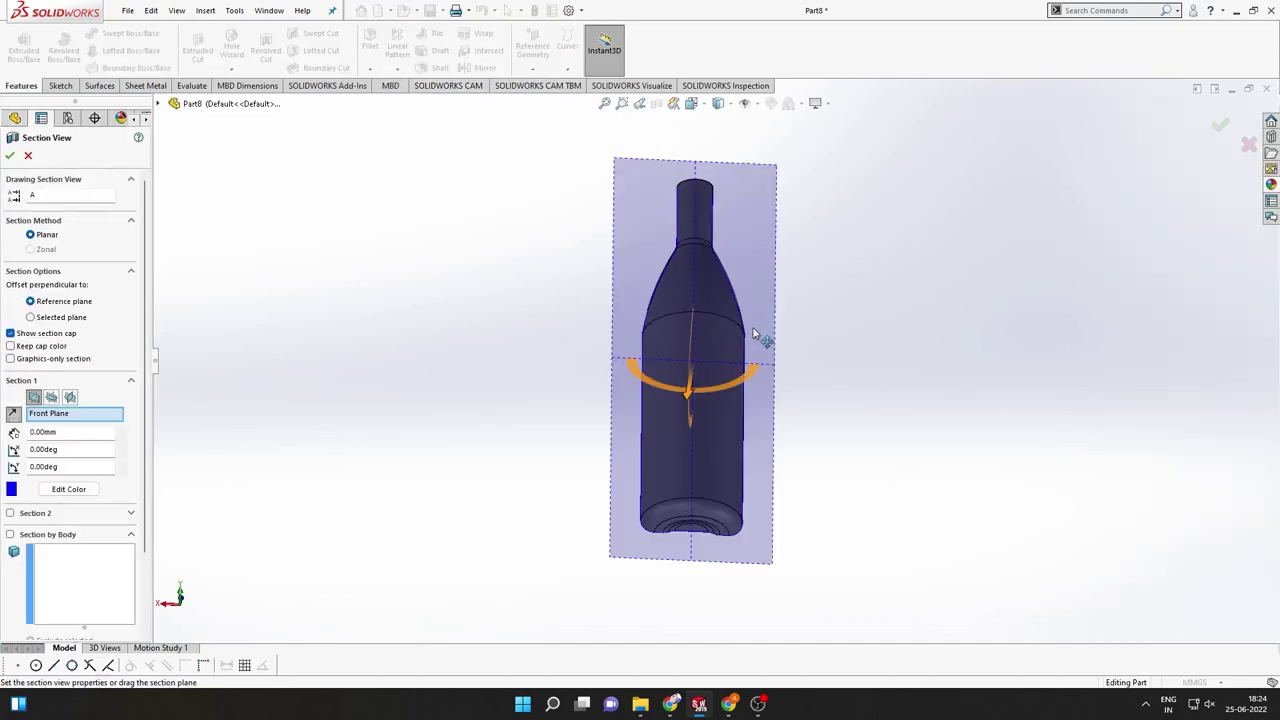
click(51, 398)
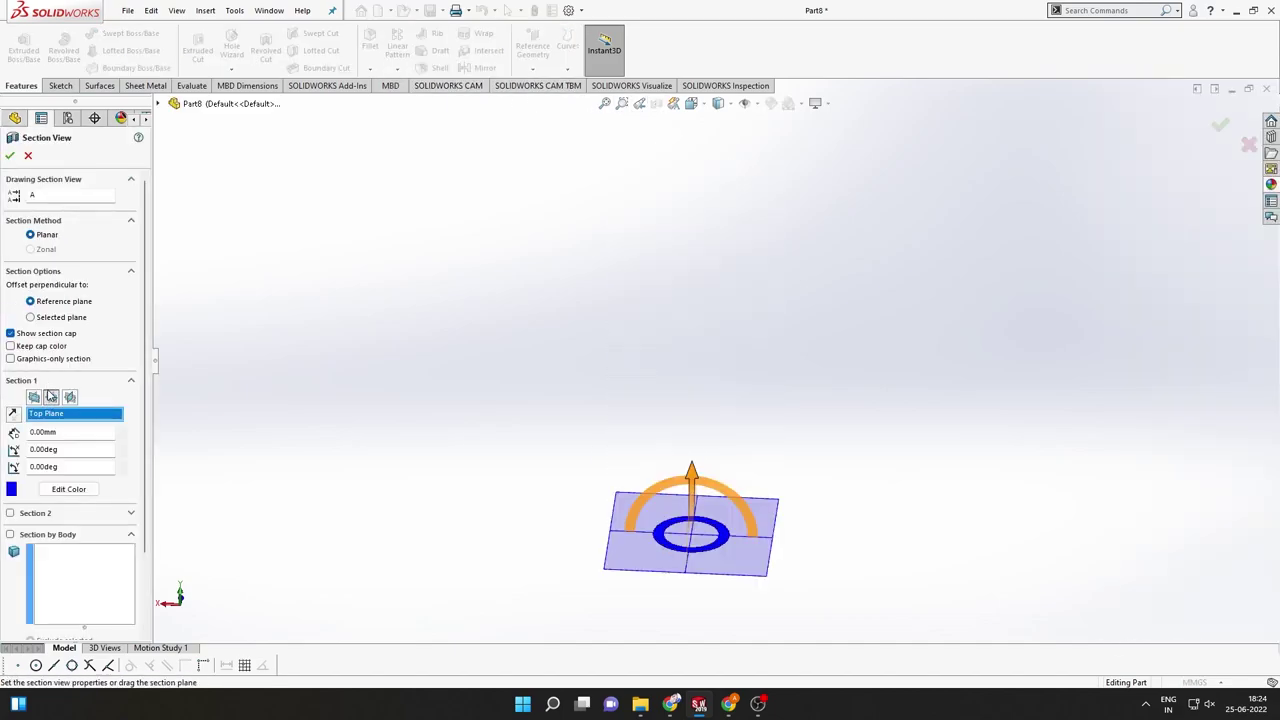
drag(691, 478, 712, 330)
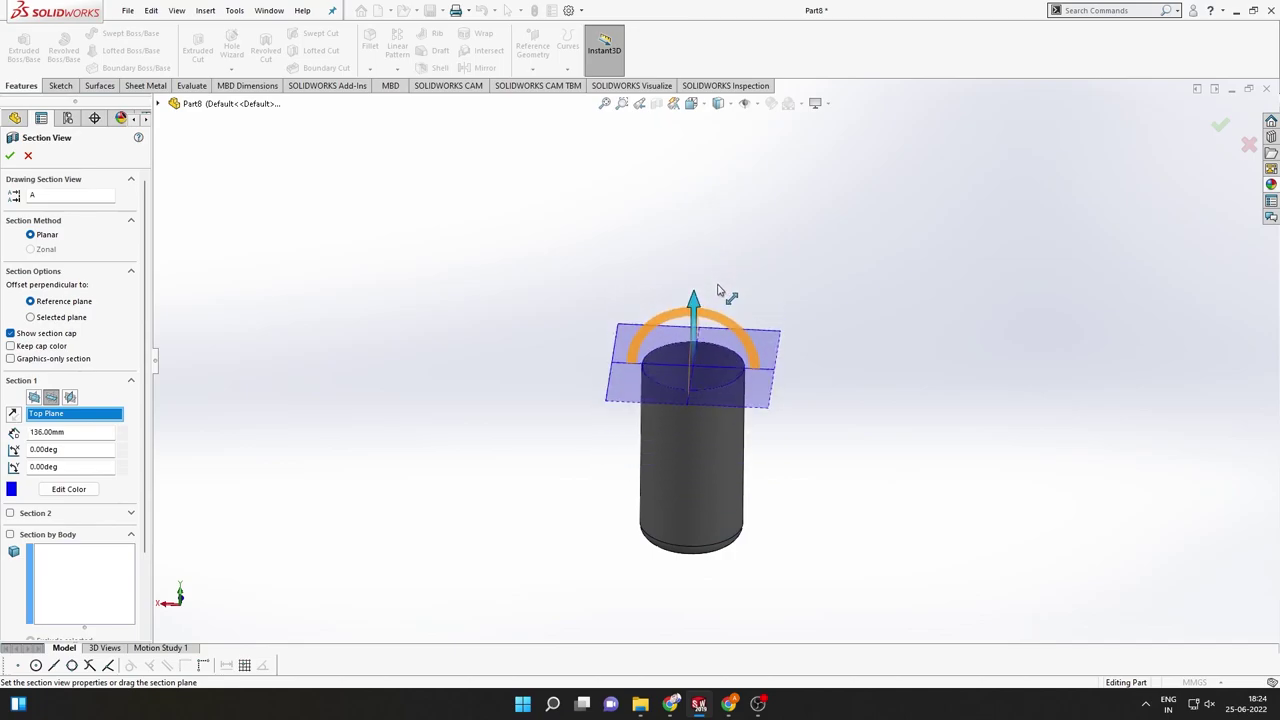
click(10, 157)
mouse_move(741, 468)
middle_down()
mouse_move(737, 609)
mouse_move(714, 366)
mouse_move(729, 463)
mouse_move(719, 291)
mouse_move(737, 291)
mouse_move(737, 394)
mouse_move(737, 194)
mouse_move(689, 429)
mouse_move(709, 551)
mouse_move(737, 374)
mouse_move(682, 431)
mouse_move(697, 424)
mouse_move(696, 365)
mouse_move(680, 343)
mouse_move(687, 251)
mouse_move(657, 300)
mouse_move(663, 323)
mouse_move(614, 294)
middle_up()
Zoom onto the cut rim to inspect its face, then zoom back out to the closed bottom
scroll(698, 400, down, 3)
scroll(614, 294, down, 3)
scroll(633, 401, down, 3)
scroll(625, 385, down, 2)
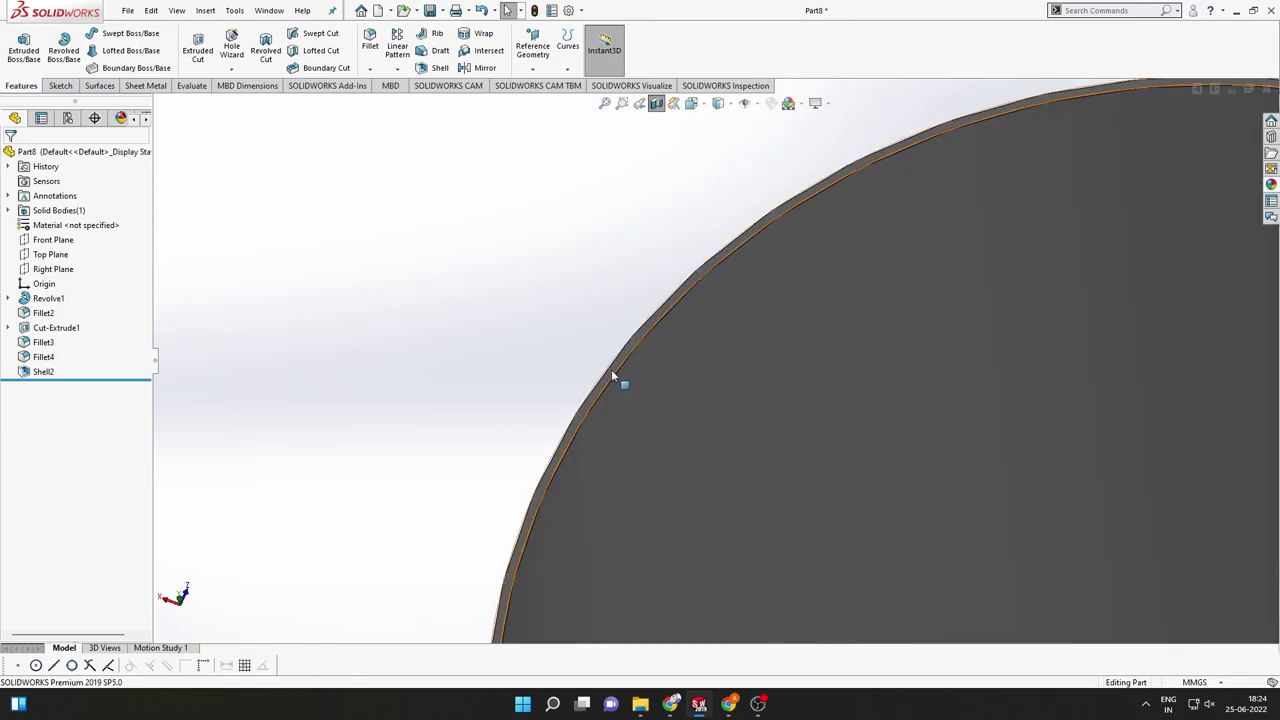
click(611, 370)
right_click(645, 336)
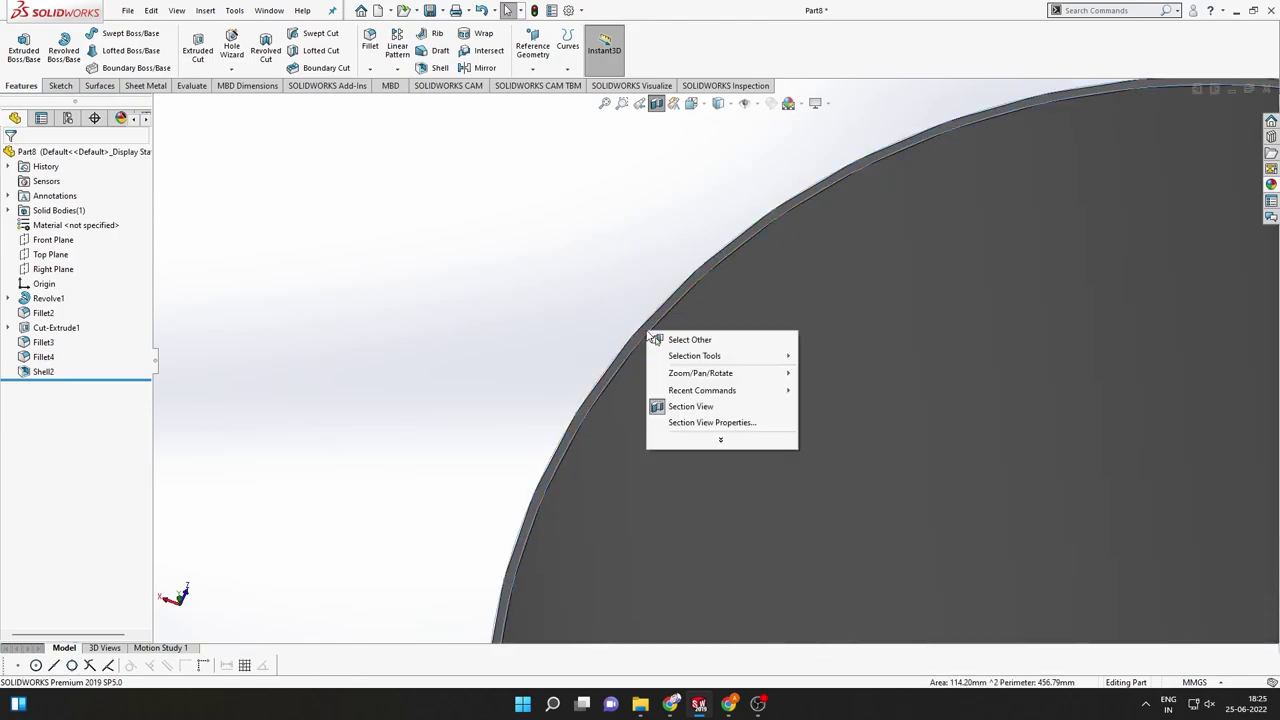
key(Escape)
scroll(637, 336, up, 3)
scroll(803, 343, up, 2)
middle_drag(826, 346, 794, 317)
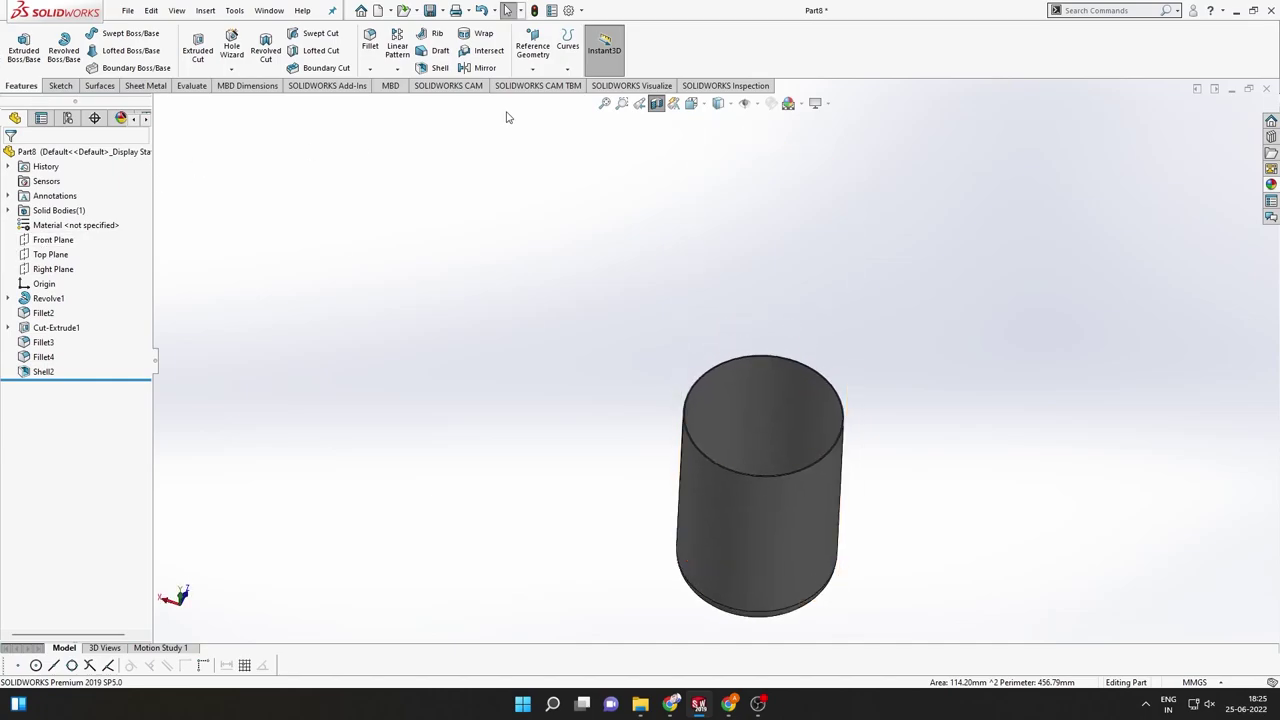
Abandon a first plane attempt, turn off the section view, and fit the whole bottle
click(533, 50)
click(547, 86)
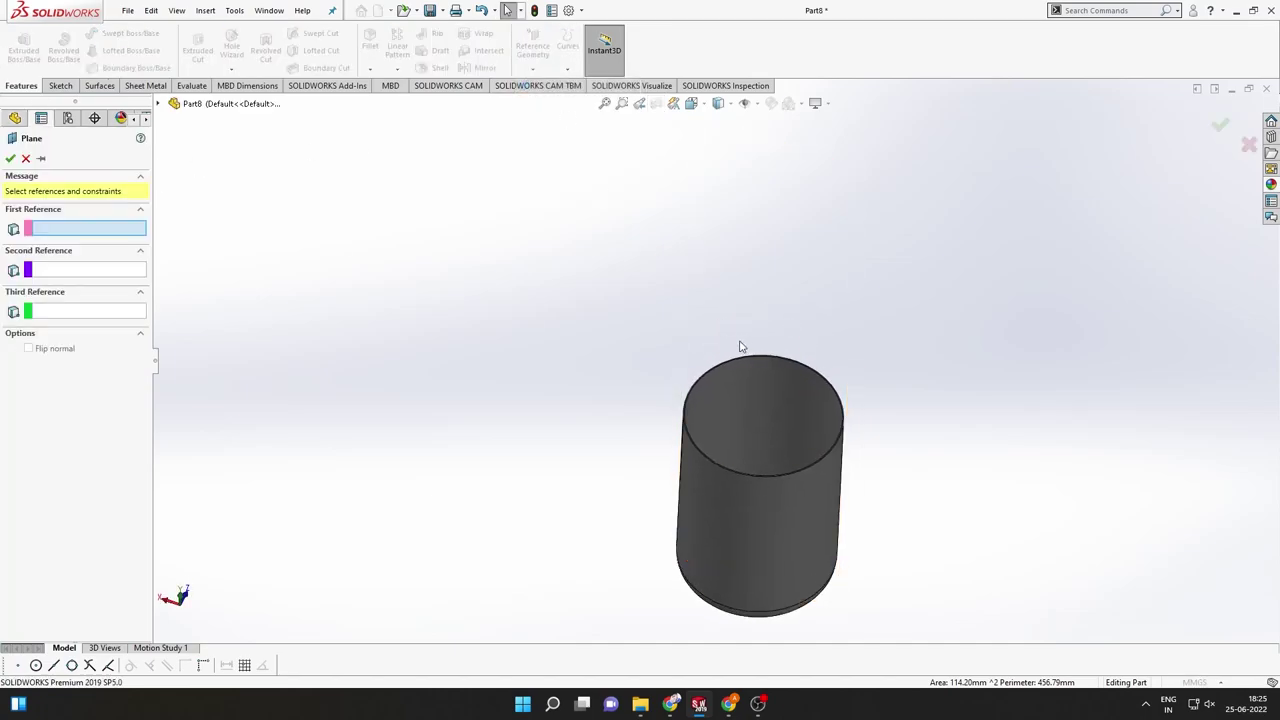
click(725, 361)
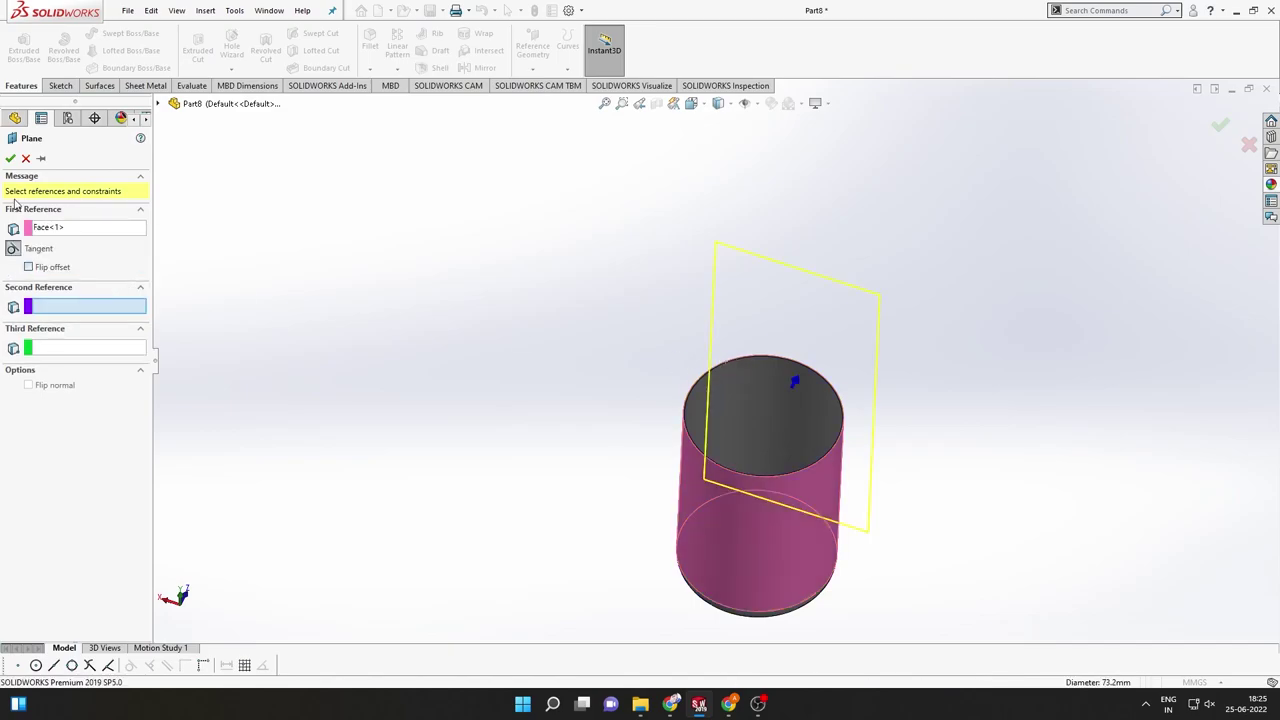
click(26, 158)
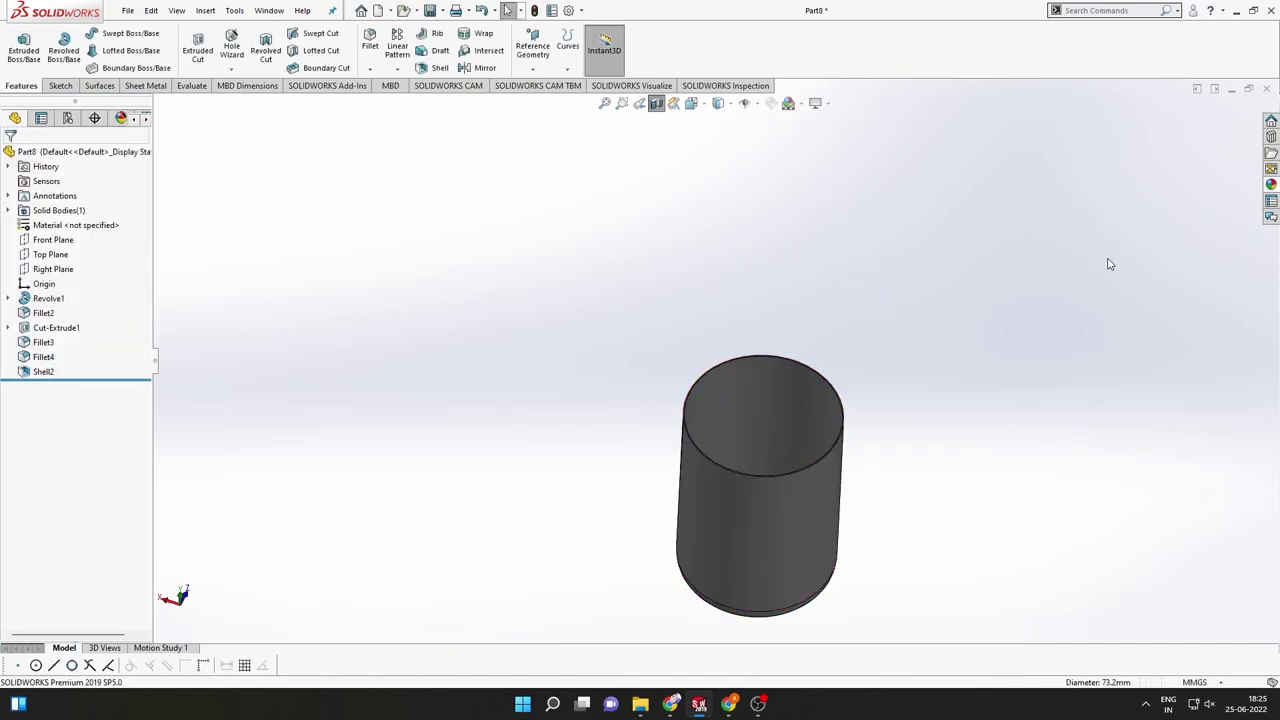
click(656, 103)
key(ctrl+7)
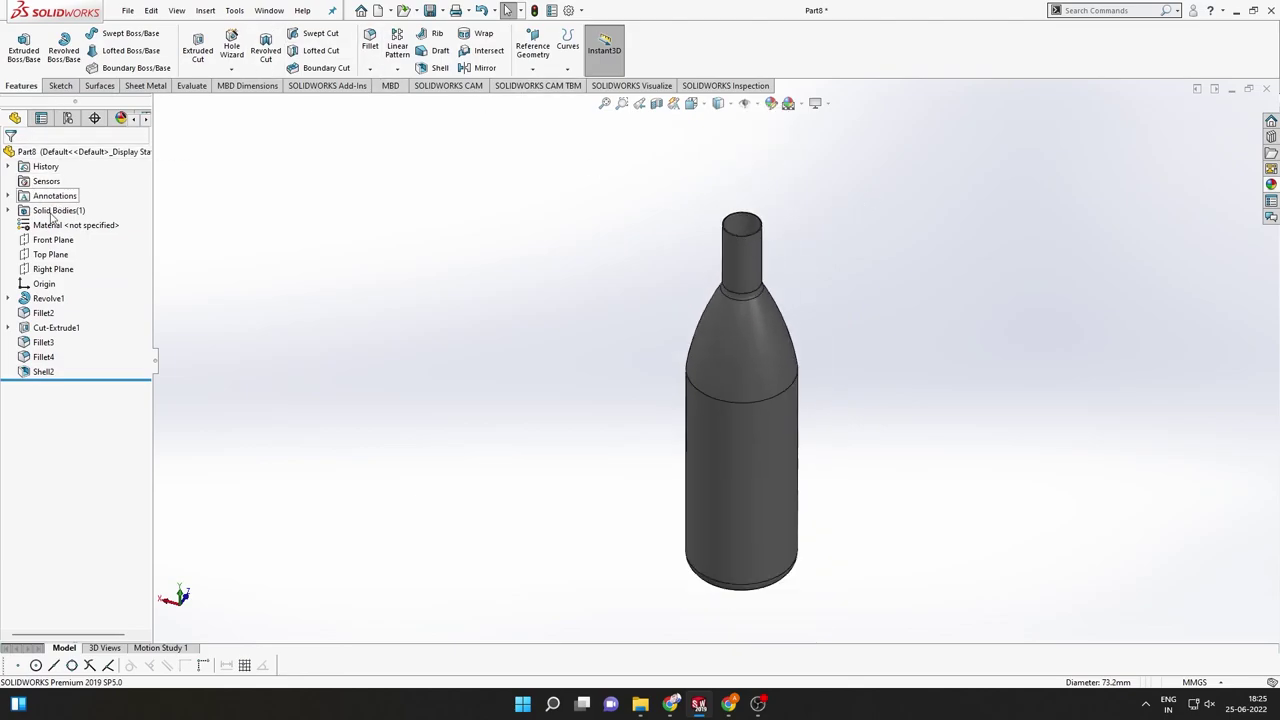
Try a plane on the neck's rim edge, cancel it, and select Top Plane
click(532, 66)
click(535, 89)
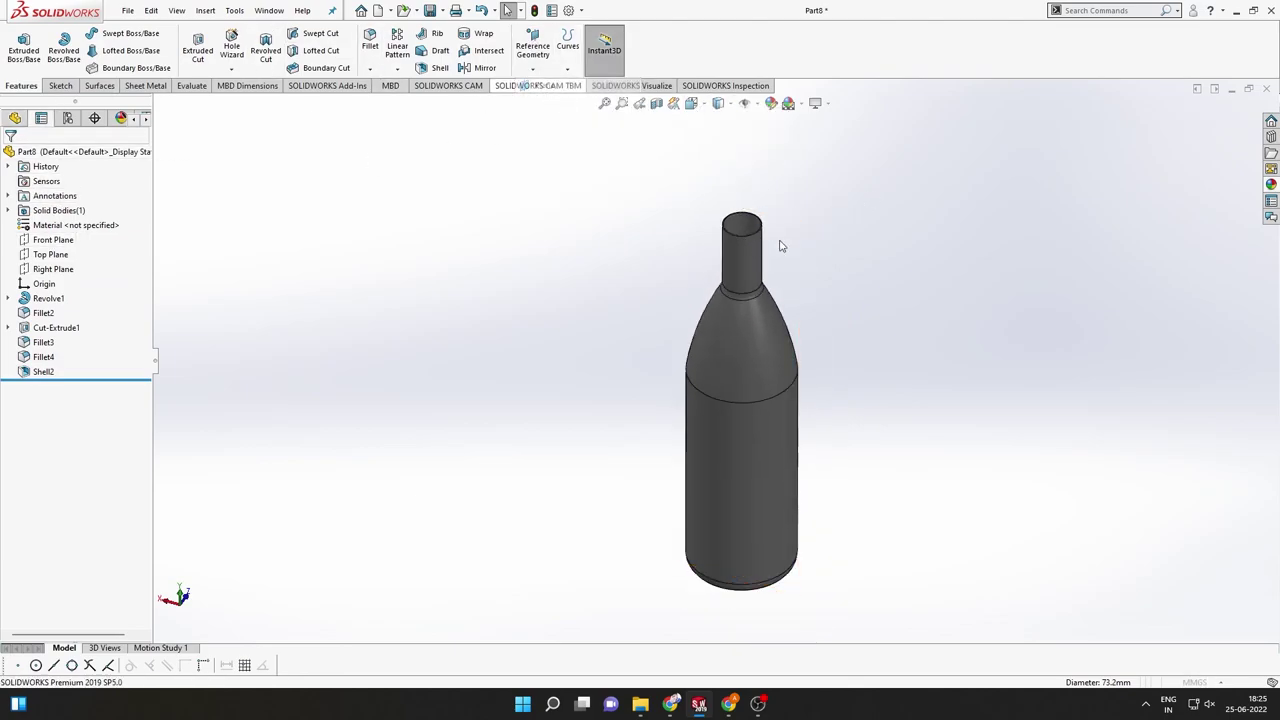
click(763, 236)
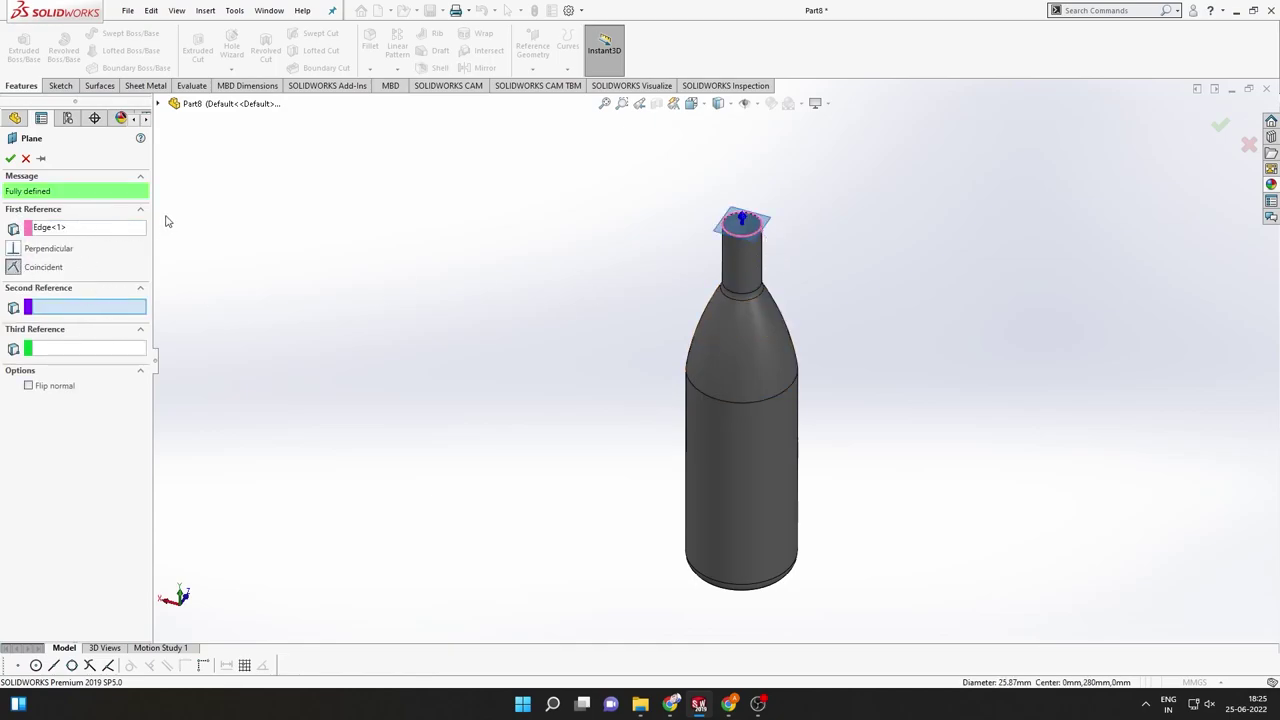
key(Escape)
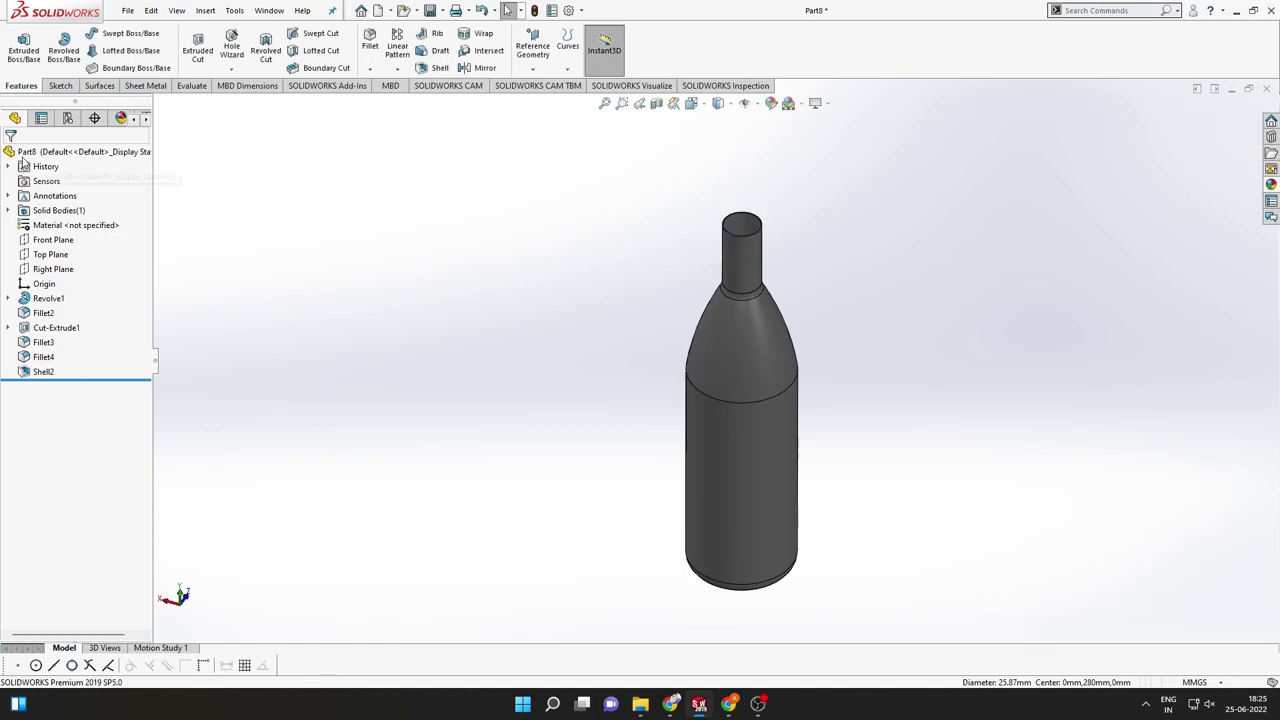
click(44, 254)
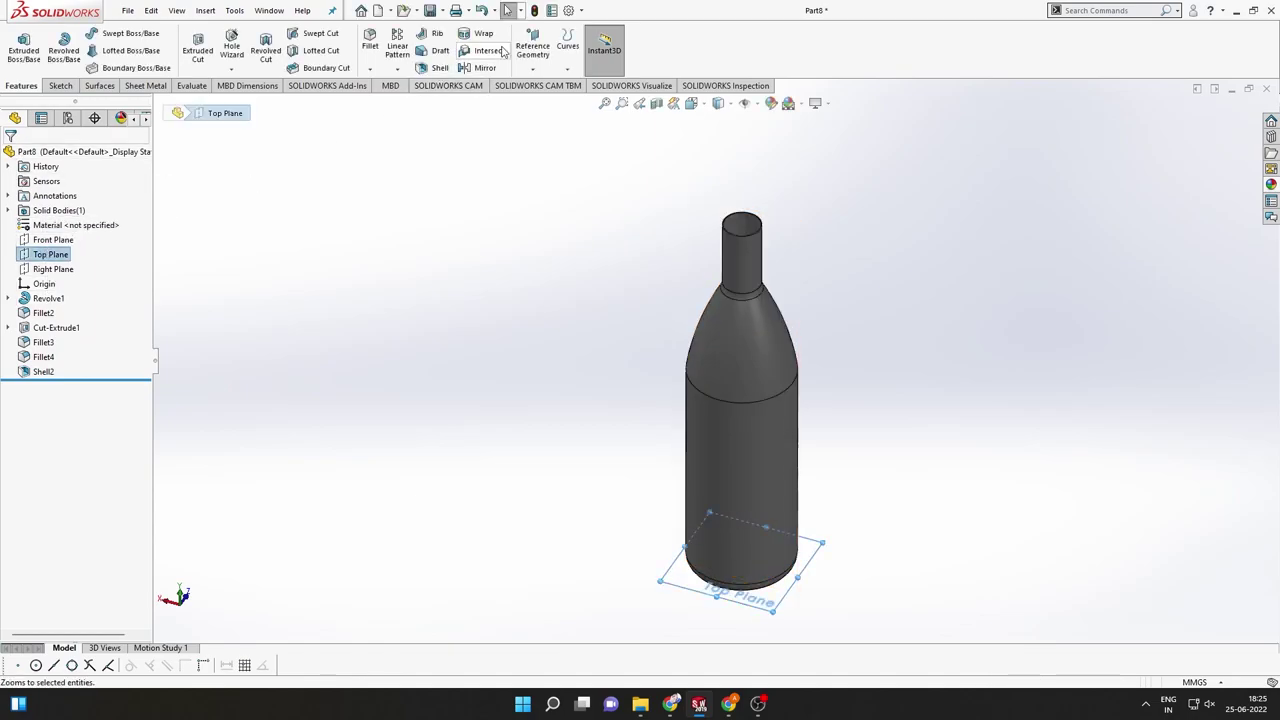
Create Plane1 offset 100 mm above the Top Plane
click(532, 67)
click(545, 86)
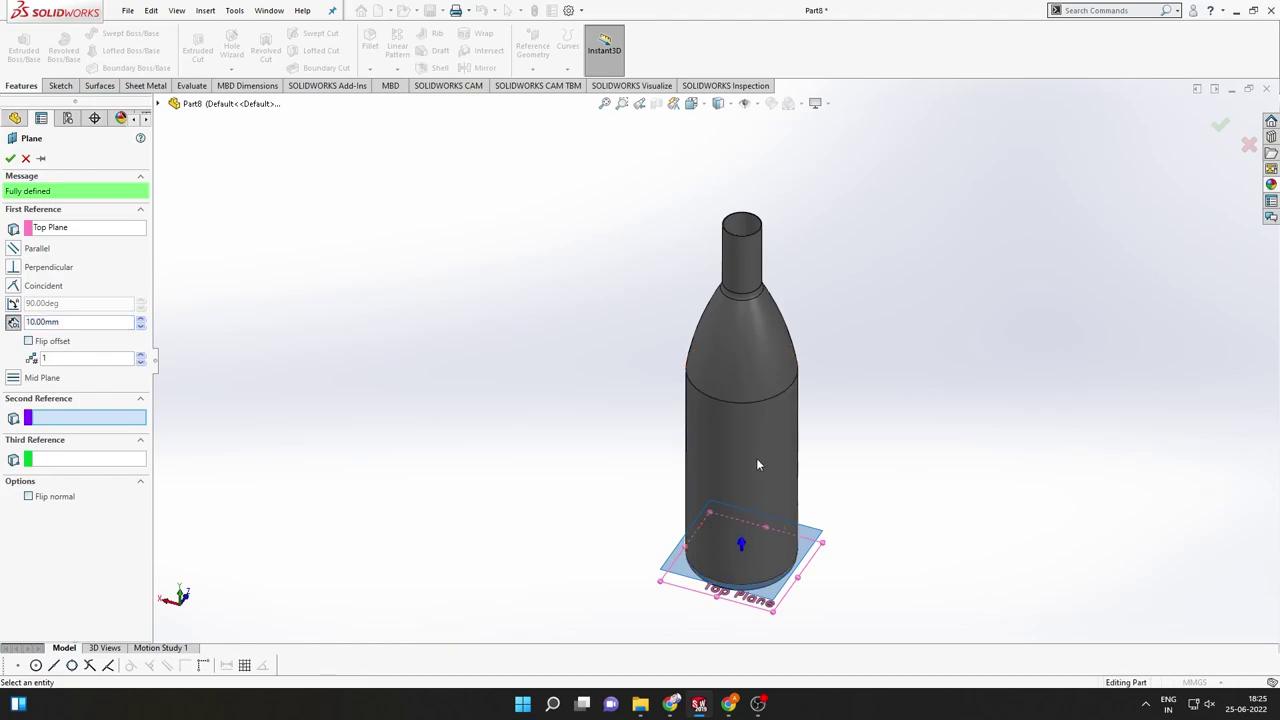
click(142, 321)
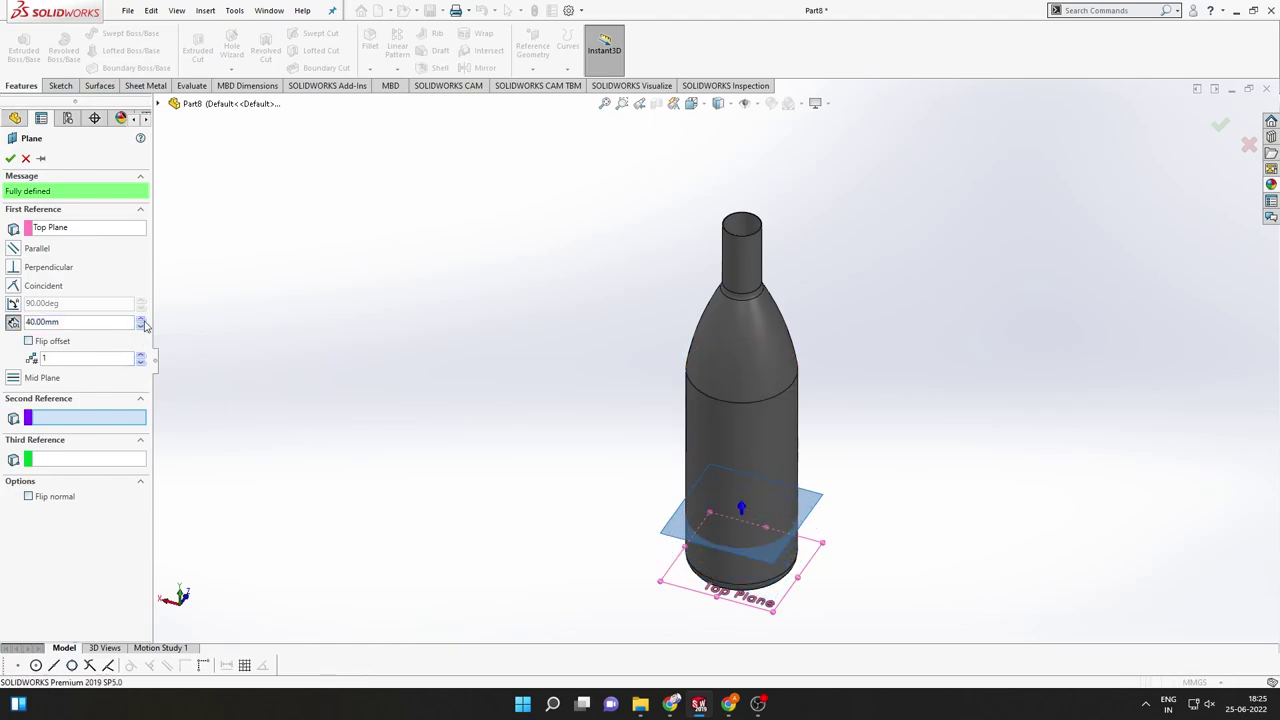
click(10, 158)
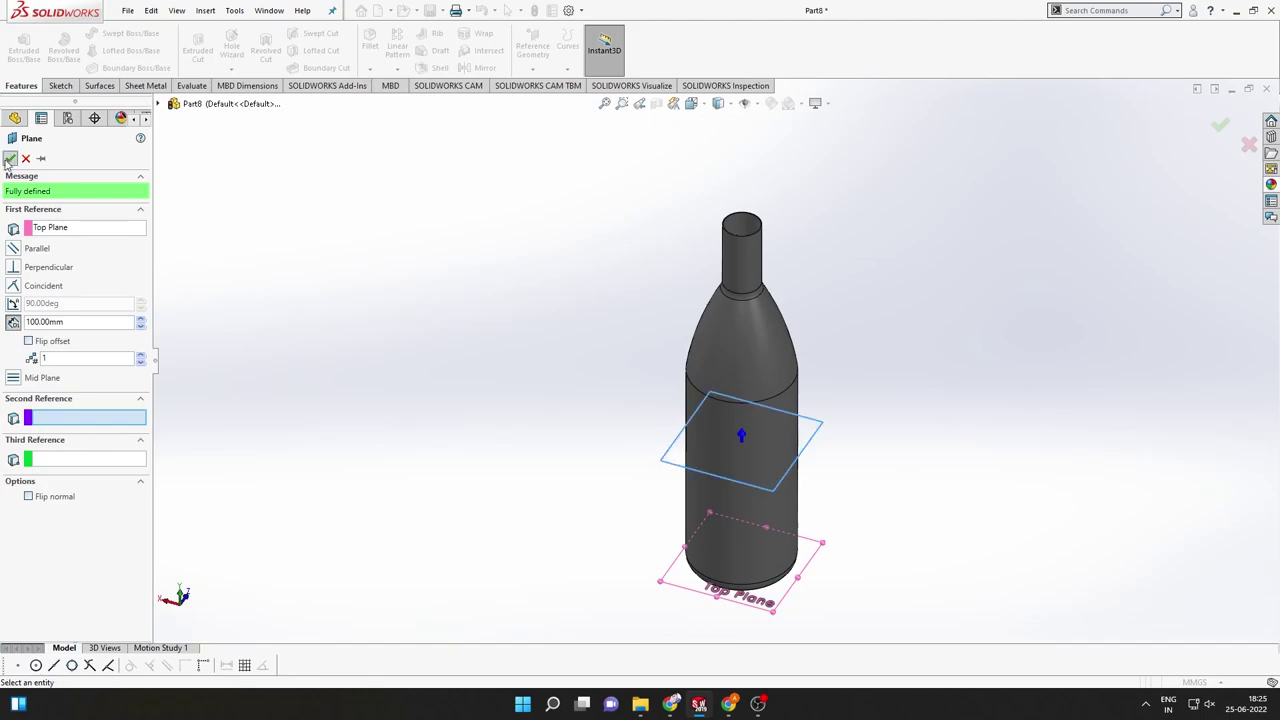
middle_drag(600, 400, 678, 456)
key(Escape)
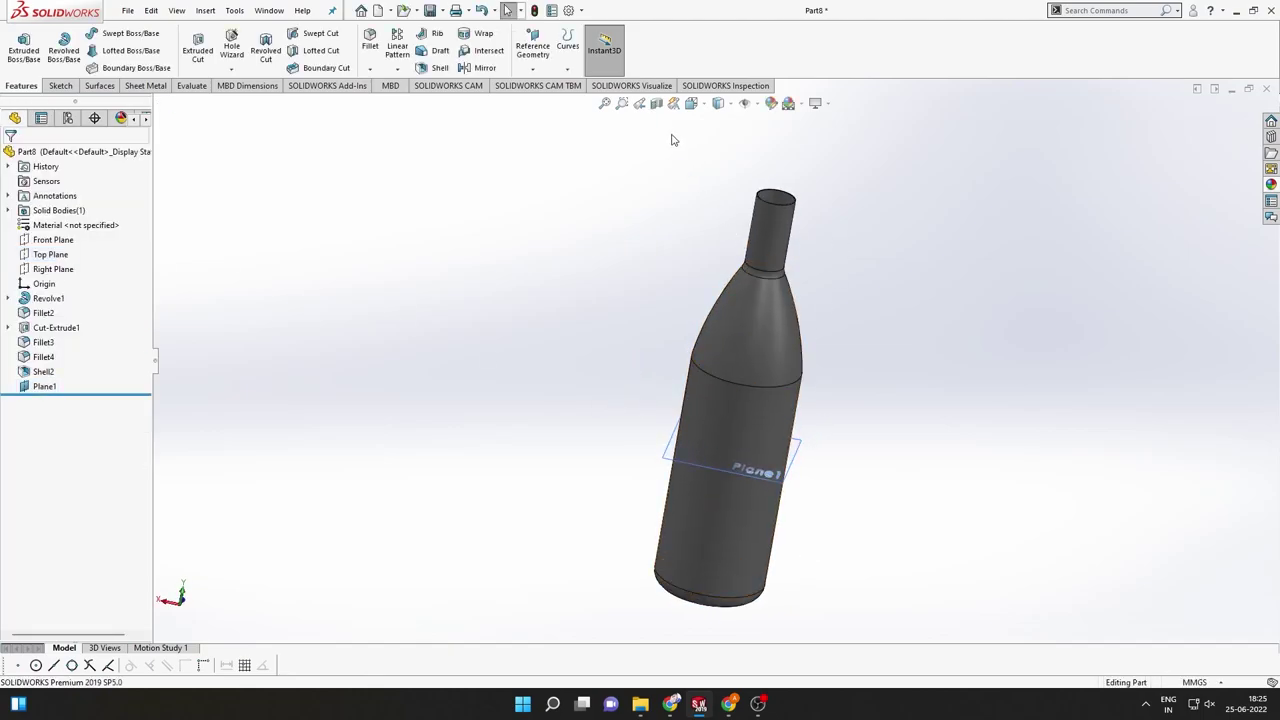
Section the bottle 137 mm up to expose its interior around Plane1
click(656, 103)
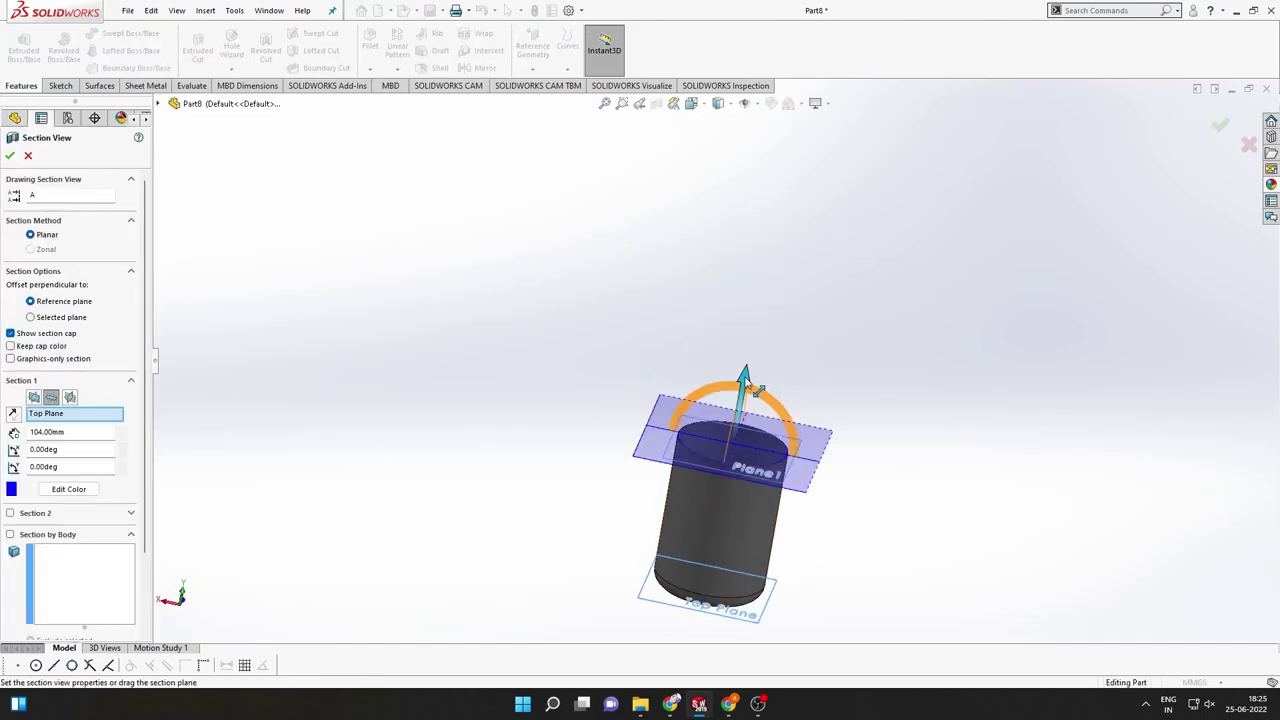
drag(755, 388, 752, 345)
click(10, 156)
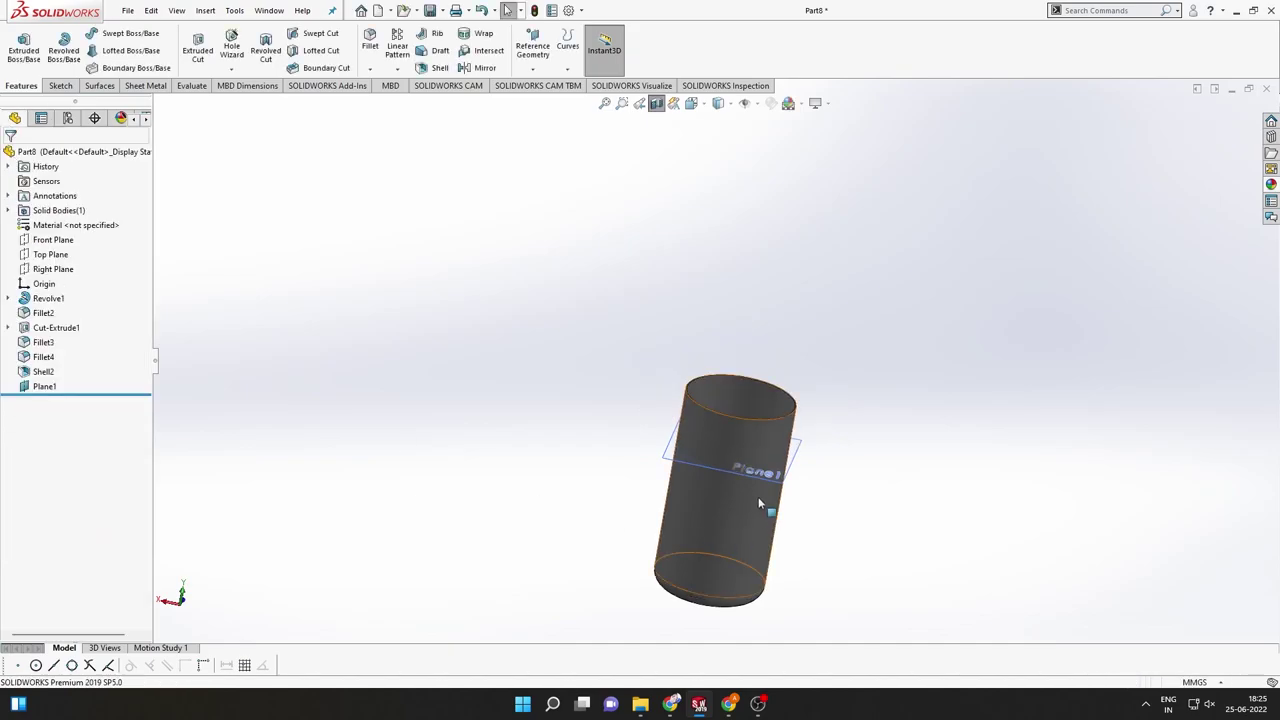
middle_drag(765, 508, 748, 457)
Sketch a circle on Plane1, centred at the origin, out to the bottle's outer edge
right_click(778, 448)
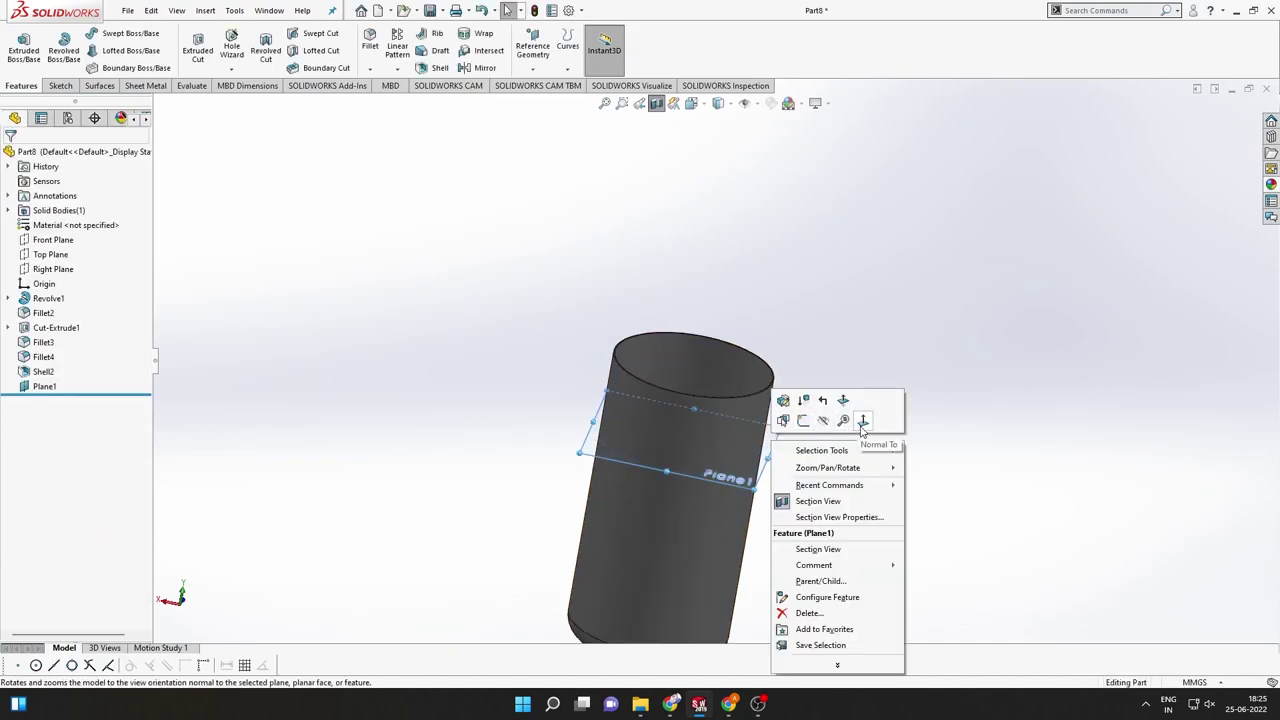
click(841, 421)
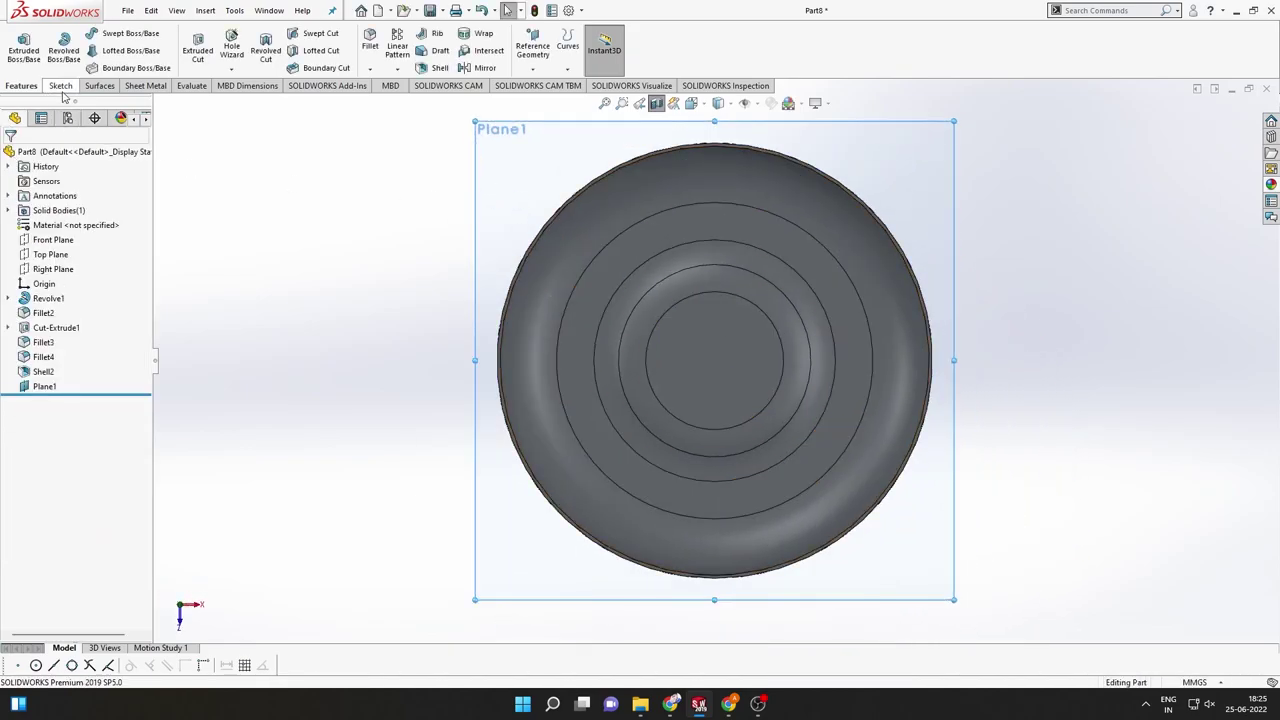
click(64, 86)
click(115, 35)
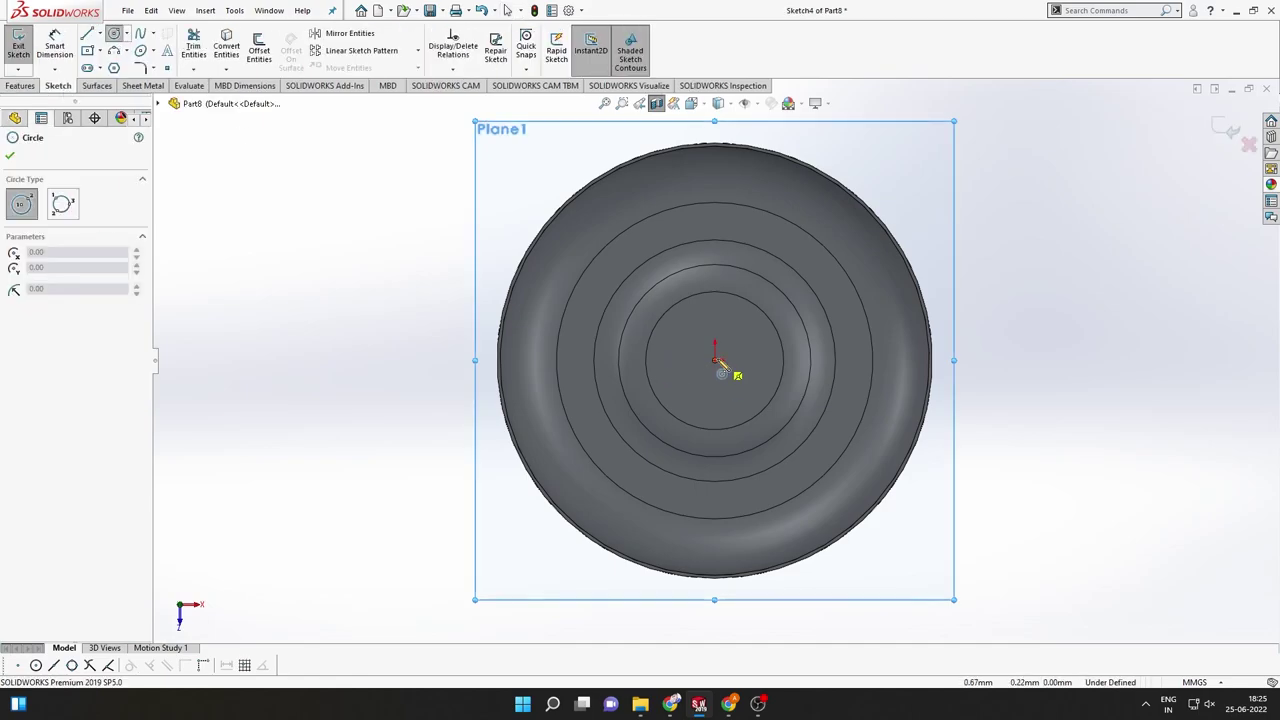
click(716, 360)
click(501, 347)
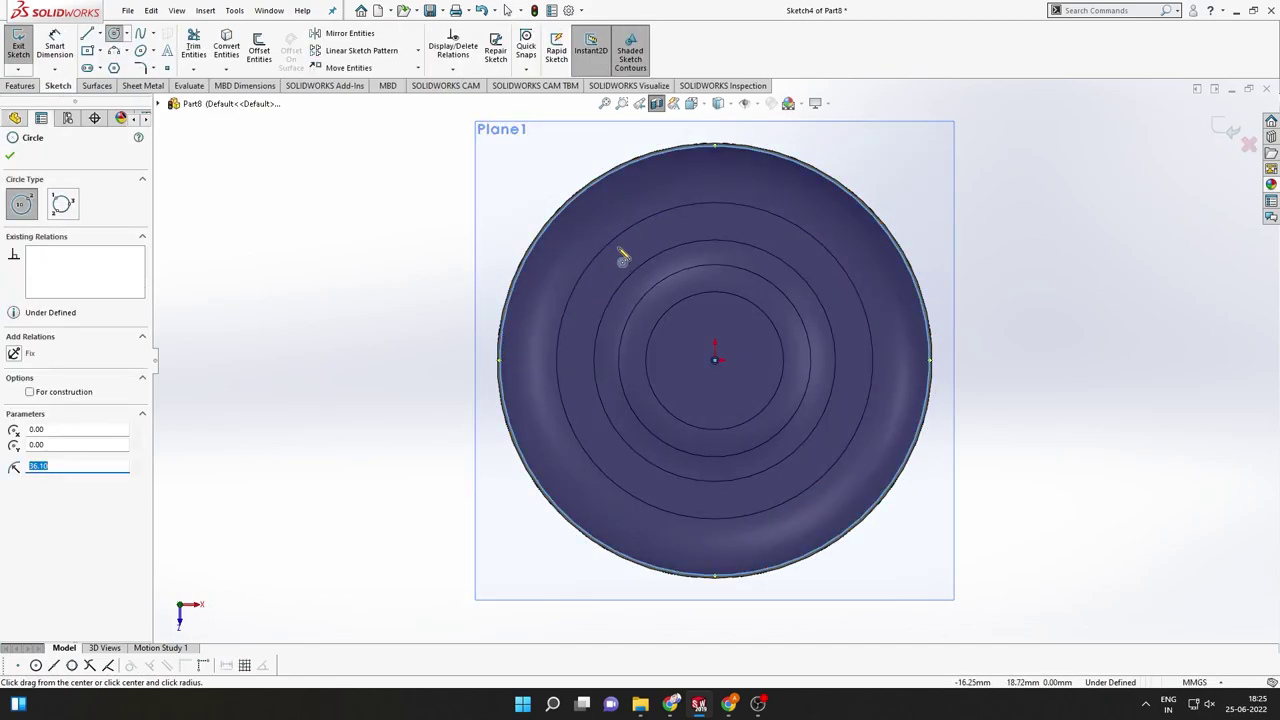
click(8, 157)
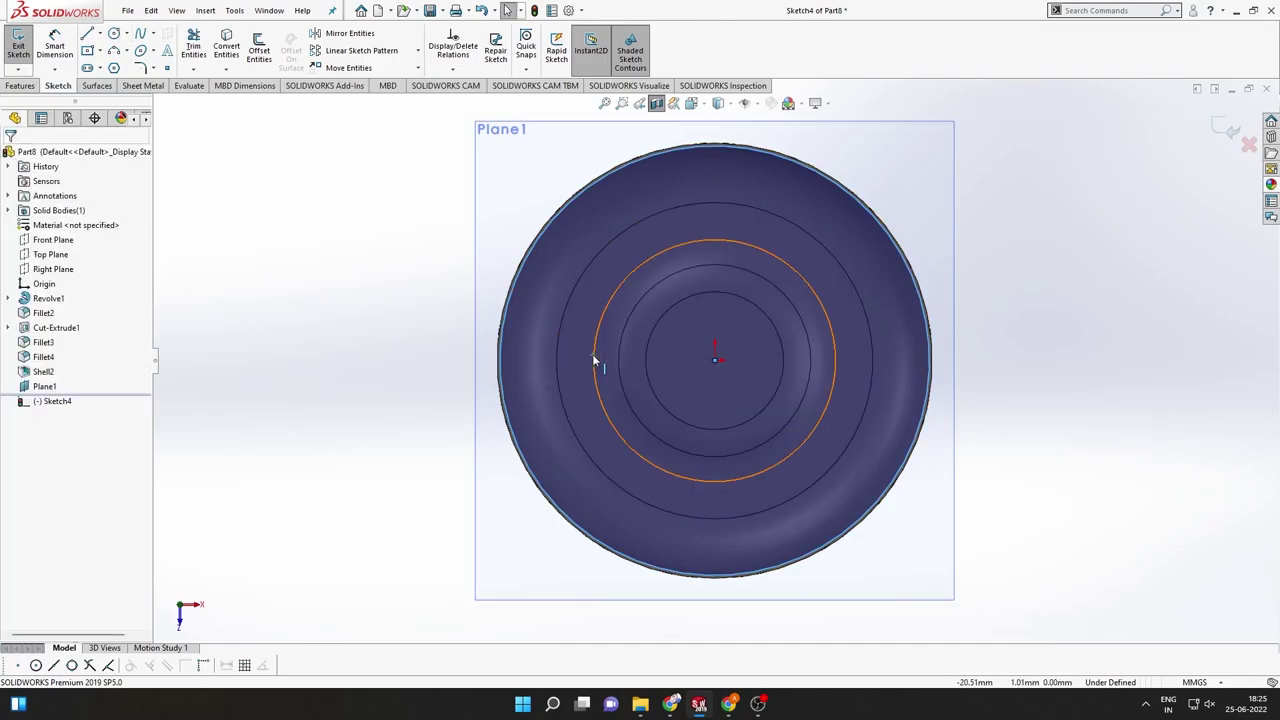
Resize the circle to 70.77 mm and start a 2 mm blind boss-extrude
mouse_move(594, 360)
middle_down()
mouse_move(681, 249)
mouse_move(678, 326)
middle_up()
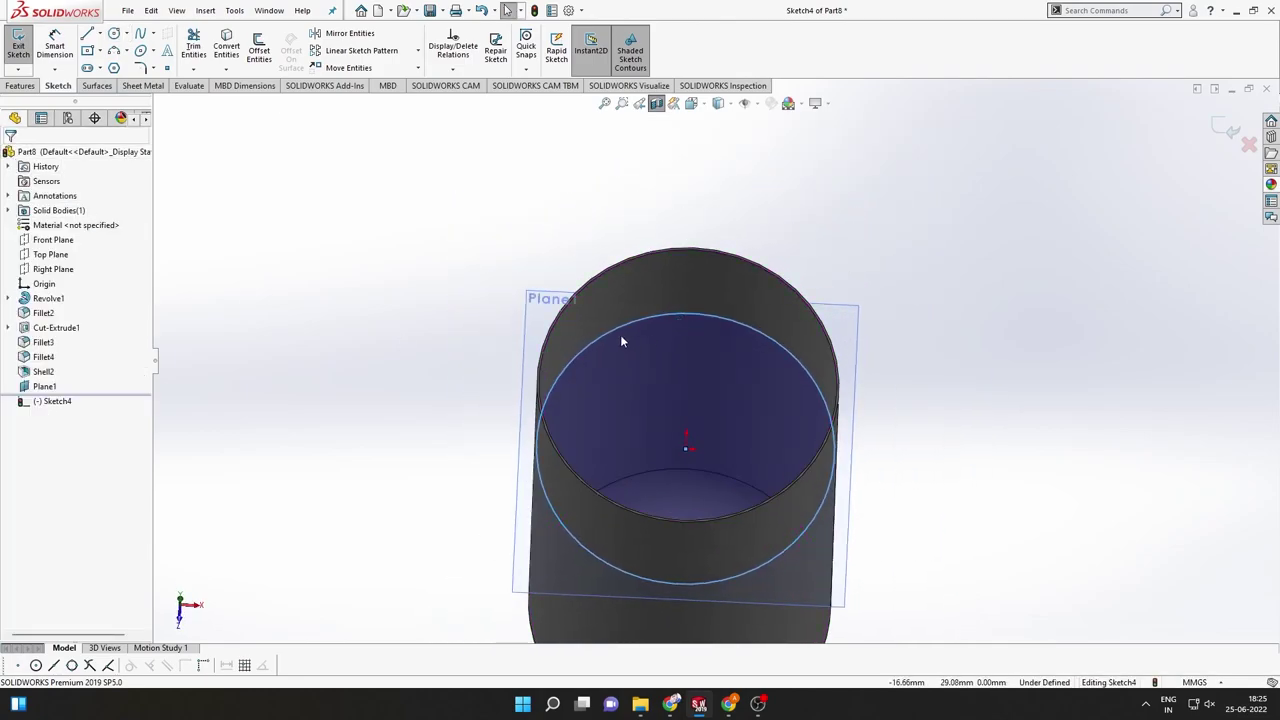
click(644, 318)
drag(647, 329, 665, 322)
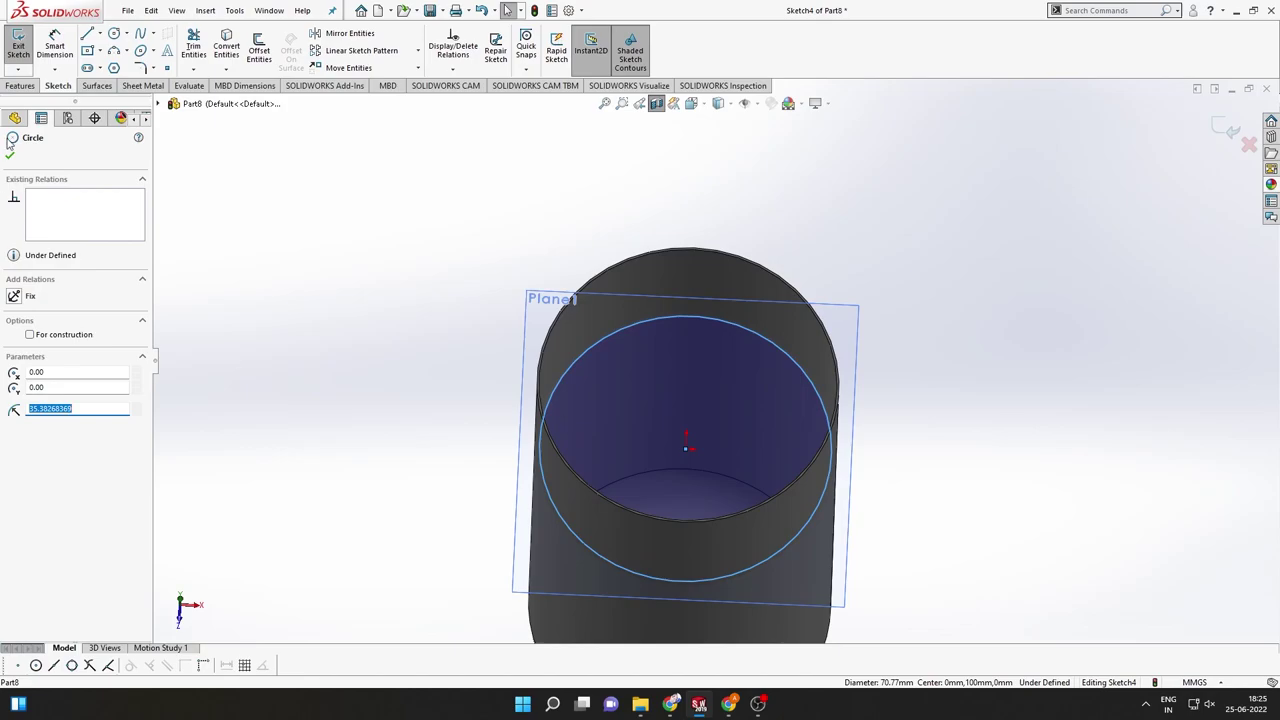
click(19, 86)
Try an Up To Next extrusion of the circle, then cancel it
click(23, 45)
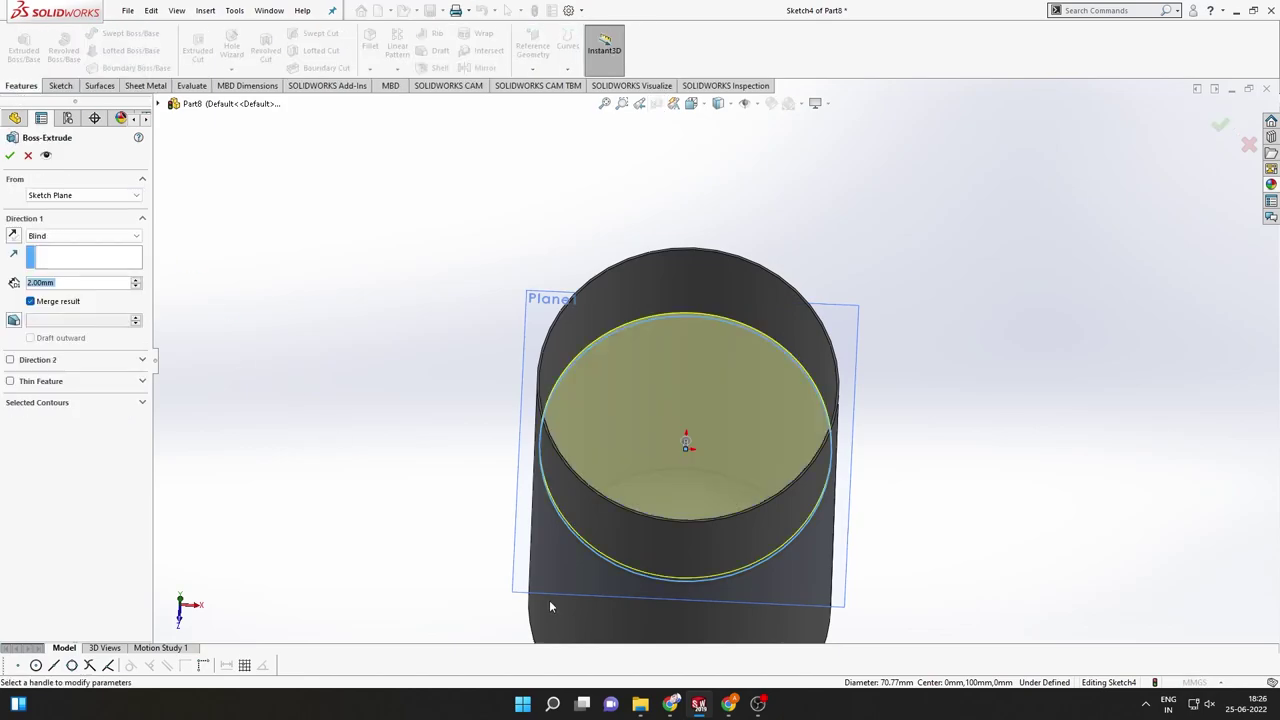
click(105, 237)
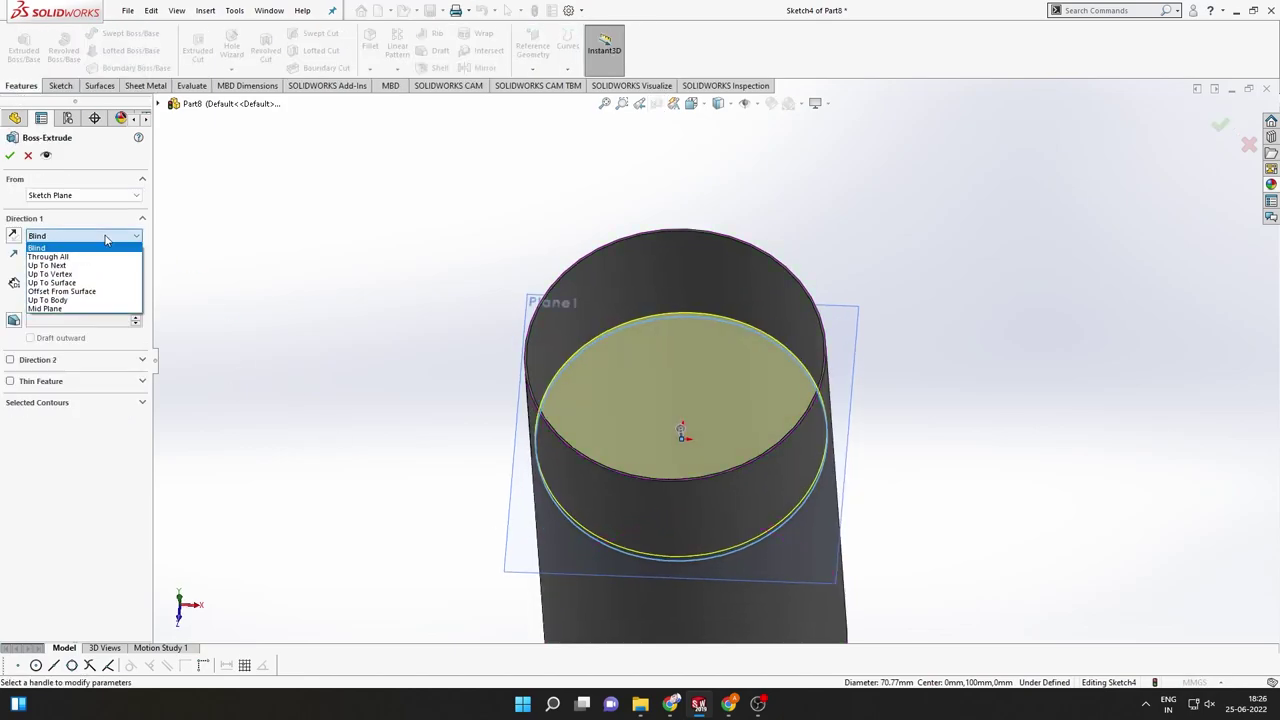
click(47, 265)
mouse_move(640, 470)
middle_down()
mouse_move(677, 390)
mouse_move(705, 619)
middle_up()
mouse_move(725, 372)
middle_down()
mouse_move(729, 265)
mouse_move(776, 418)
mouse_move(770, 400)
middle_up()
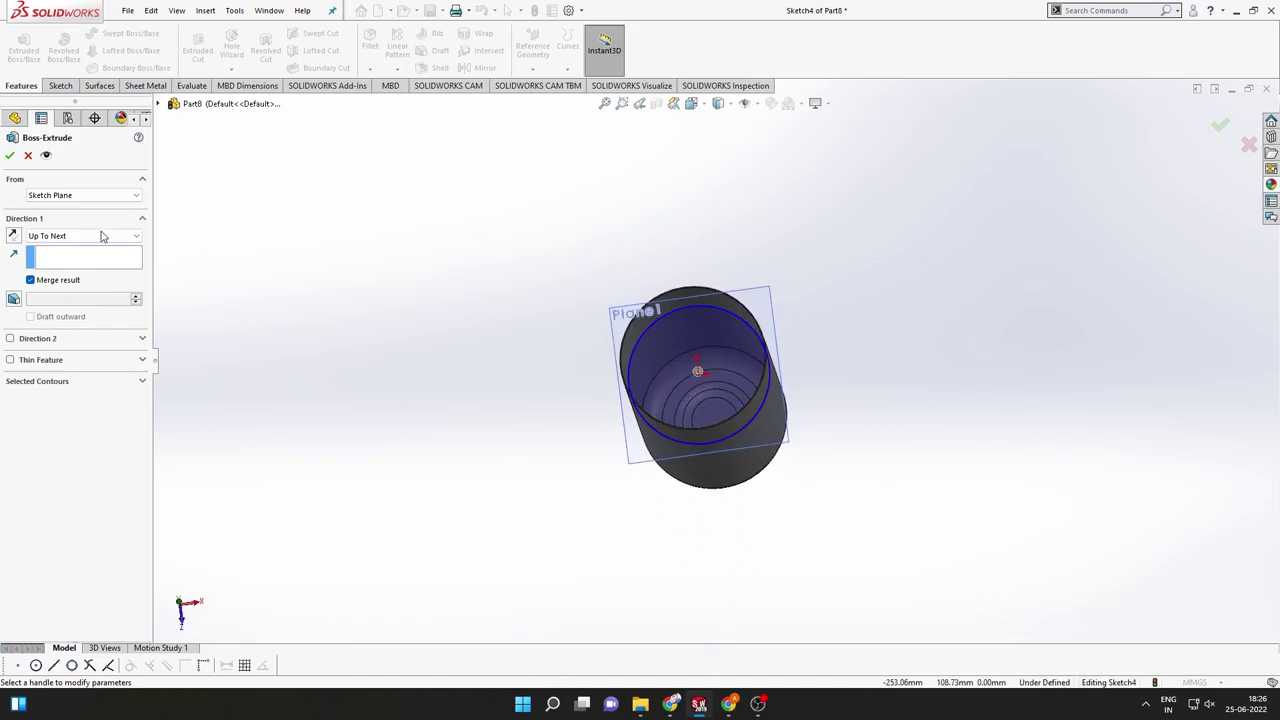
click(101, 236)
click(103, 235)
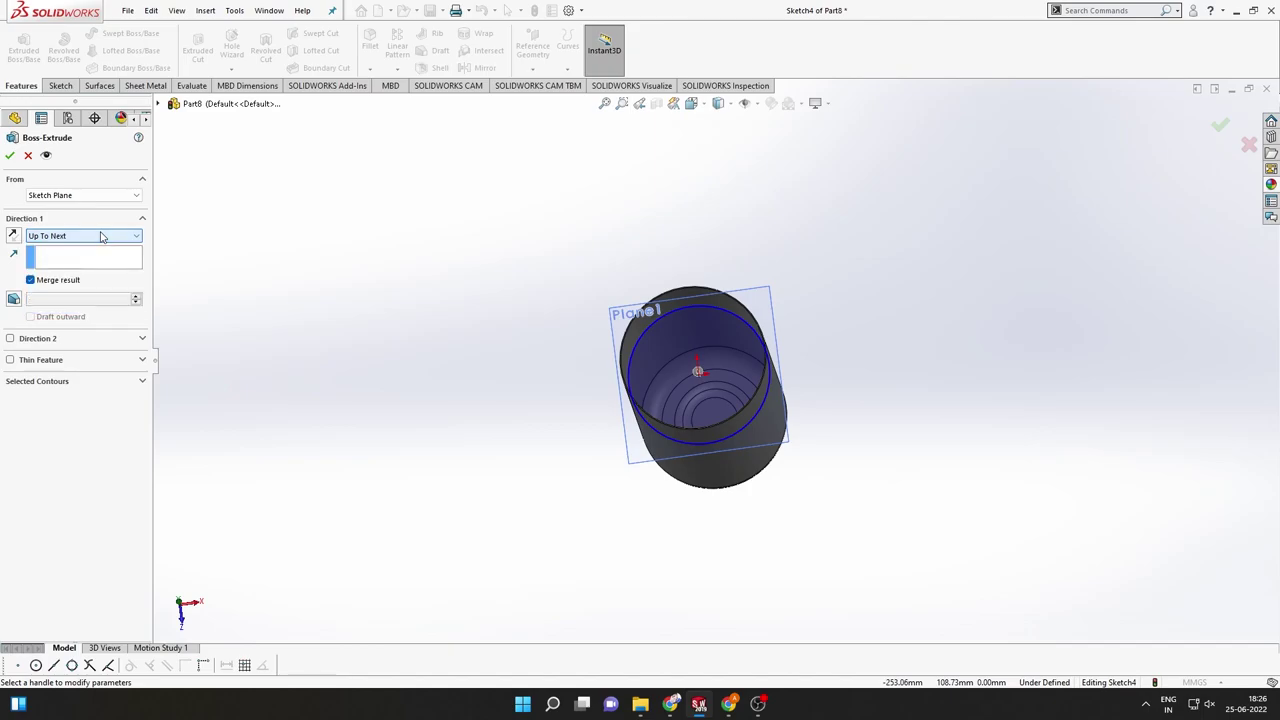
click(27, 157)
Extrude the circle downward with Up To Next into the bottle's base as Boss-Extrude1
click(24, 46)
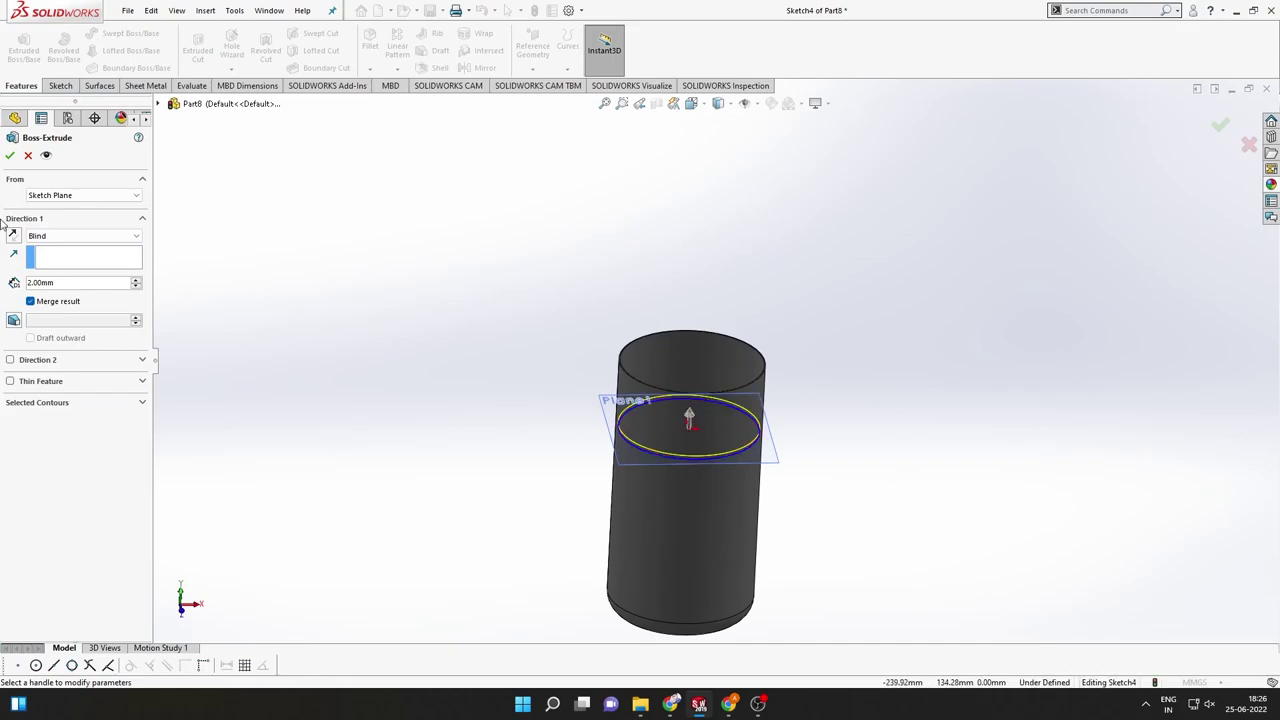
click(13, 236)
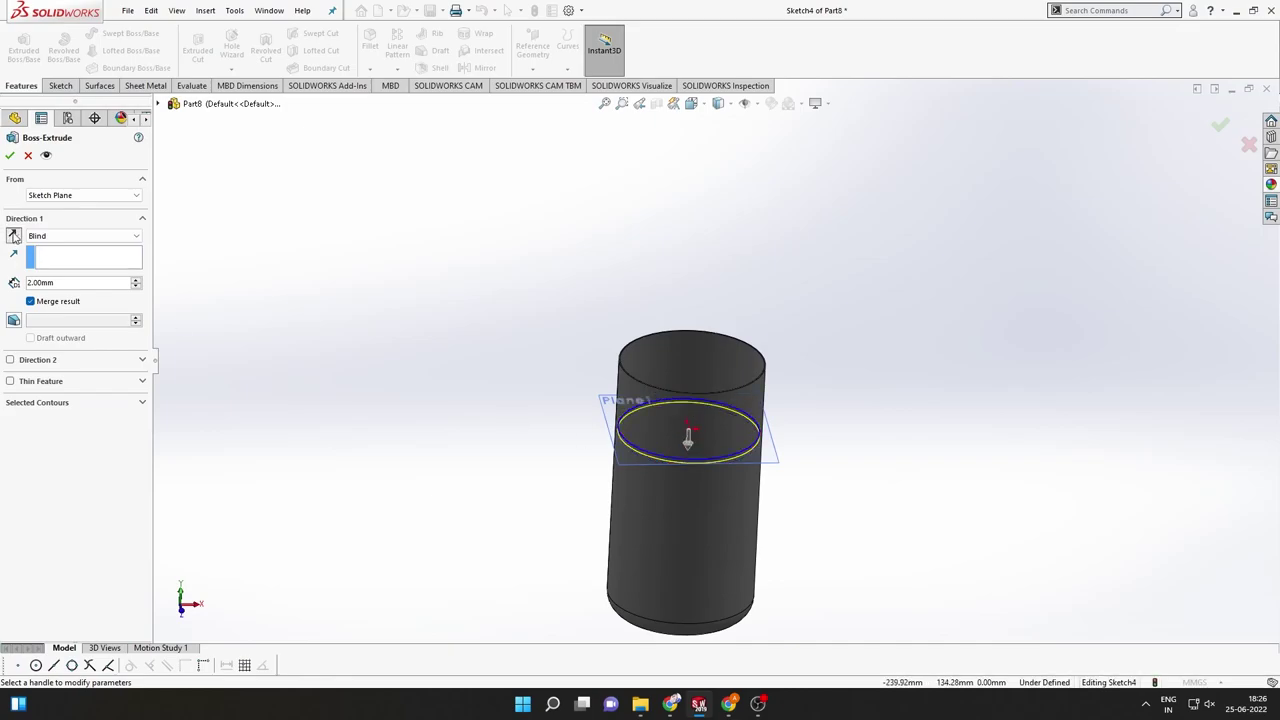
click(85, 236)
click(84, 271)
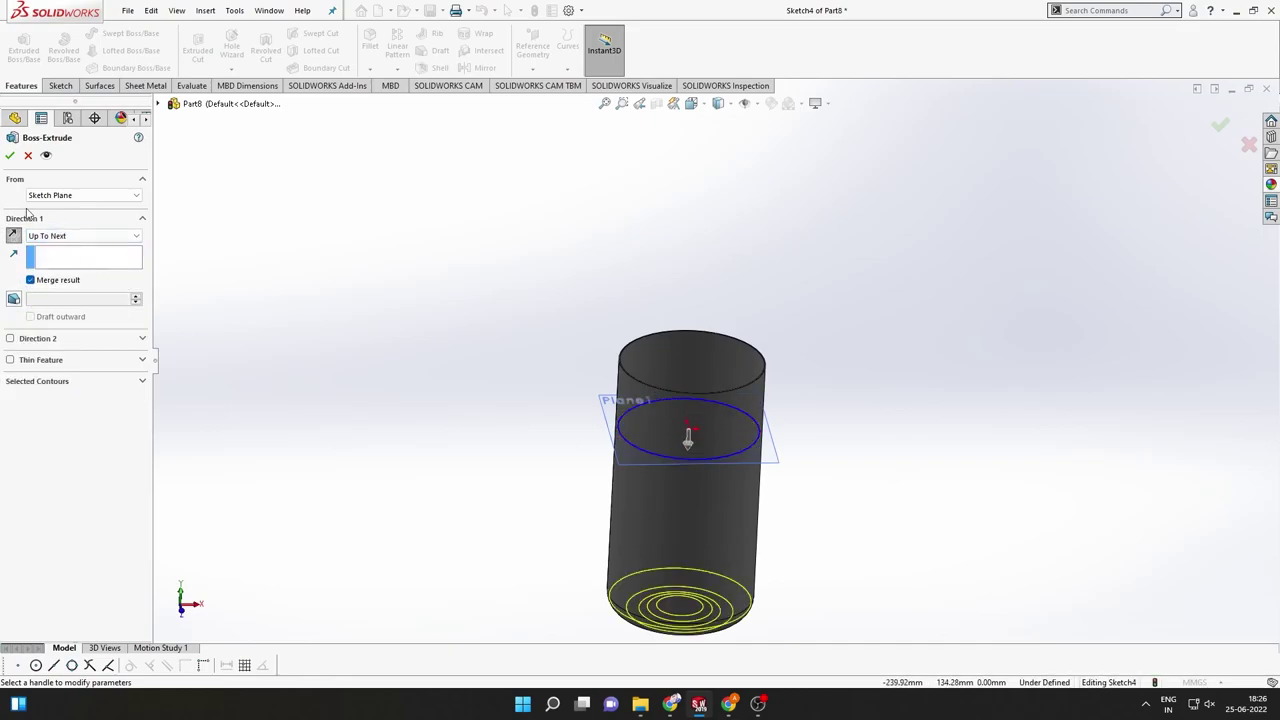
click(10, 156)
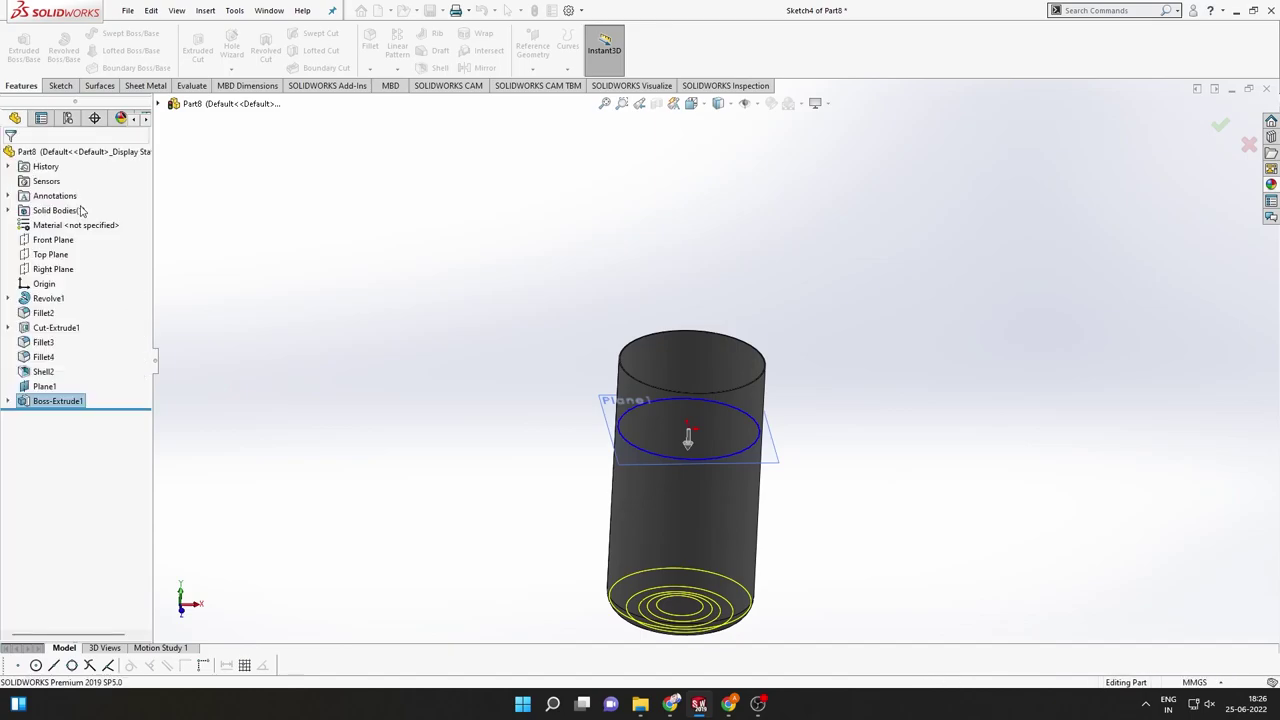
Select the extrusion's top face and Boss-Extrude1 in the feature tree
middle_drag(667, 413, 671, 390)
click(671, 390)
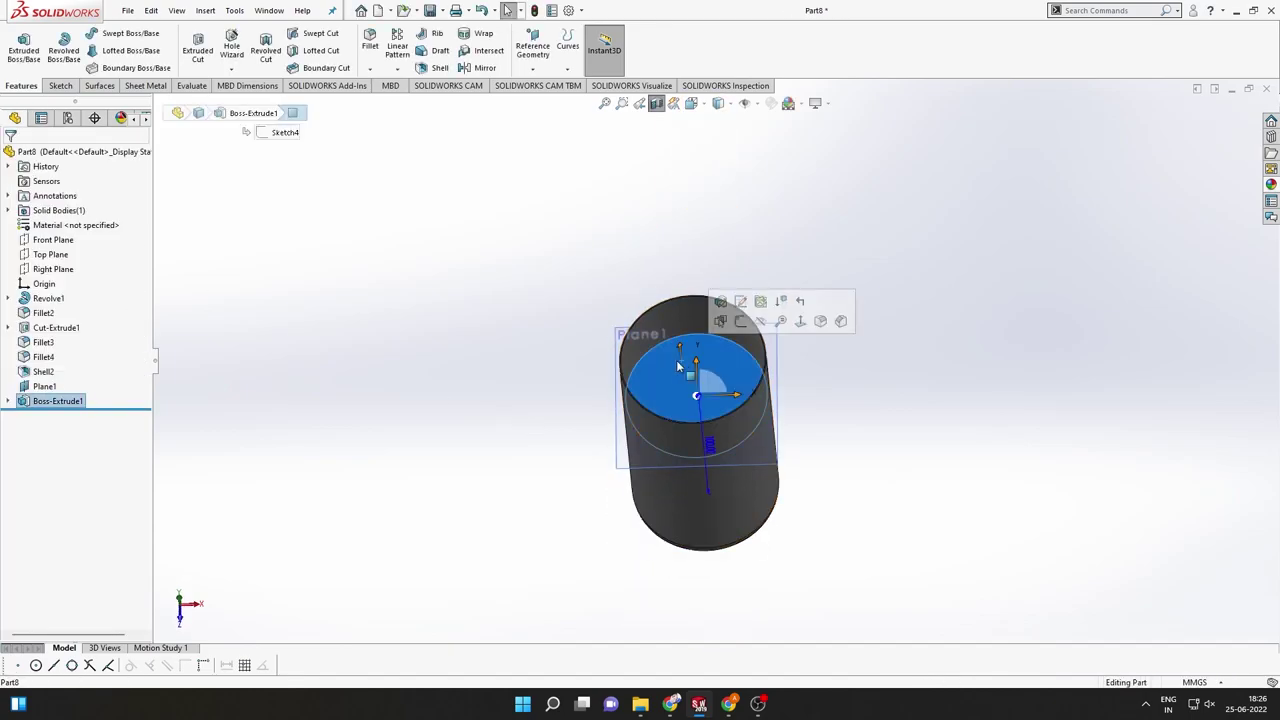
click(40, 402)
click(38, 404)
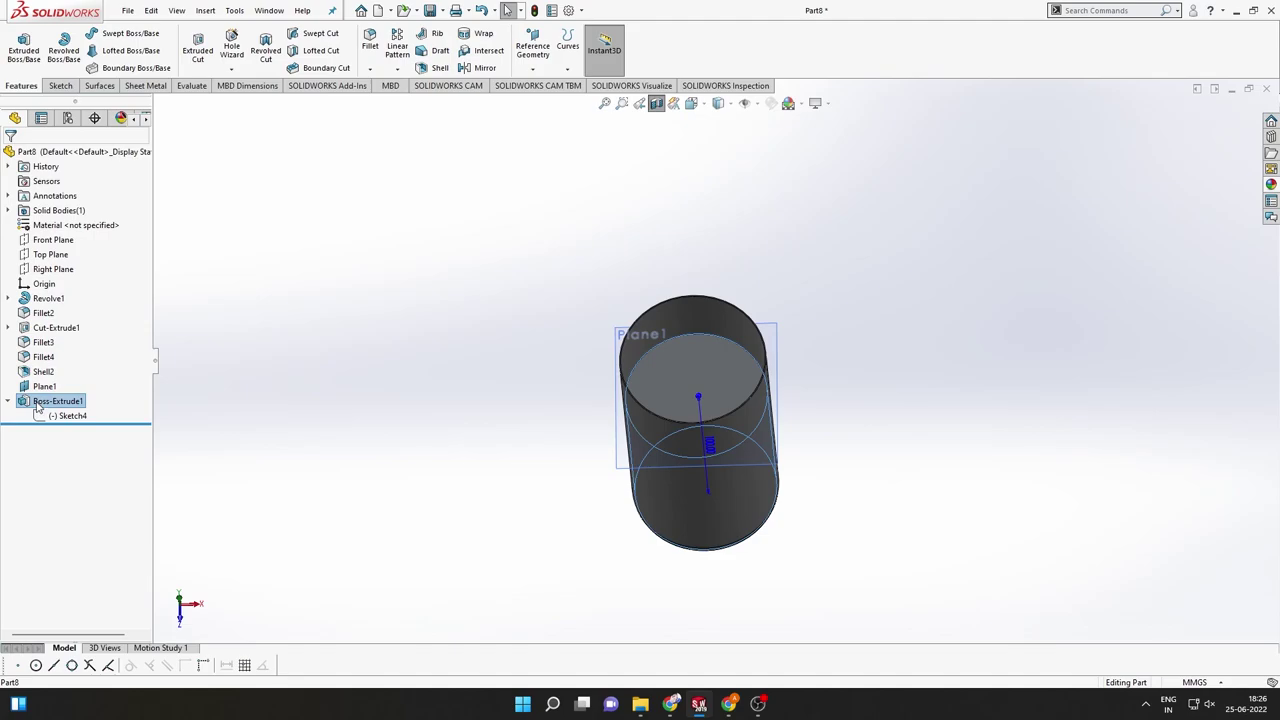
click(40, 403)
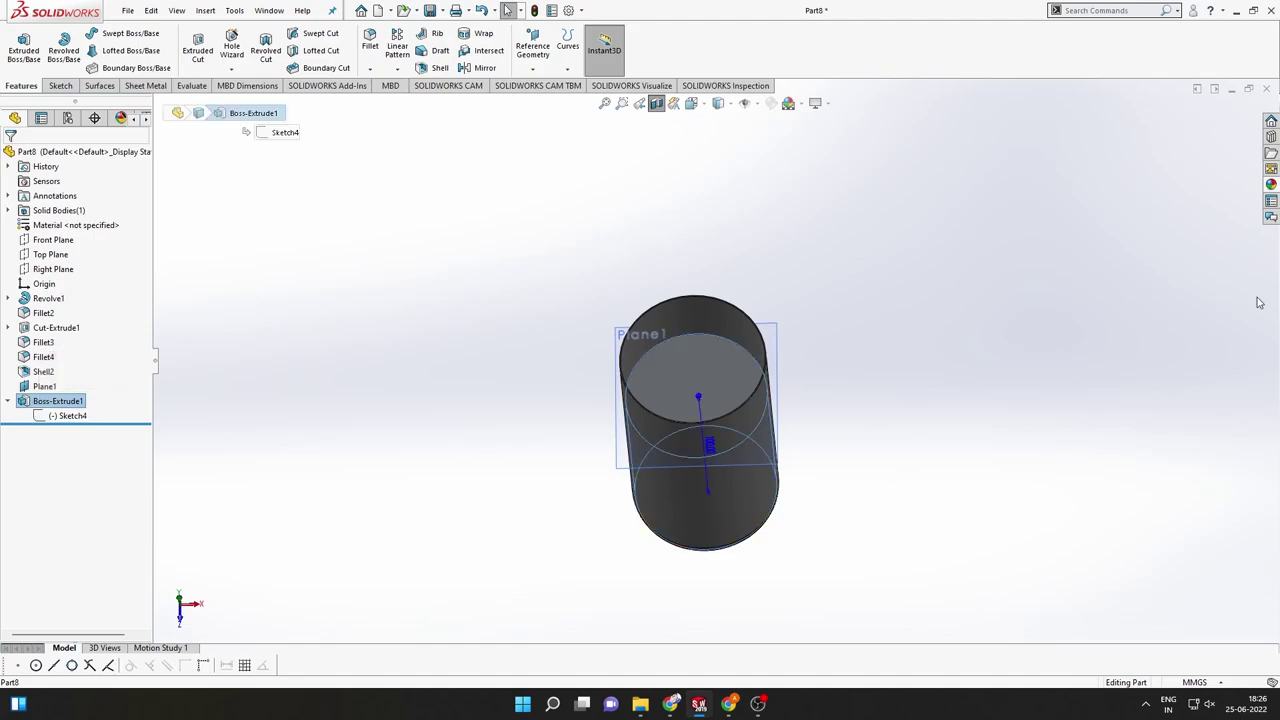
Browse the Glass appearances, dismiss the section-view warning, and turn off Section View
click(1271, 185)
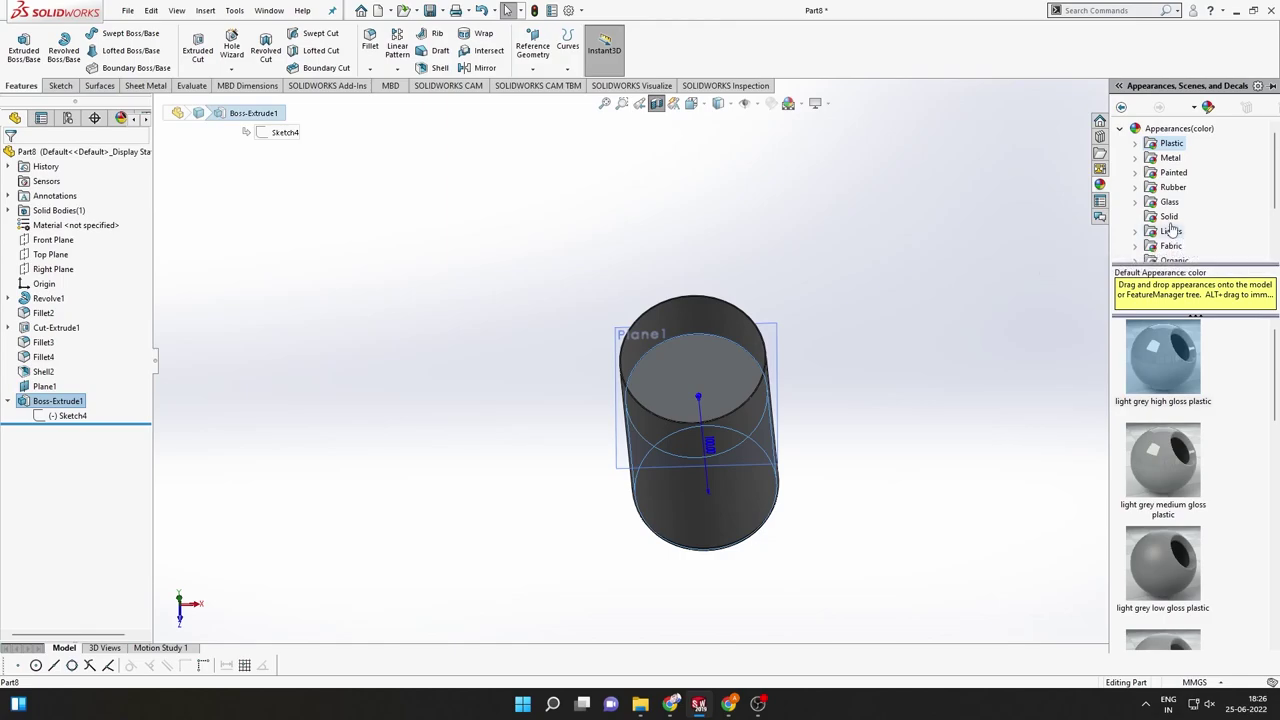
click(1168, 204)
double_click(1176, 362)
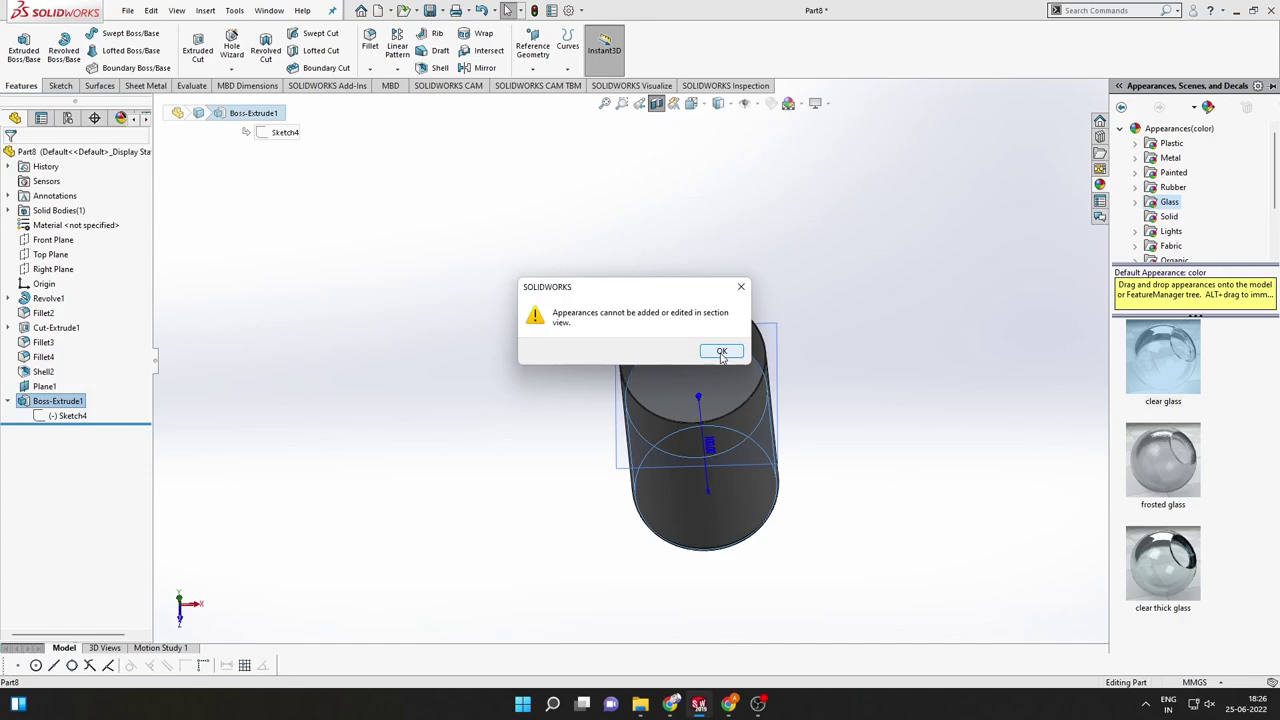
click(721, 356)
click(656, 103)
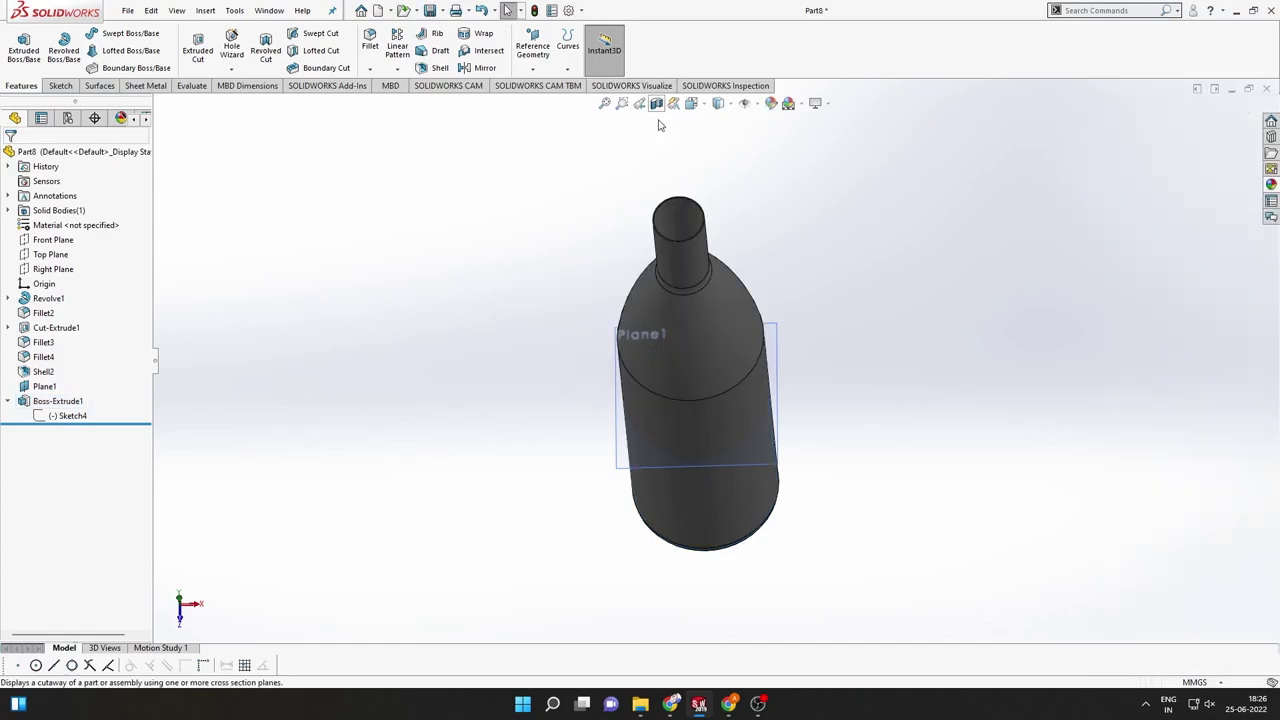
Drag clear glass onto the bottle and list the part's appearances
click(1272, 186)
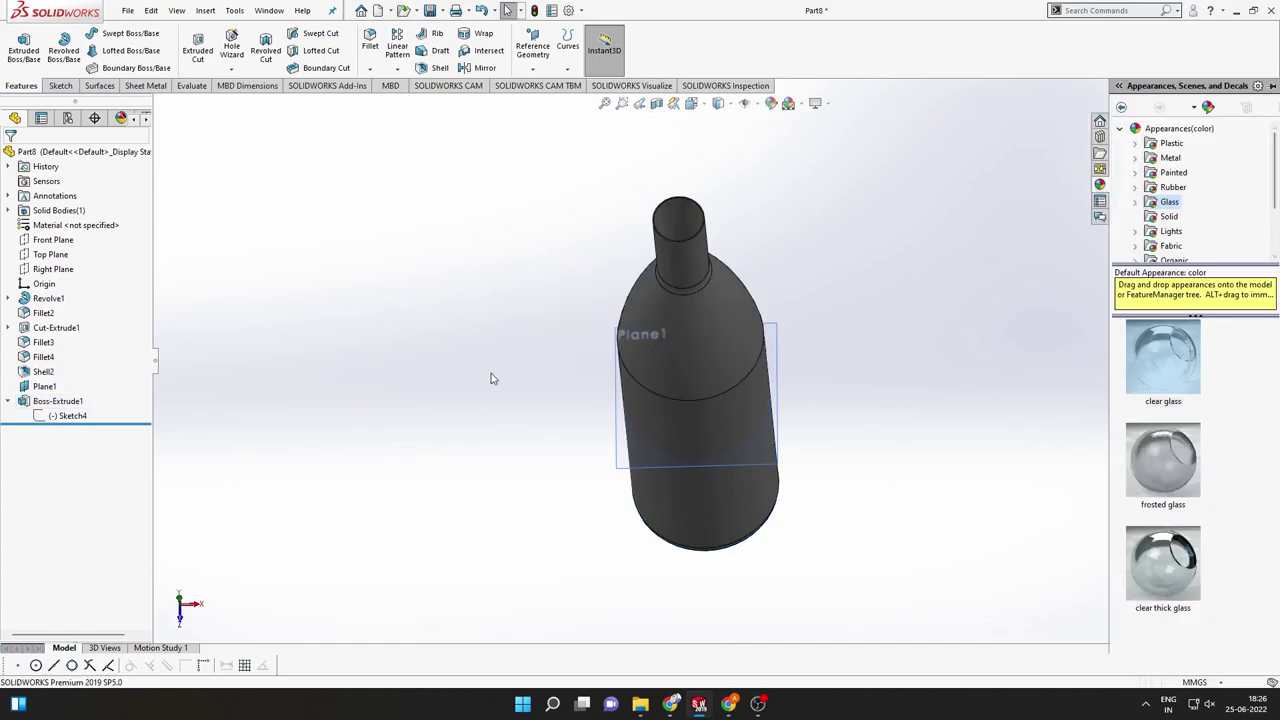
click(84, 402)
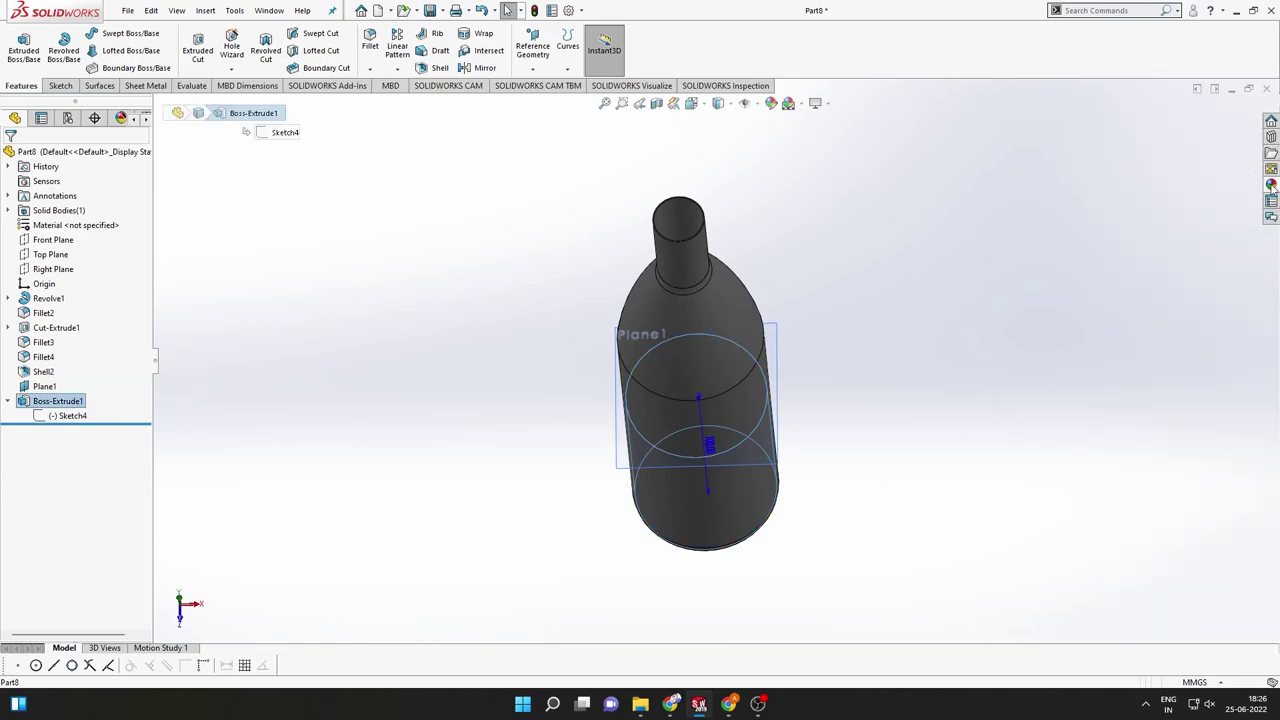
click(1271, 186)
click(894, 291)
mouse_move(894, 291)
middle_down()
mouse_move(898, 148)
mouse_move(866, 55)
middle_up()
scroll(806, 279, up, 3)
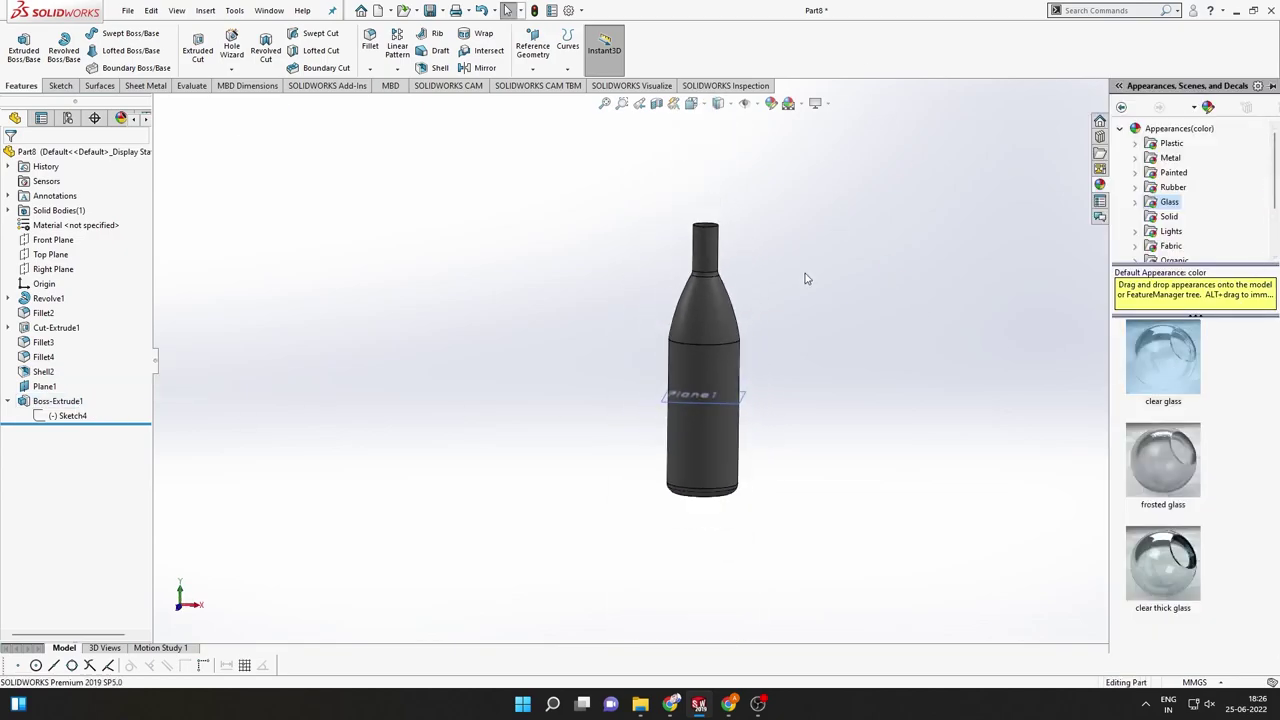
click(121, 118)
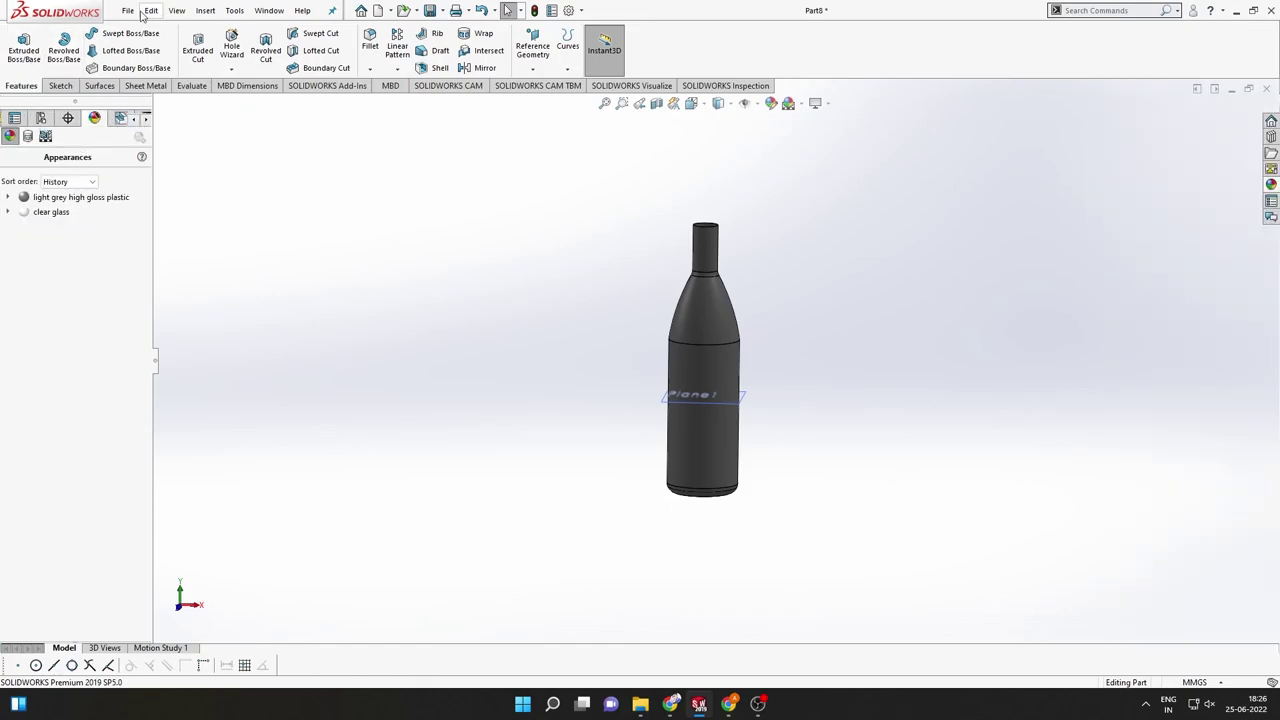
Save the part as bottle, replacing the Desktop file, and close it
click(128, 11)
click(150, 157)
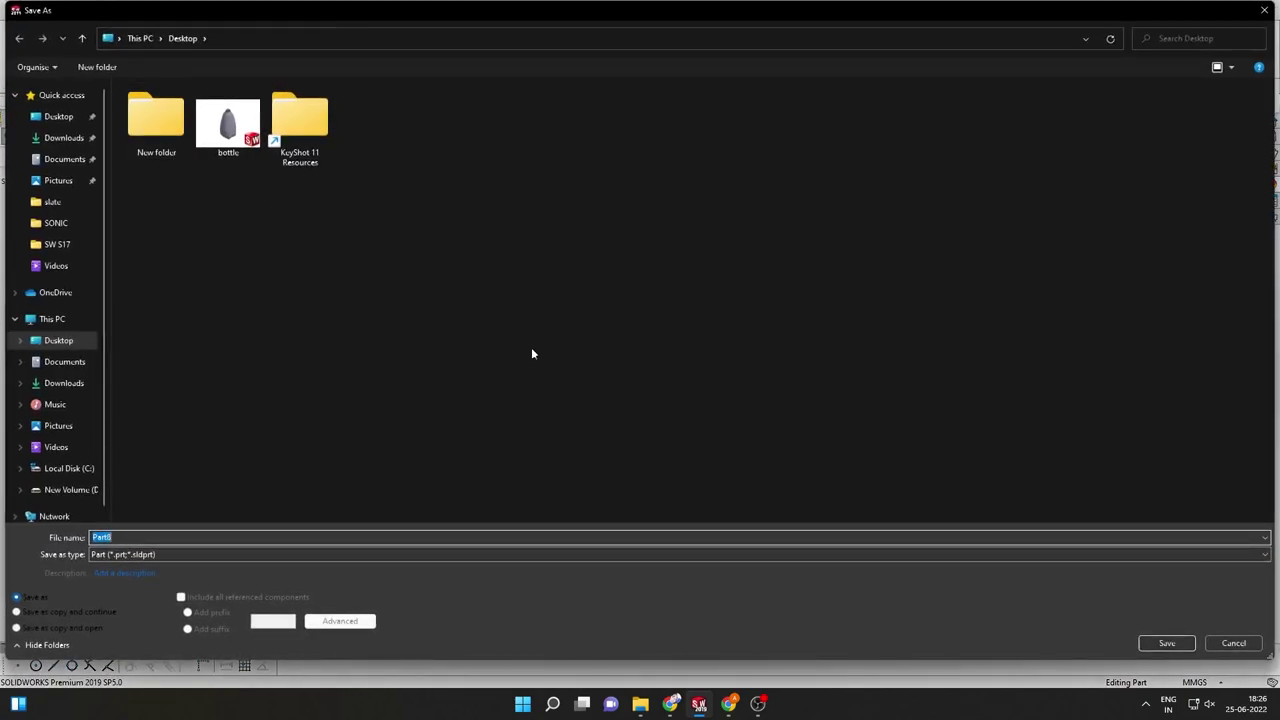
click(228, 122)
click(1168, 643)
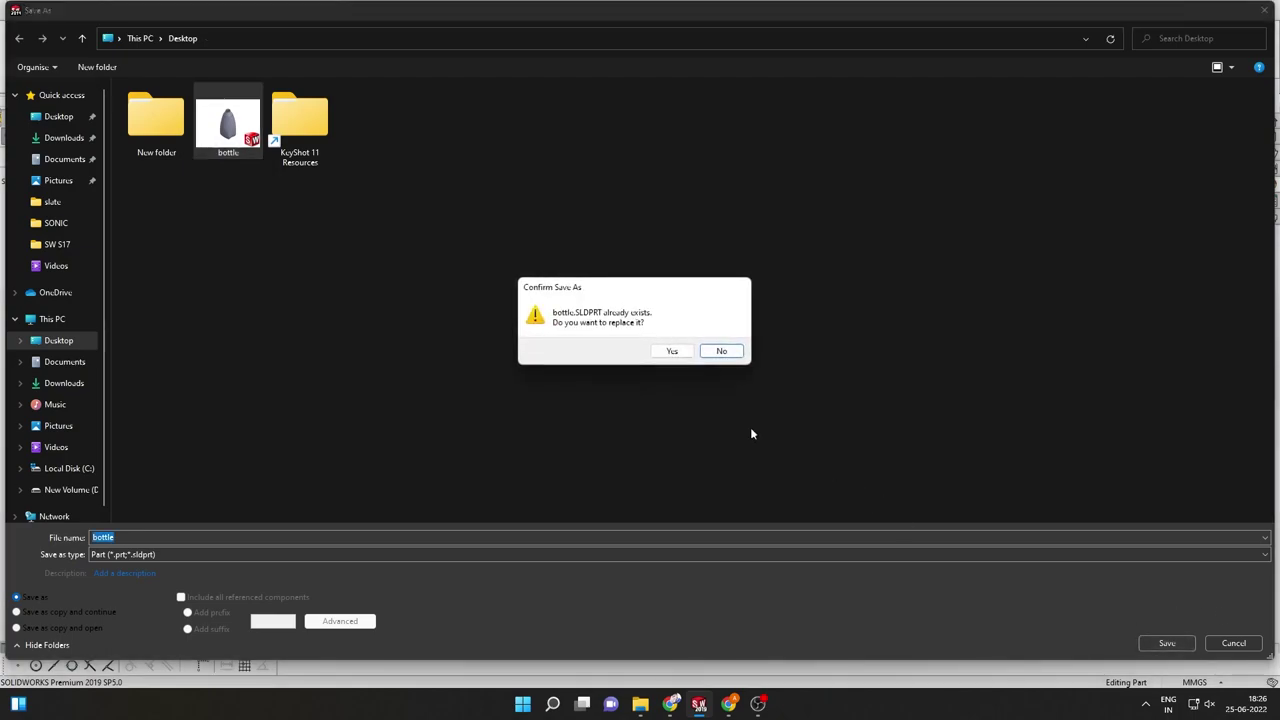
click(672, 351)
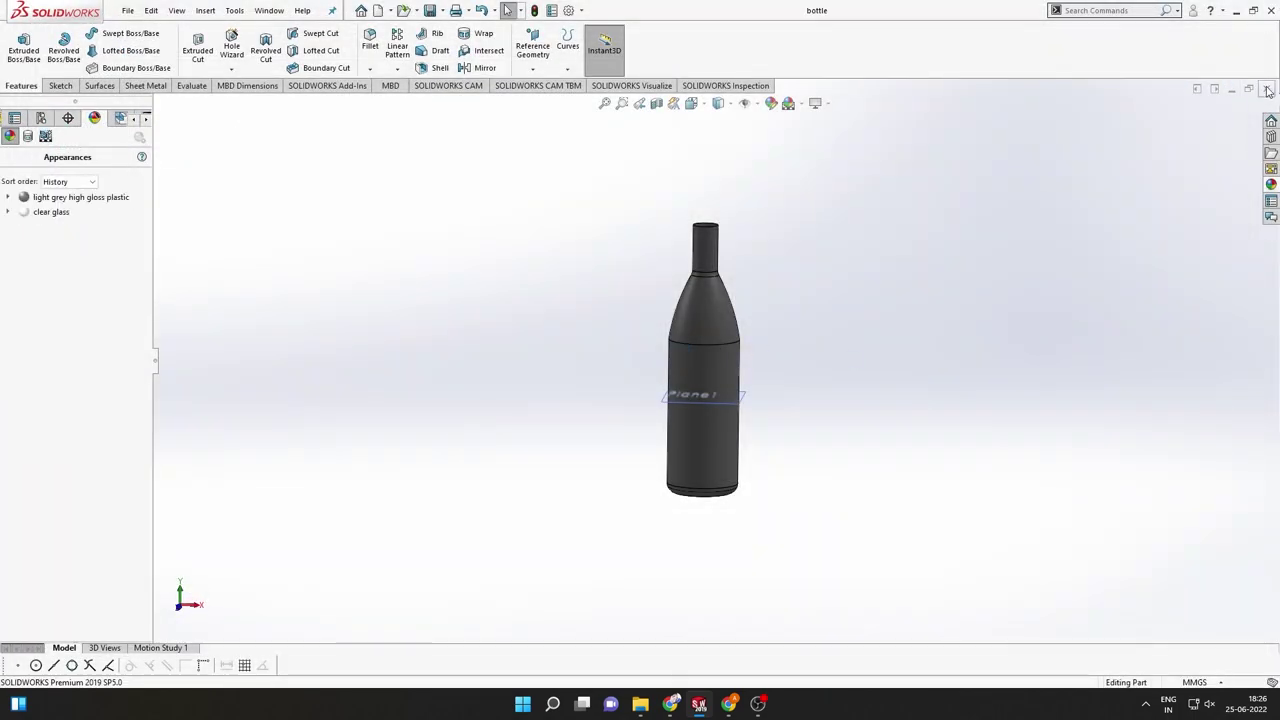
click(1267, 92)
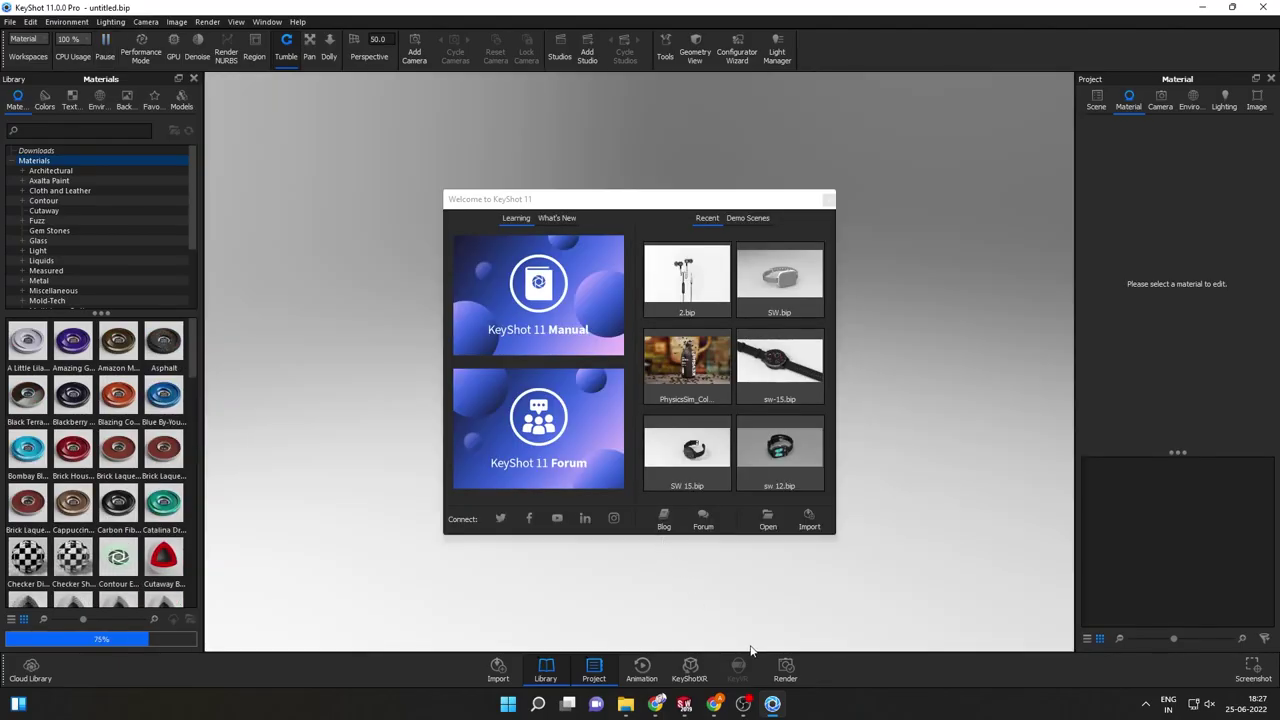
Import bottle.SLDPRT into the KeyShot scene with the default import settings
click(809, 519)
double_click(221, 149)
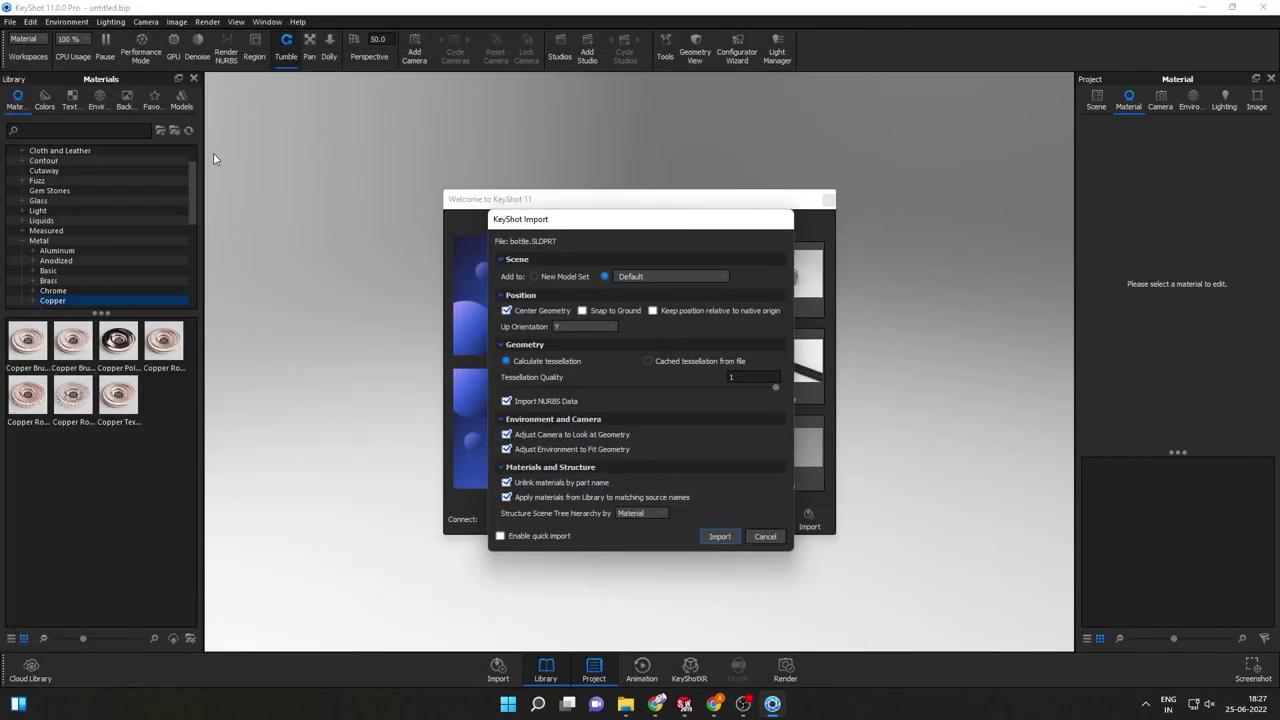
click(720, 537)
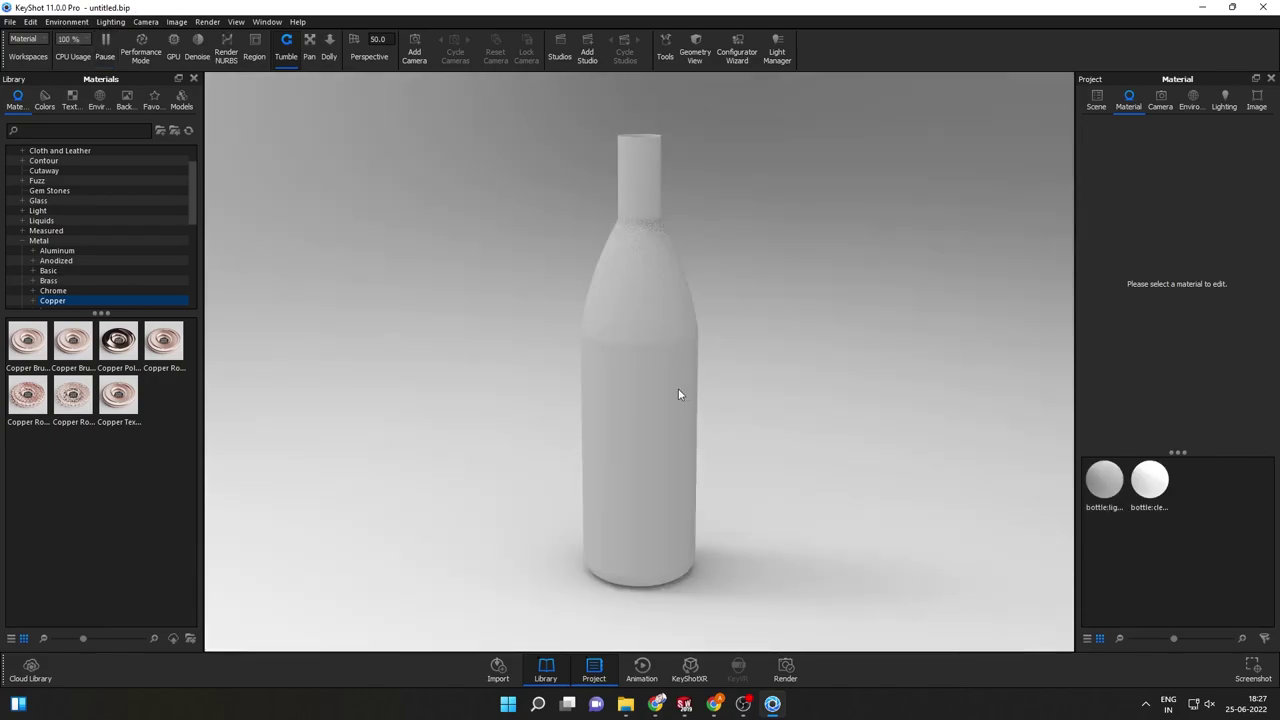
Add the Cloudy Energy Drink Lime Bubbles liquid material to the project
scroll(710, 258, down, 2)
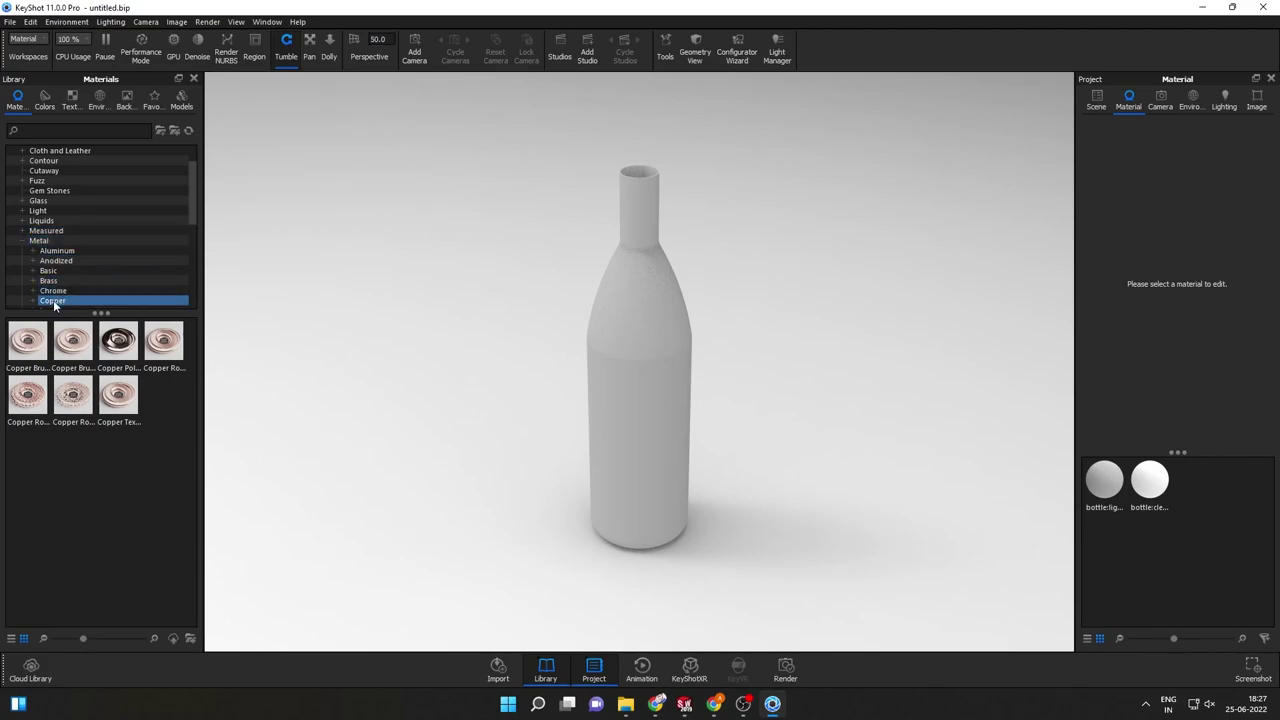
click(52, 219)
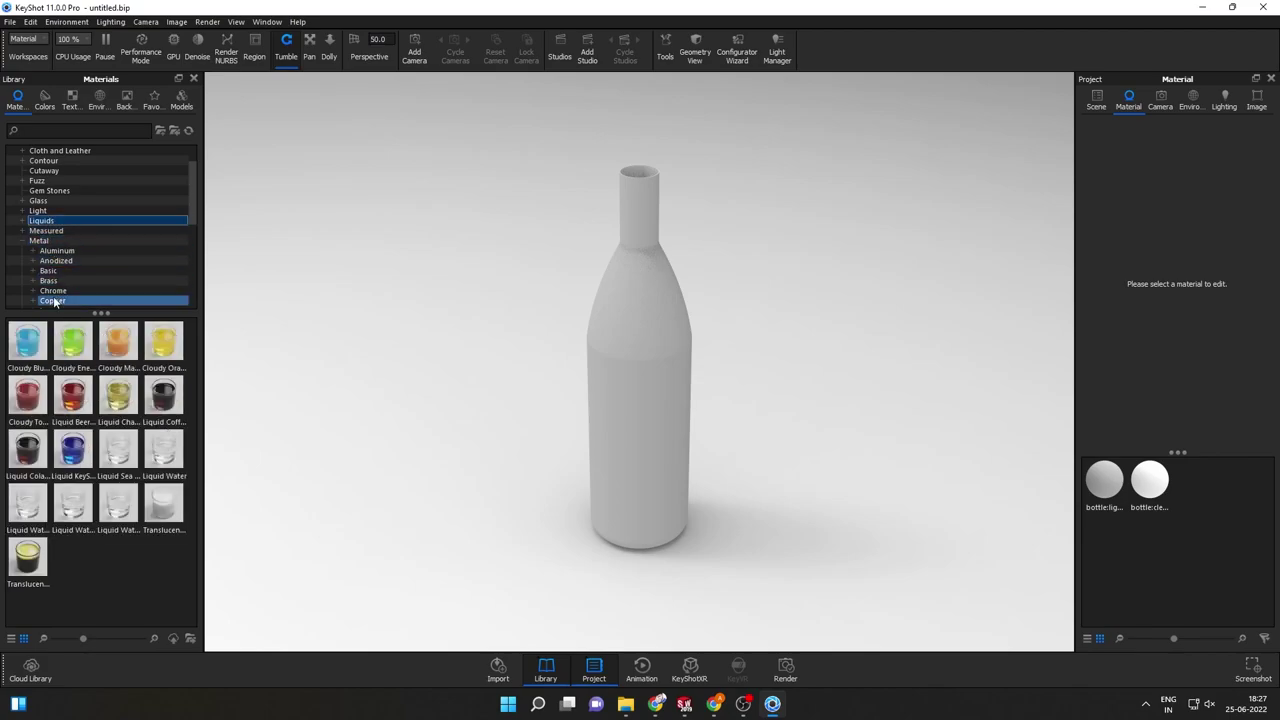
mouse_move(72, 340)
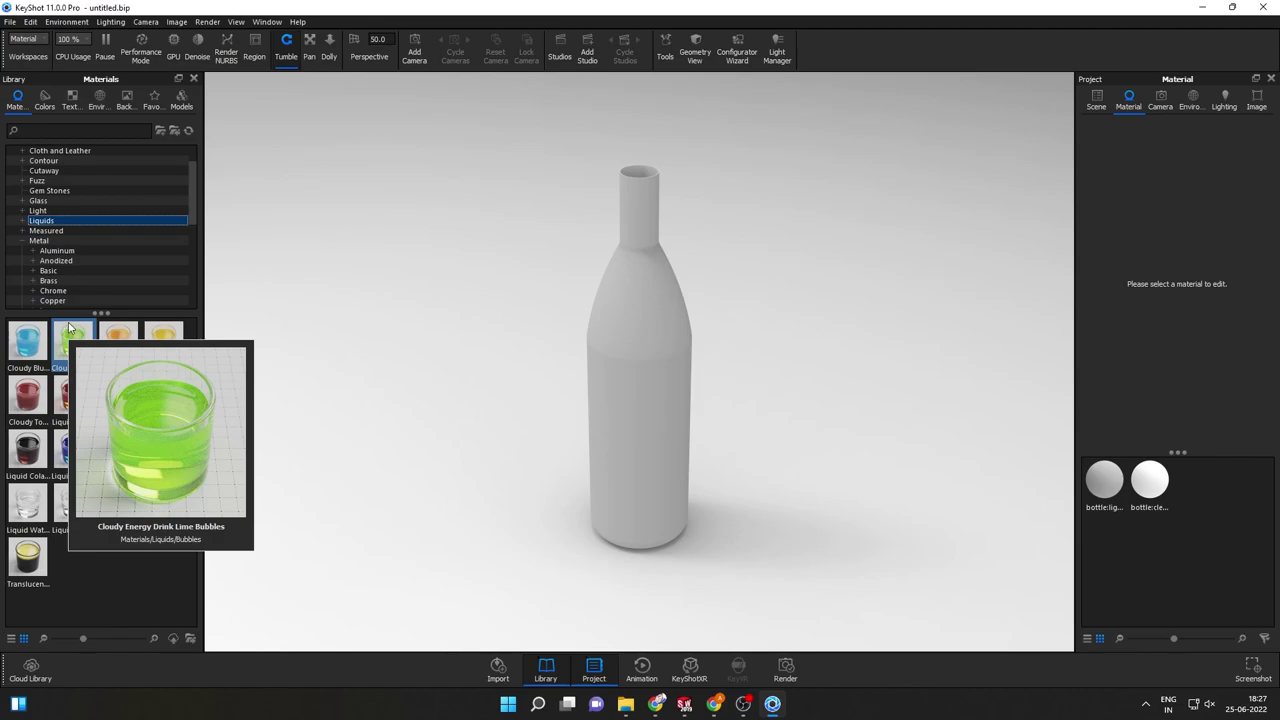
drag(72, 342, 1150, 487)
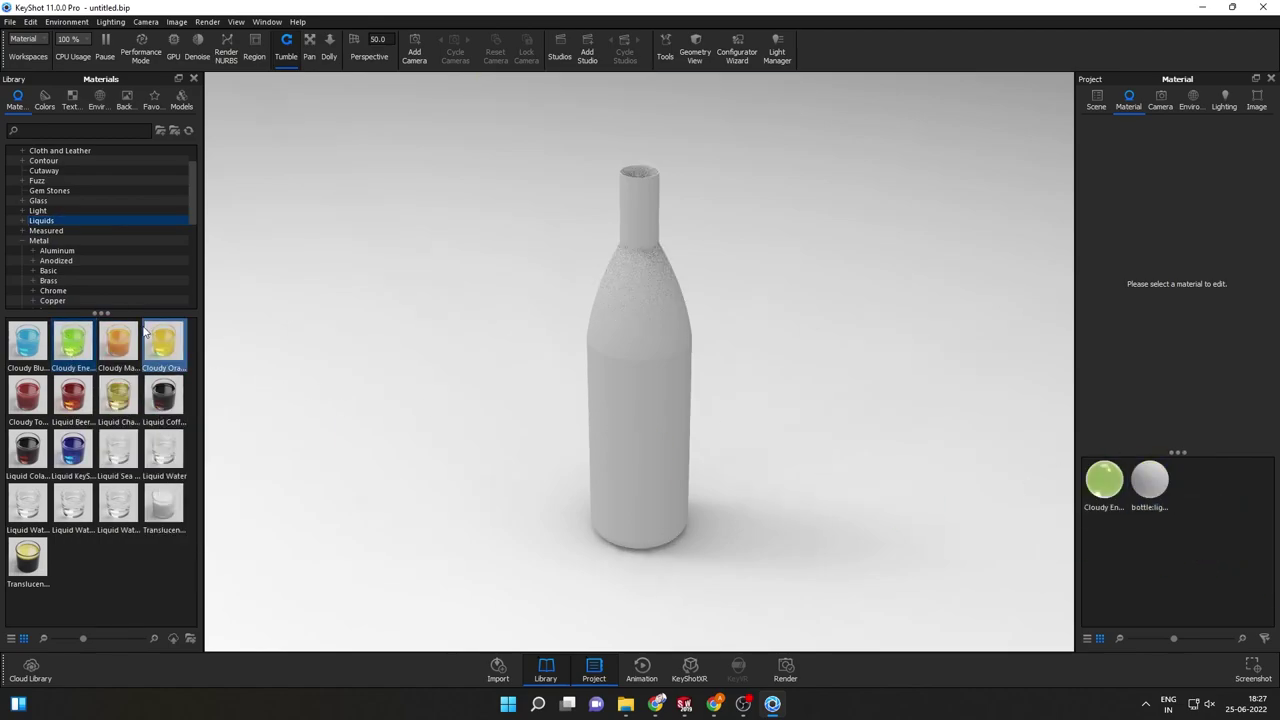
mouse_move(722, 186)
mouse_down()
mouse_move(737, 374)
mouse_move(734, 209)
mouse_up()
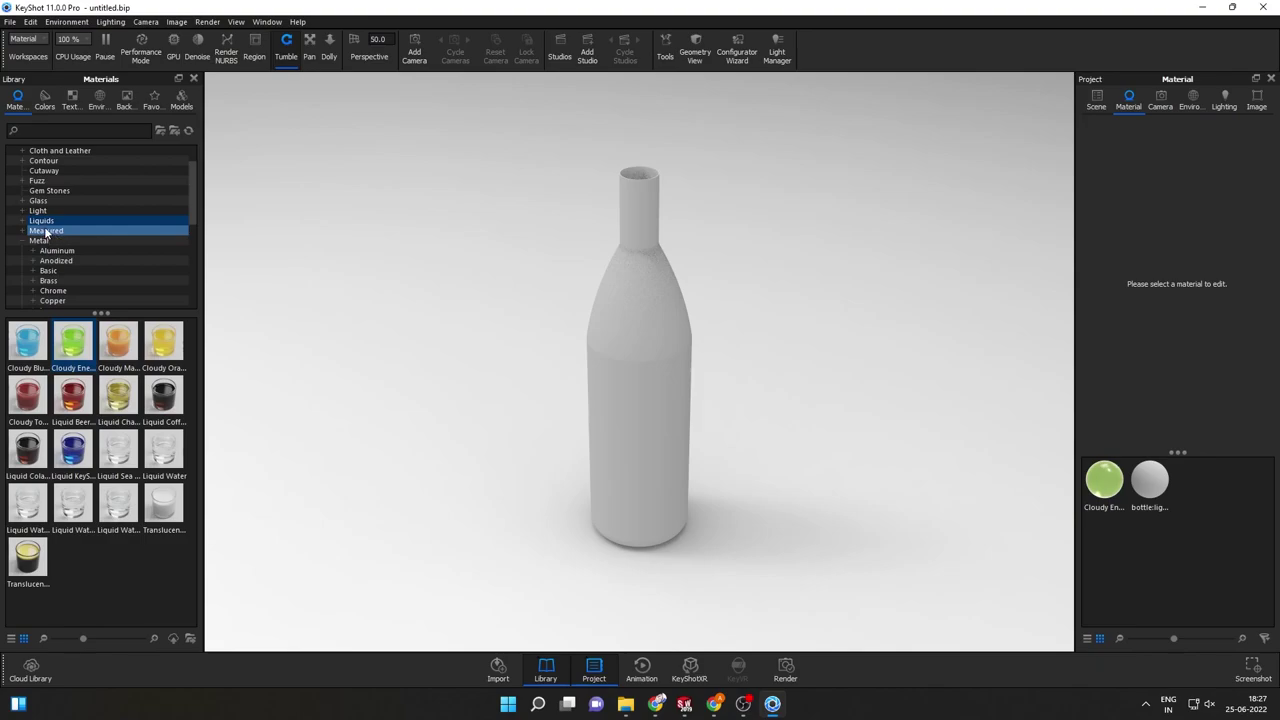
Scroll through the material library and collapse the Metal category
scroll(59, 267, down, 1)
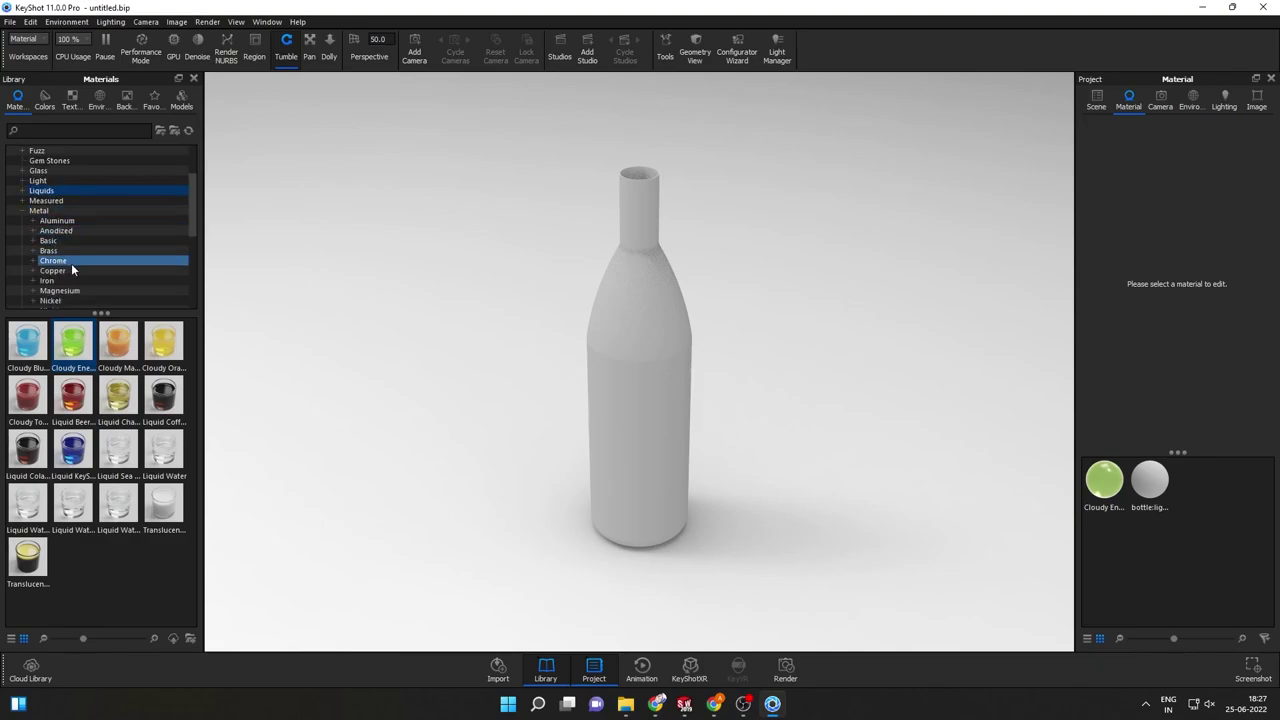
scroll(69, 252, down, 1)
scroll(71, 254, down, 2)
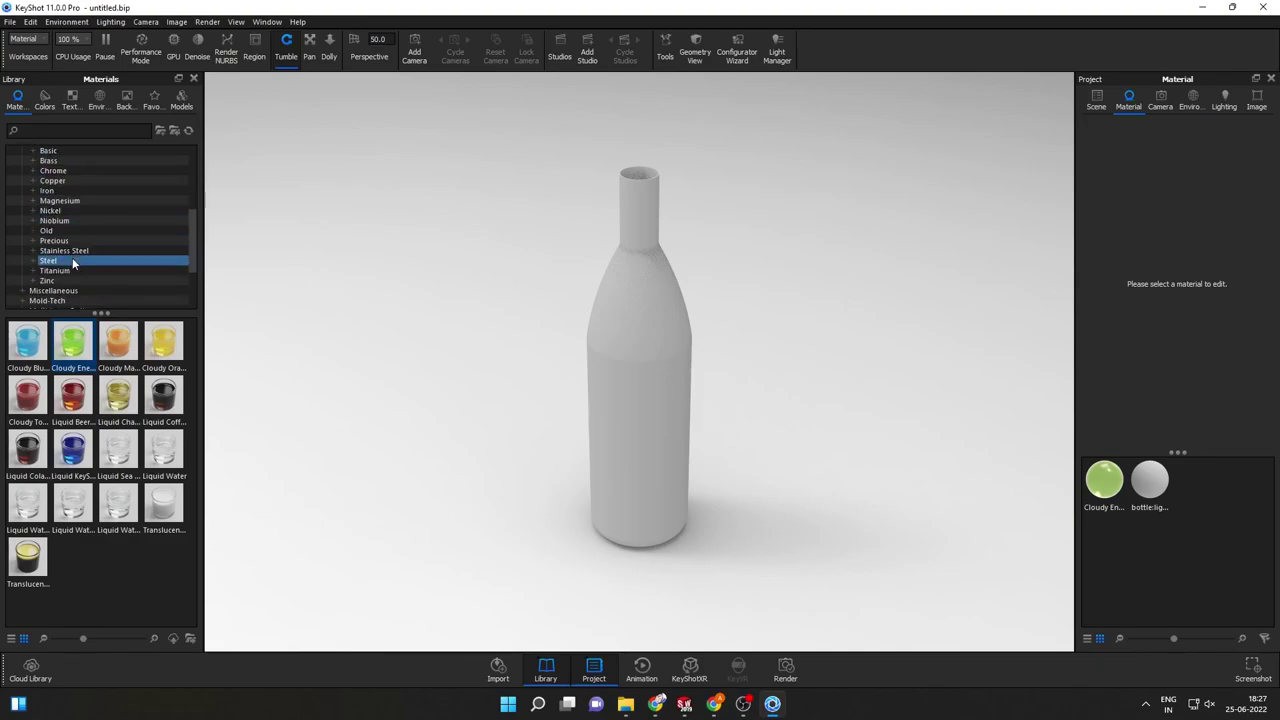
scroll(72, 260, down, 3)
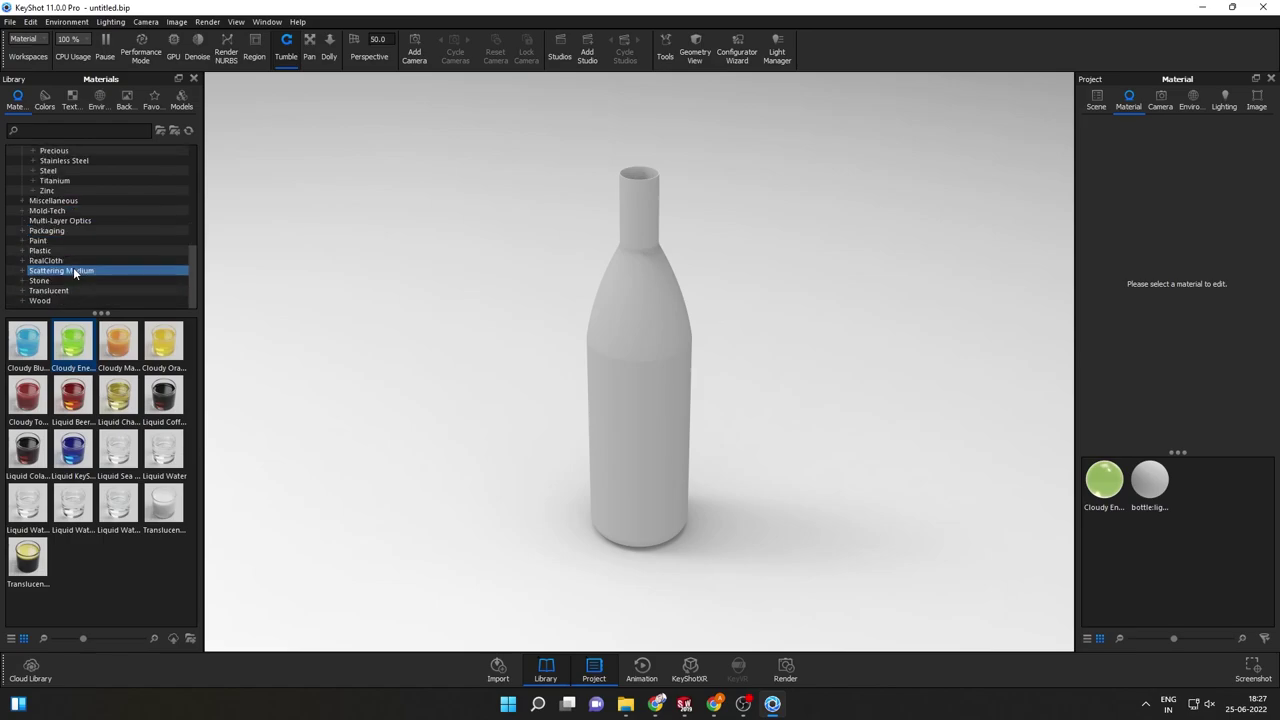
scroll(73, 267, up, 4)
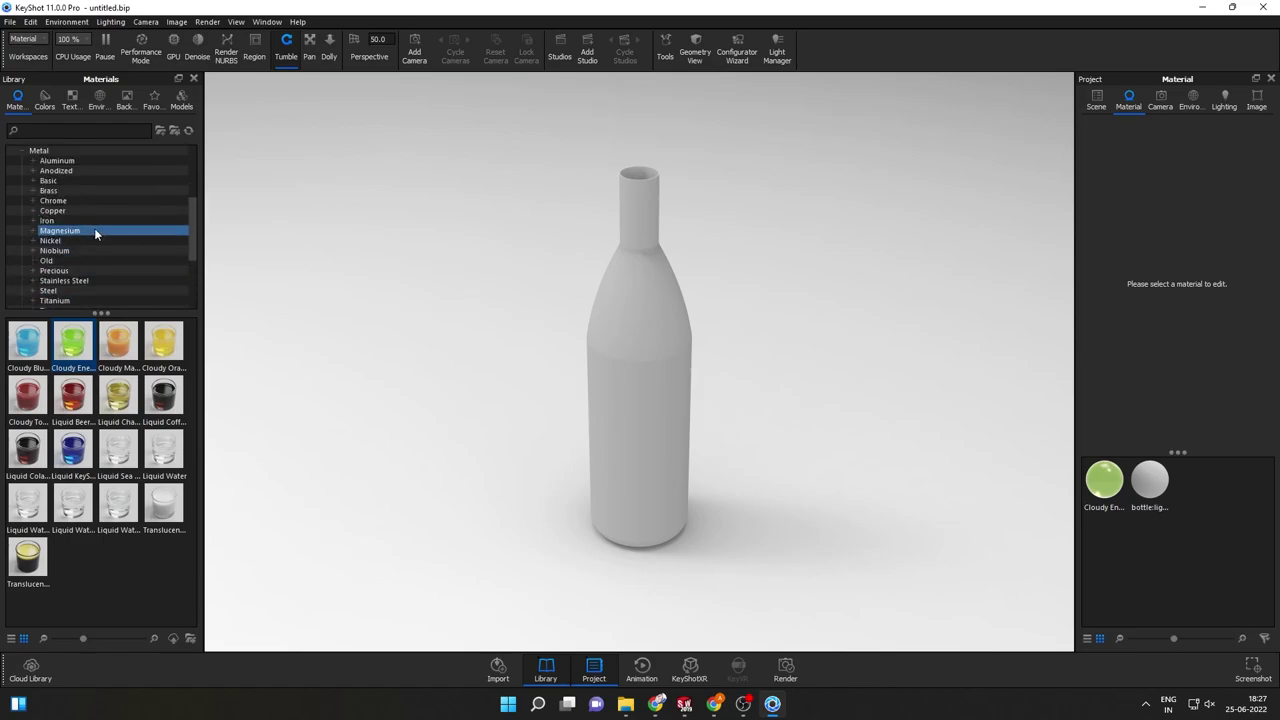
scroll(95, 233, up, 1)
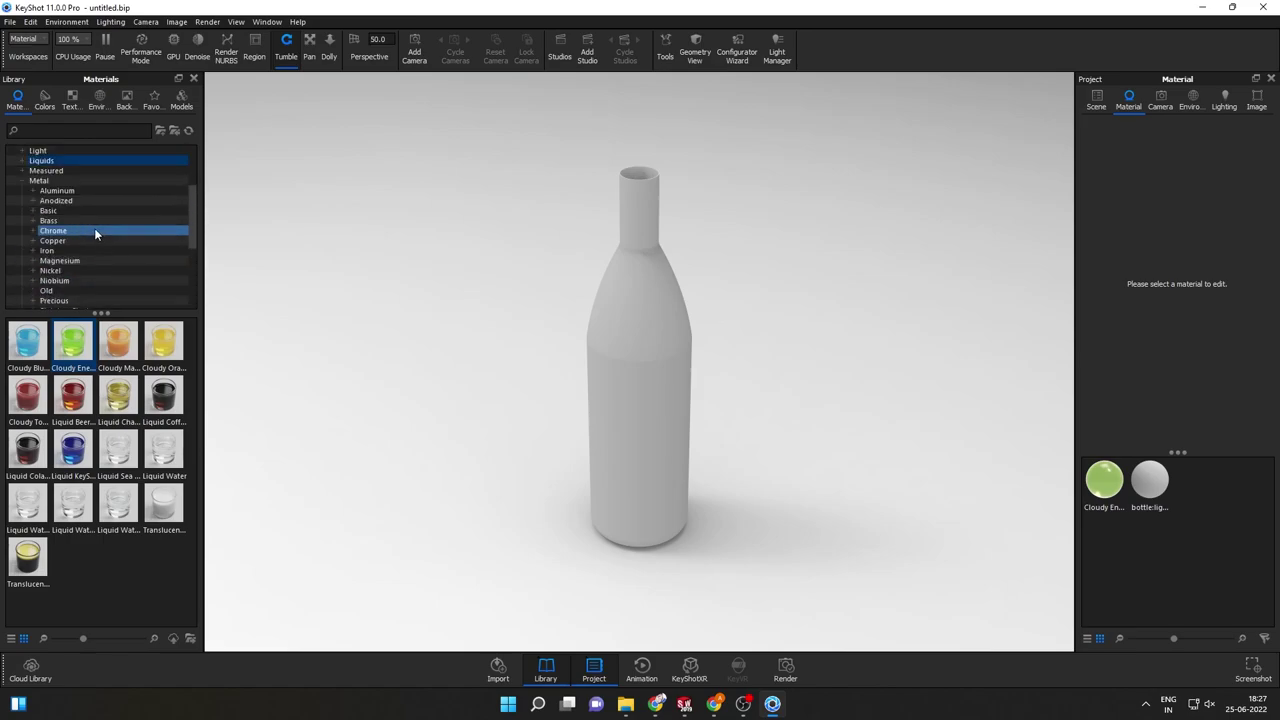
click(23, 180)
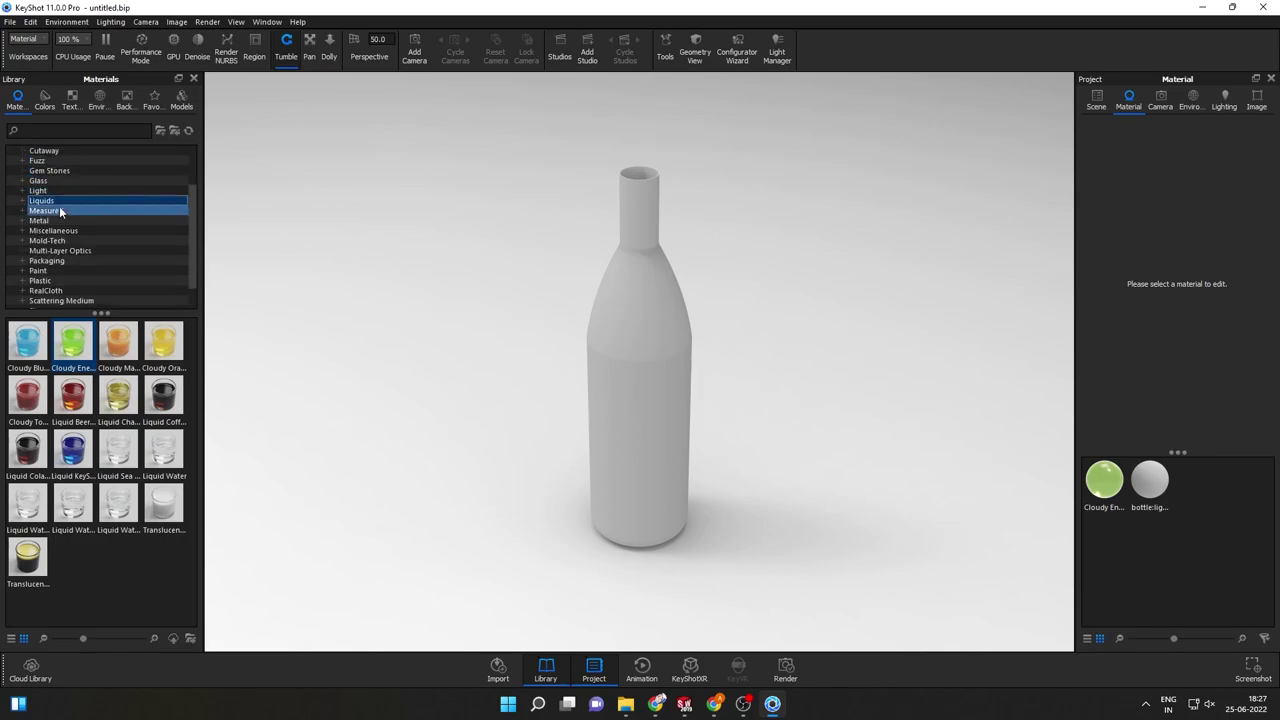
Try the green and white Clear Shiny plastics on the bottle glass
double_click(40, 282)
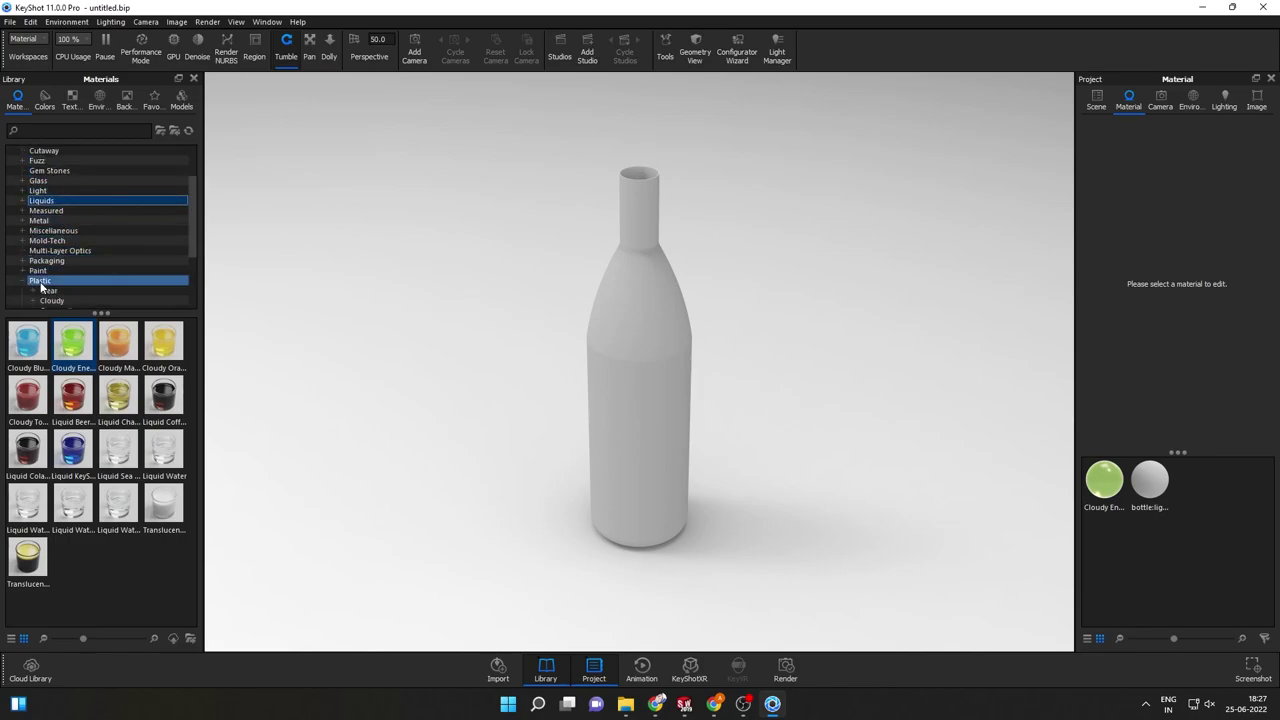
click(47, 290)
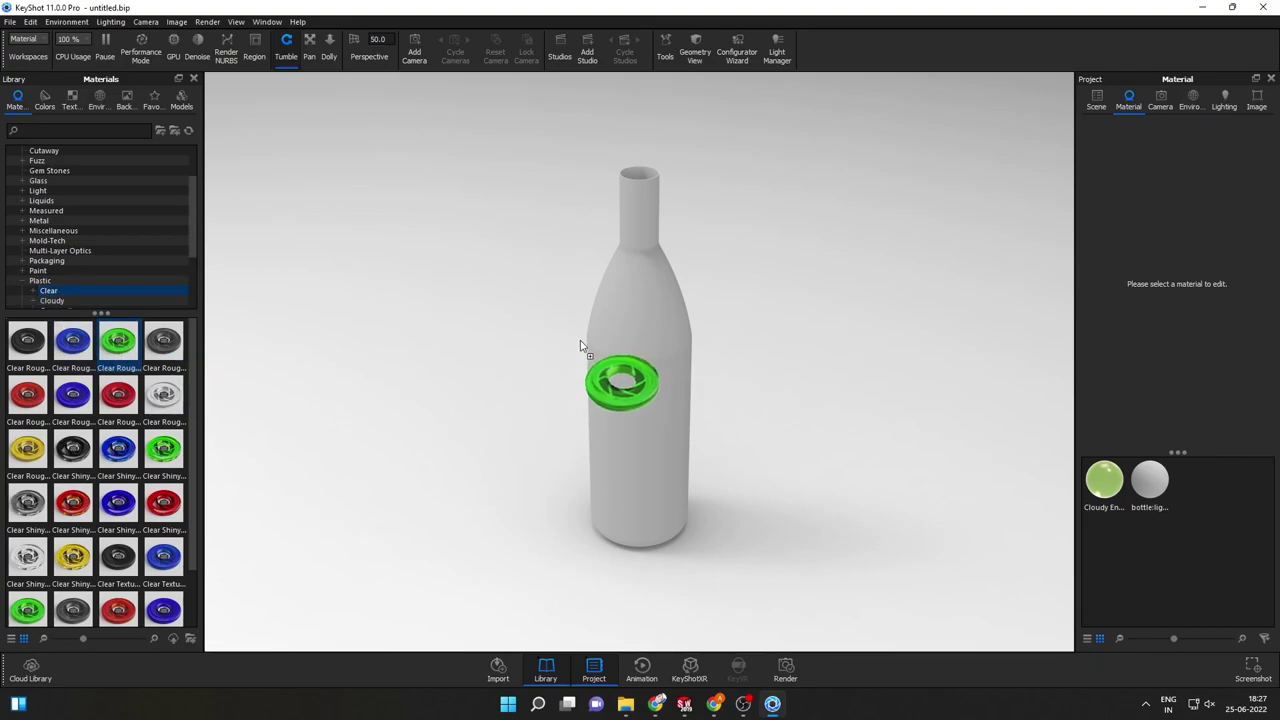
drag(118, 341, 610, 315)
drag(836, 305, 822, 263)
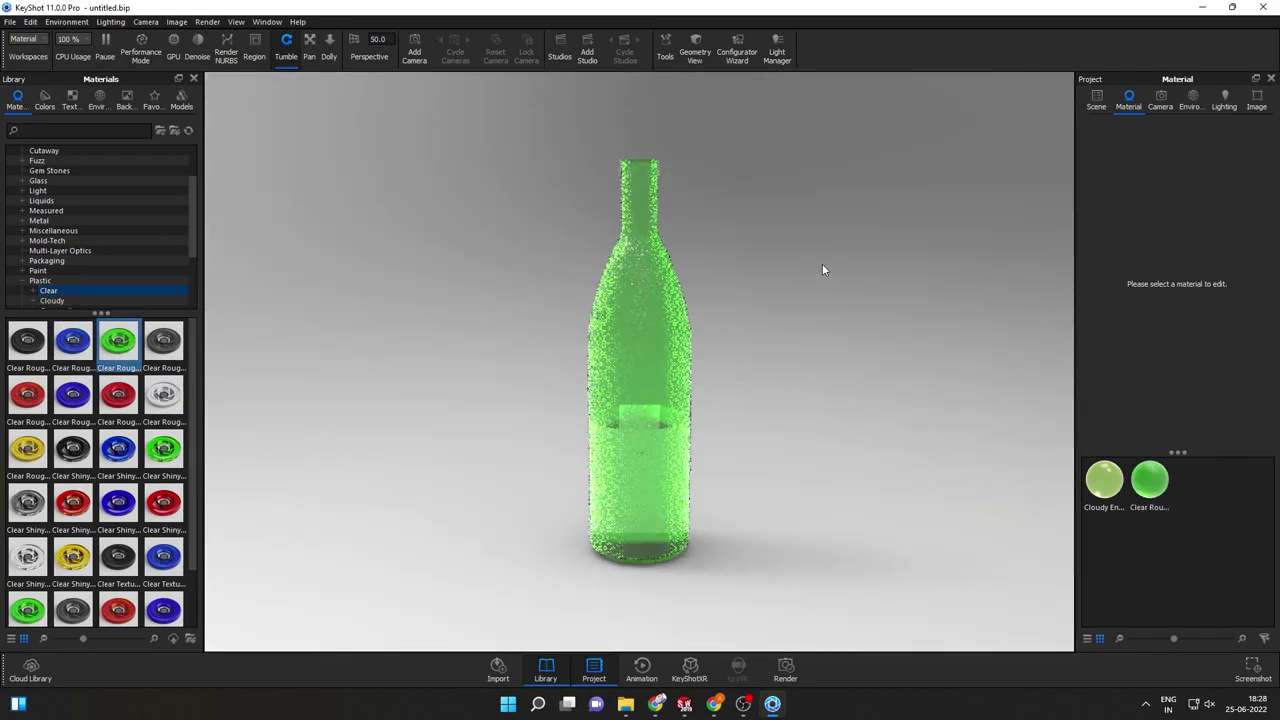
drag(163, 395, 668, 314)
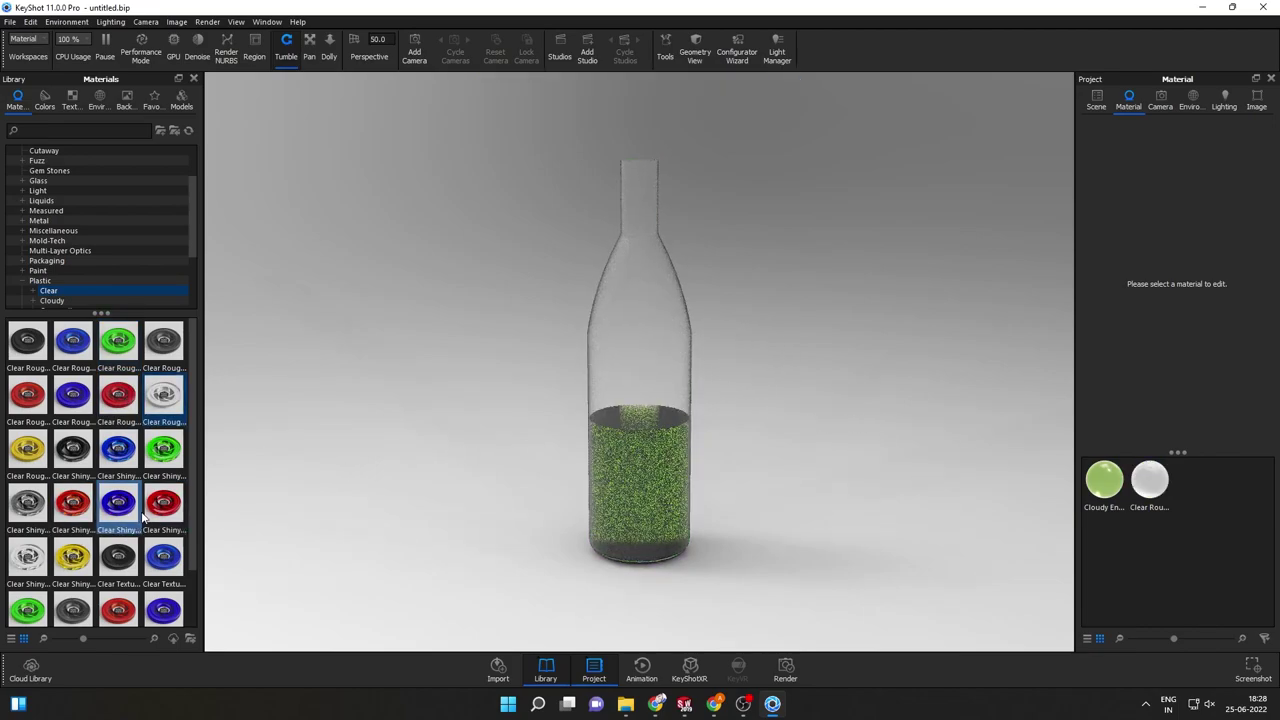
Try red Clear Shiny plastic, then settle on yellow Clear Shiny for the glass
drag(163, 503, 668, 341)
mouse_move(72, 557)
mouse_down()
mouse_move(535, 341)
mouse_move(40, 575)
mouse_up()
scroll(40, 575, down, 2)
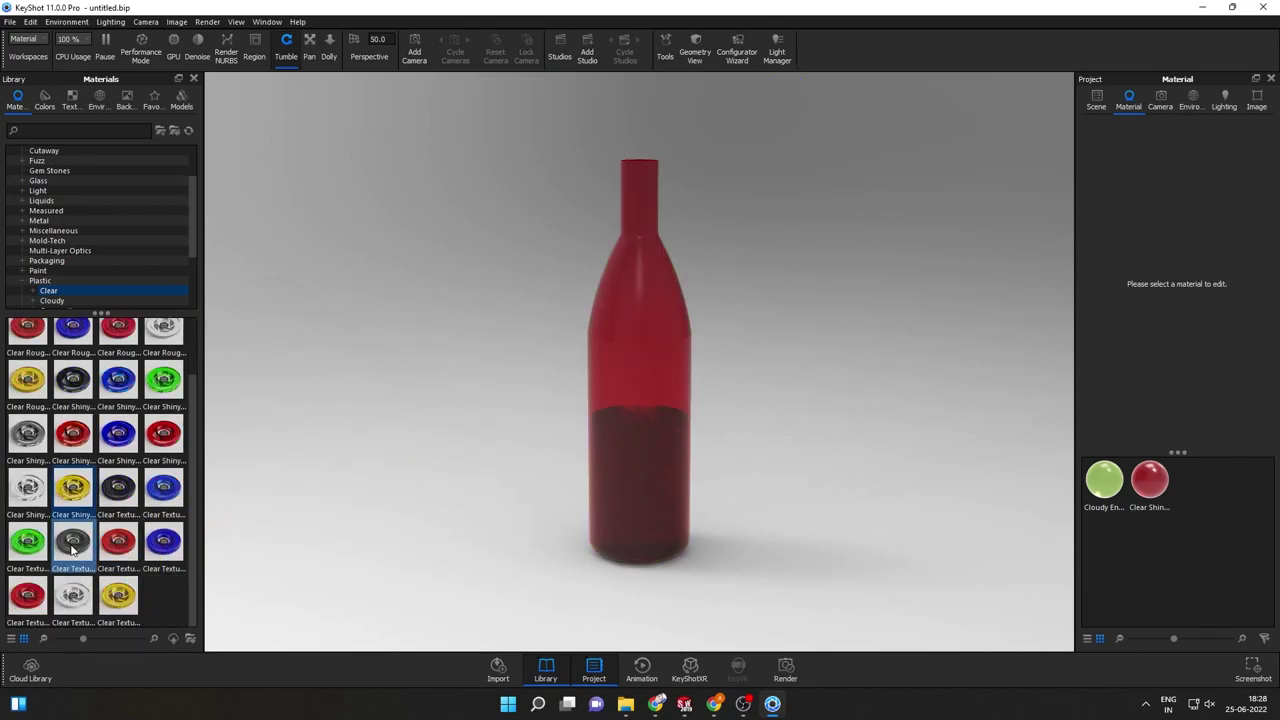
drag(72, 490, 622, 302)
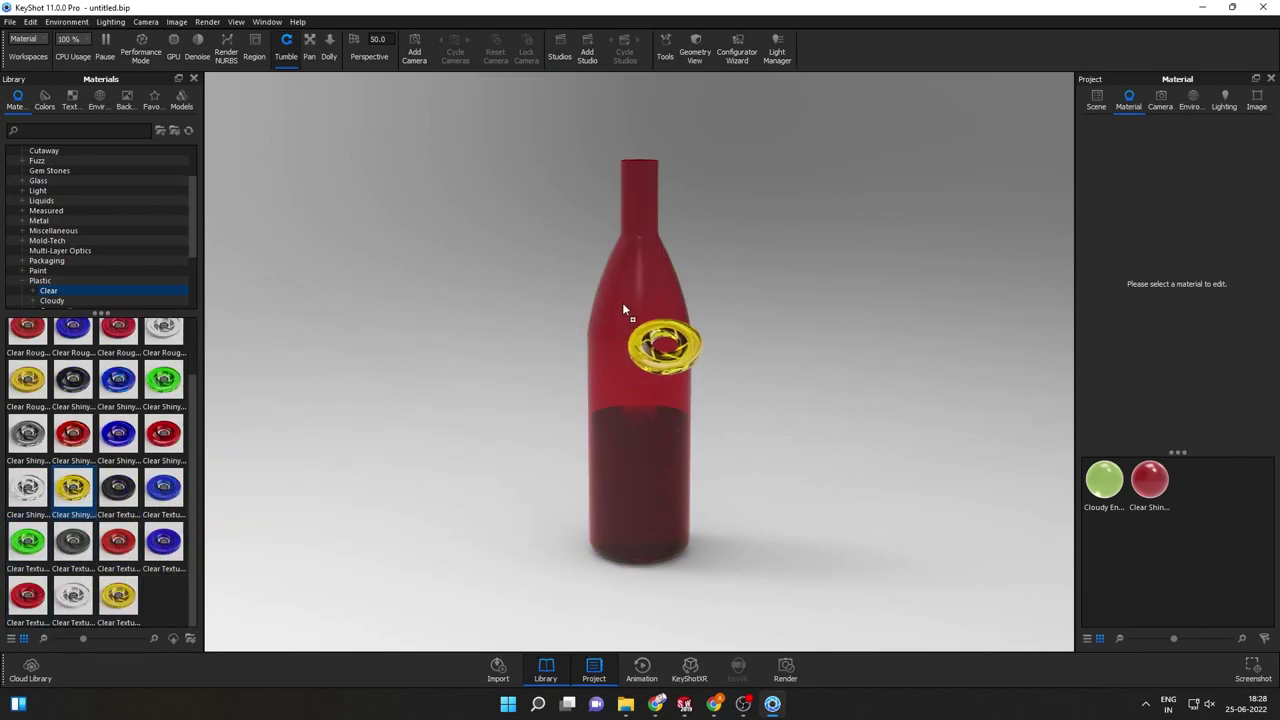
drag(546, 433, 650, 452)
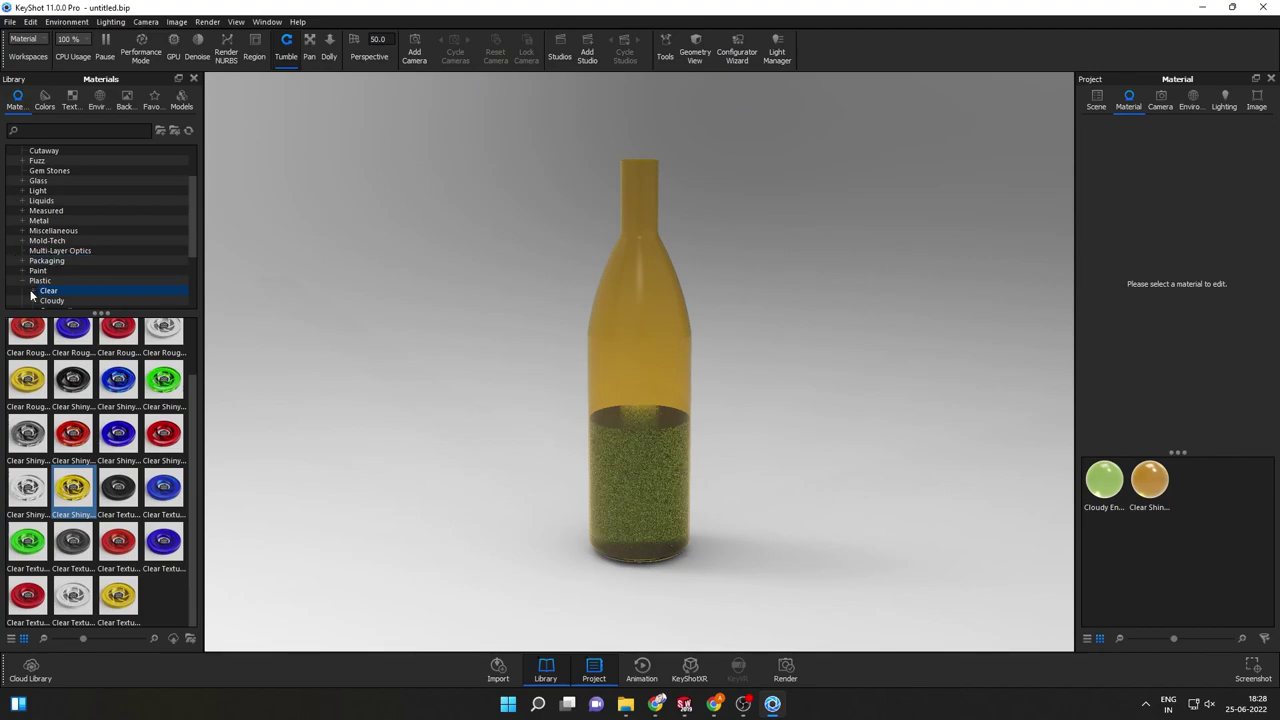
Find the Liquids category in the material library tree
scroll(60, 261, down, 2)
click(66, 247)
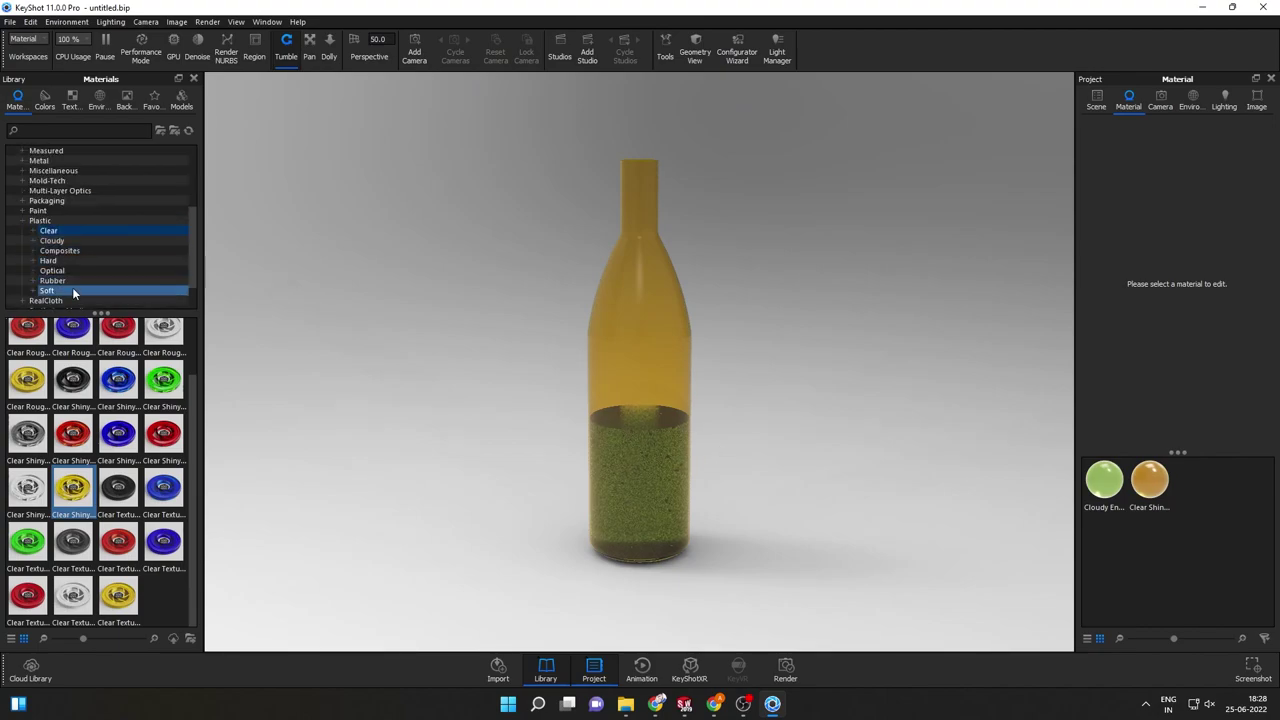
scroll(71, 292, down, 1)
scroll(68, 268, down, 1)
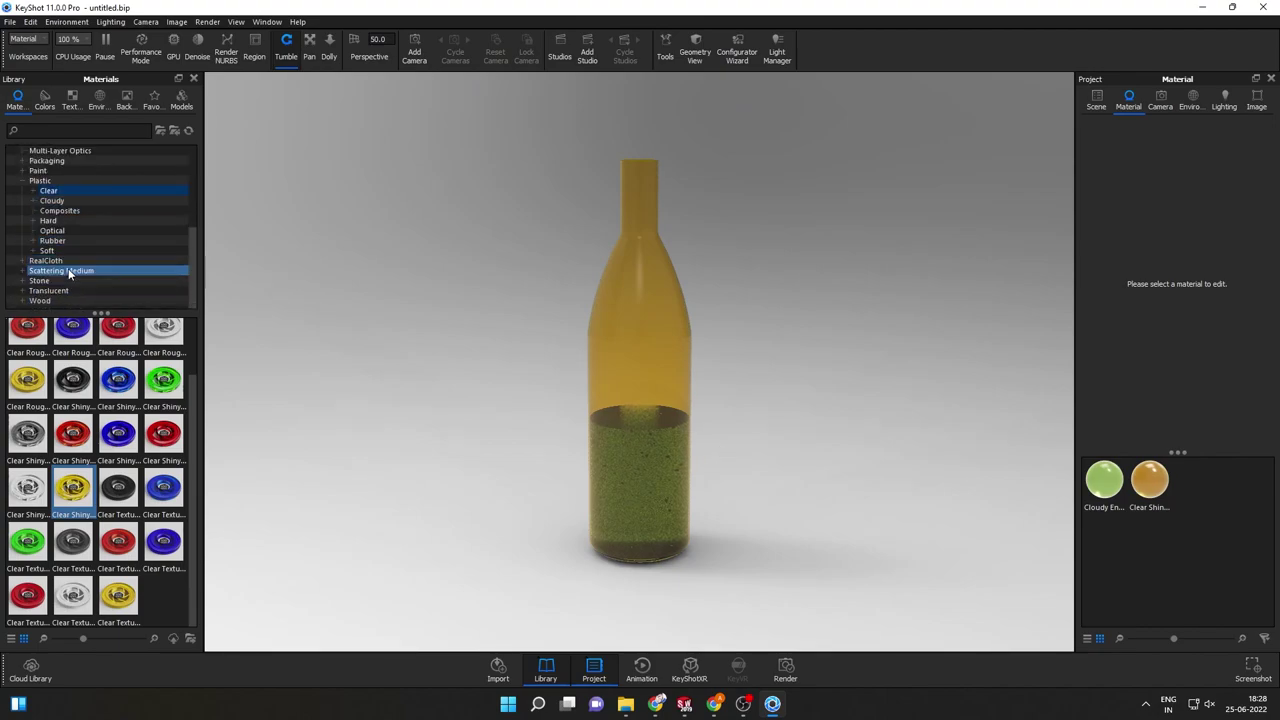
scroll(69, 270, up, 1)
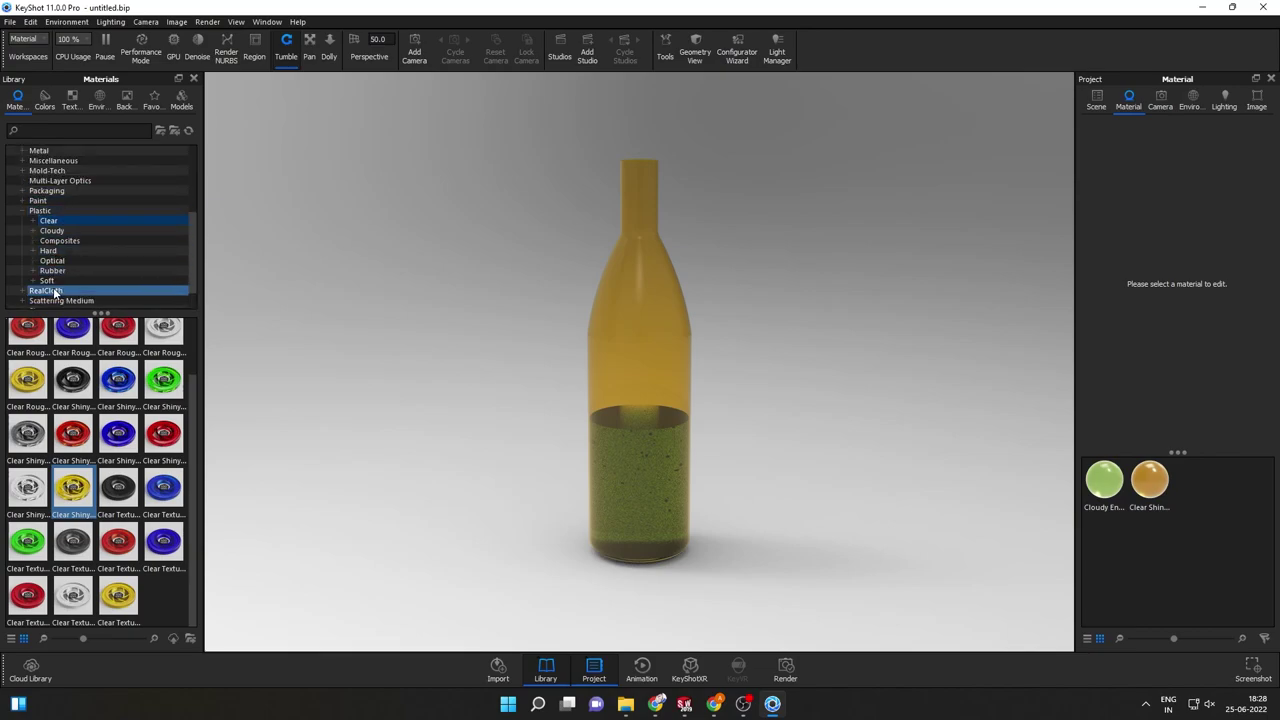
scroll(69, 198, up, 1)
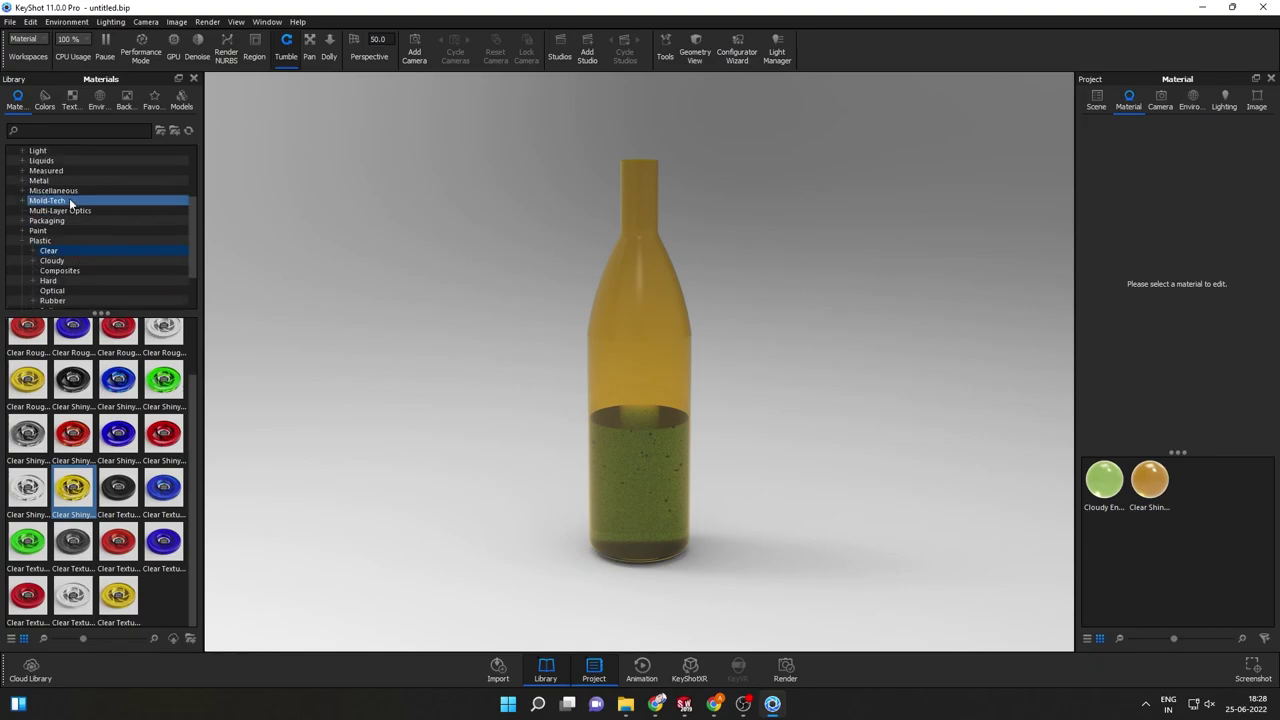
scroll(69, 198, up, 1)
scroll(69, 198, up, 1)
scroll(69, 198, up, 1)
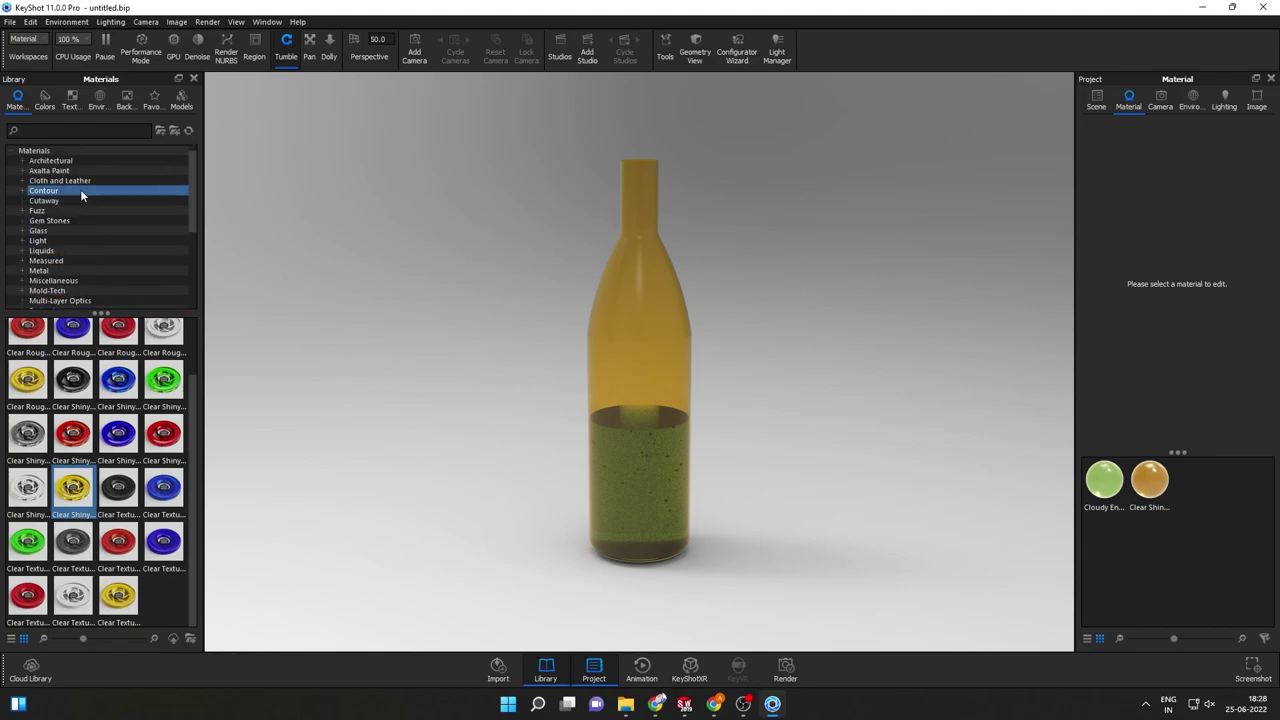
click(94, 252)
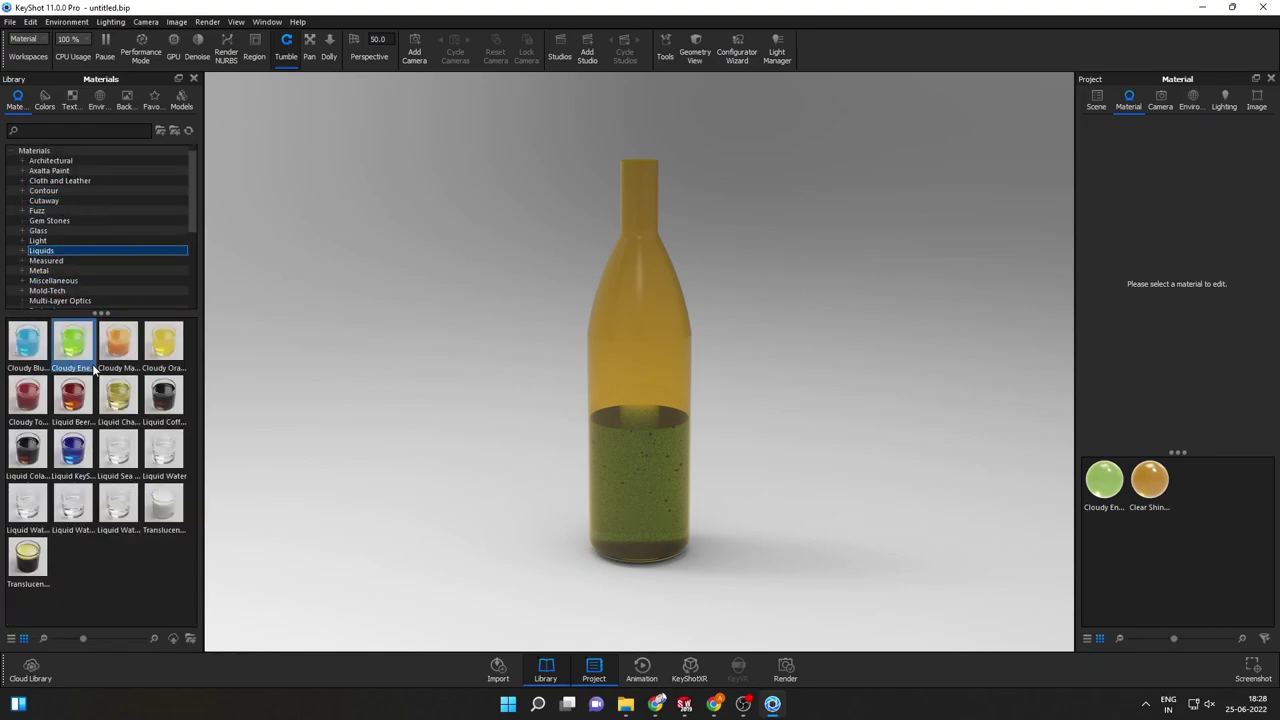
Replace the Cloudy Energy liquid with Liquid Beer, then preview Liquid Coffee
mouse_move(70, 403)
mouse_down()
mouse_move(645, 454)
mouse_move(1186, 480)
mouse_move(1167, 486)
mouse_up()
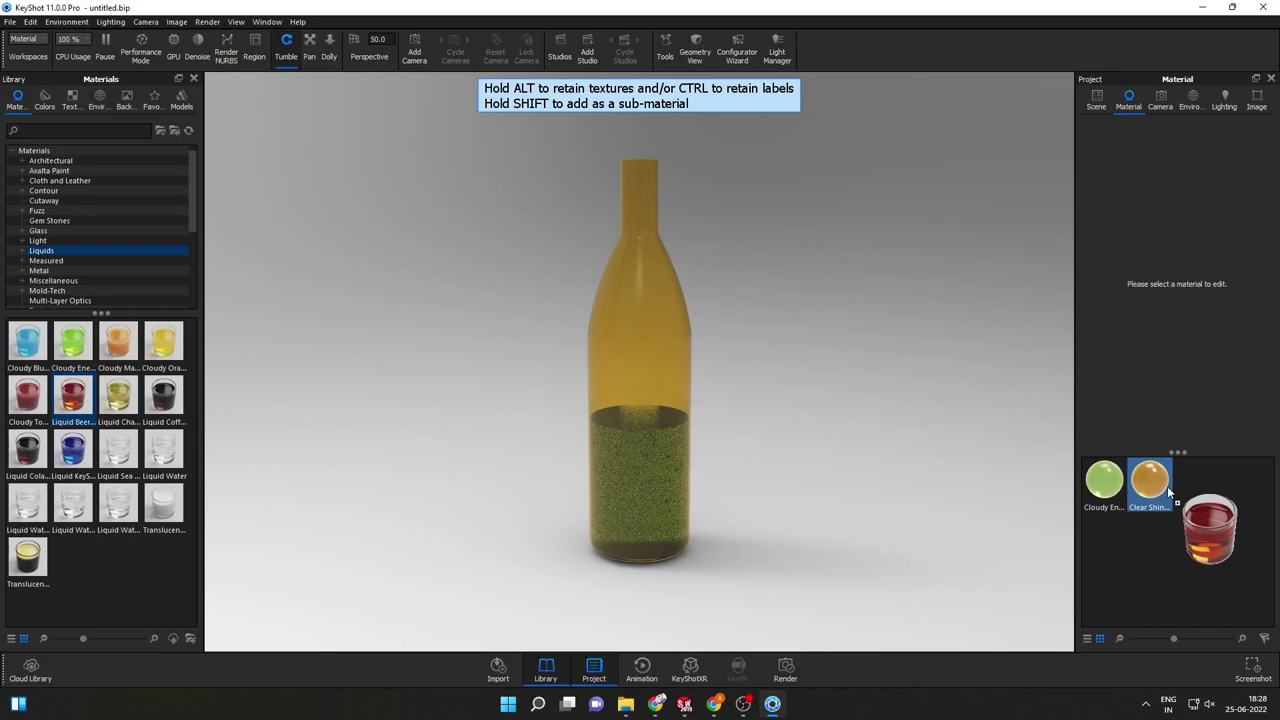
drag(1167, 486, 1110, 488)
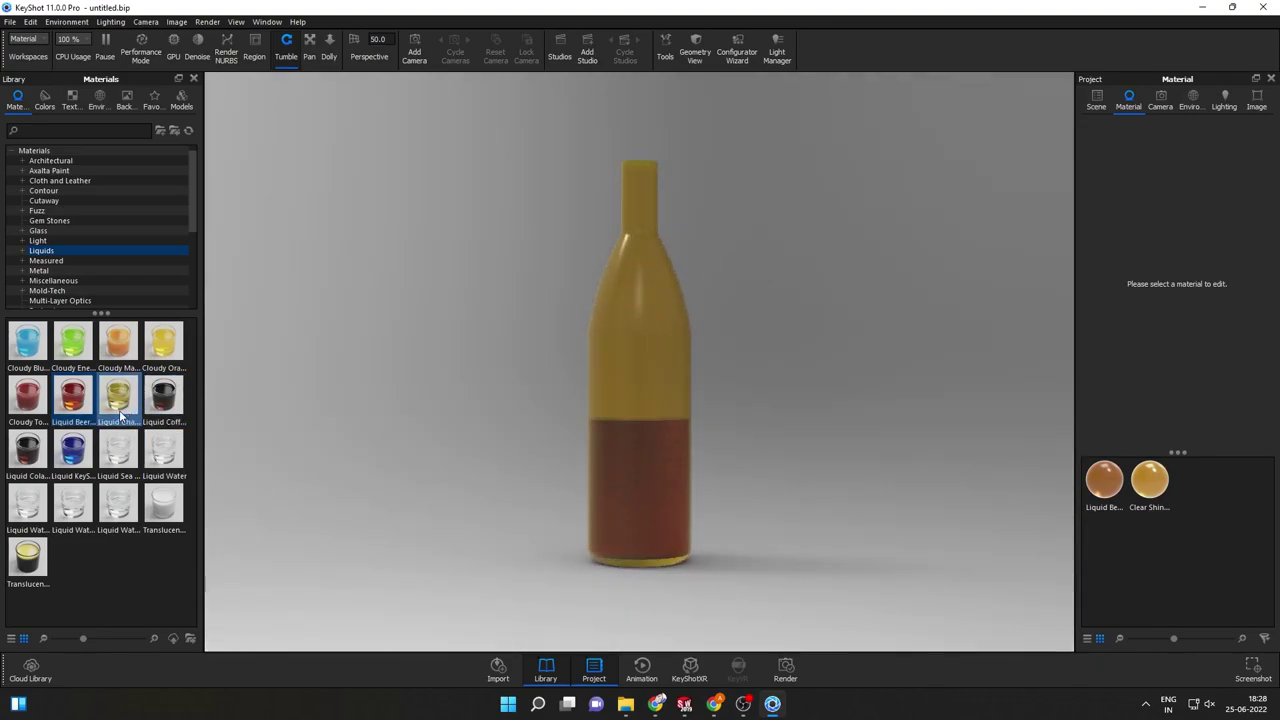
mouse_move(163, 395)
mouse_down()
mouse_move(864, 480)
mouse_move(1097, 490)
mouse_move(668, 363)
mouse_move(141, 456)
mouse_move(168, 452)
mouse_up()
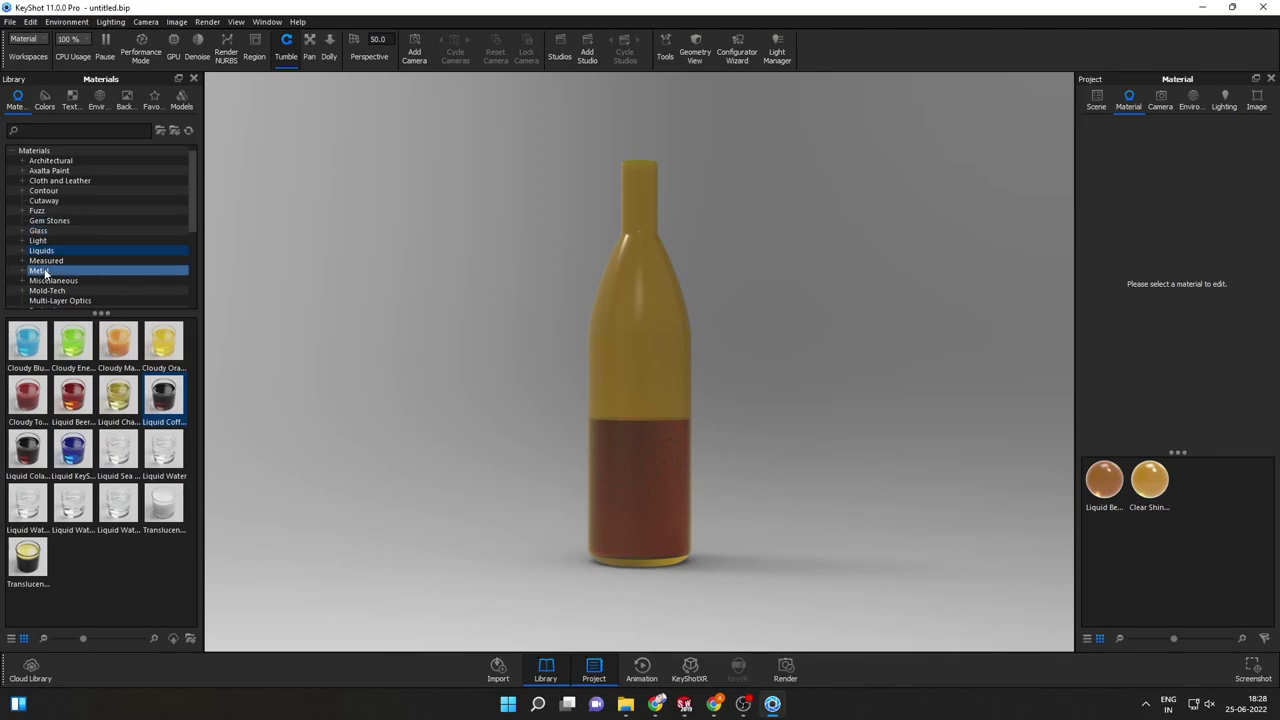
scroll(44, 272, down, 1)
scroll(44, 272, down, 1)
click(40, 260)
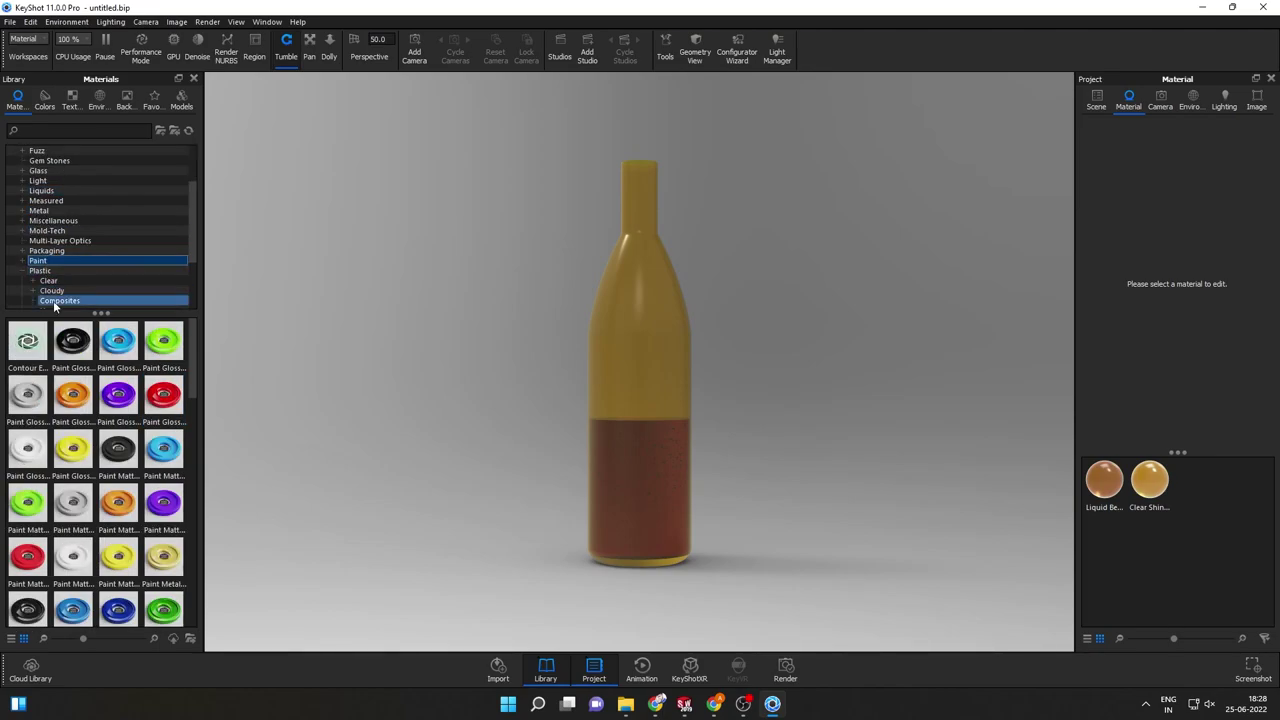
mouse_move(72, 340)
mouse_down()
mouse_move(348, 377)
mouse_move(62, 359)
mouse_up()
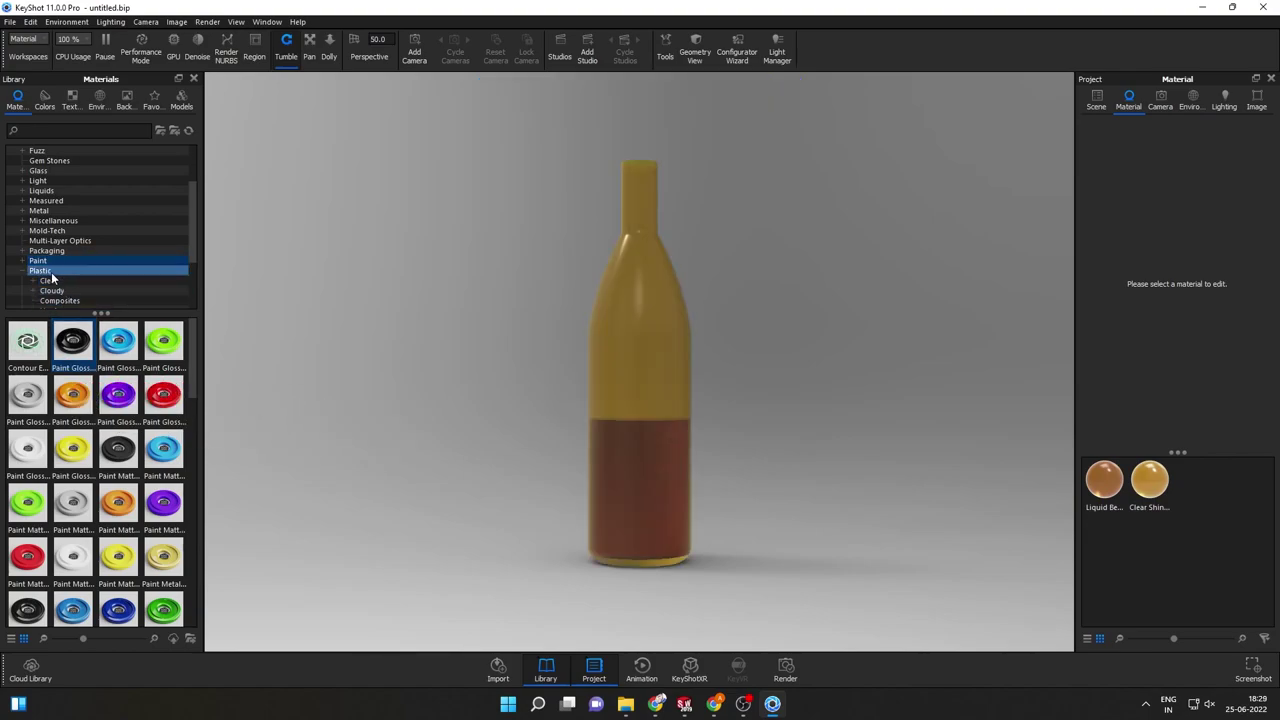
click(48, 280)
mouse_move(60, 338)
mouse_down()
mouse_move(675, 348)
mouse_move(165, 345)
mouse_up()
mouse_move(163, 395)
mouse_down()
mouse_move(686, 361)
mouse_move(122, 456)
mouse_up()
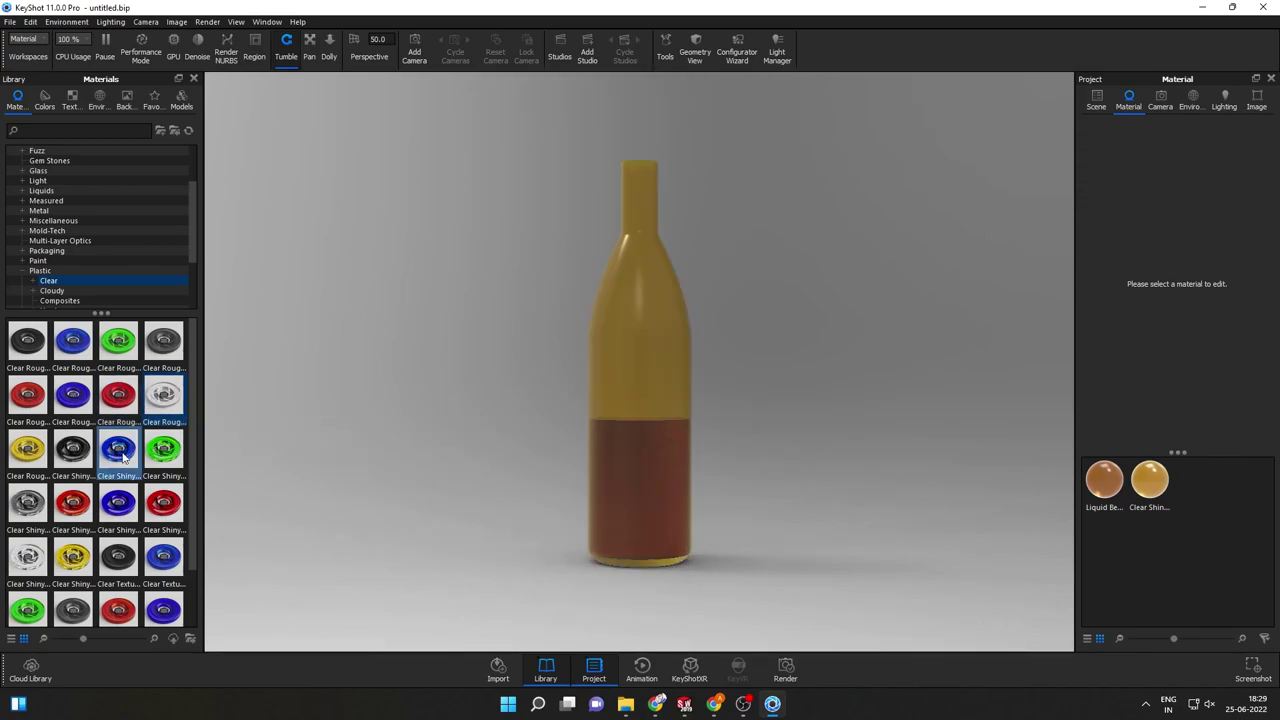
mouse_move(73, 503)
mouse_down()
mouse_move(647, 377)
mouse_move(168, 522)
mouse_up()
mouse_move(118, 448)
mouse_down()
mouse_move(678, 392)
mouse_move(160, 485)
mouse_up()
scroll(100, 470, down, 2)
mouse_move(73, 595)
mouse_down()
mouse_move(607, 368)
mouse_move(100, 560)
mouse_up()
mouse_move(73, 487)
mouse_down()
mouse_move(703, 368)
mouse_move(682, 369)
mouse_up()
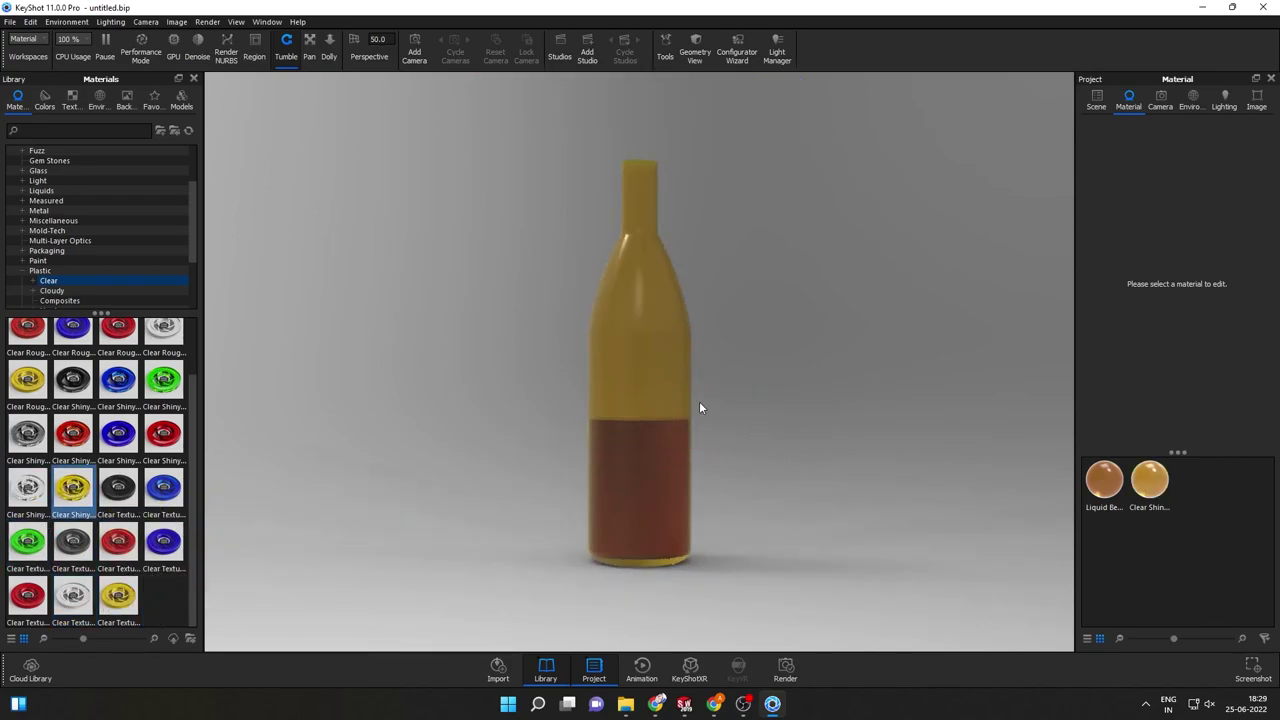
double_click(645, 353)
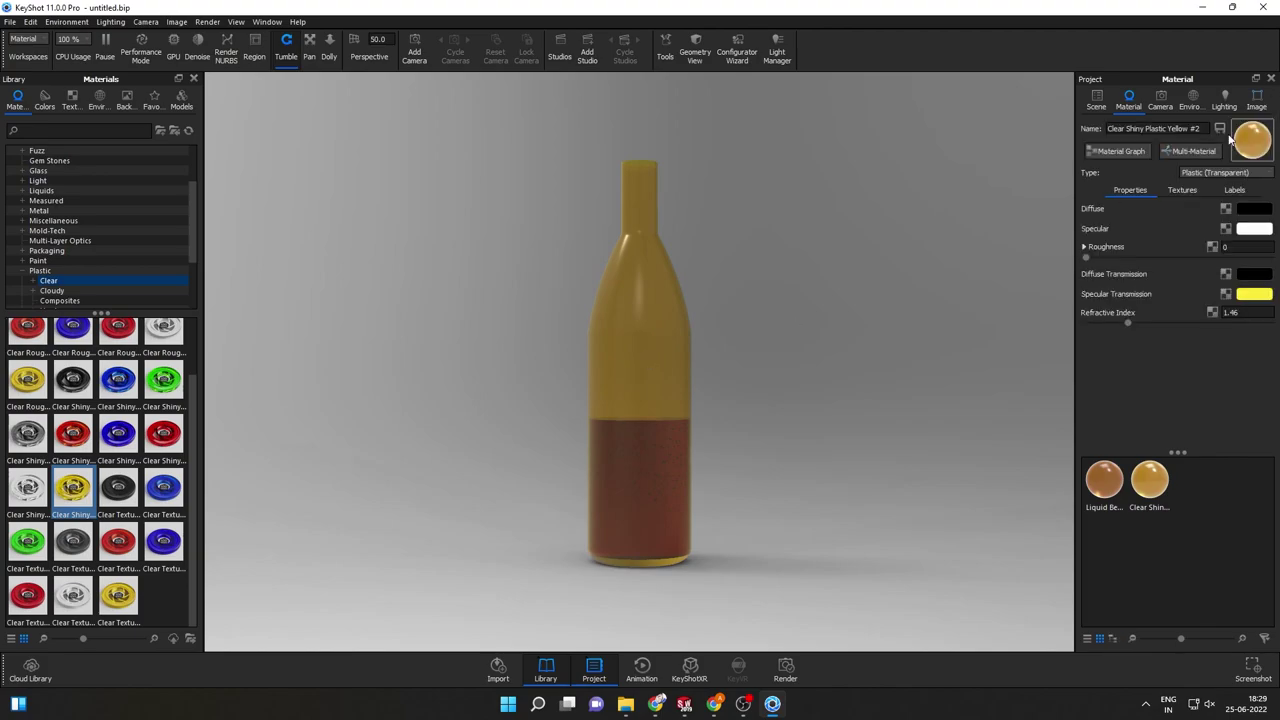
click(1234, 189)
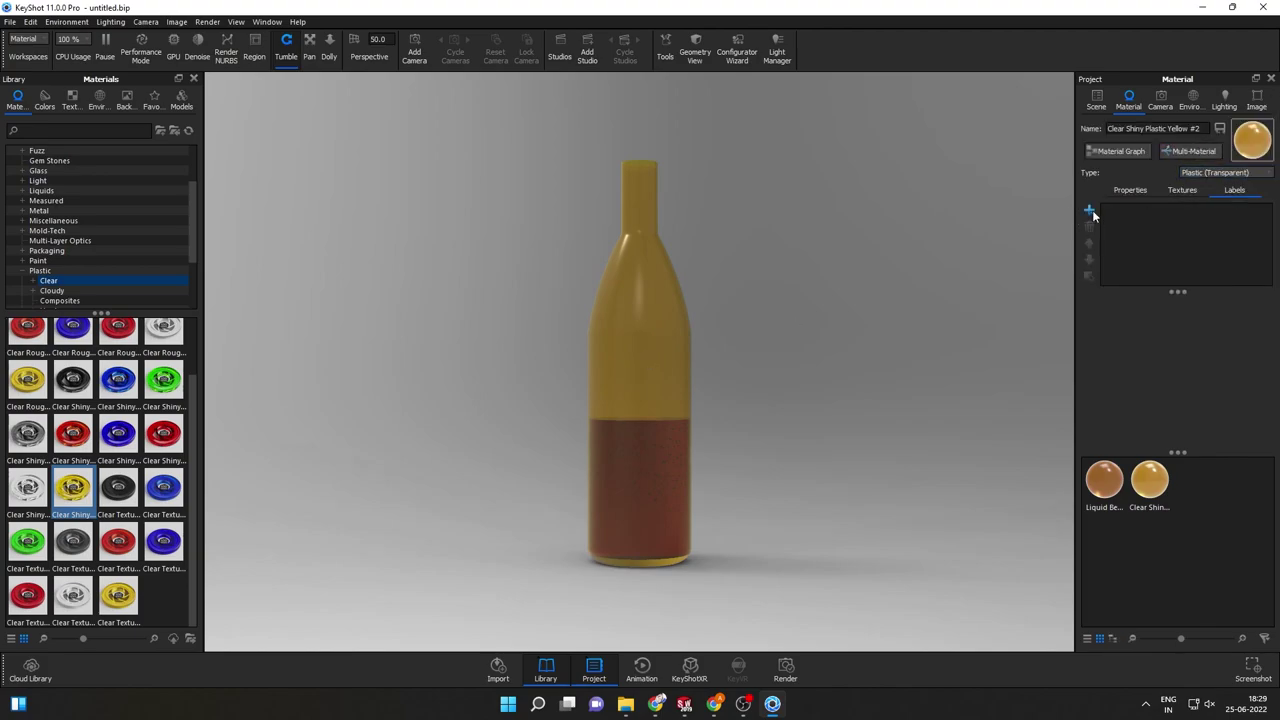
click(1090, 210)
click(1108, 213)
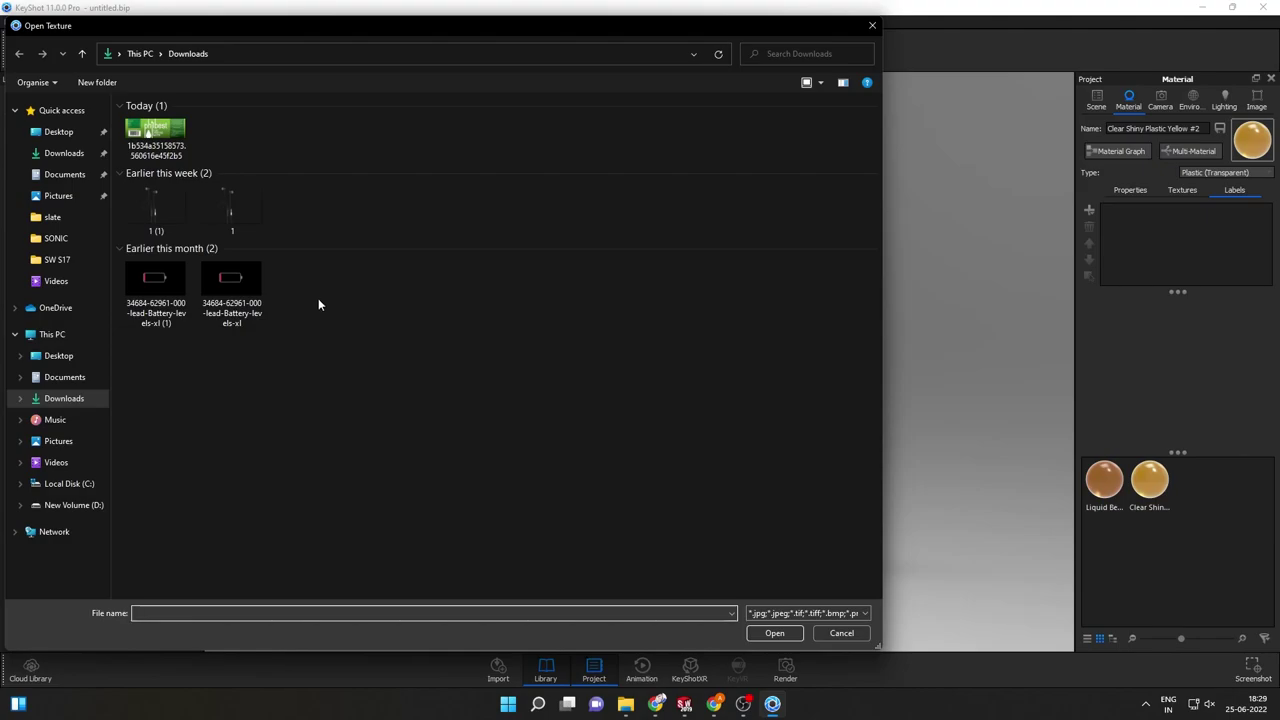
double_click(171, 176)
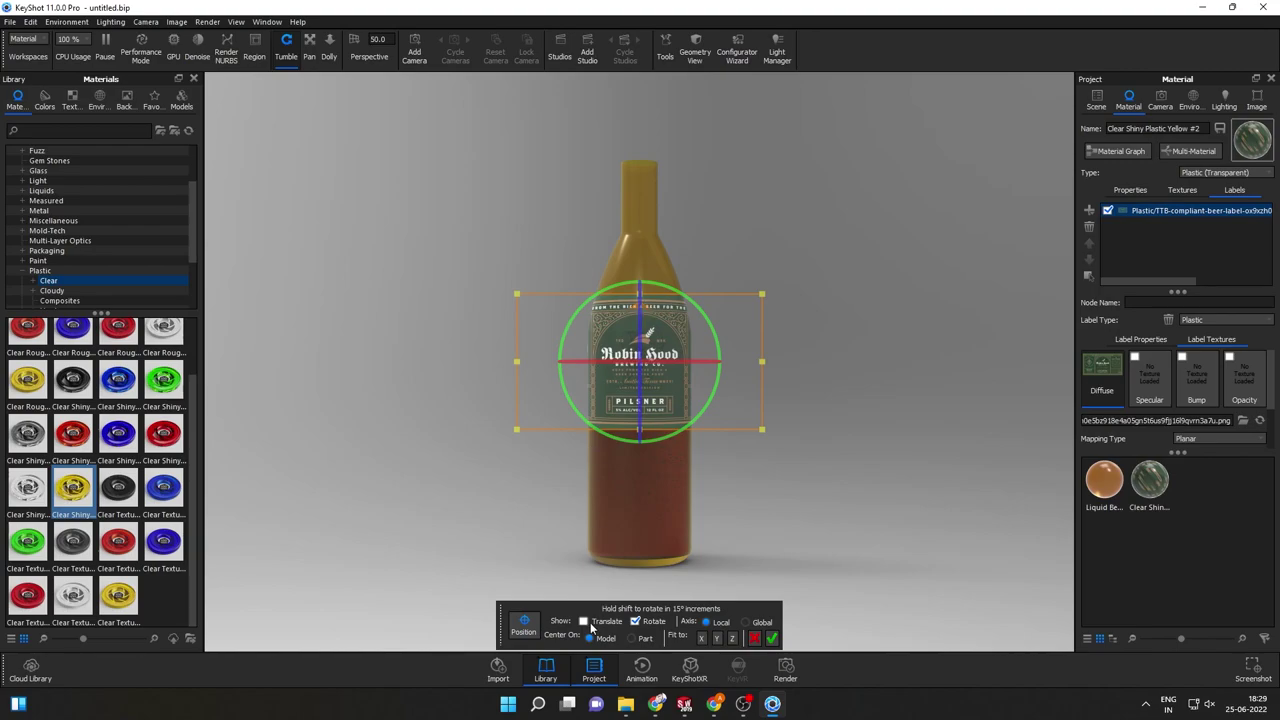
click(584, 621)
drag(636, 262, 638, 302)
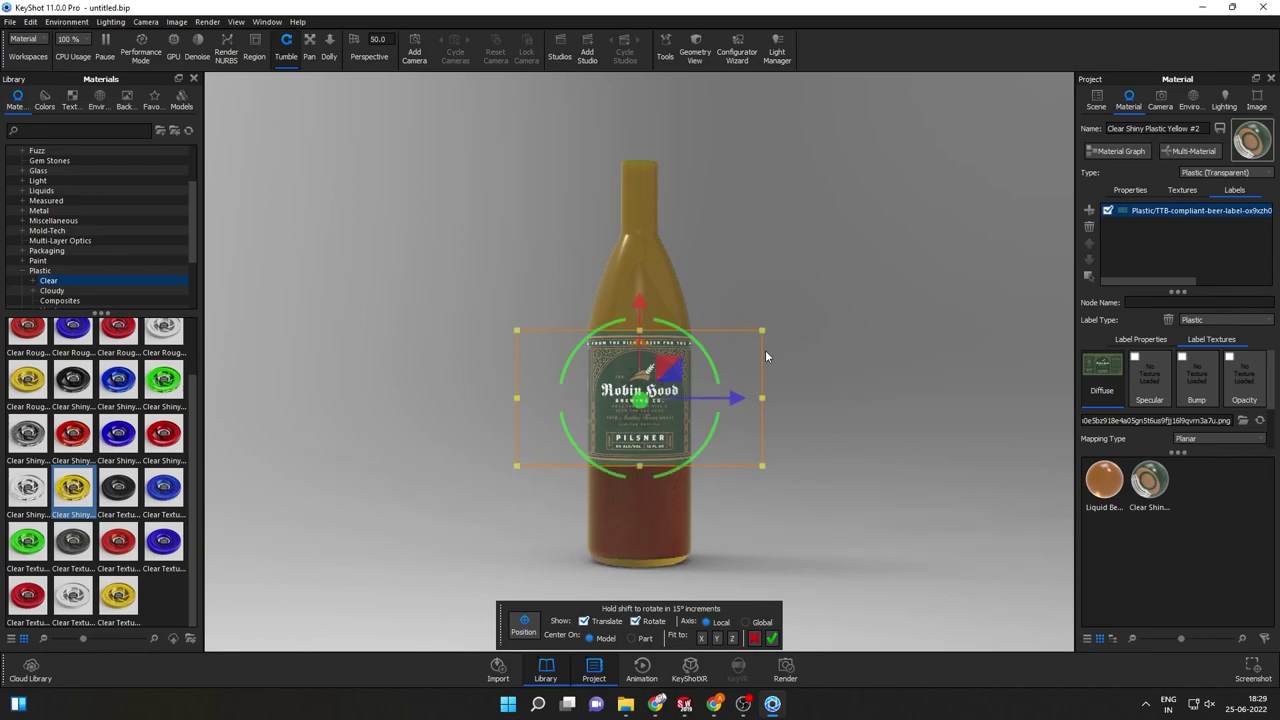
drag(762, 330, 752, 337)
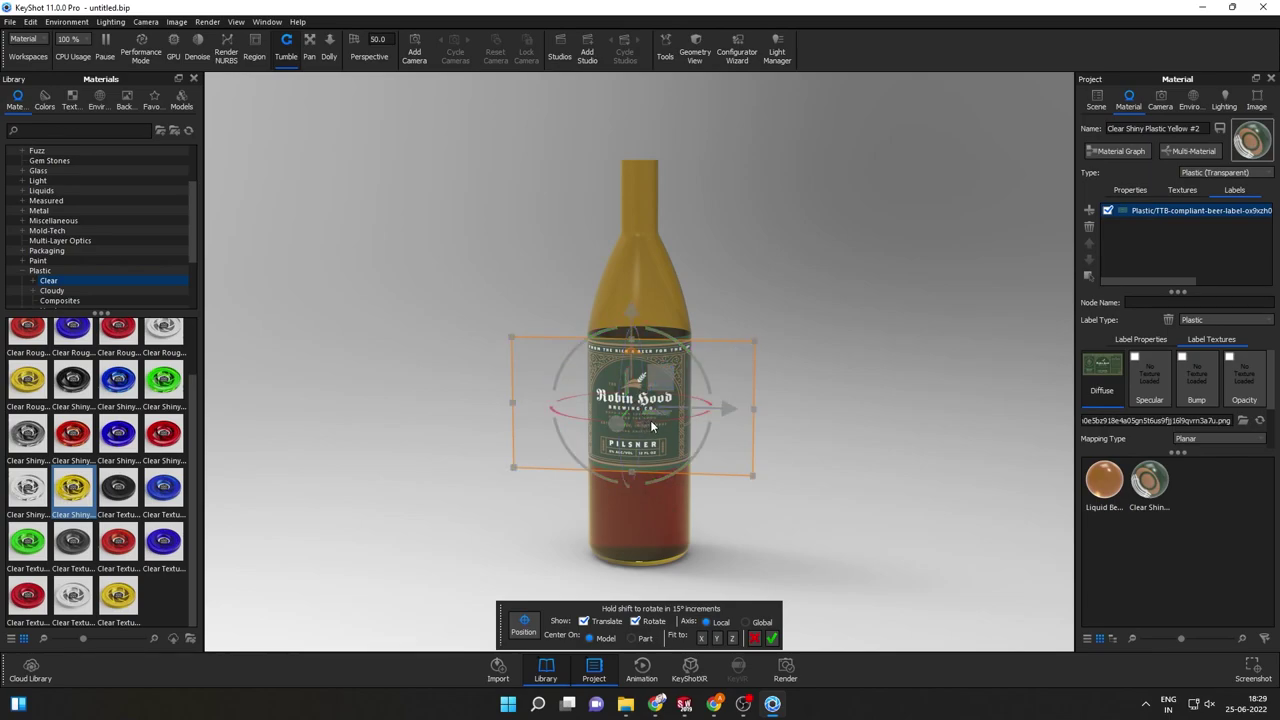
key(Delete)
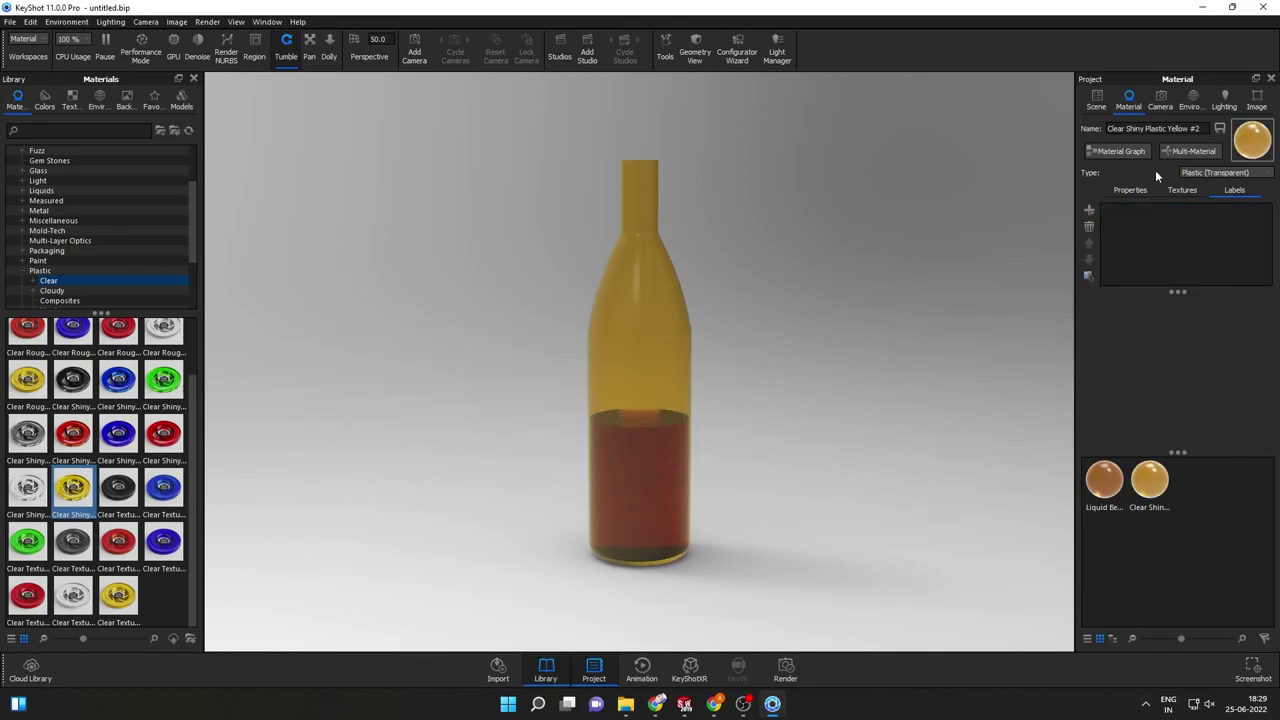
click(1089, 210)
click(1115, 213)
double_click(155, 168)
mouse_move(641, 268)
mouse_down()
mouse_move(647, 345)
mouse_move(651, 334)
mouse_up()
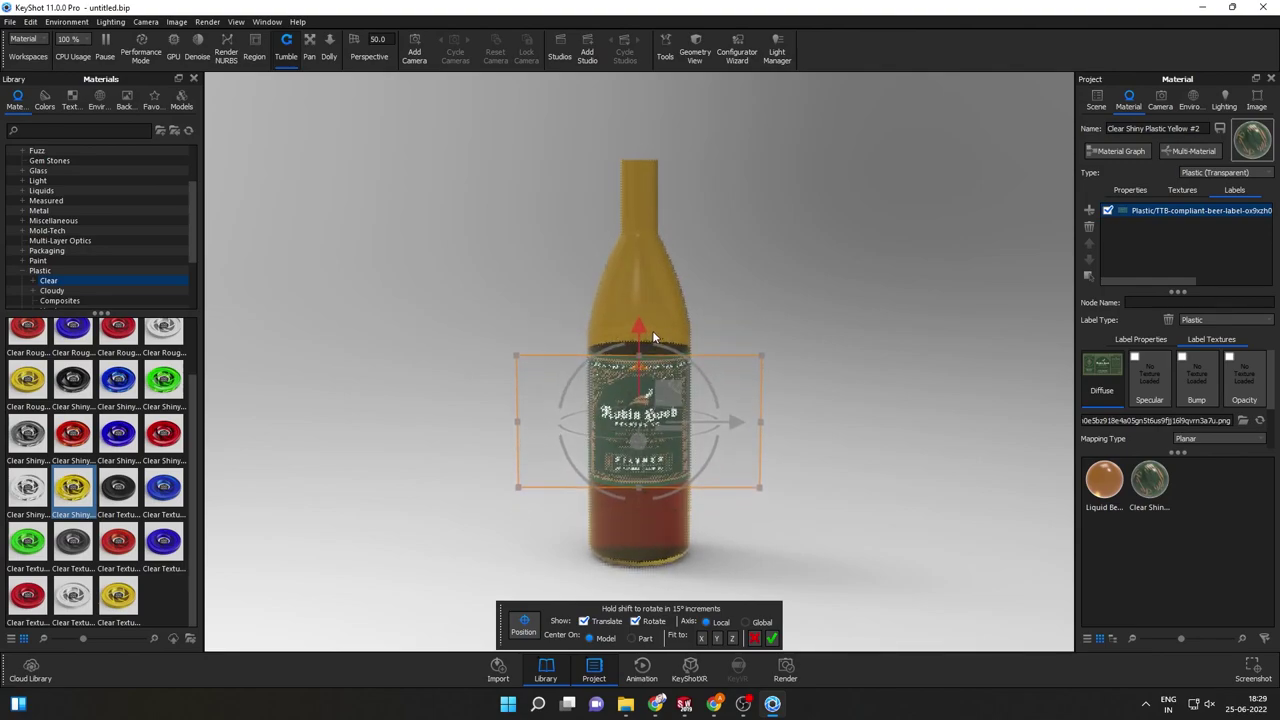
click(766, 640)
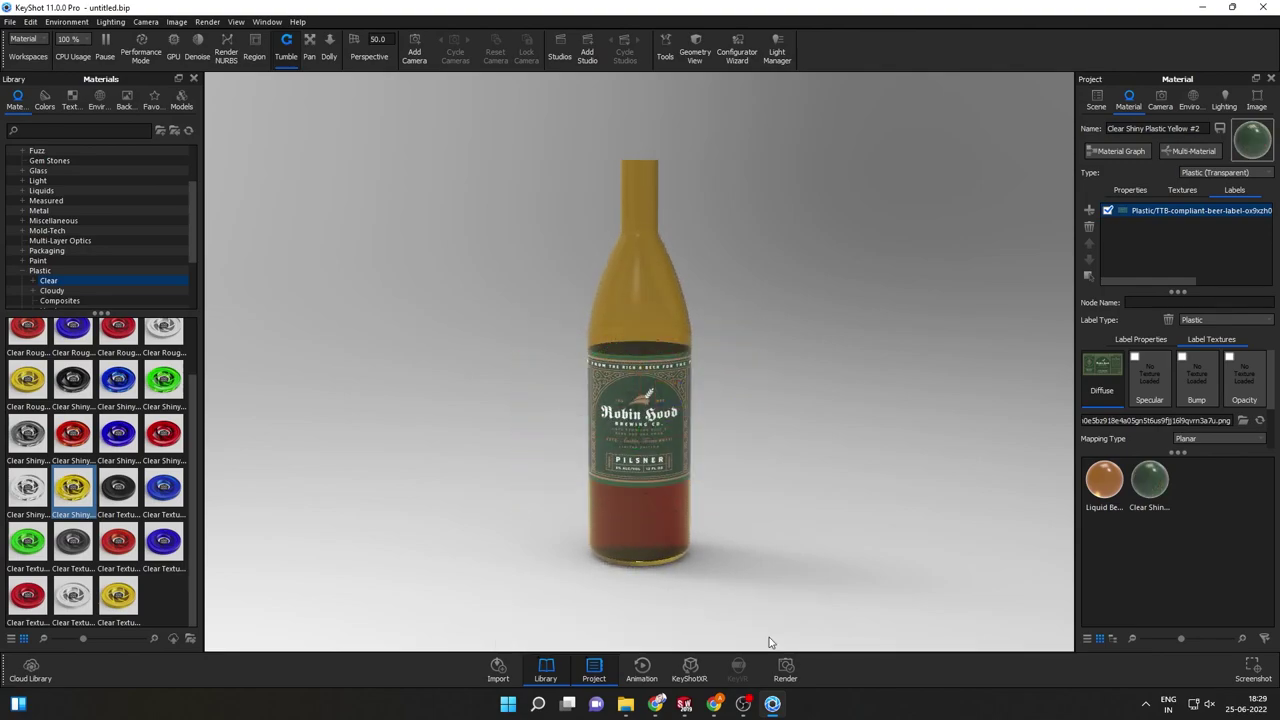
drag(774, 434, 886, 404)
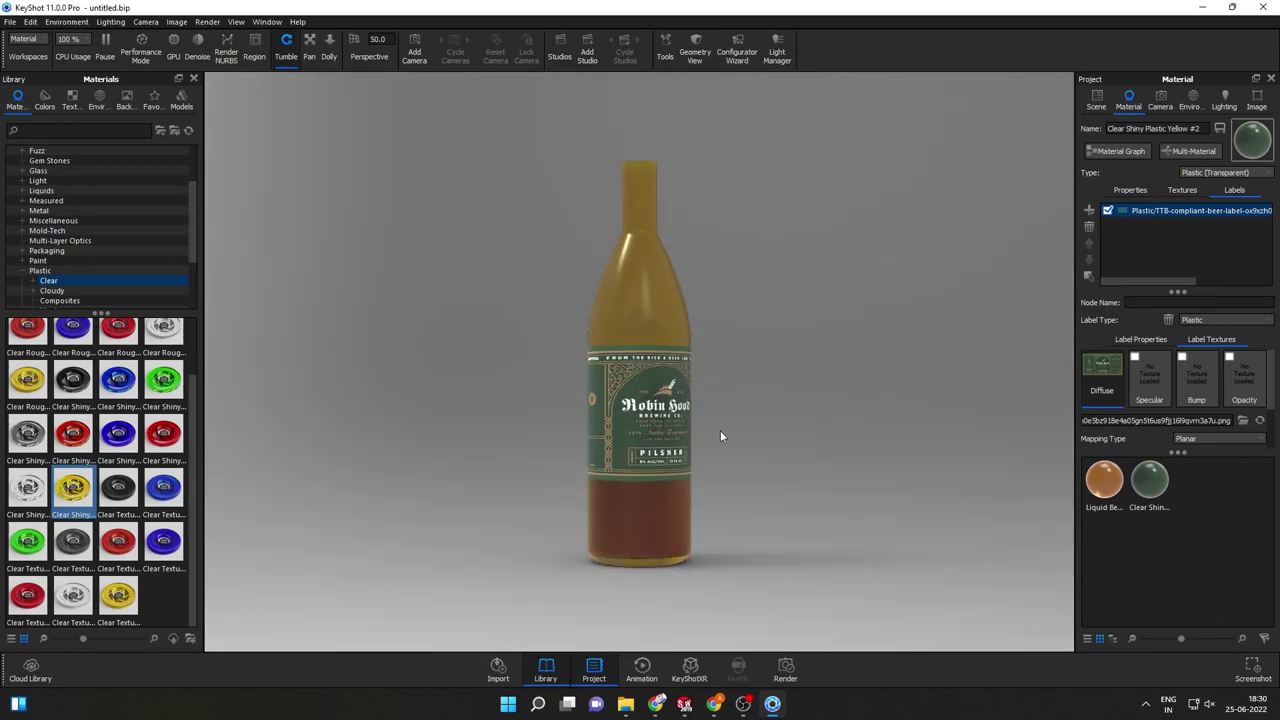
scroll(695, 422, up, 2)
scroll(695, 416, up, 2)
drag(695, 416, 593, 528)
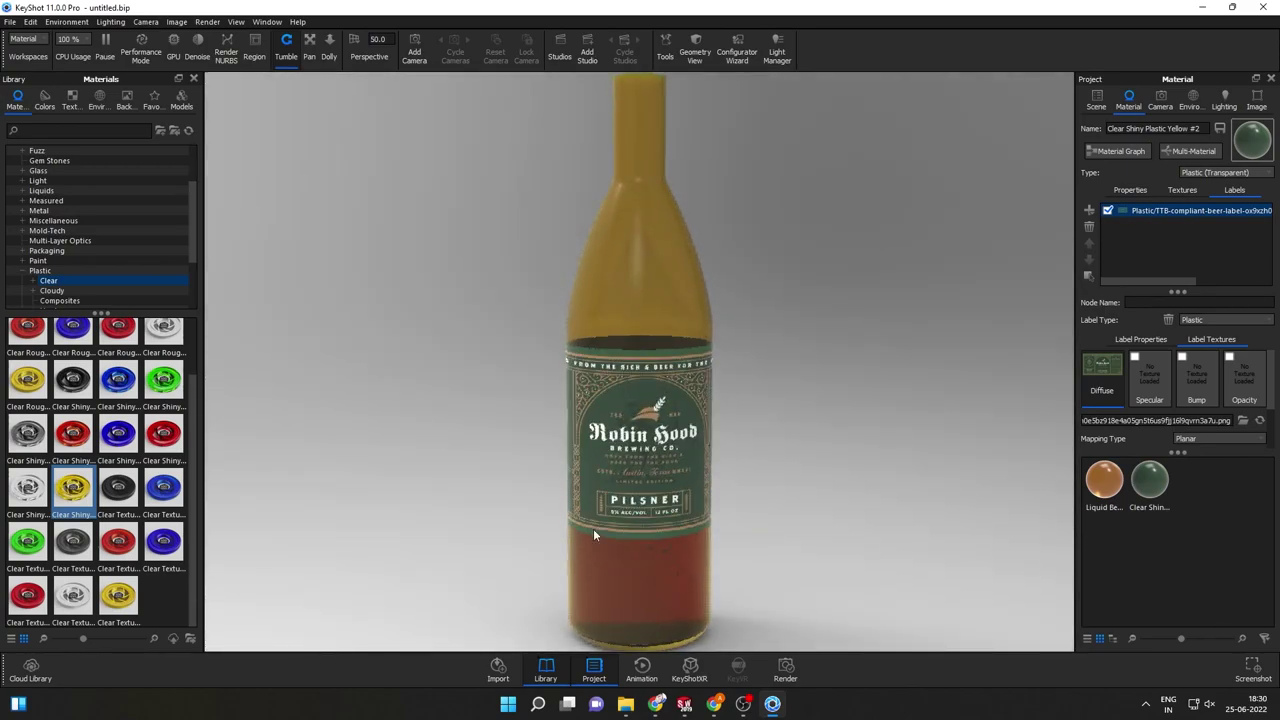
scroll(650, 420, down, 2)
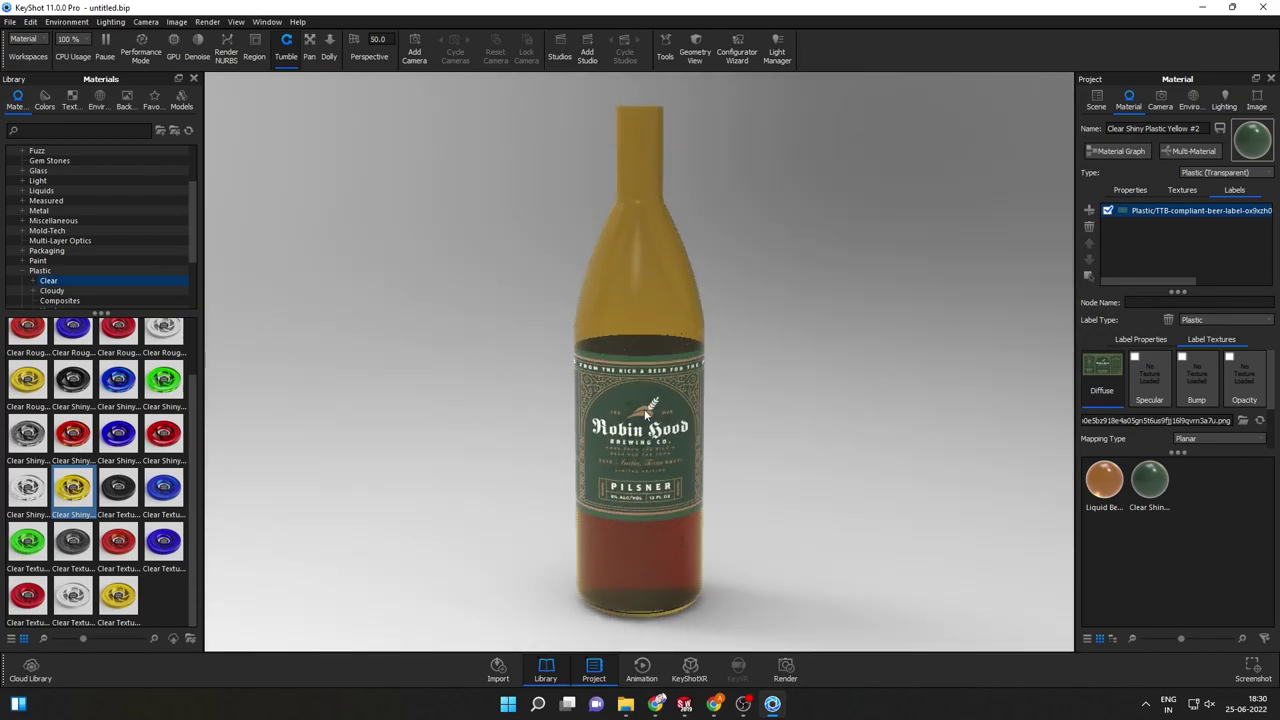
Apply the Aversis_Bathroom_3k environment and orbit around the bottle in it
click(97, 98)
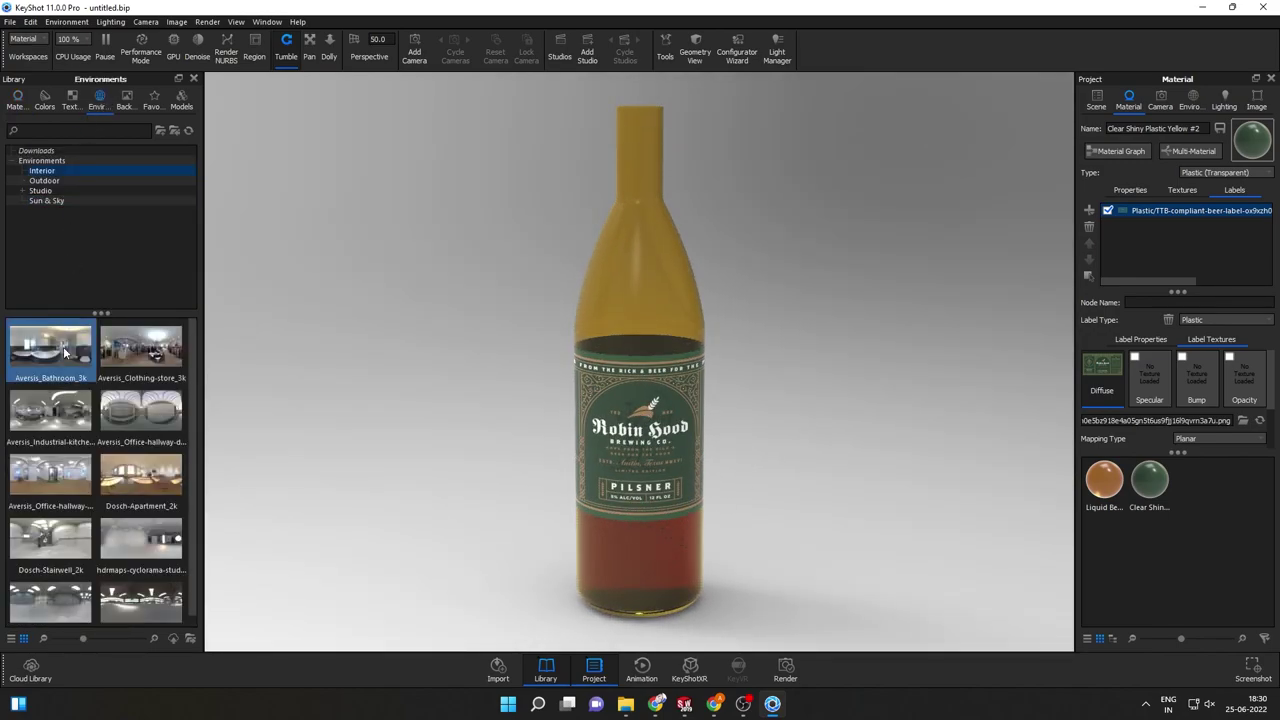
double_click(66, 352)
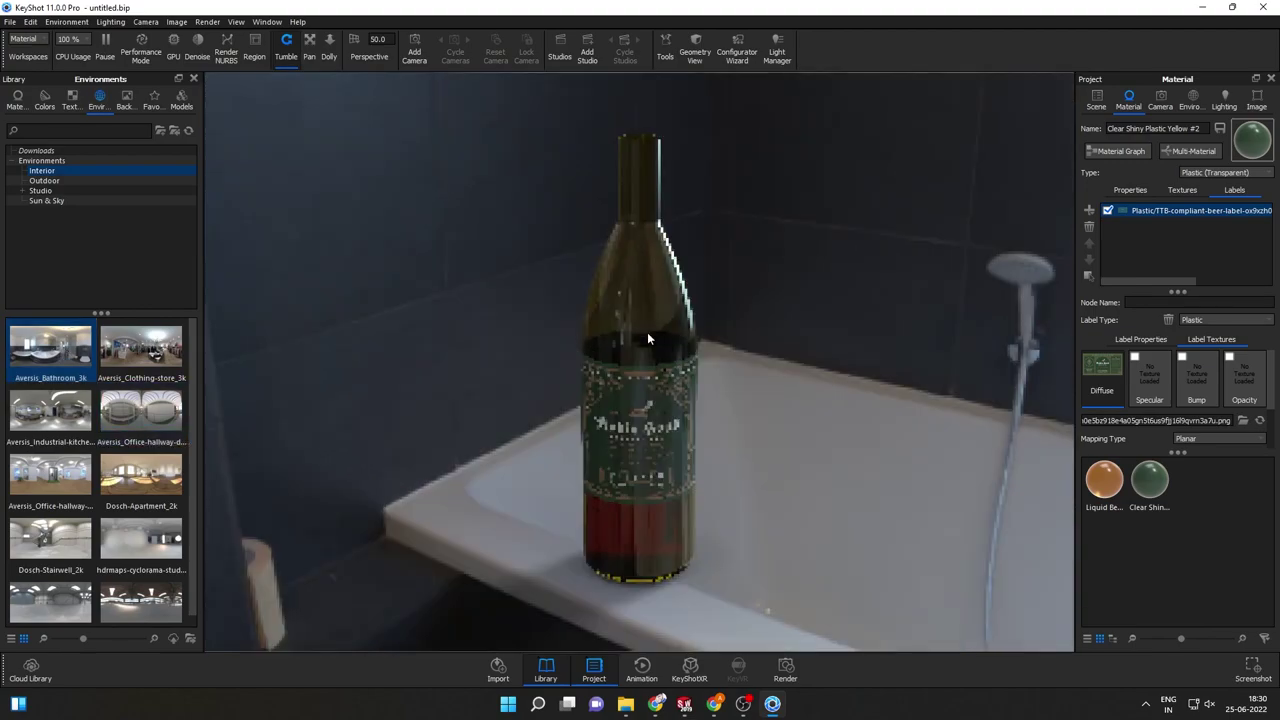
drag(647, 340, 621, 459)
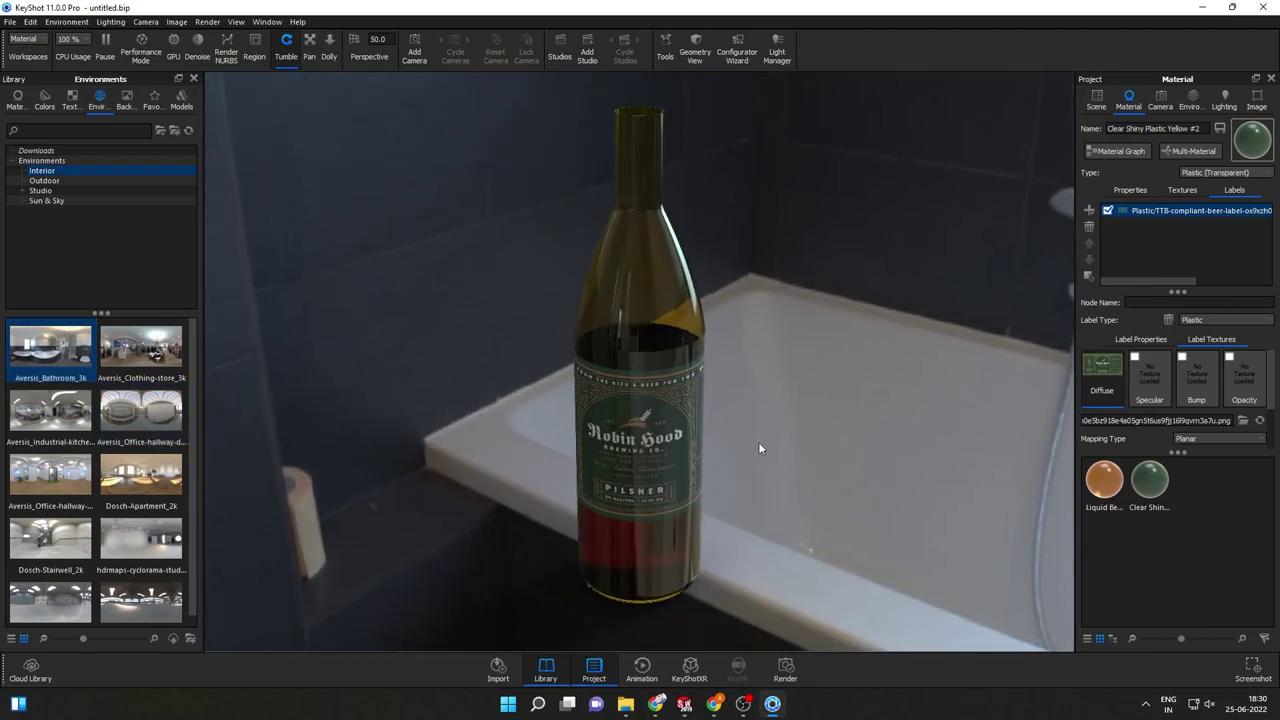
mouse_move(758, 448)
mouse_down()
mouse_move(809, 329)
mouse_move(1076, 322)
mouse_up()
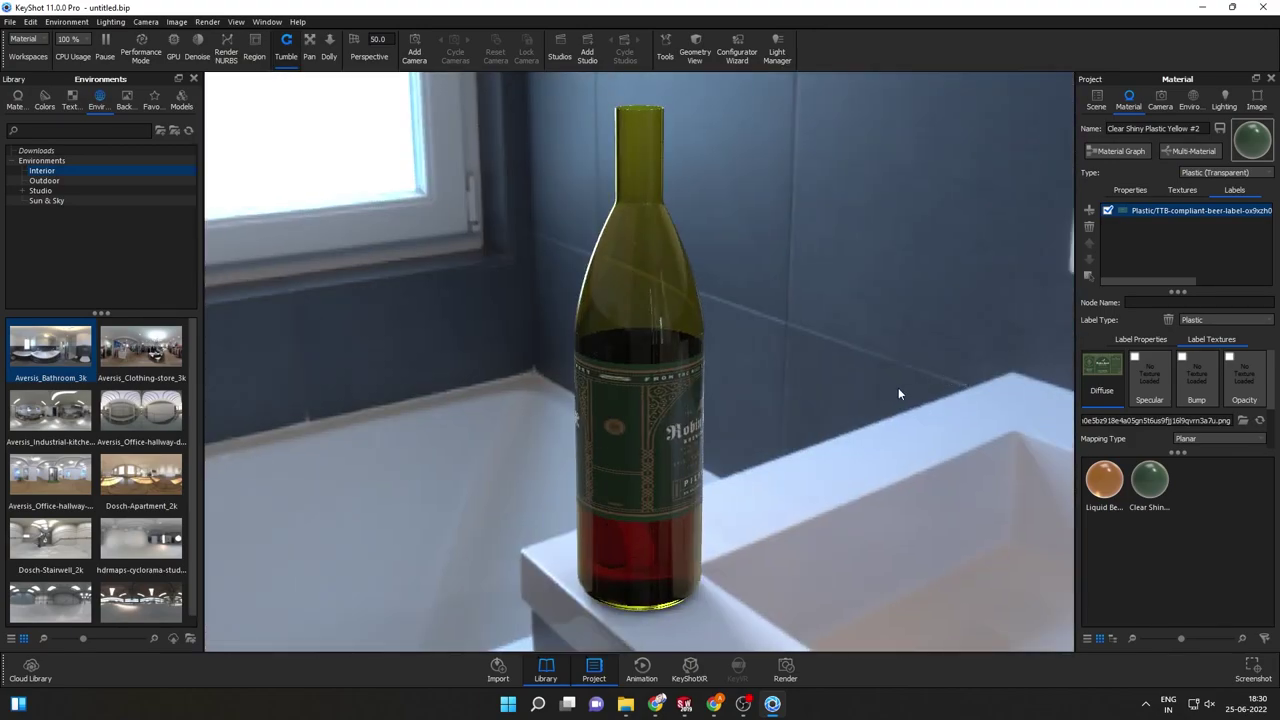
mouse_move(898, 393)
mouse_down()
mouse_move(734, 494)
mouse_move(752, 559)
mouse_move(802, 568)
mouse_move(614, 477)
mouse_move(636, 413)
mouse_move(682, 428)
mouse_up()
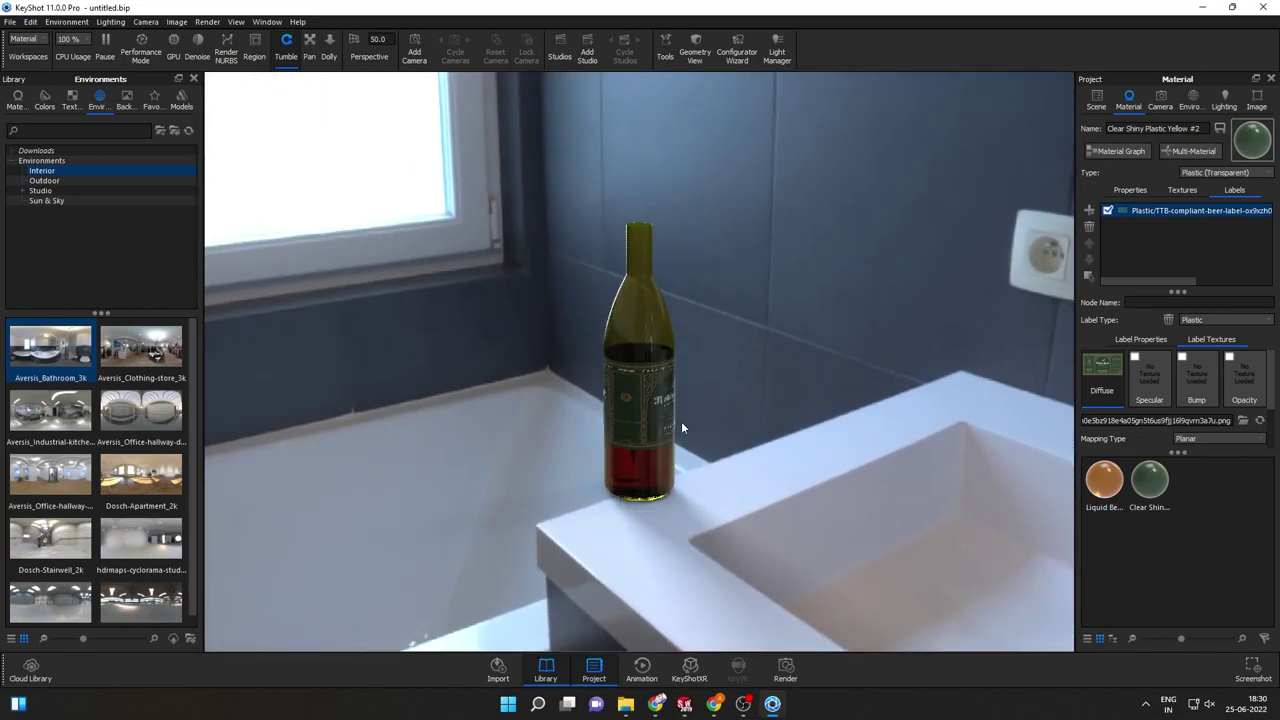
scroll(700, 412, up, 3)
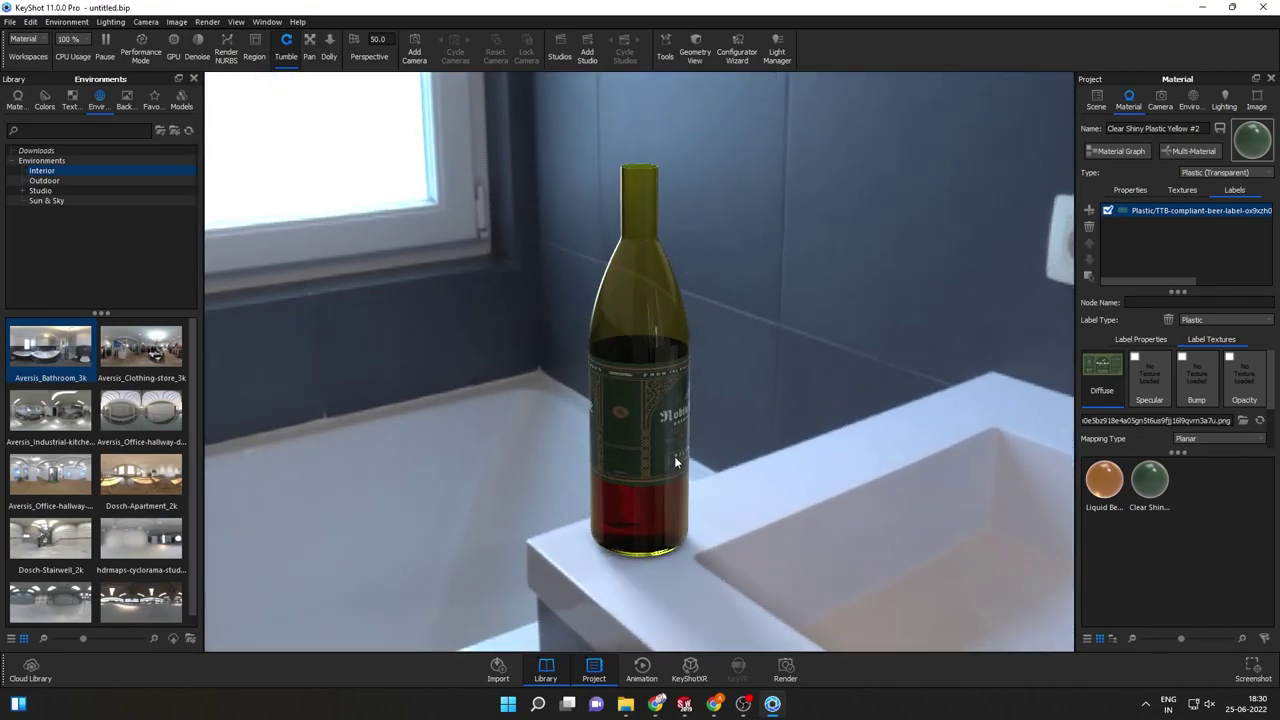
mouse_move(723, 469)
mouse_down()
mouse_move(494, 508)
mouse_move(358, 467)
mouse_up()
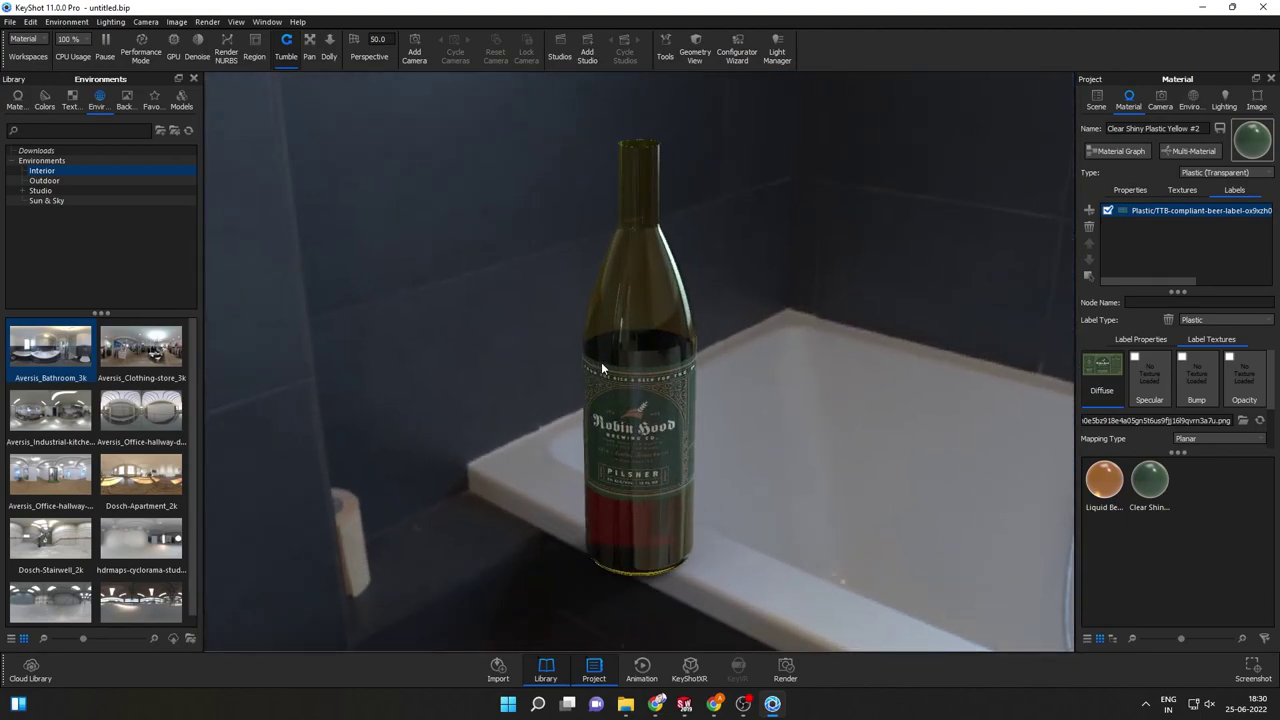
scroll(601, 362, up, 1)
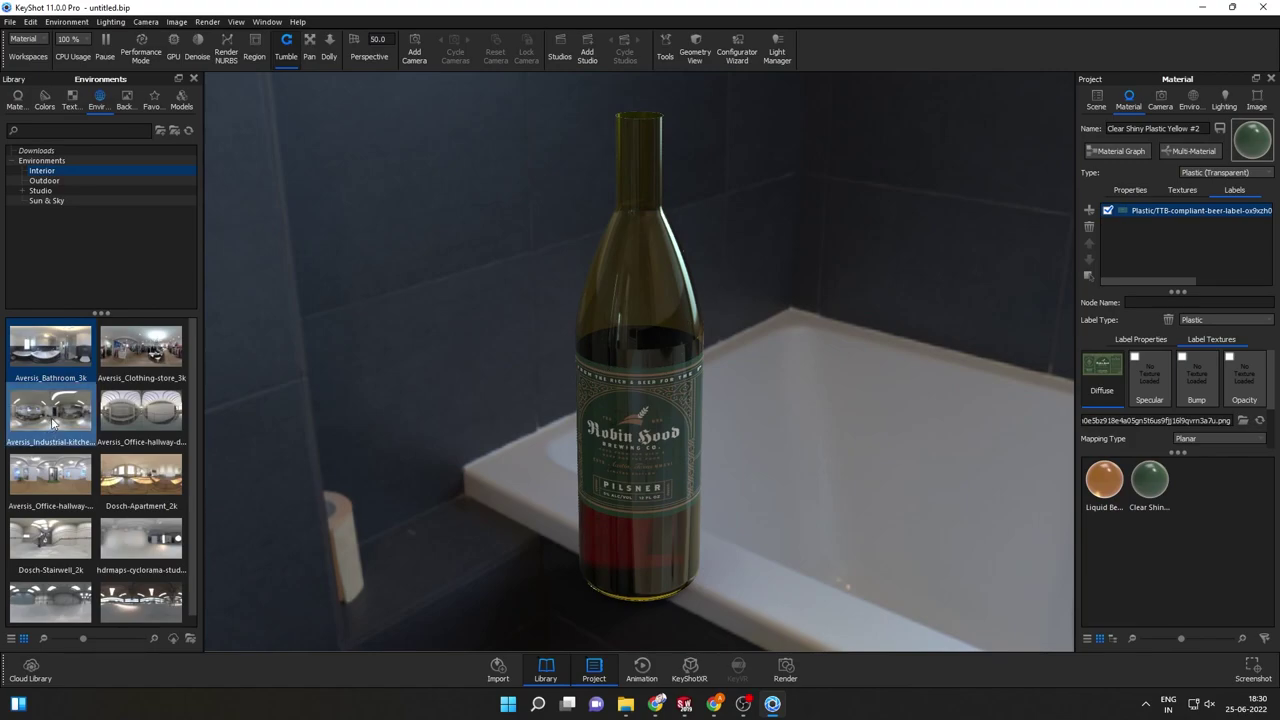
Try the Dosch-Apartment_2k, Aversis_Clothing-store_3k, bathroom and storehouse interior environments
double_click(135, 483)
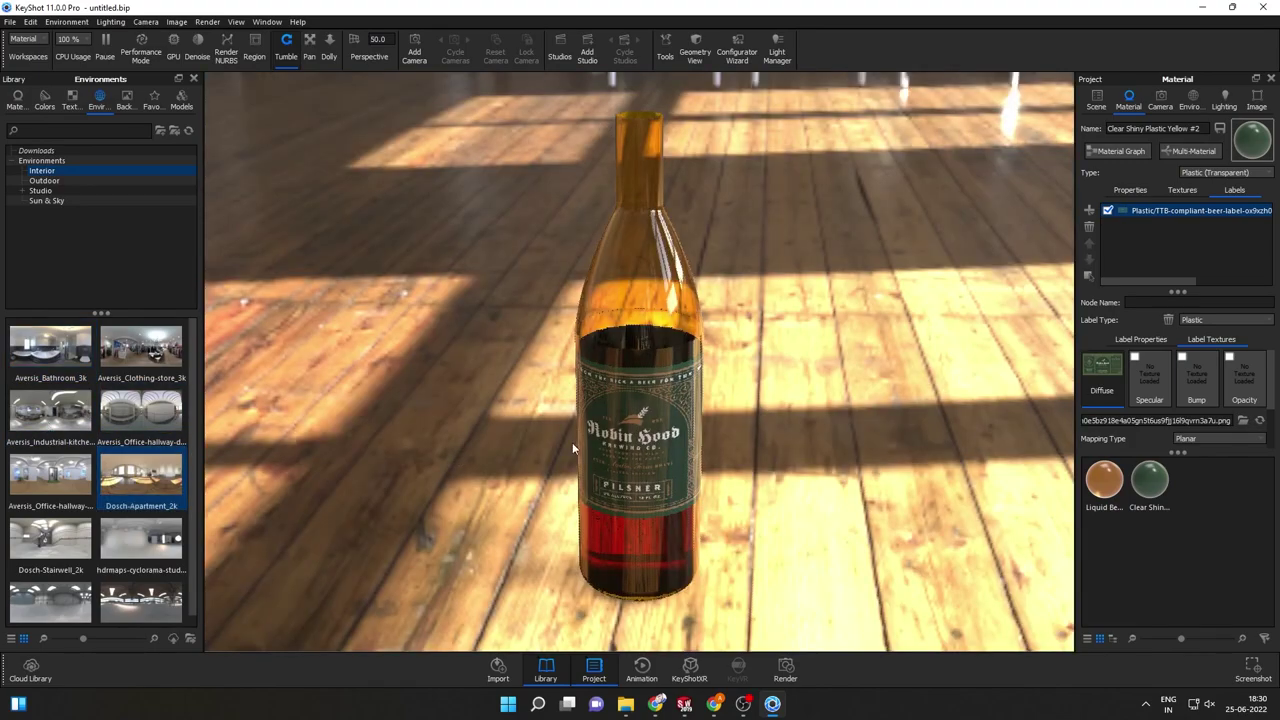
click(155, 357)
double_click(155, 357)
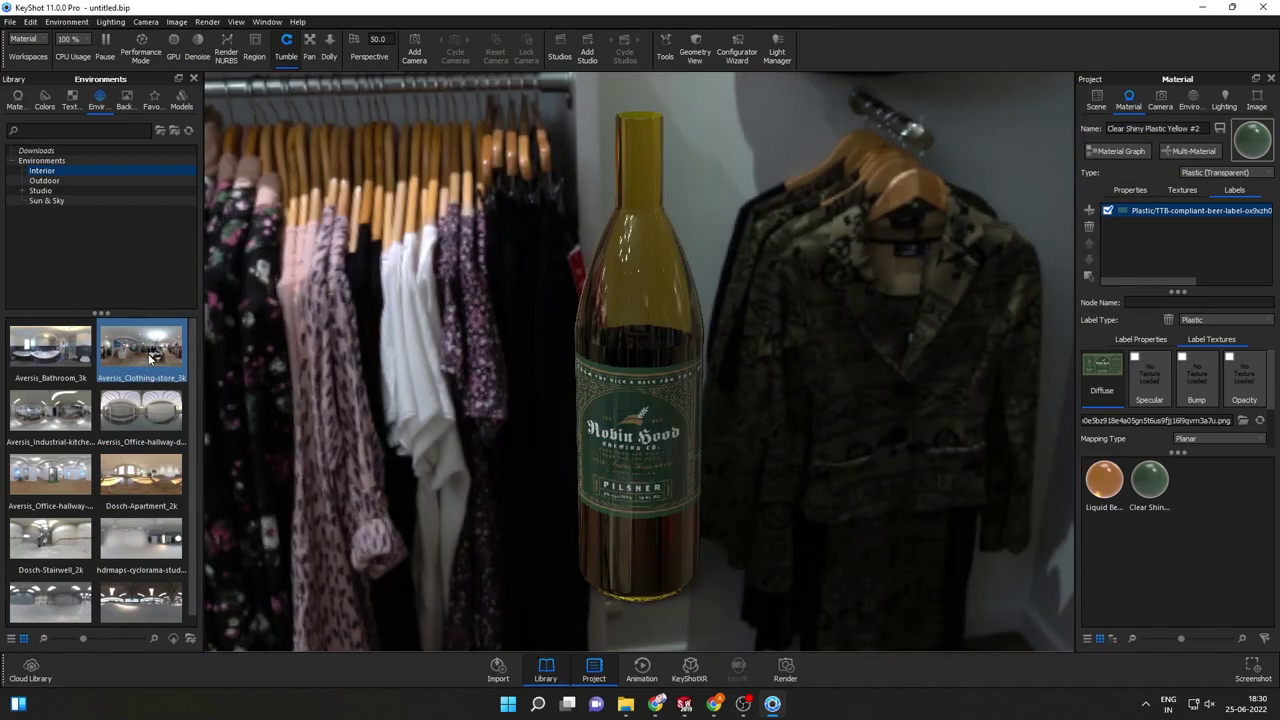
click(30, 335)
double_click(28, 338)
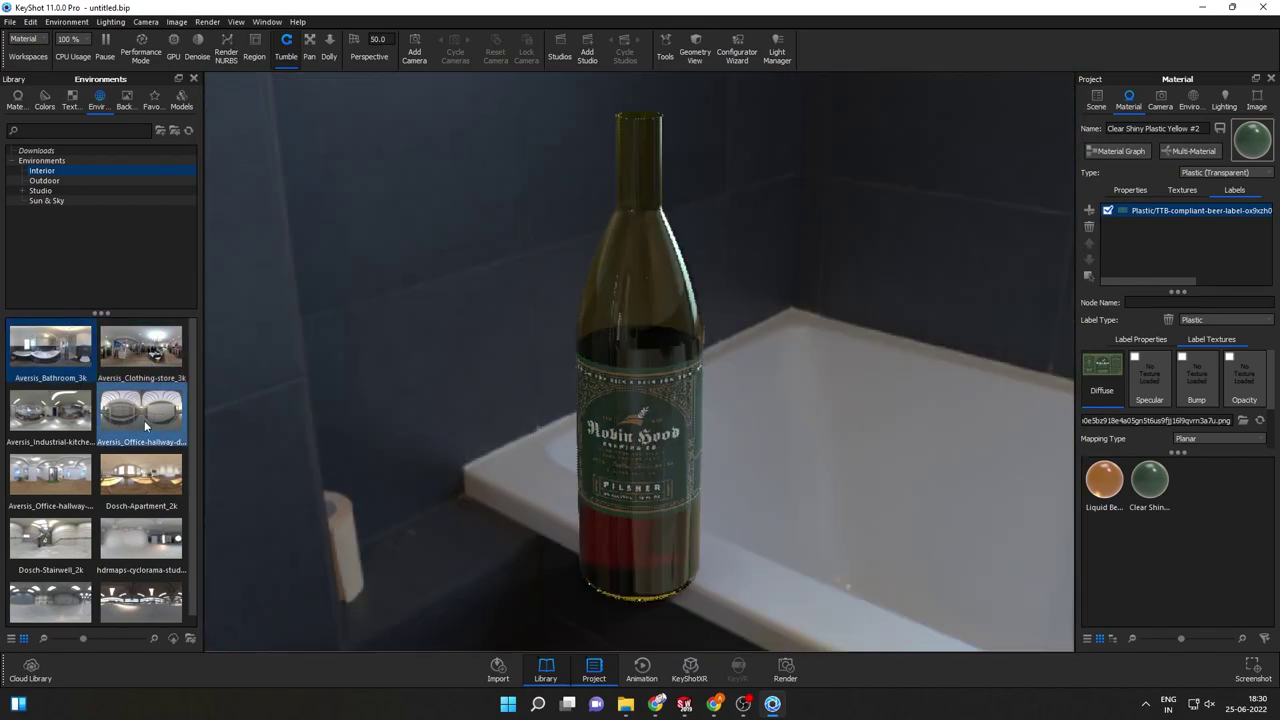
click(112, 596)
double_click(114, 596)
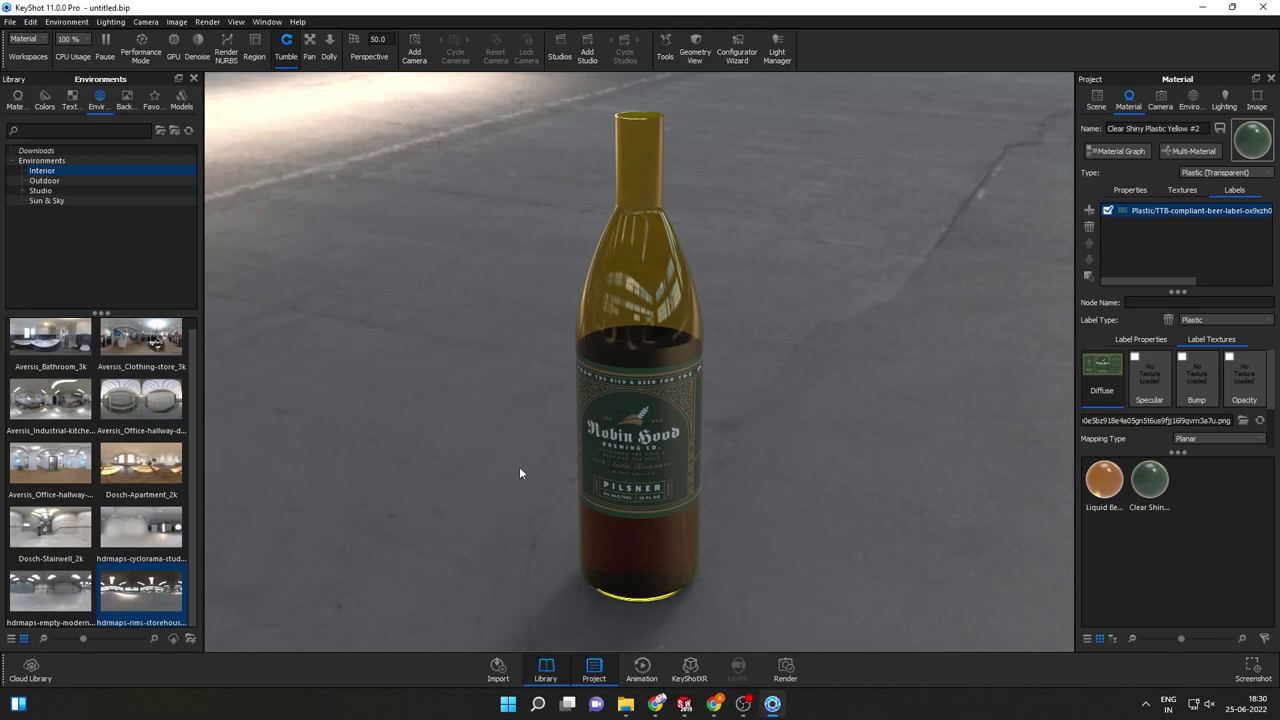
Try Los Angeles Sunrise, Sunset and Midday 4K Sun & Sky environments, rotating the sunset sky
click(45, 201)
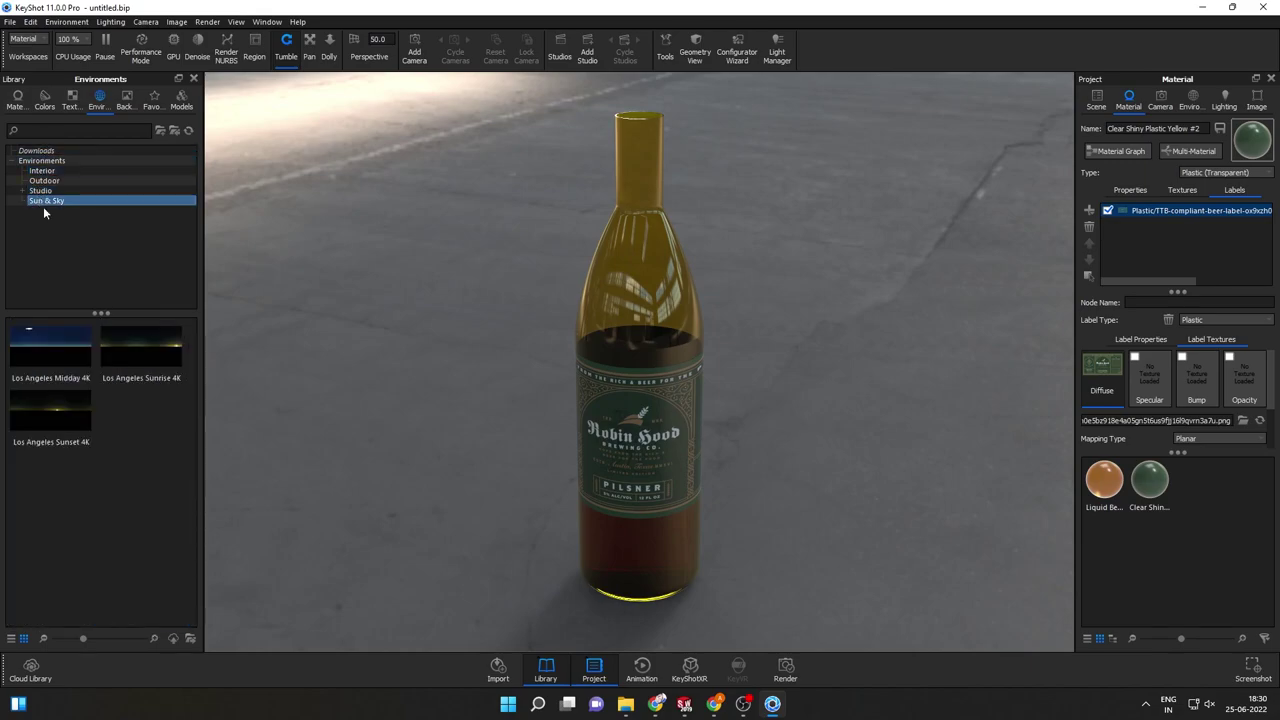
click(83, 355)
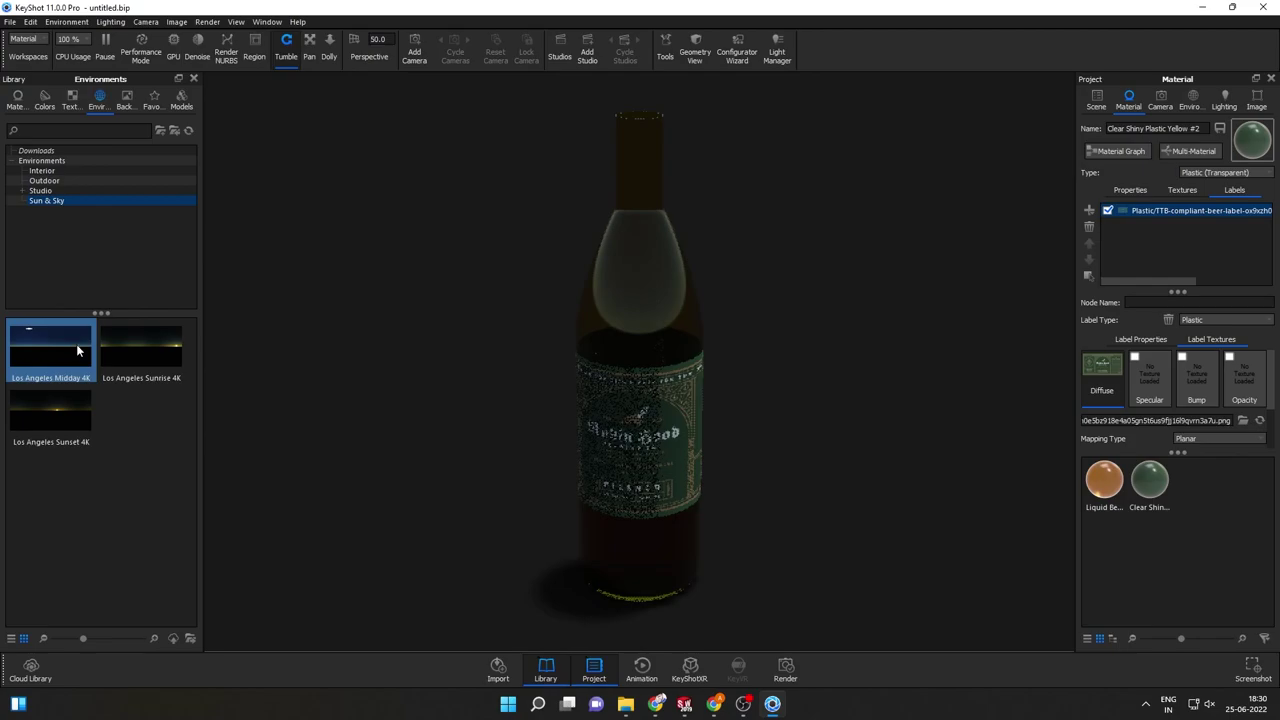
click(156, 342)
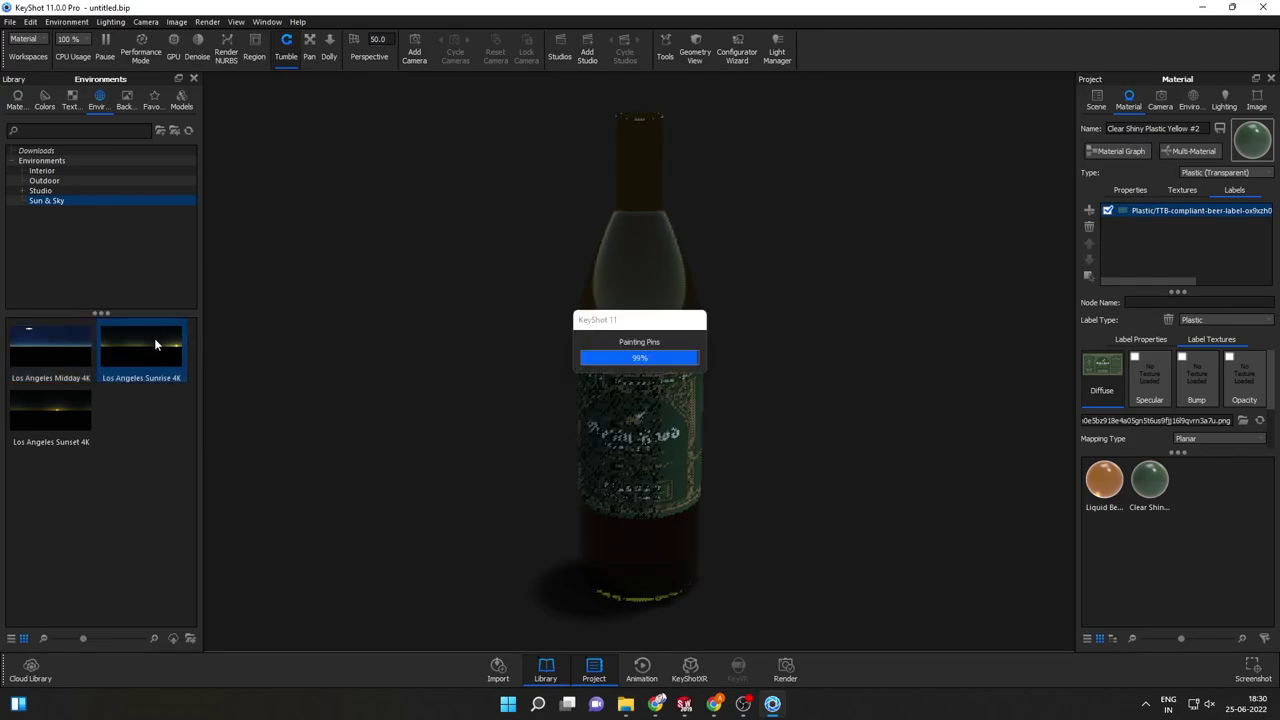
click(40, 410)
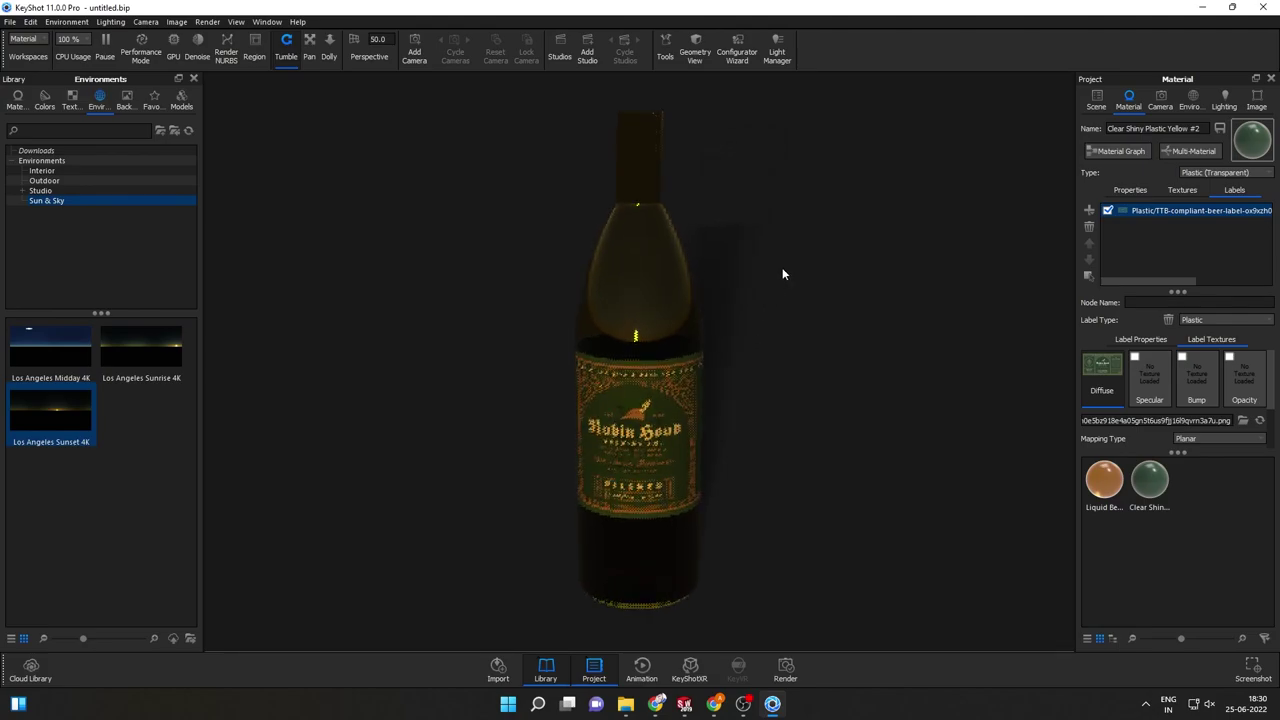
mouse_move(779, 240)
ctrl+mouse_down()
mouse_move(630, 298)
mouse_move(649, 301)
ctrl+mouse_up()
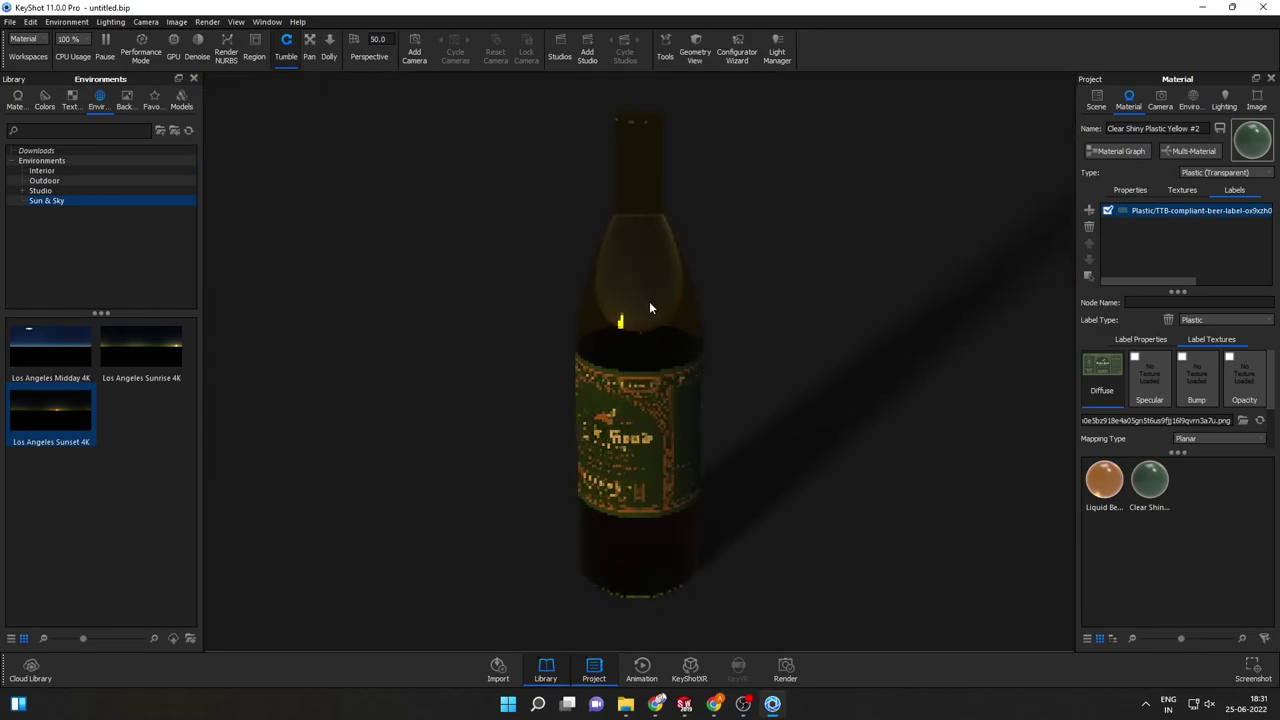
ctrl+drag(714, 254, 780, 219)
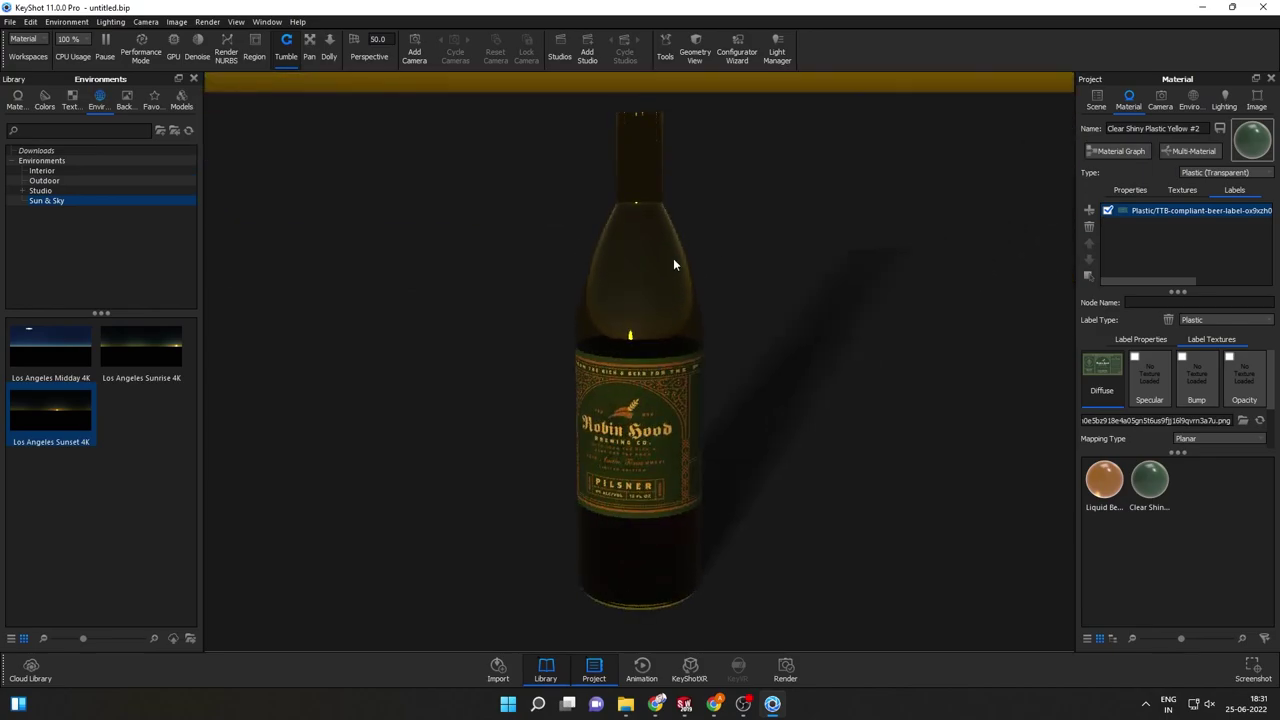
double_click(120, 354)
double_click(52, 354)
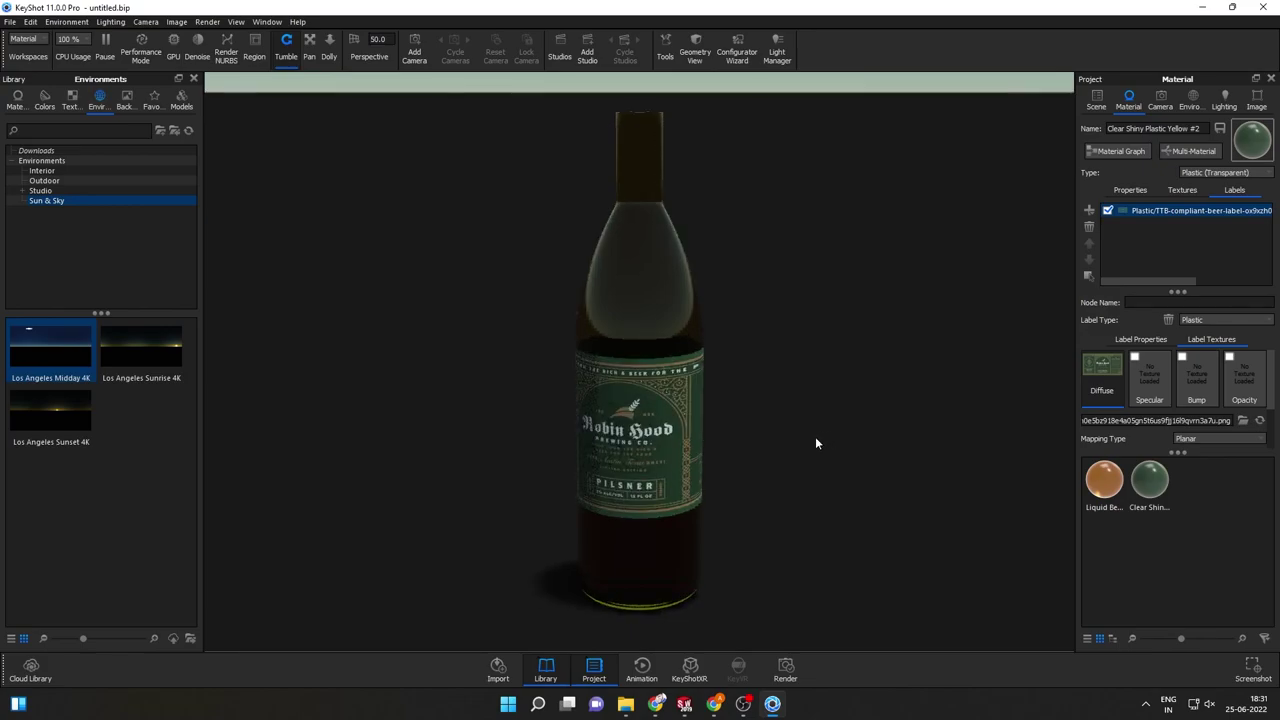
Light the bottle with the 2 Panels Straight 4K studio environment
click(63, 190)
click(41, 338)
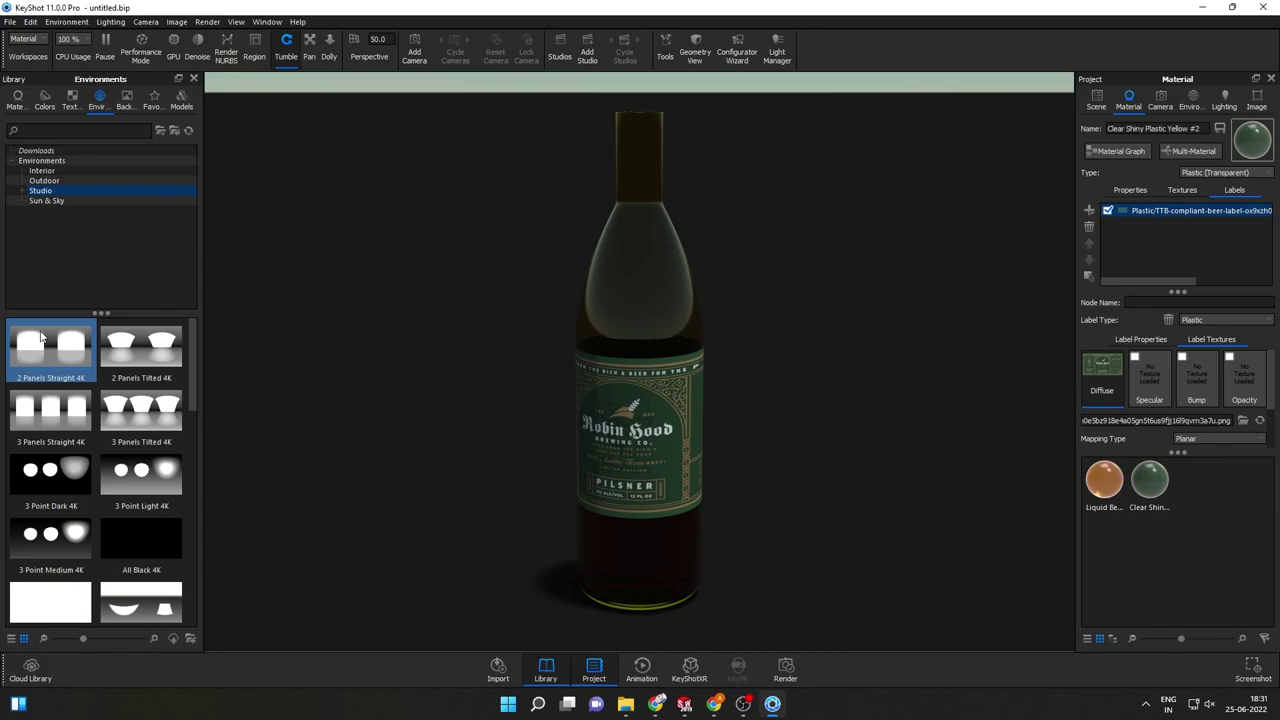
double_click(41, 338)
click(44, 180)
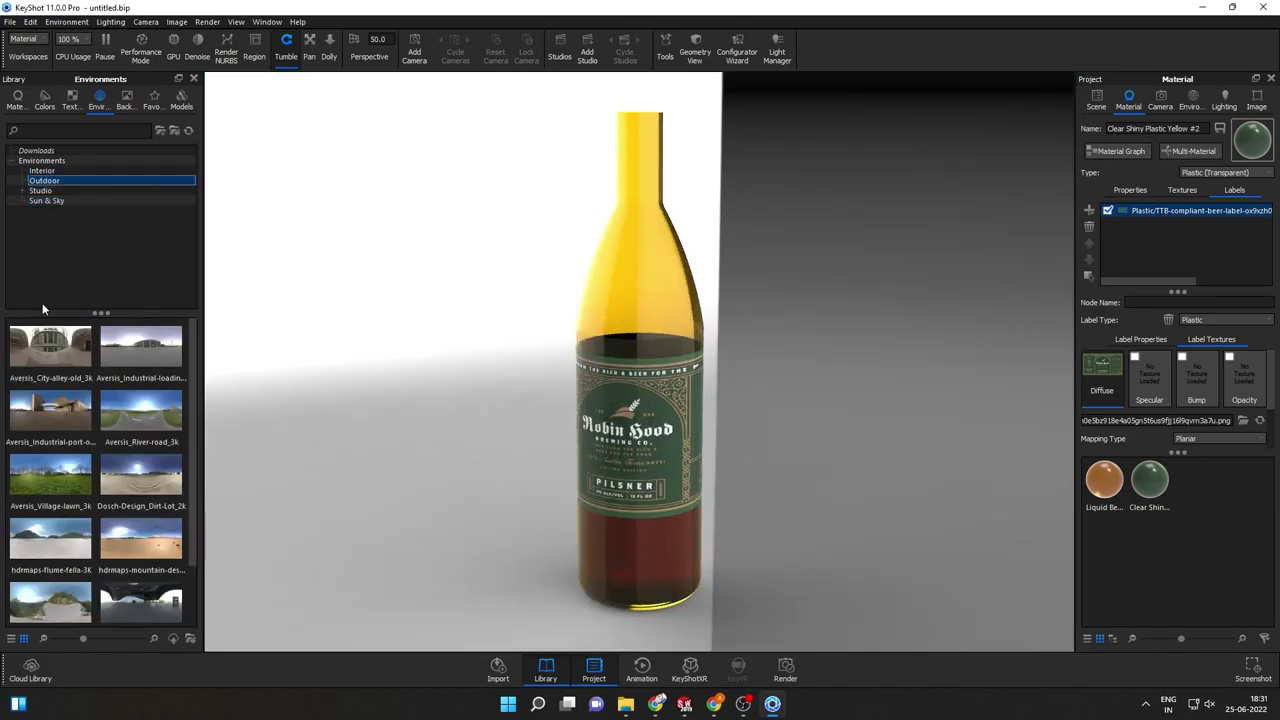
Try the Aversis_City-alley-old_3k and Aversis_River-road_3k outdoor environments
click(53, 355)
drag(53, 355, 662, 449)
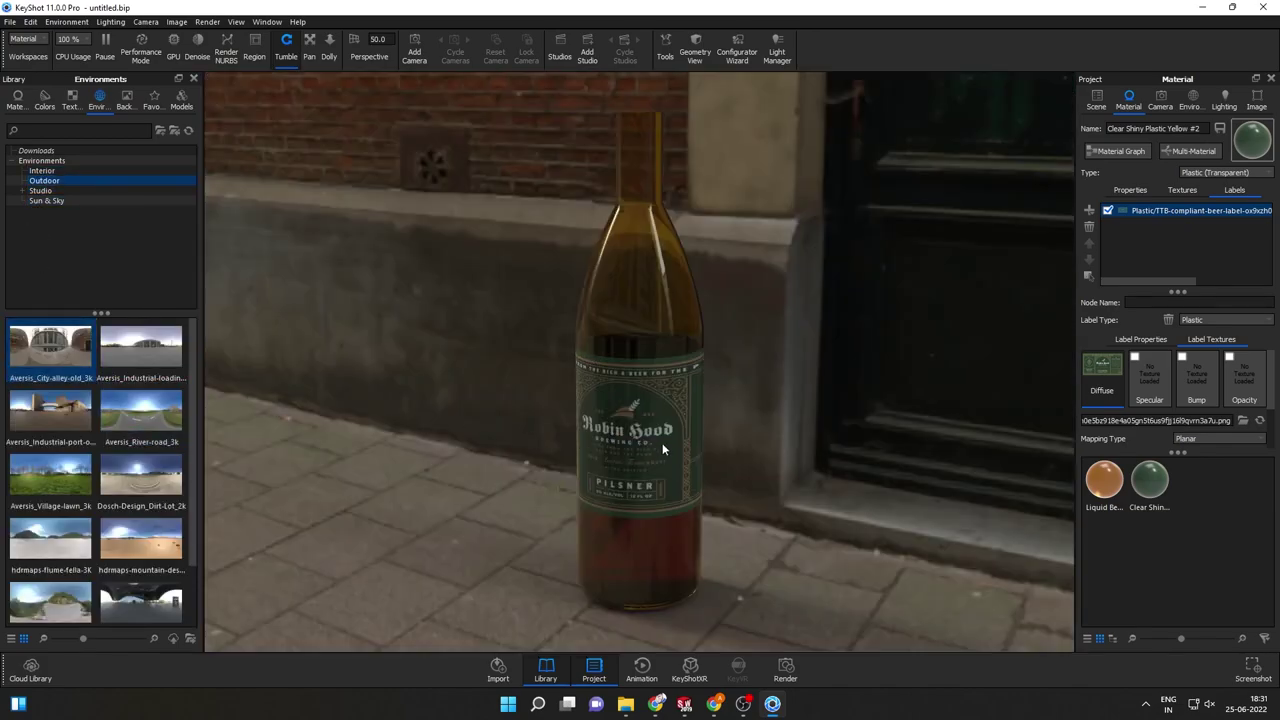
drag(785, 406, 845, 433)
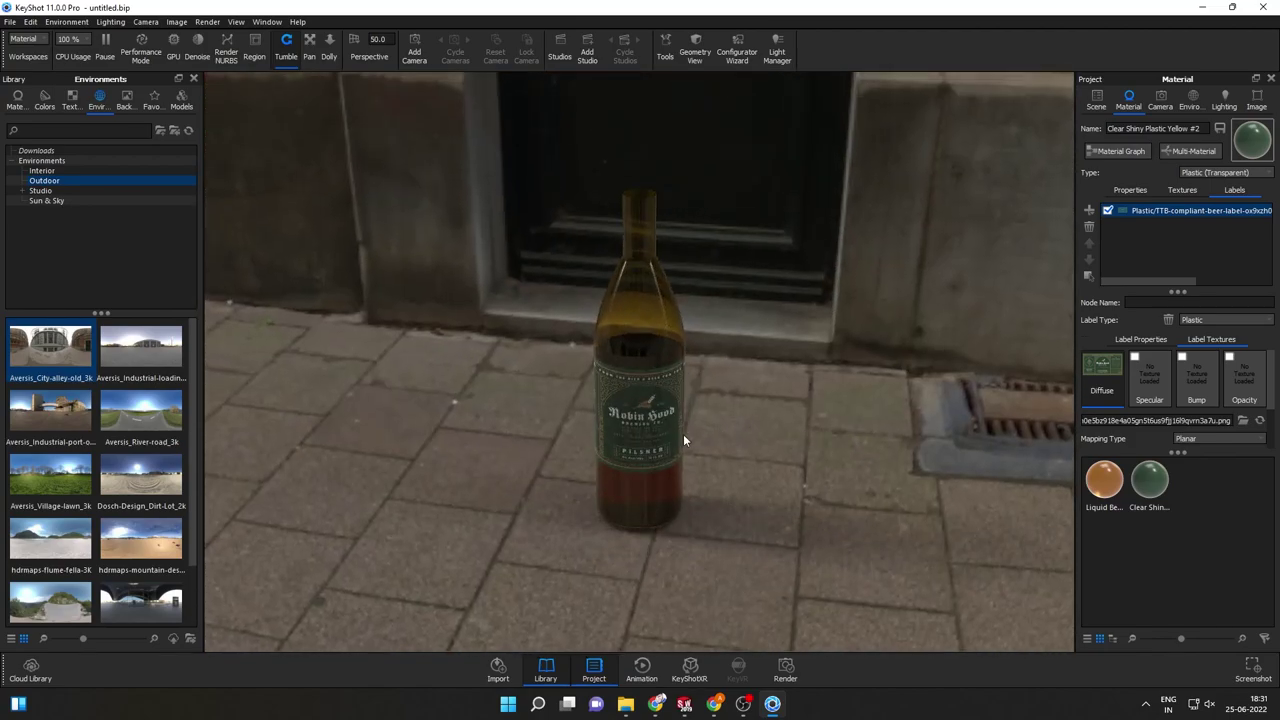
scroll(668, 433, up, 2)
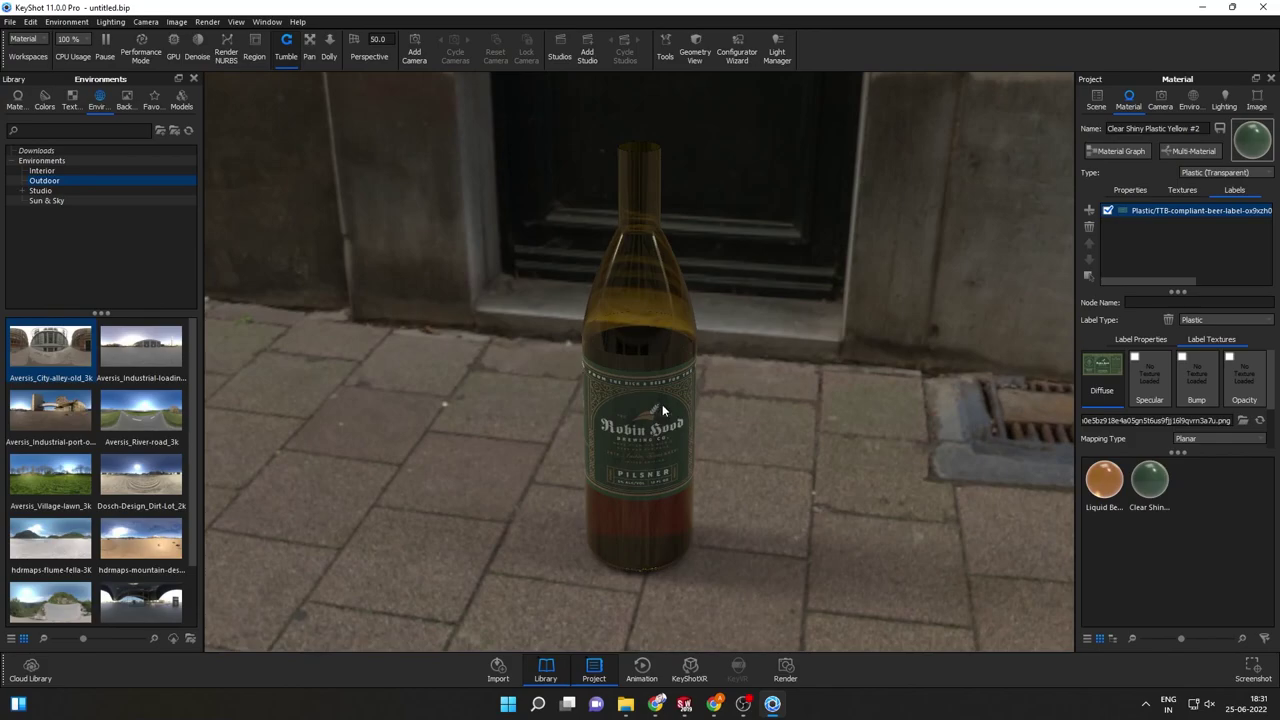
scroll(662, 404, up, 2)
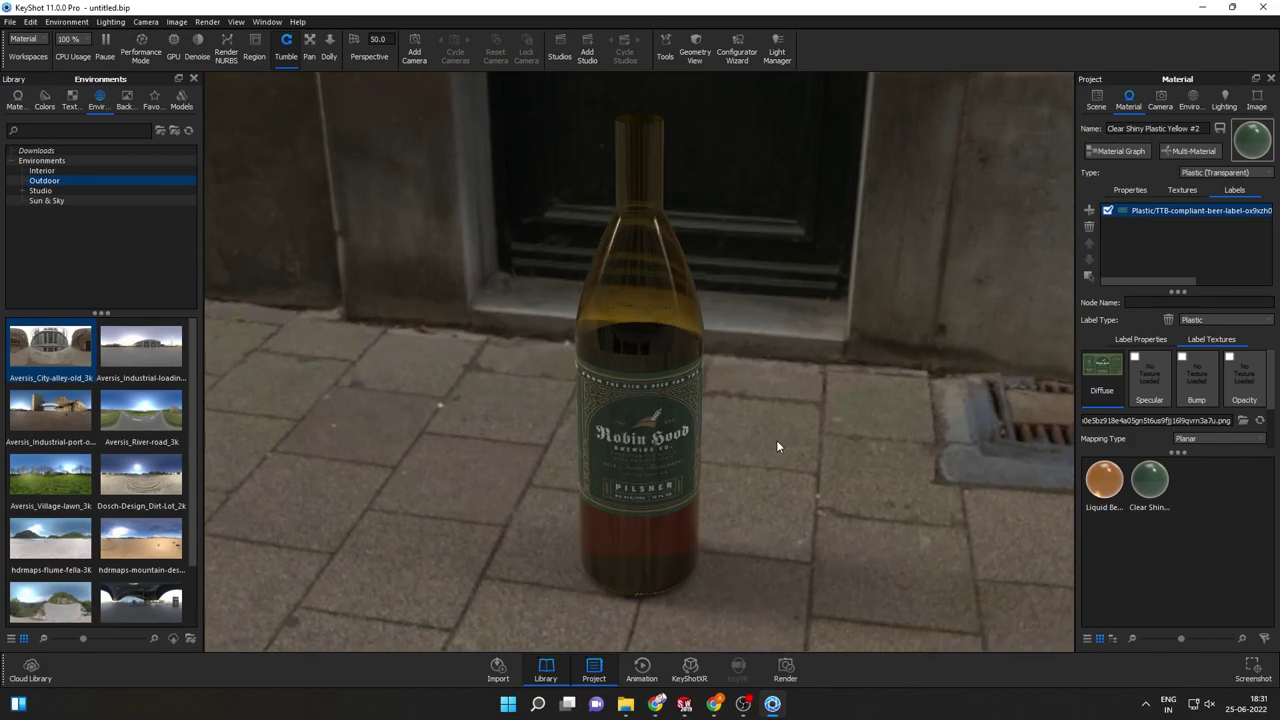
double_click(141, 406)
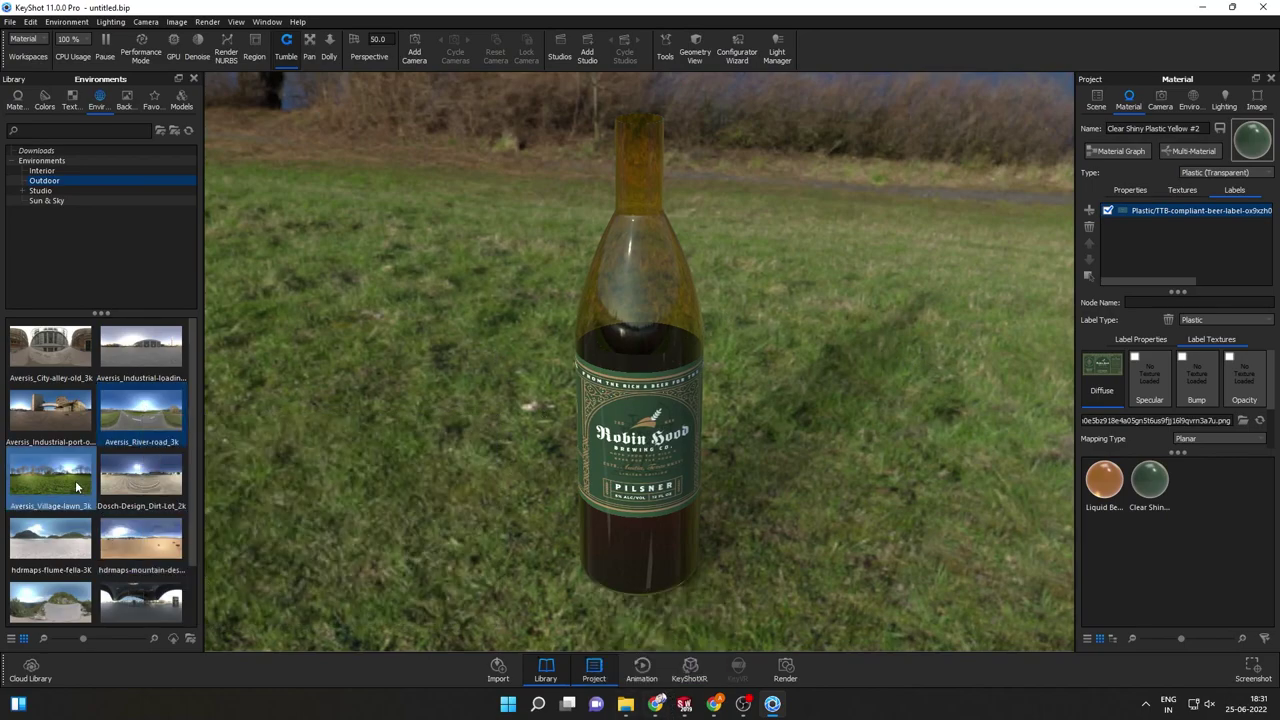
Try mountain desert, sports hall and hdrmaps-road-D42-3K, ending on Dosch-Design_Dirt-Lot_2k
click(135, 484)
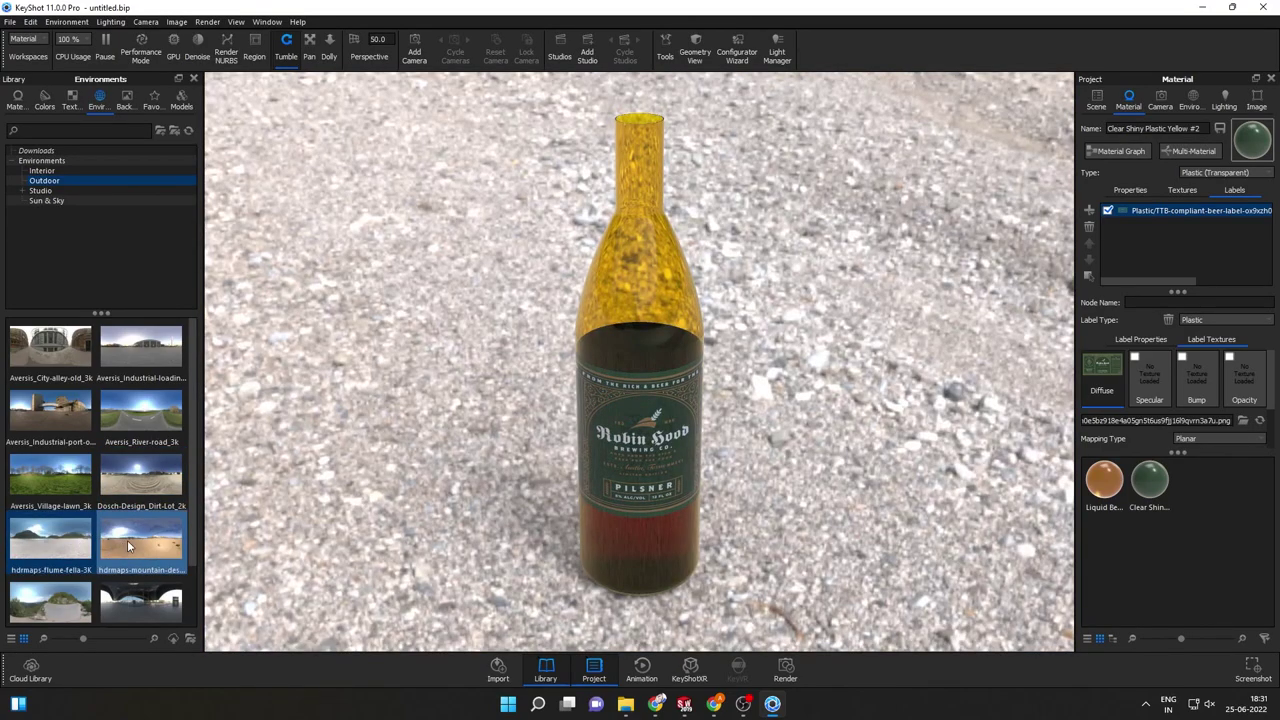
click(128, 539)
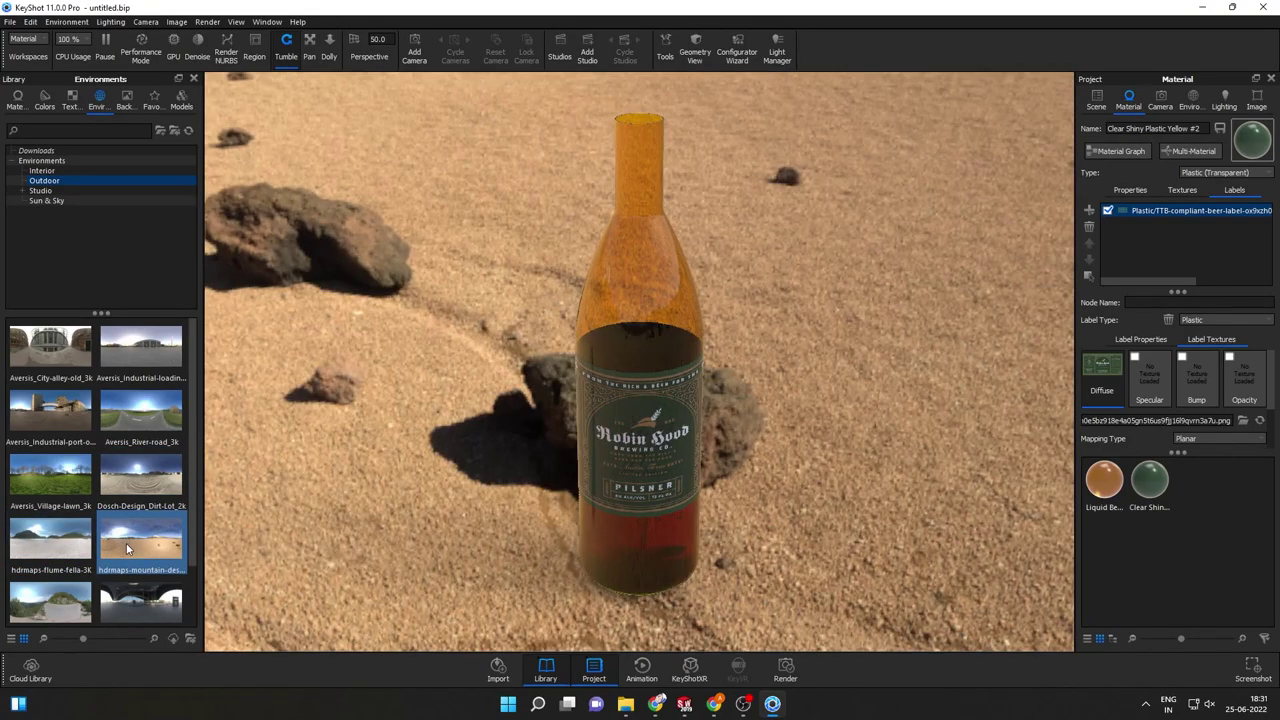
scroll(126, 547, down, 1)
click(141, 541)
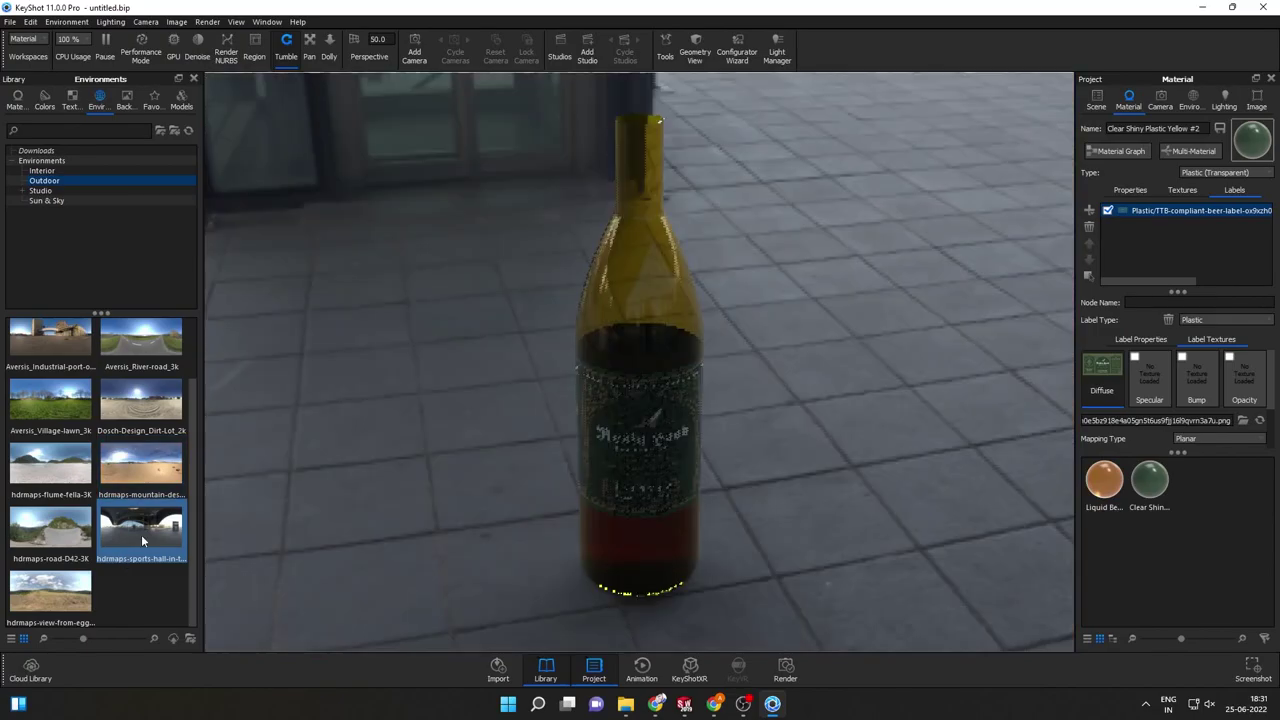
click(70, 582)
click(91, 501)
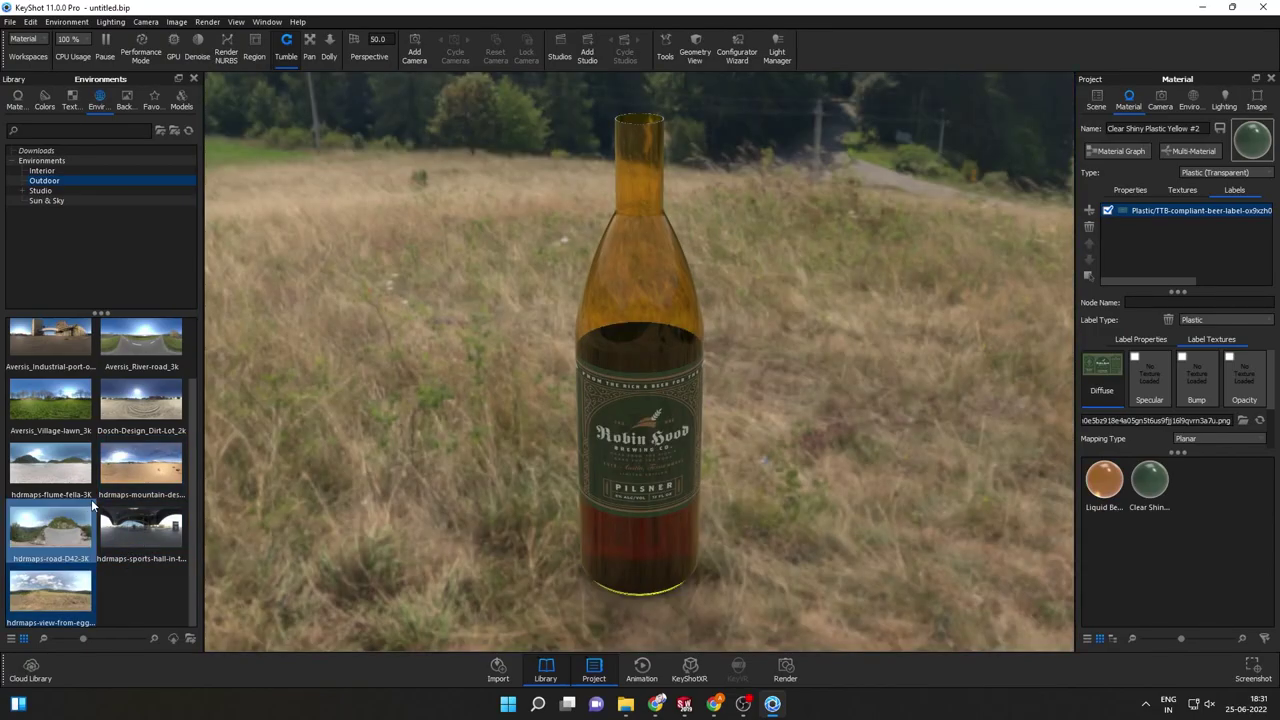
scroll(91, 499, up, 1)
click(146, 354)
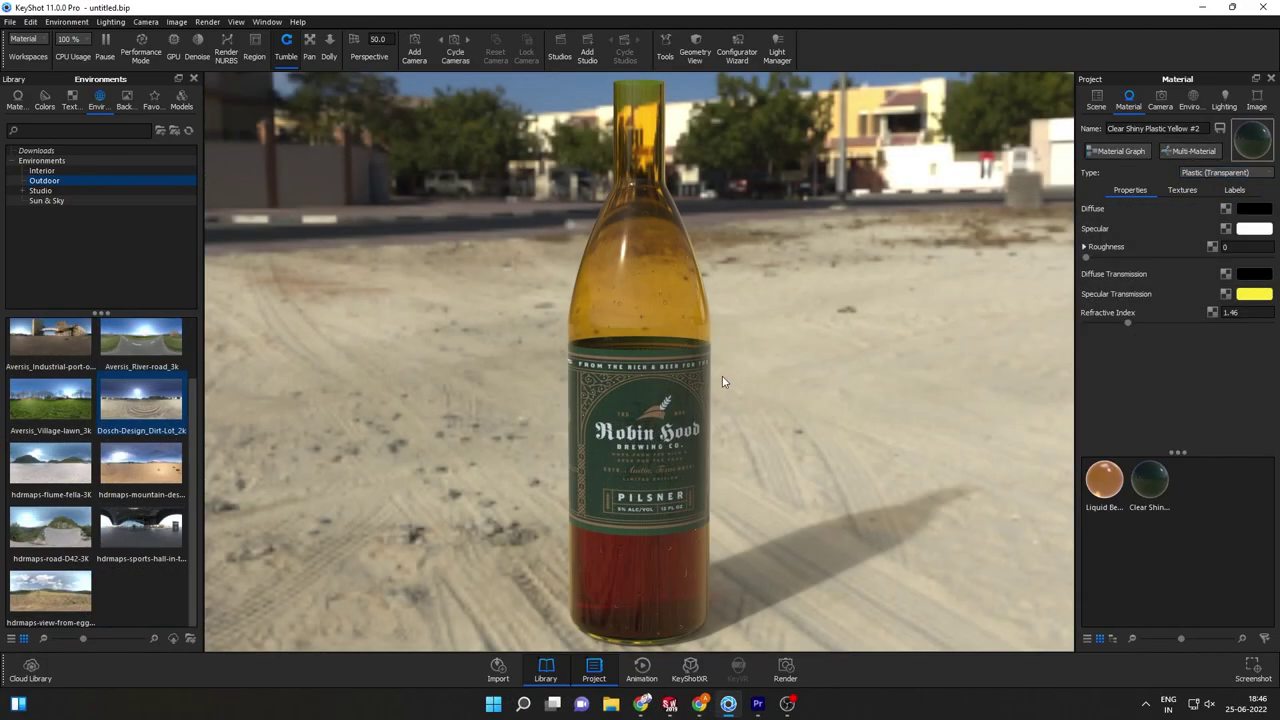
Open the glass material's Material Graph and delete its Spots bump node
scroll(723, 382, down, 2)
scroll(709, 371, down, 2)
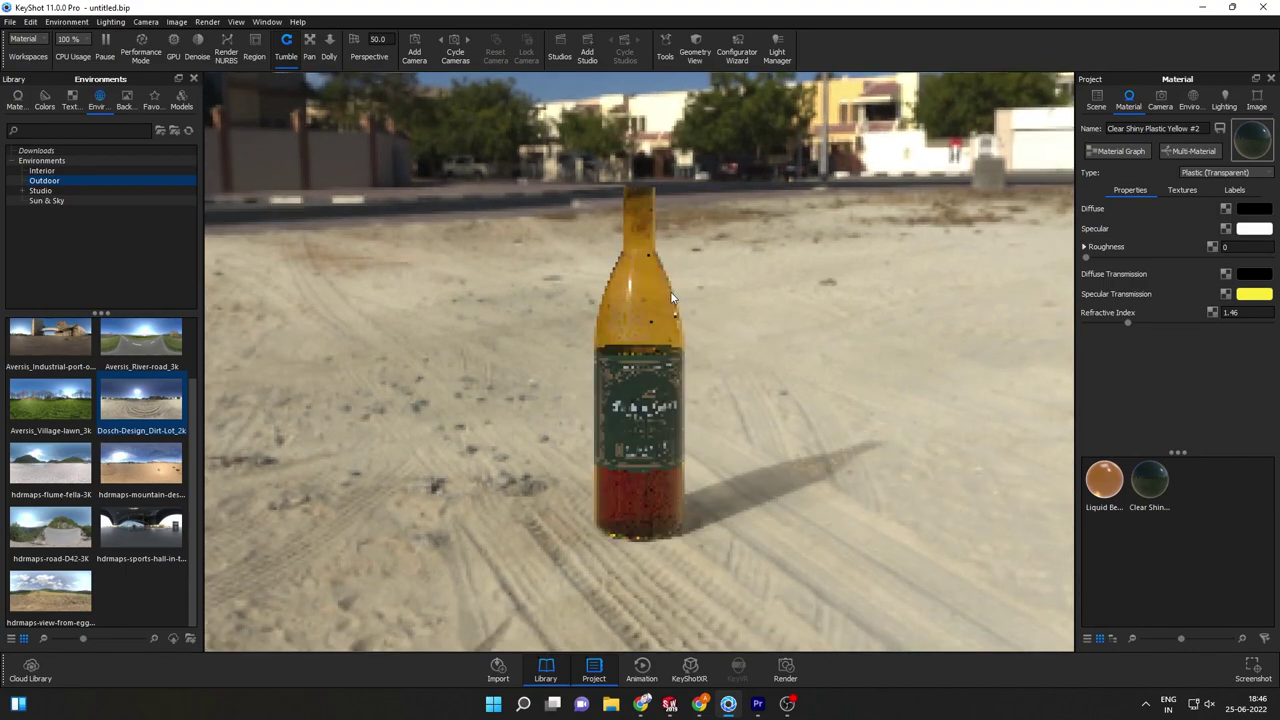
scroll(671, 296, up, 2)
scroll(670, 291, up, 1)
scroll(674, 302, up, 1)
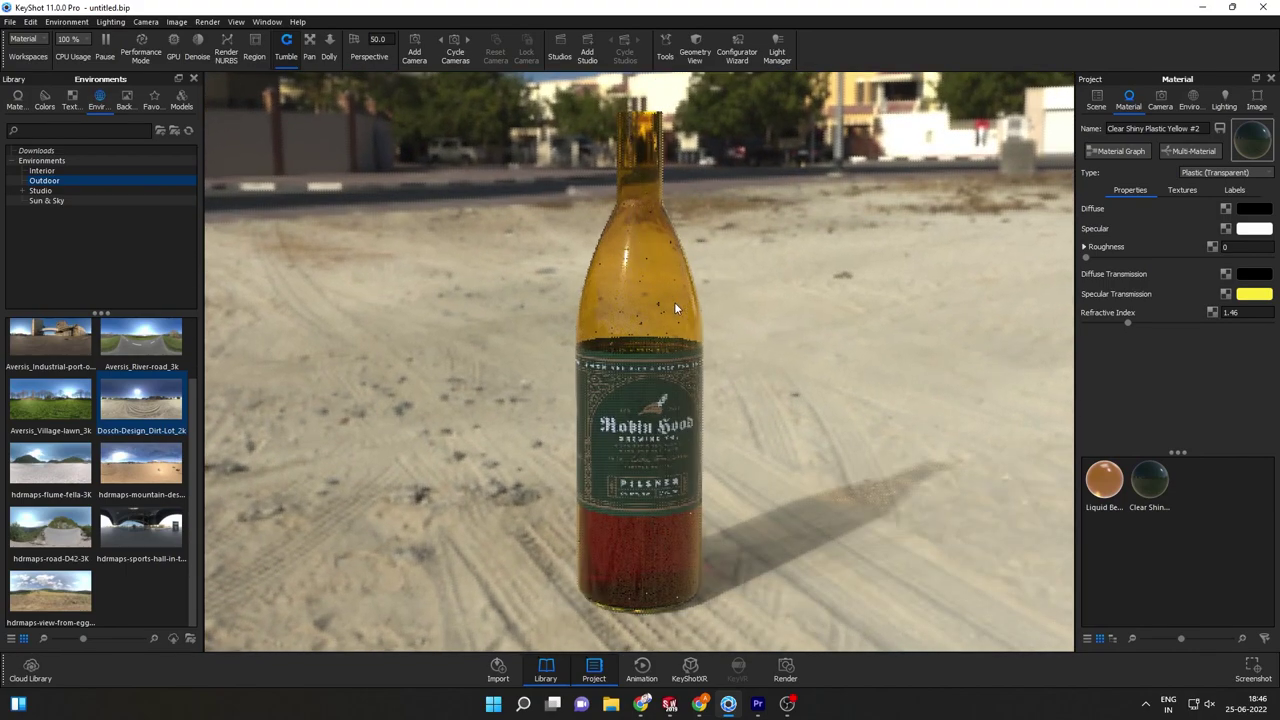
scroll(1051, 187, up, 2)
click(1118, 151)
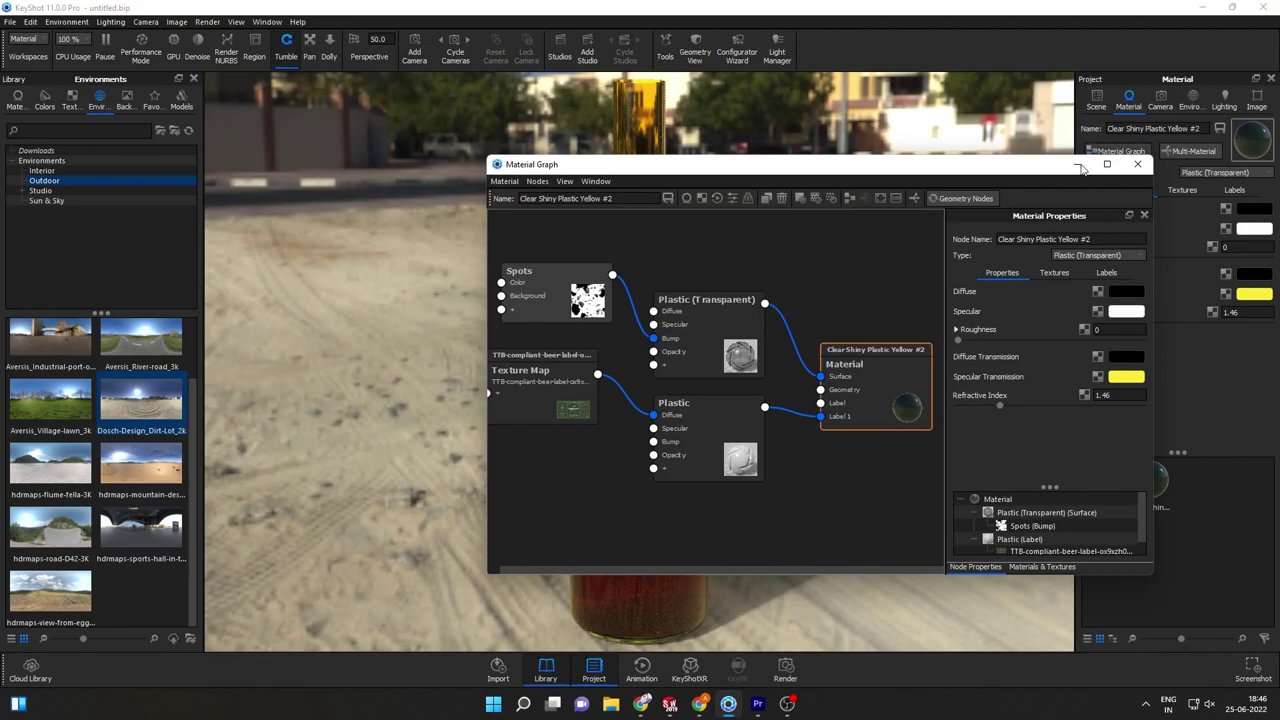
right_click(544, 290)
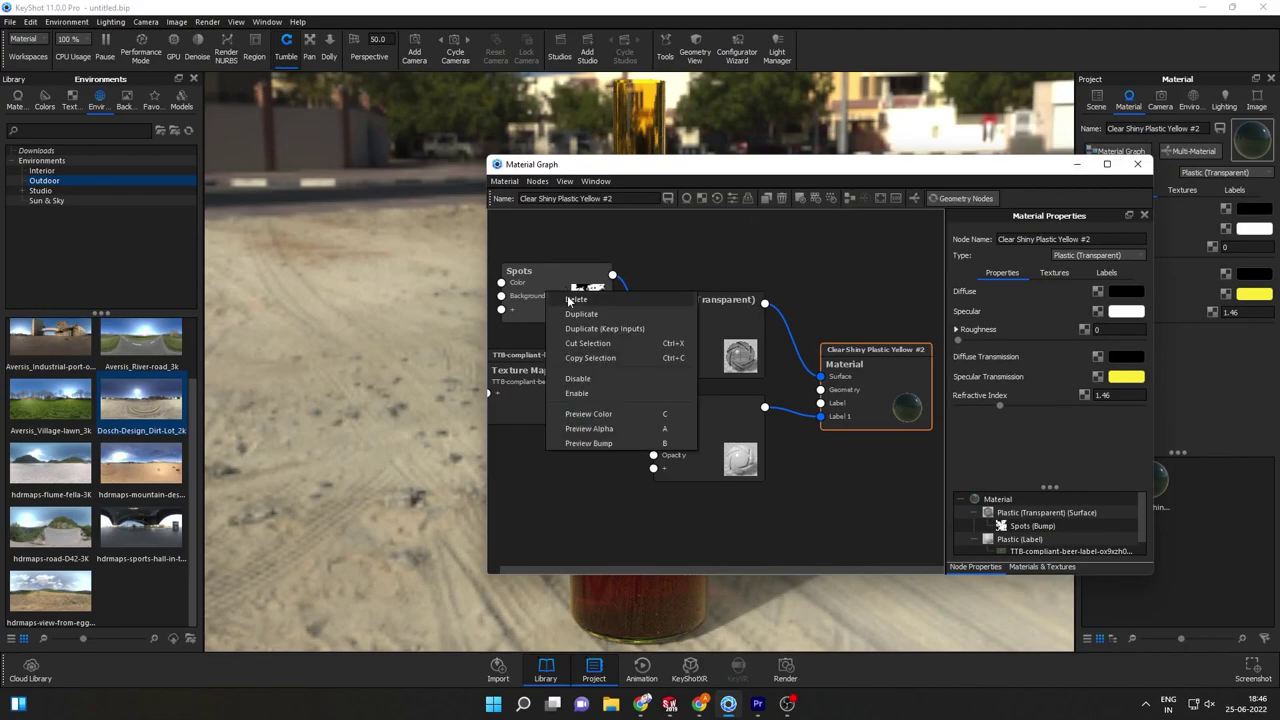
click(614, 298)
Move the graph window aside to uncover the bottle and bring up the add-node menu
drag(791, 163, 1034, 148)
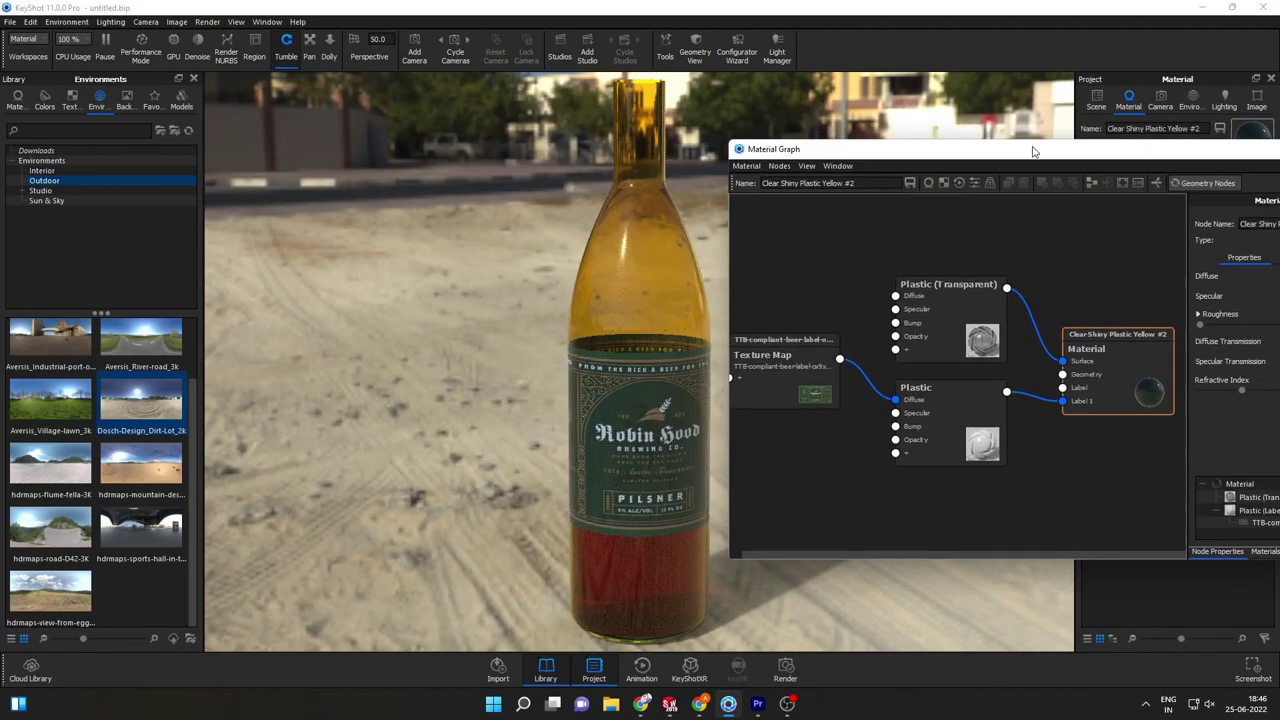
scroll(886, 370, up, 2)
scroll(886, 370, down, 1)
scroll(850, 289, down, 1)
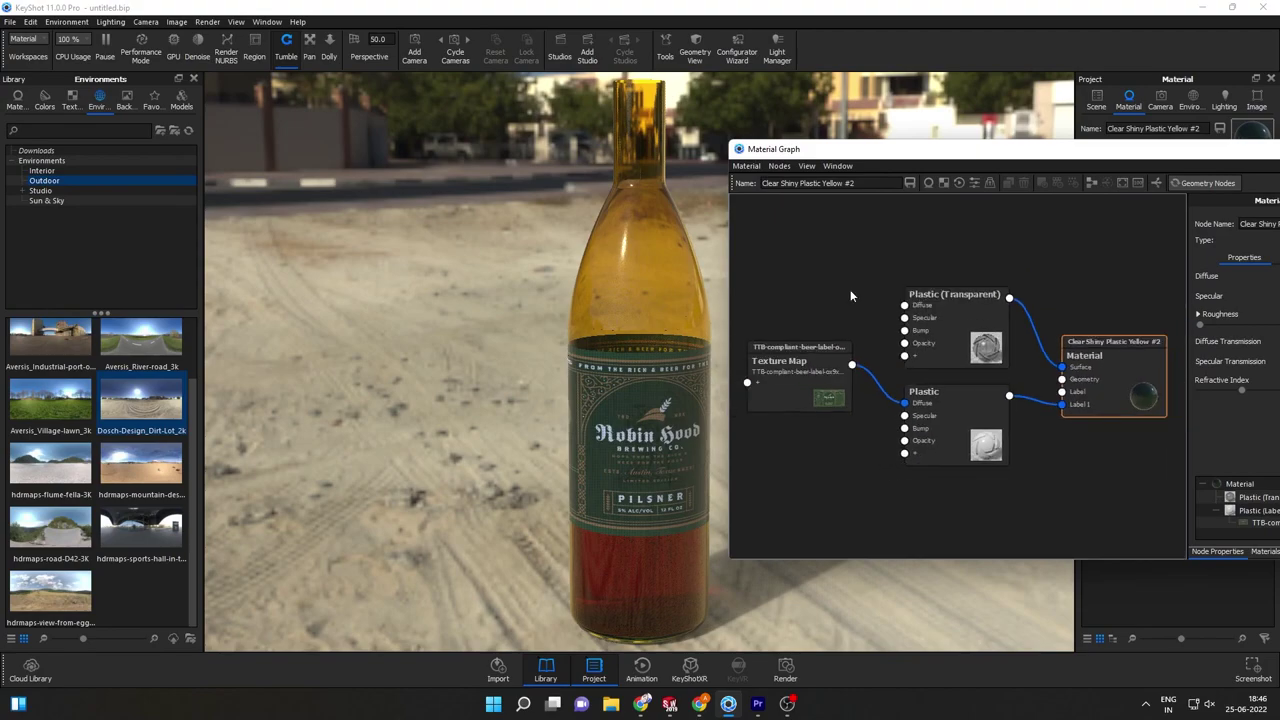
scroll(850, 289, down, 1)
right_click(813, 249)
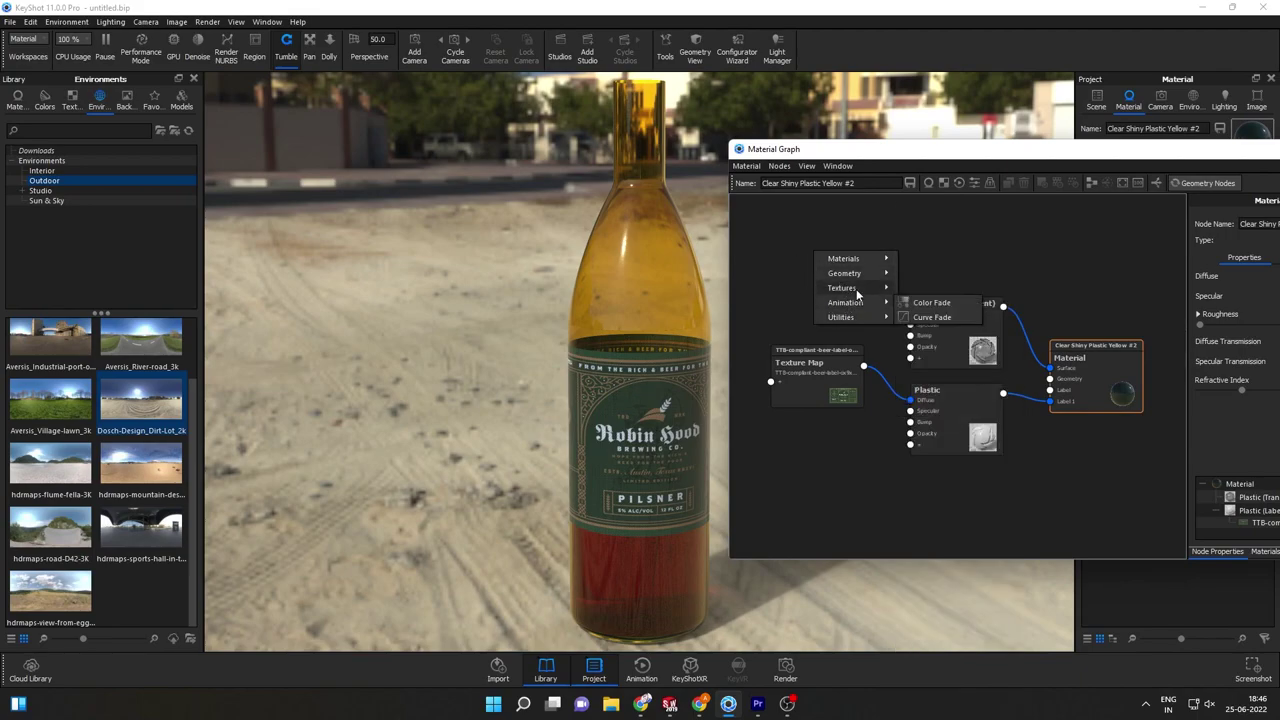
mouse_move(842, 288)
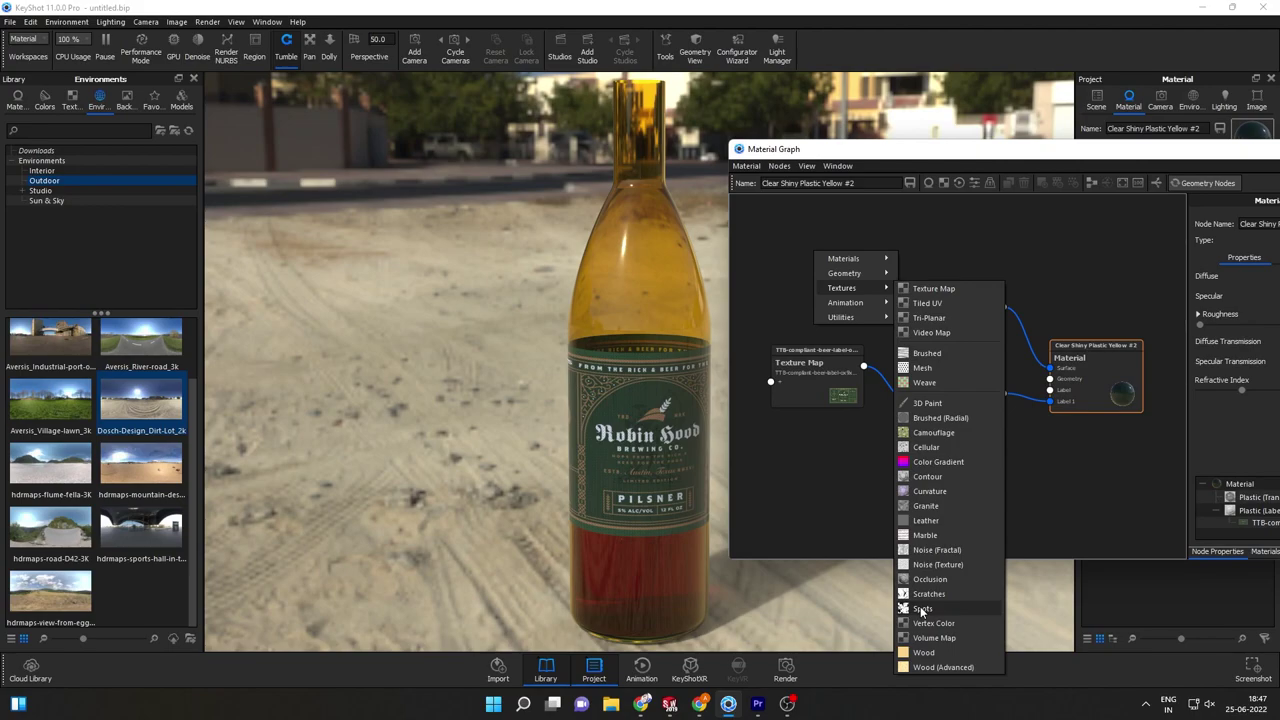
Add a Spots texture node and wire it into the Plastic (Transparent) Bump input
click(922, 609)
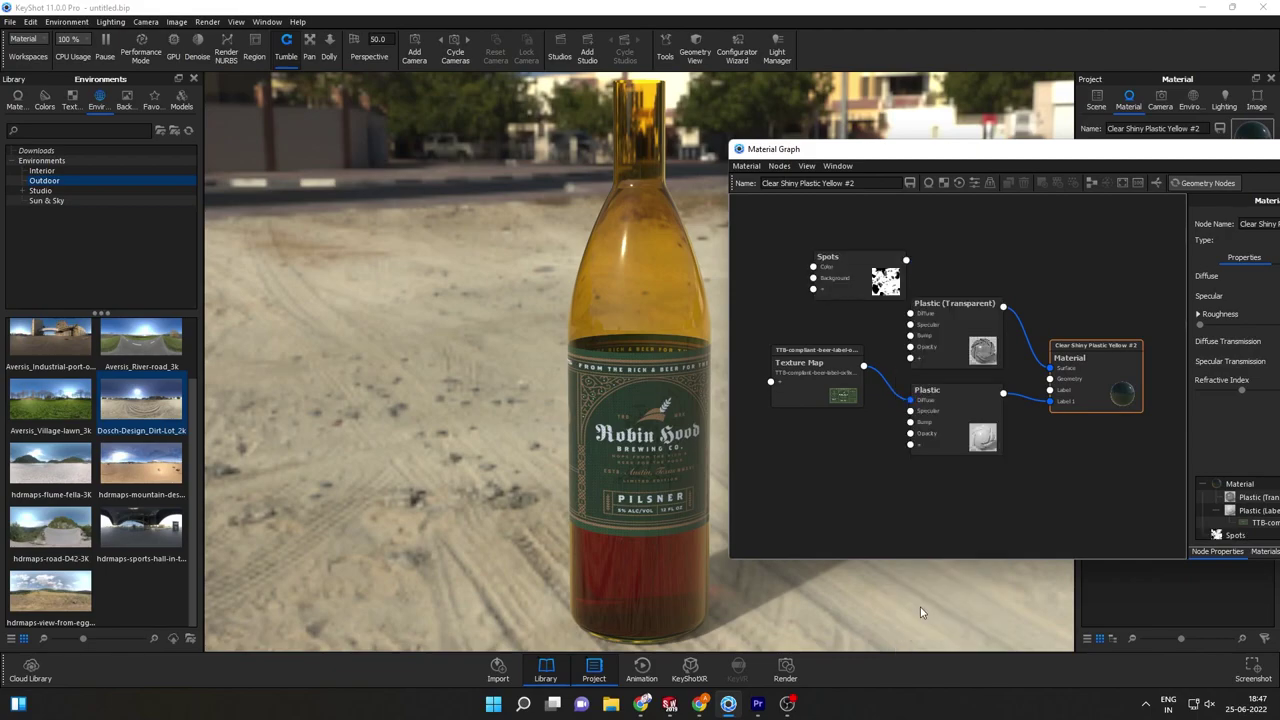
mouse_move(861, 264)
mouse_down()
mouse_move(806, 263)
mouse_move(910, 336)
mouse_up()
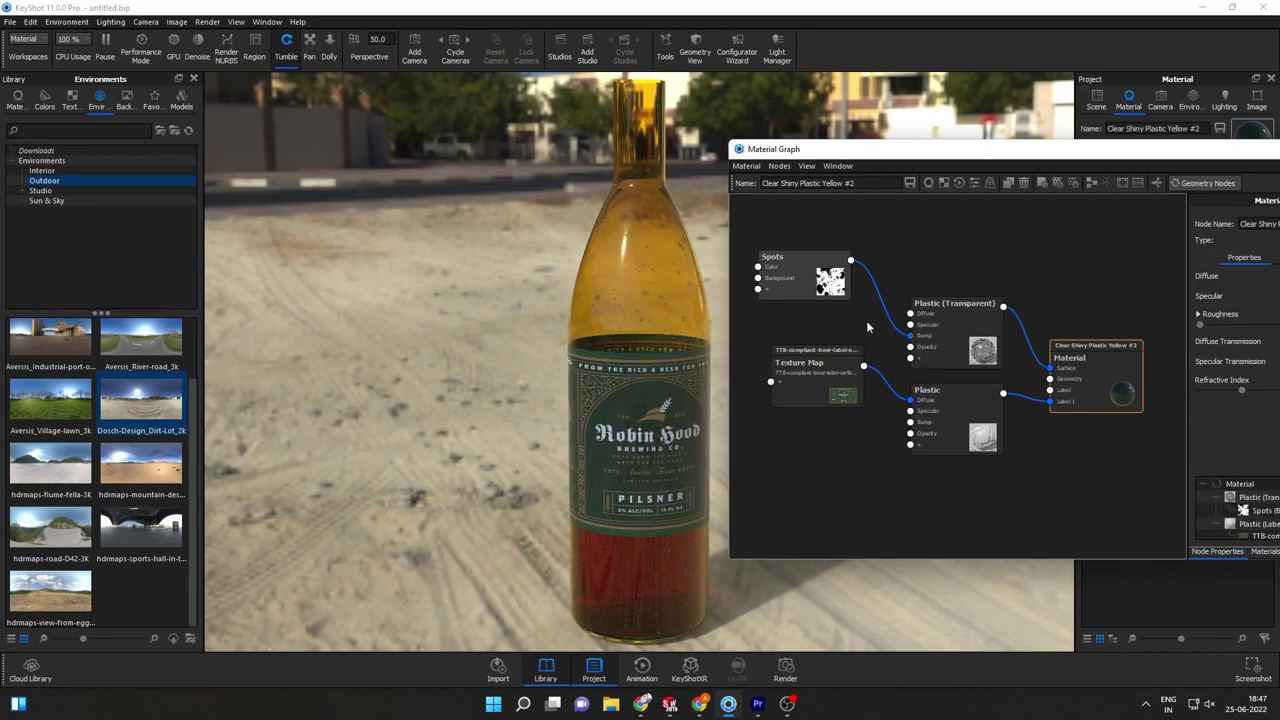
mouse_move(1080, 150)
mouse_down()
mouse_move(883, 208)
mouse_move(991, 156)
mouse_move(845, 162)
mouse_up()
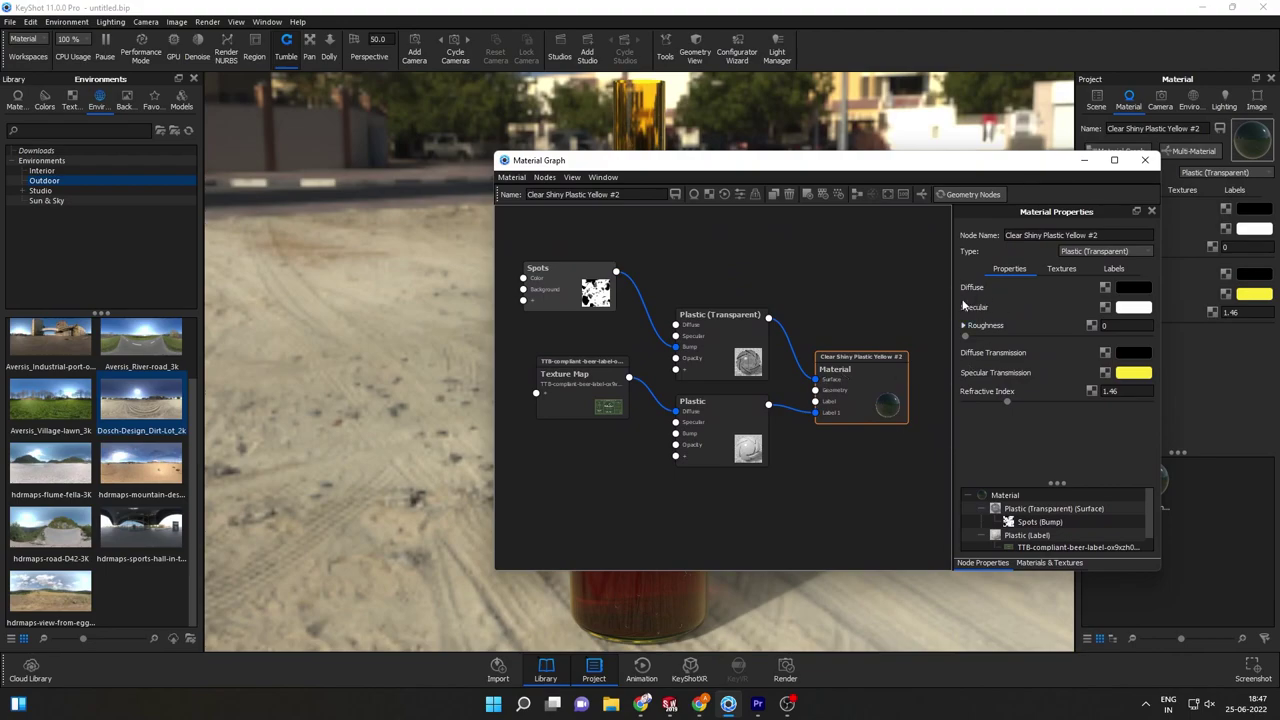
Set the glass Spots to Diamond cells with 4.39 mm scale and 1.1 density
click(608, 288)
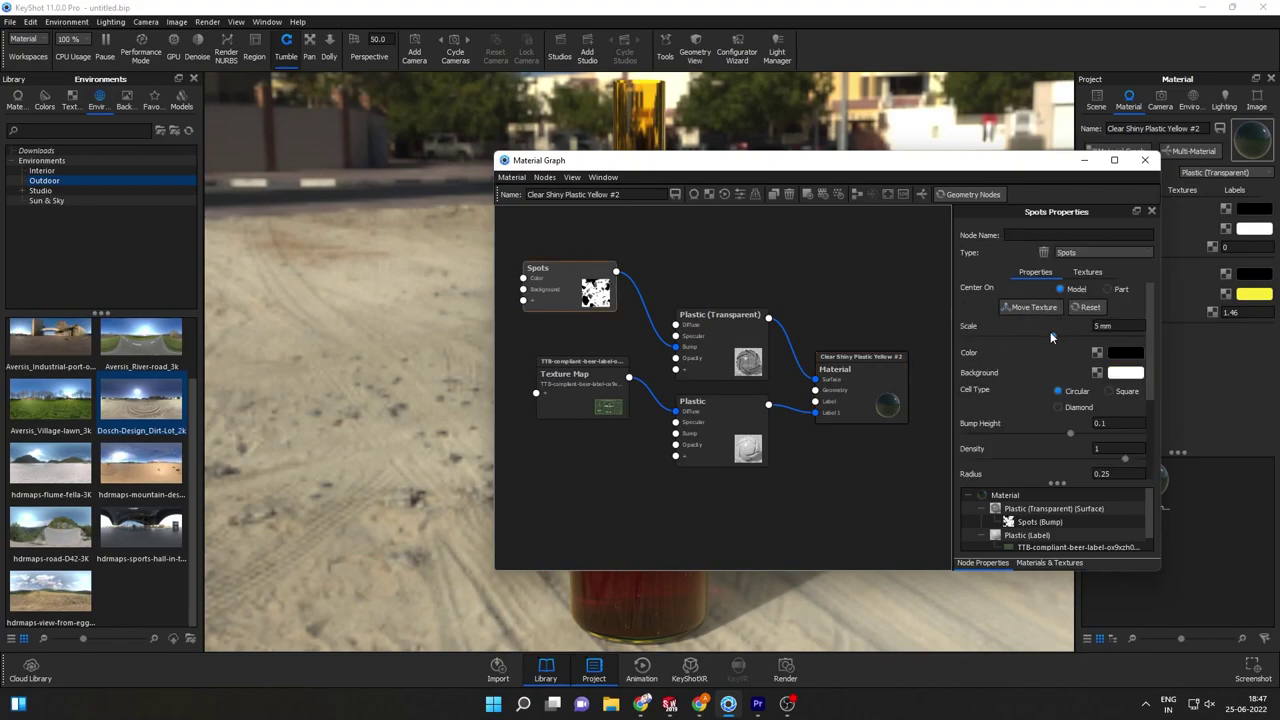
drag(1051, 334, 1043, 336)
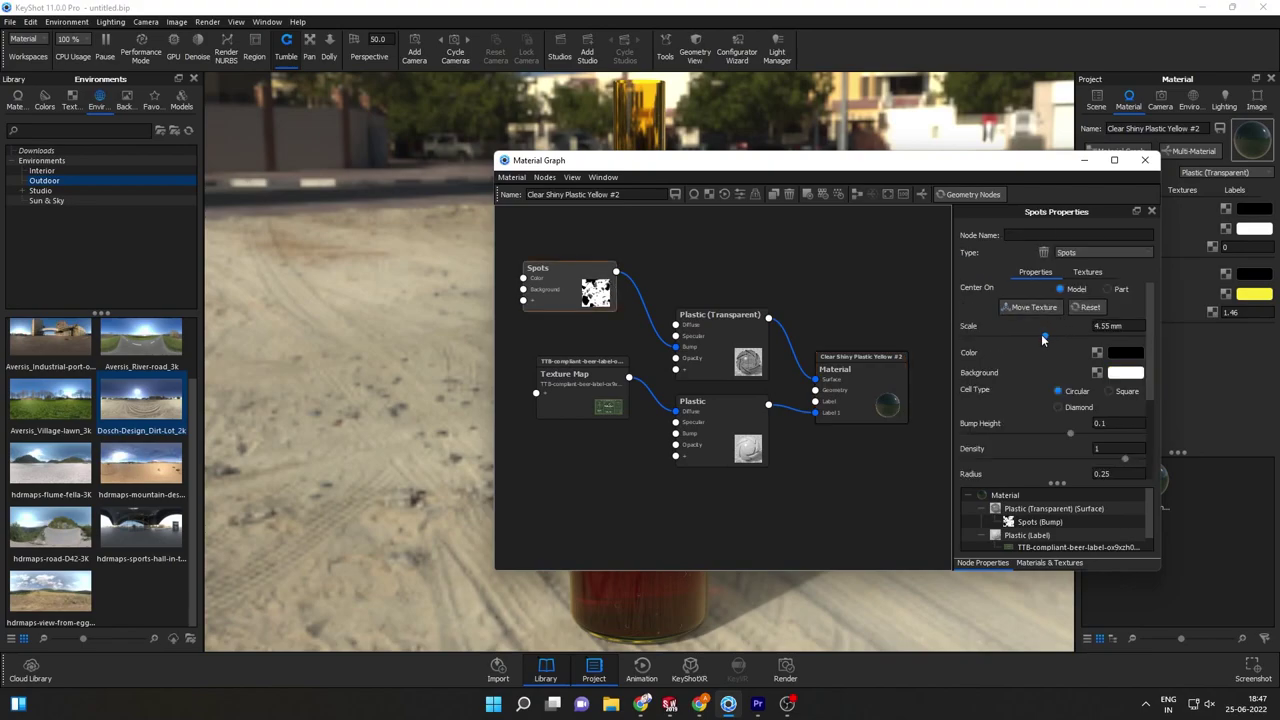
click(1072, 408)
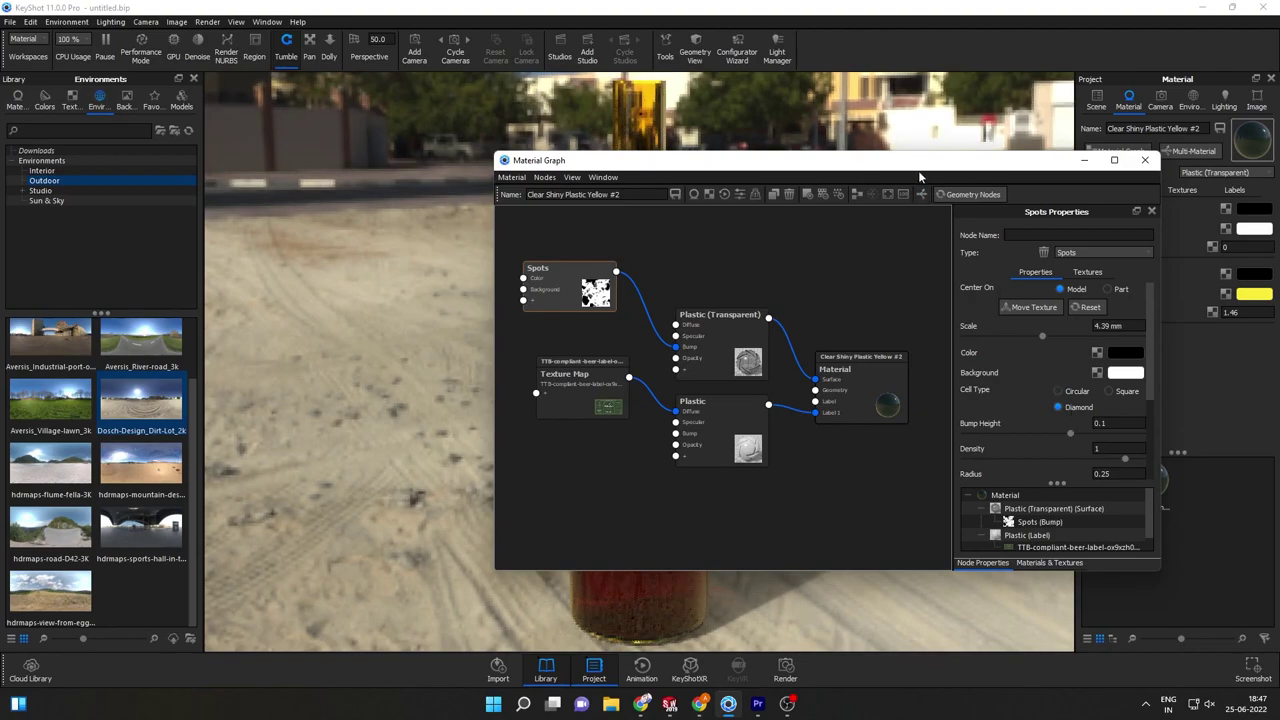
mouse_move(923, 164)
mouse_down()
mouse_move(1107, 152)
mouse_move(985, 162)
mouse_up()
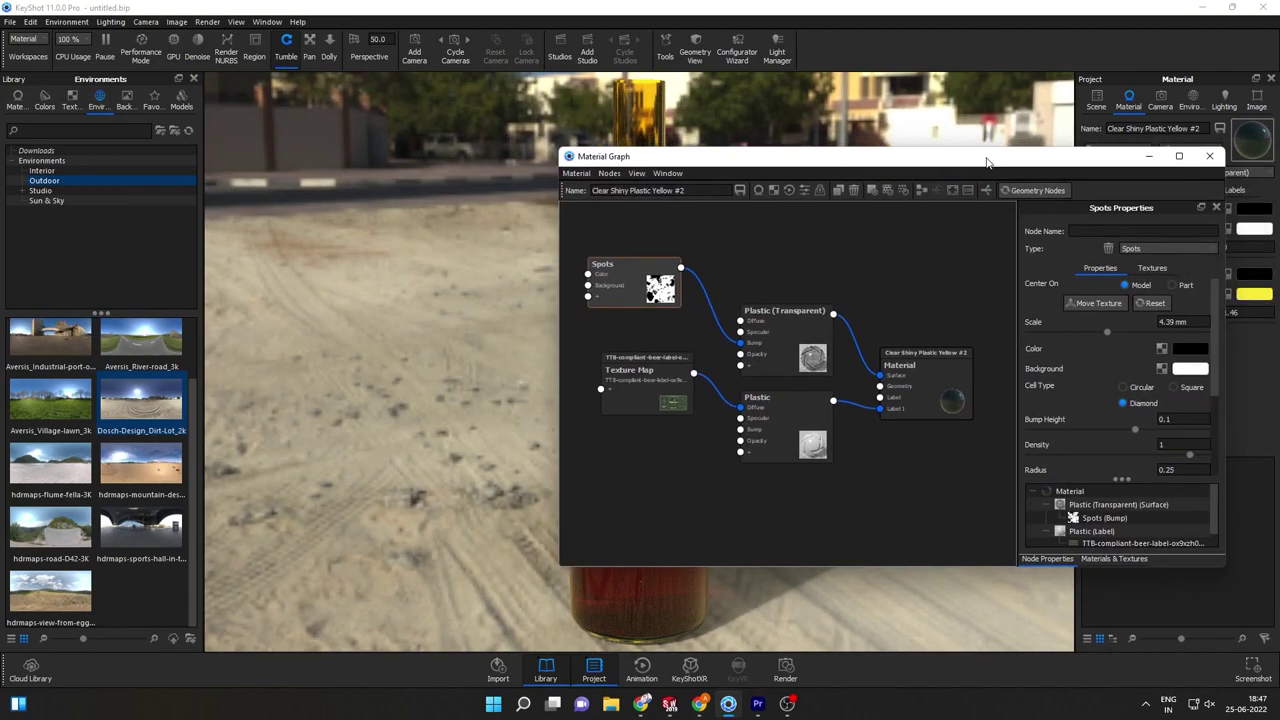
click(1145, 272)
click(1096, 276)
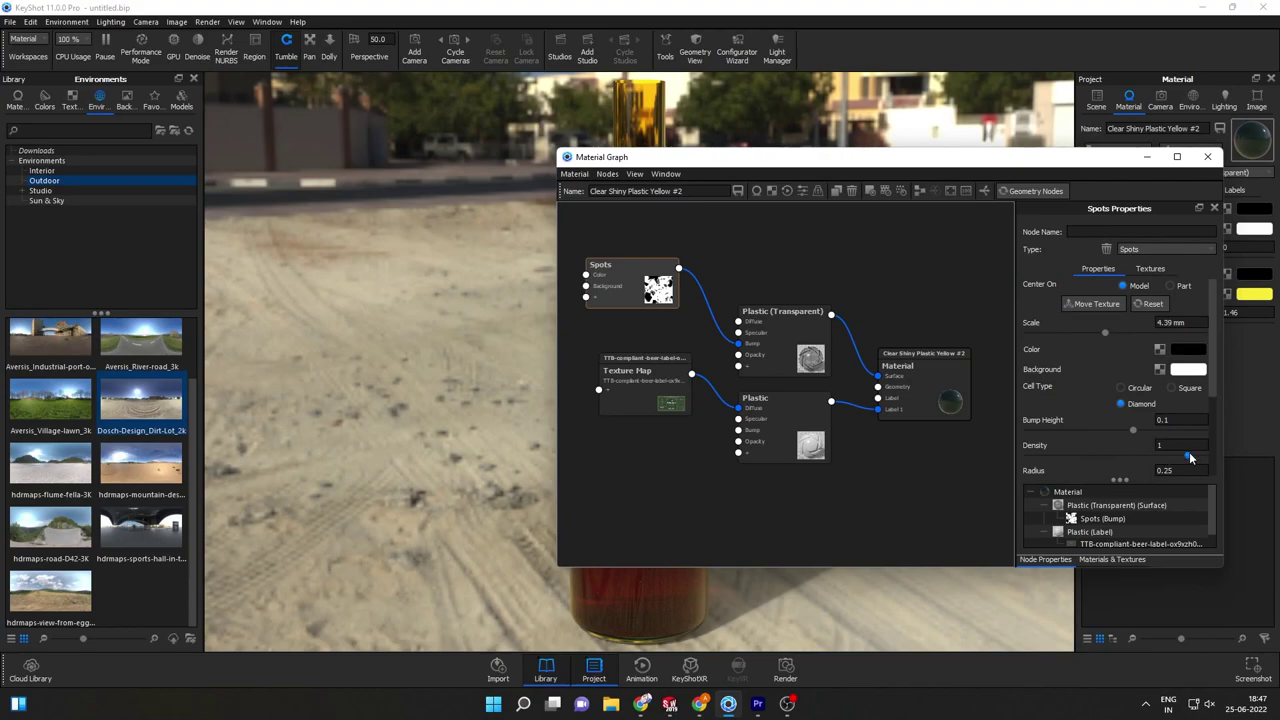
drag(1187, 457, 1190, 457)
drag(1028, 170, 1187, 142)
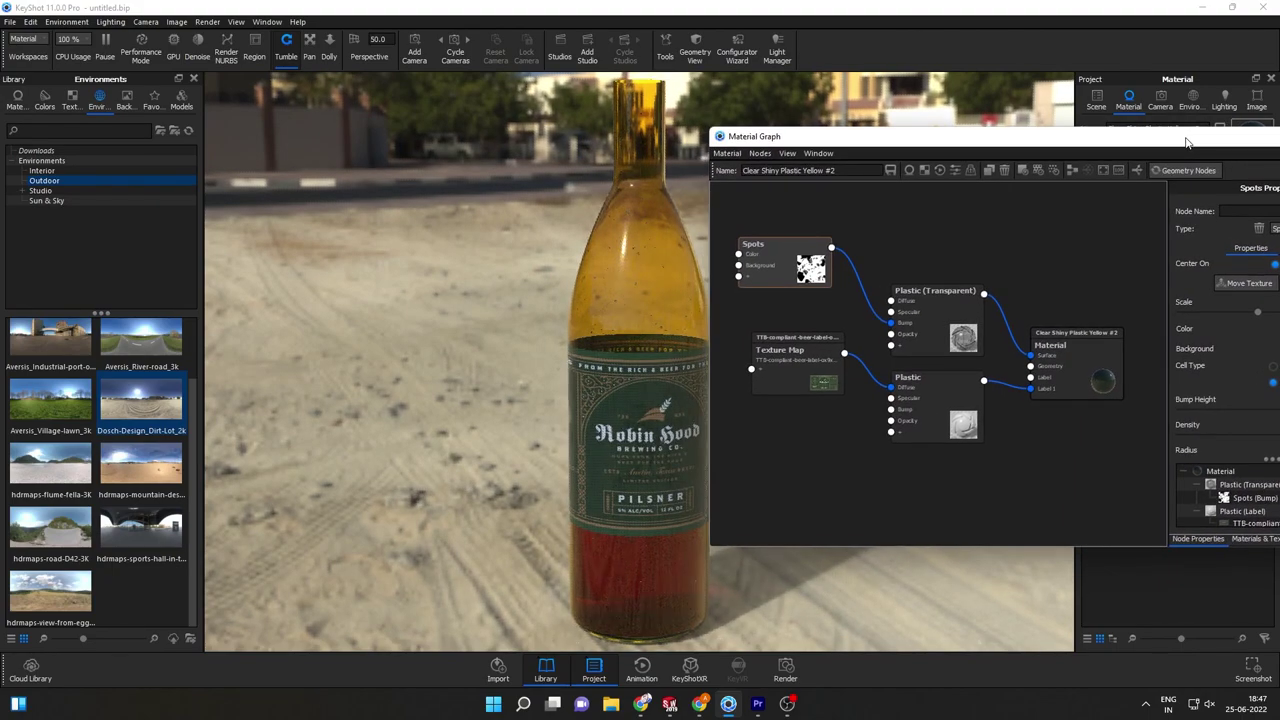
drag(1187, 142, 1010, 138)
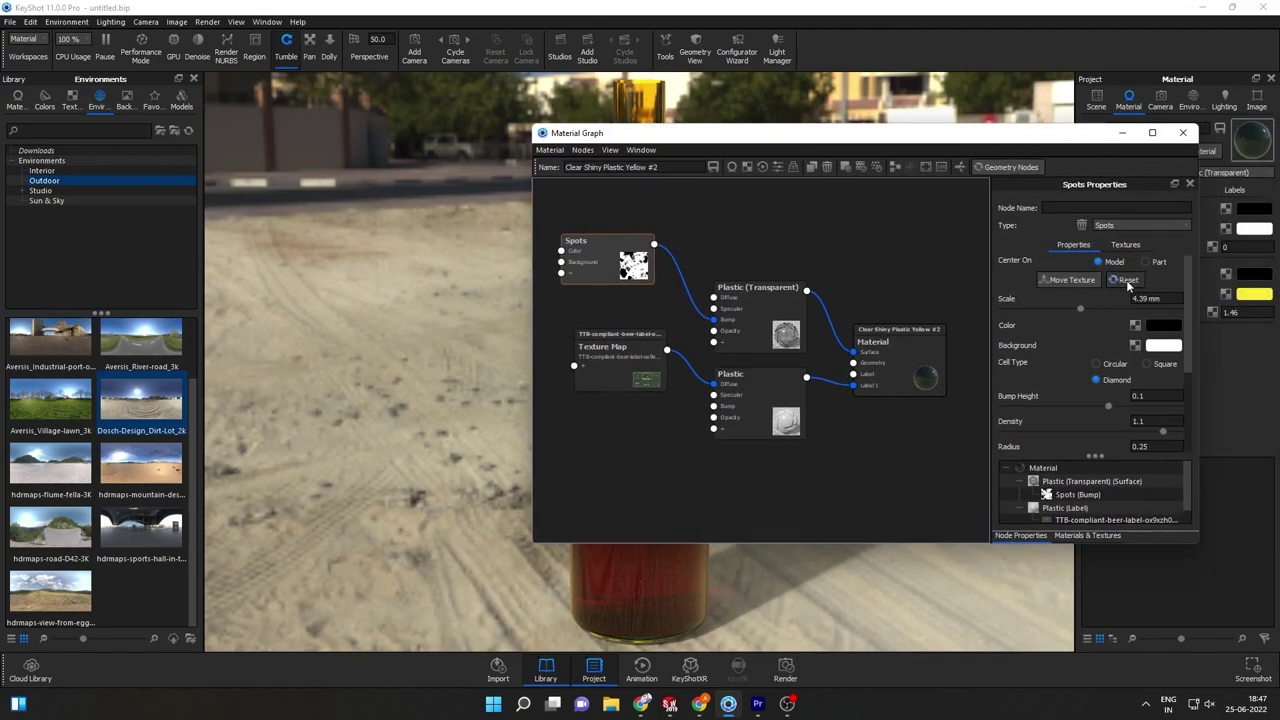
right_click(652, 447)
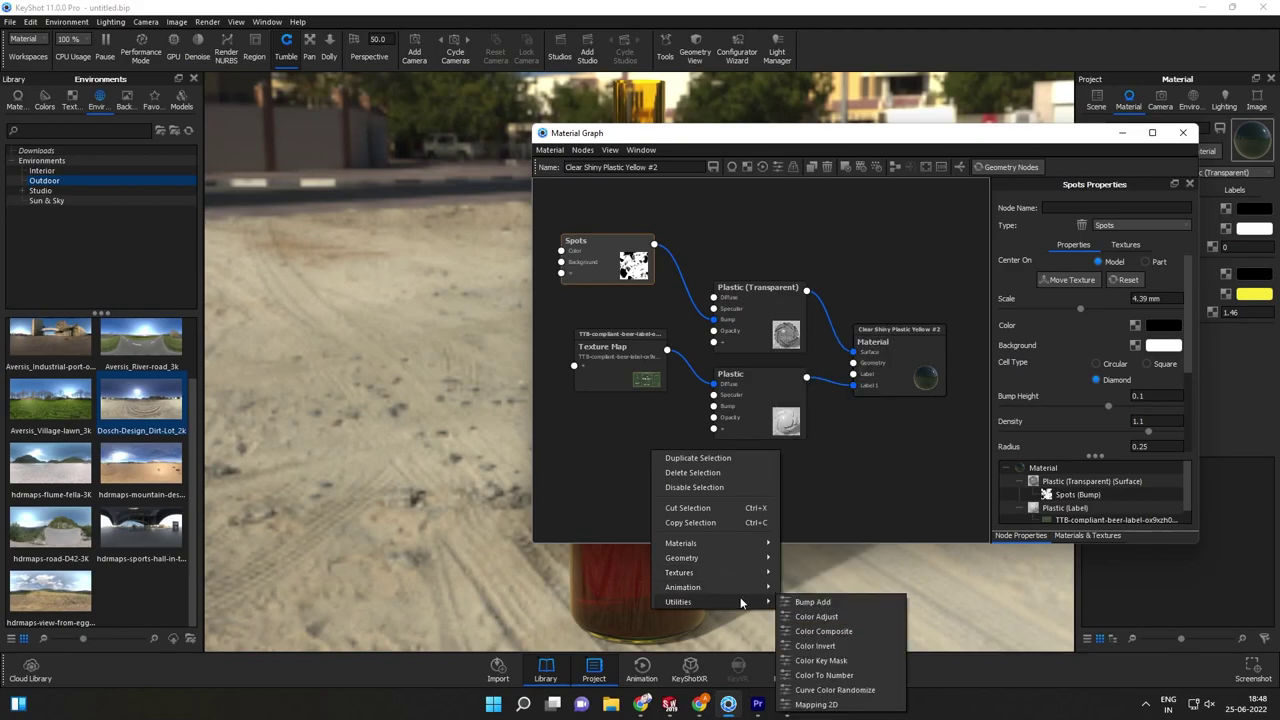
mouse_move(700, 572)
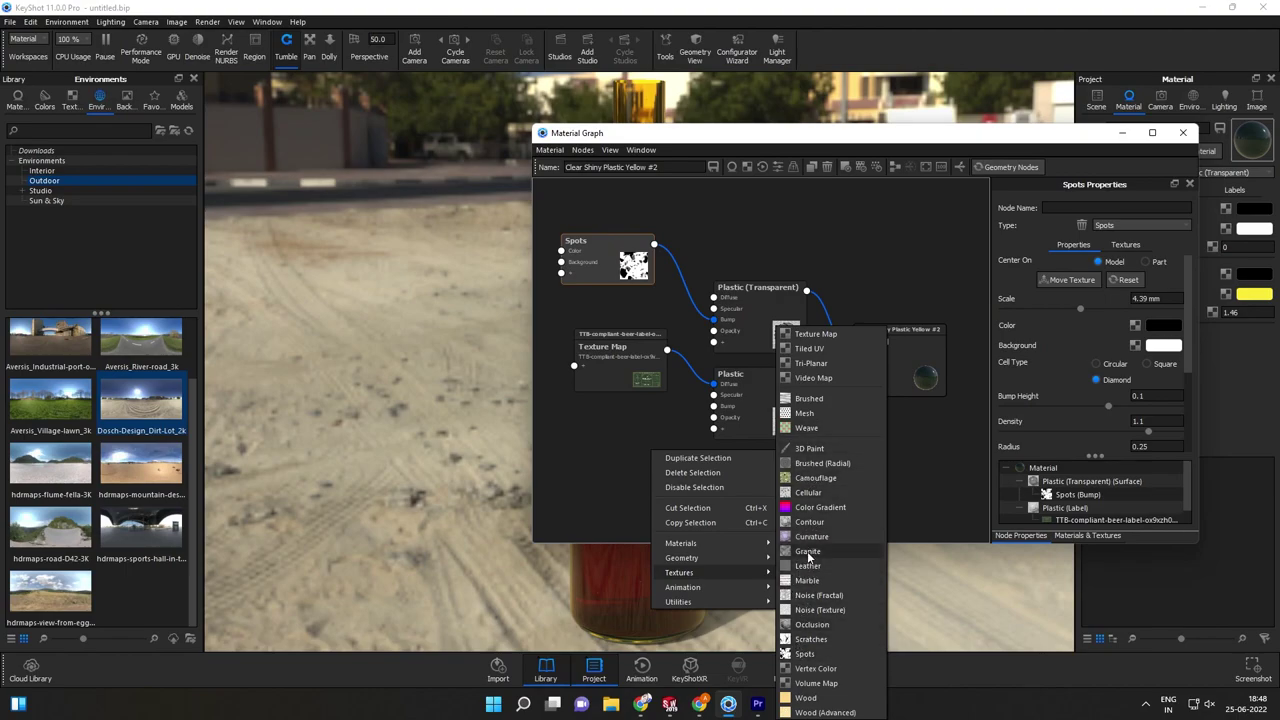
Add a second Spots node below the label texture and wire it to the Plastic (Label) Bump
click(803, 653)
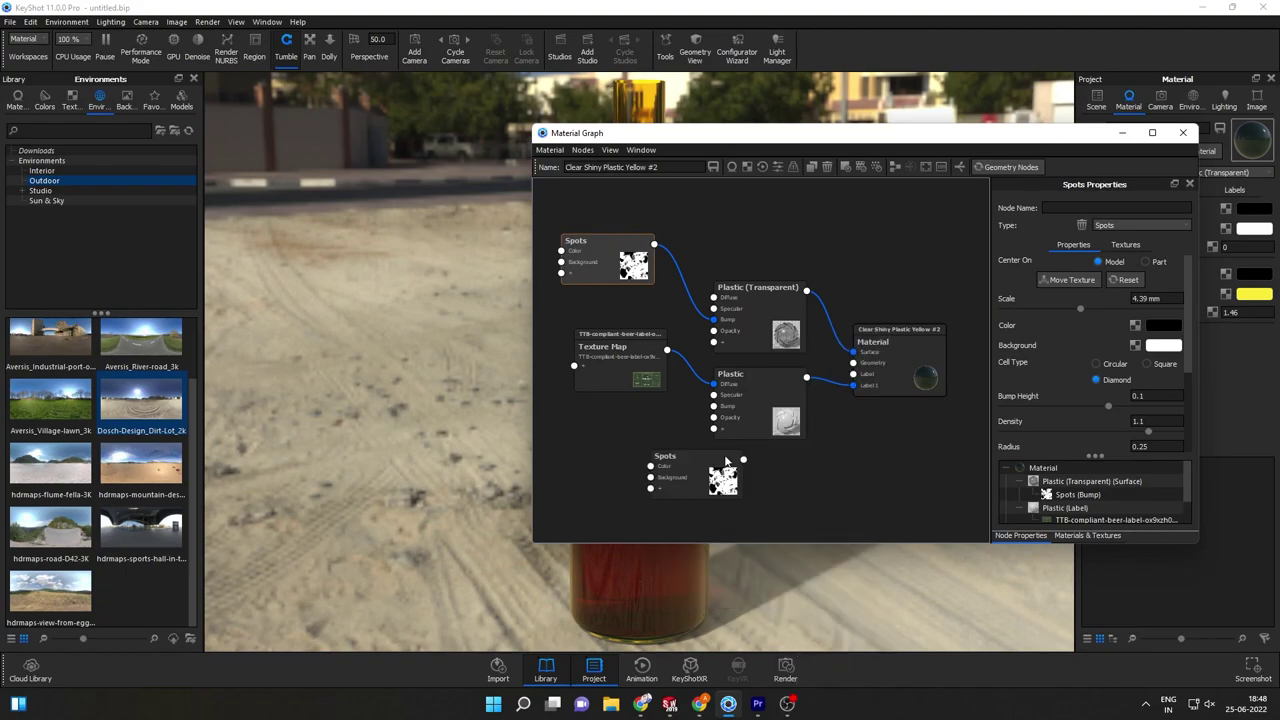
drag(727, 460, 649, 455)
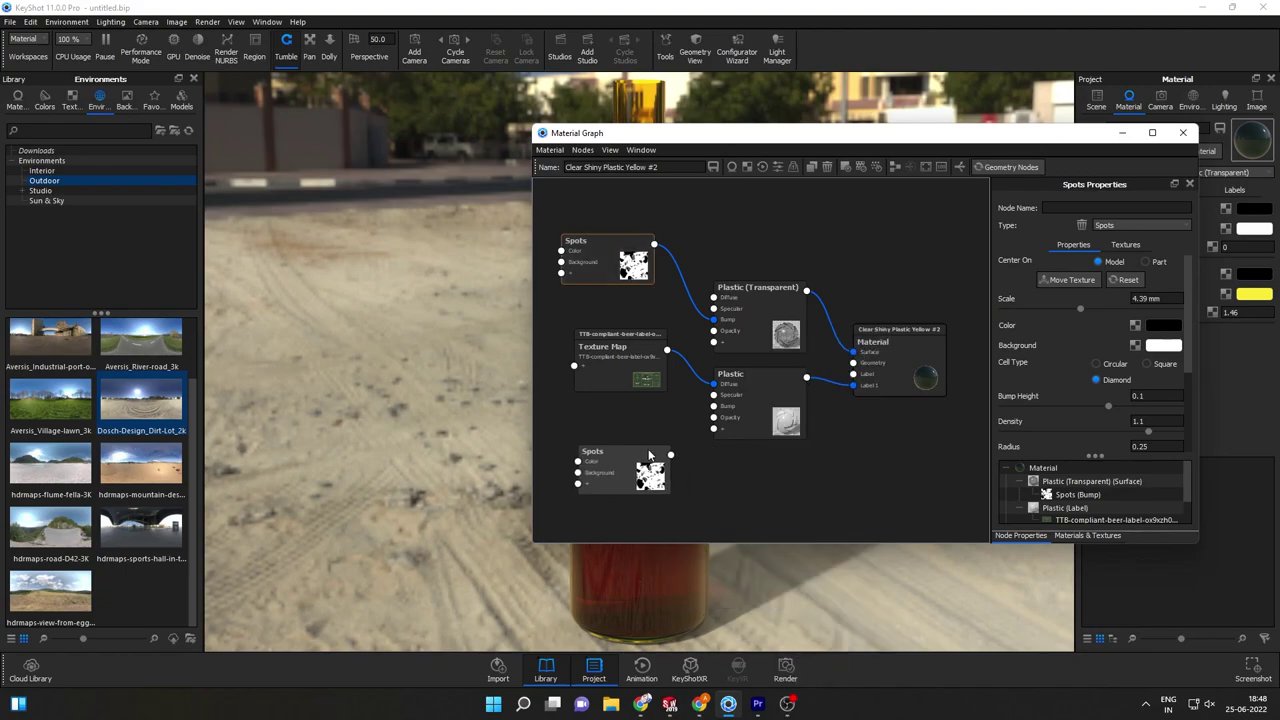
drag(671, 457, 701, 417)
drag(701, 417, 713, 406)
drag(823, 132, 1090, 153)
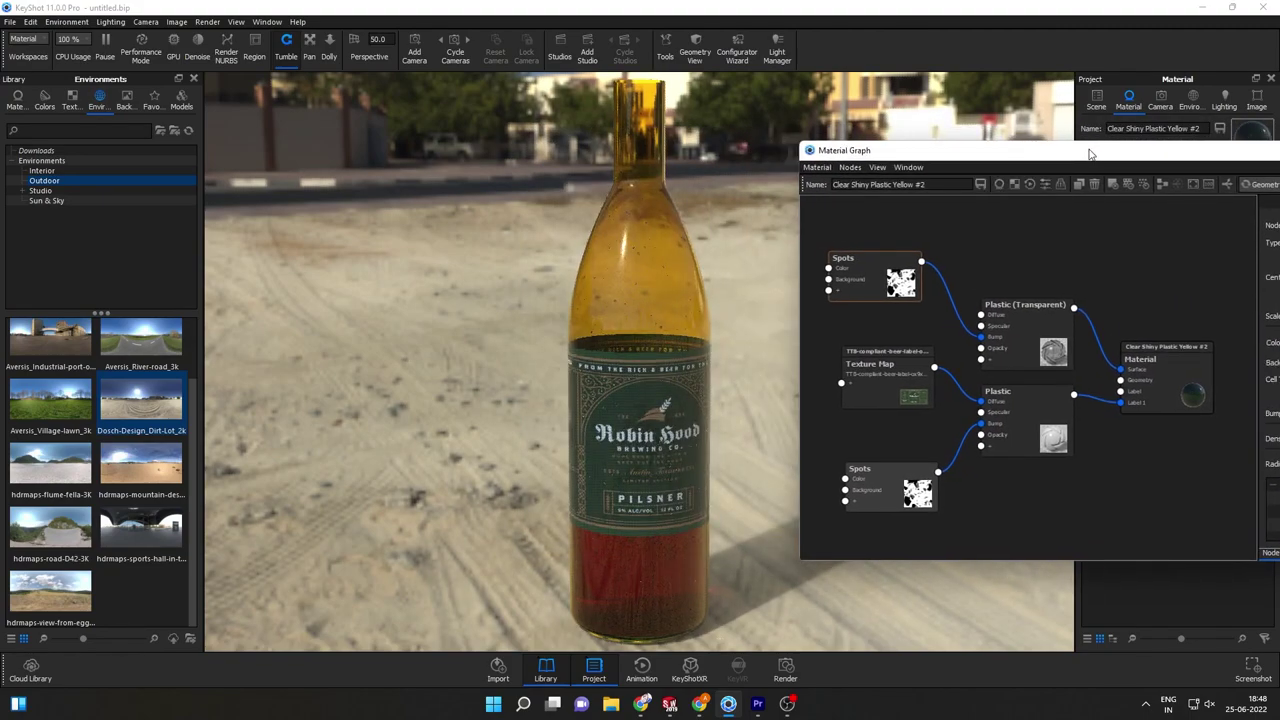
drag(1090, 153, 824, 139)
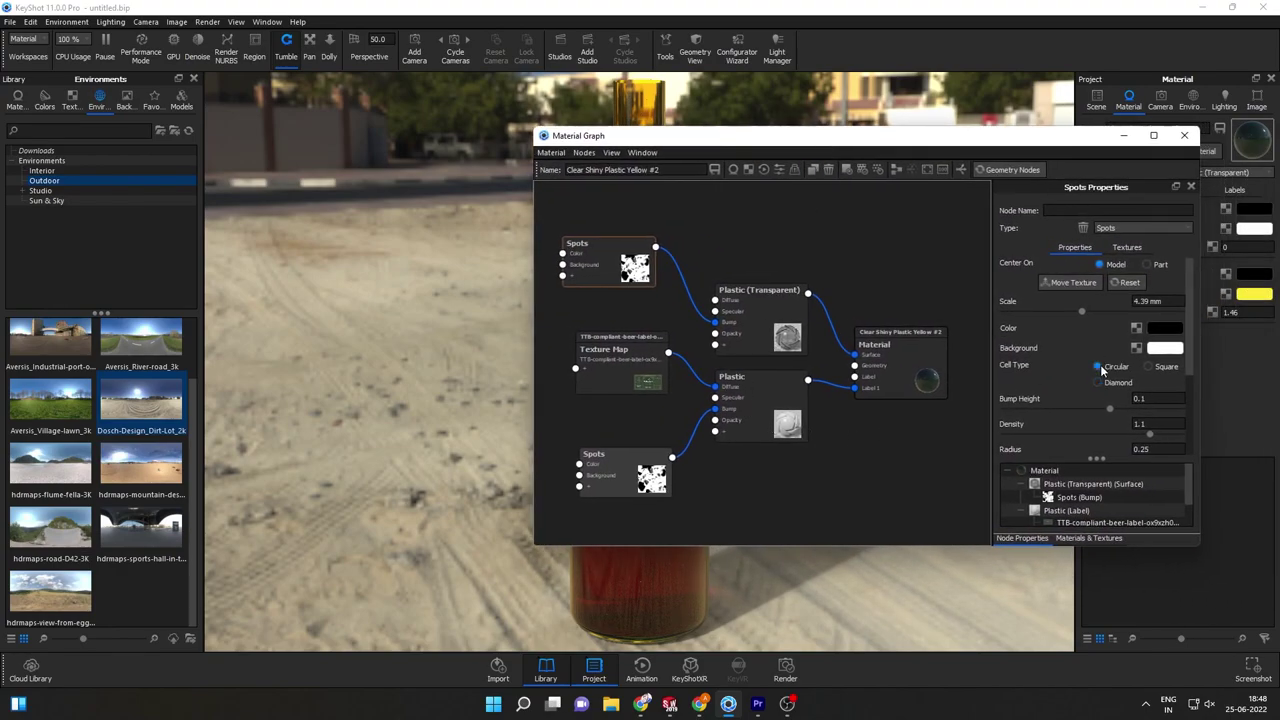
Set the glass Spots radius to 0.273 and distortion to 0.027, then select the label Spots
scroll(1053, 444, down, 3)
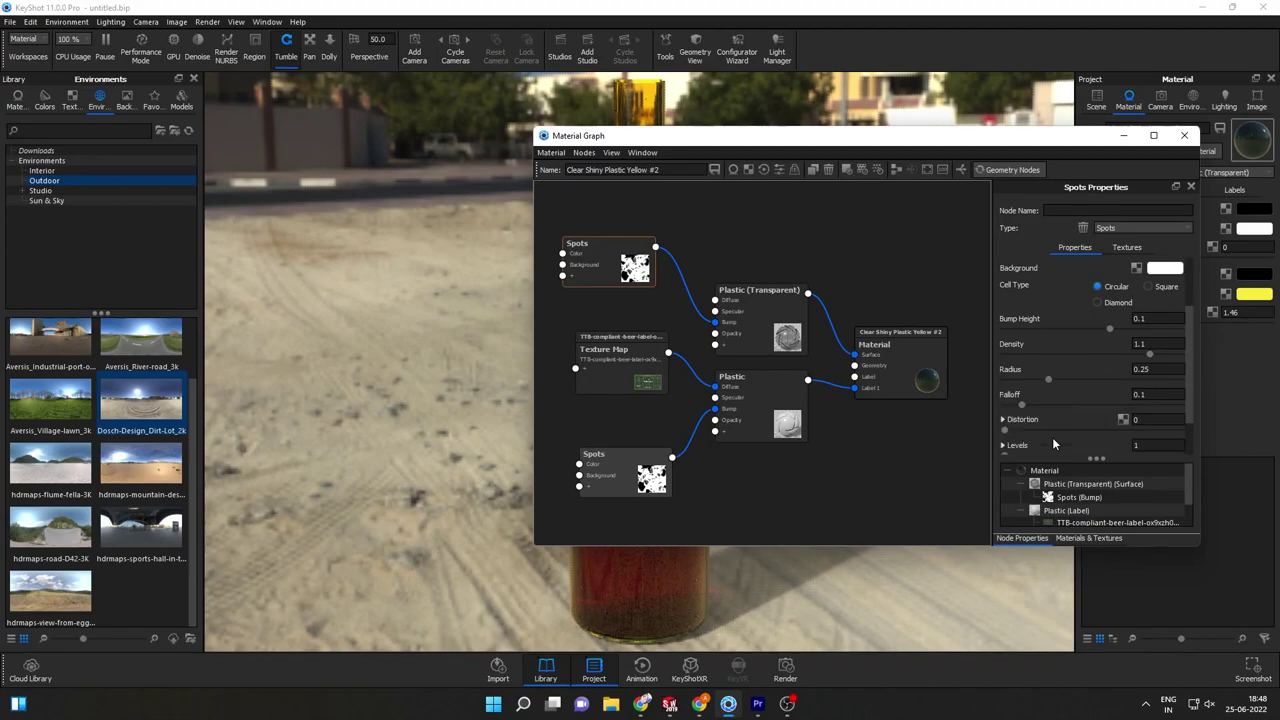
scroll(1069, 408, down, 1)
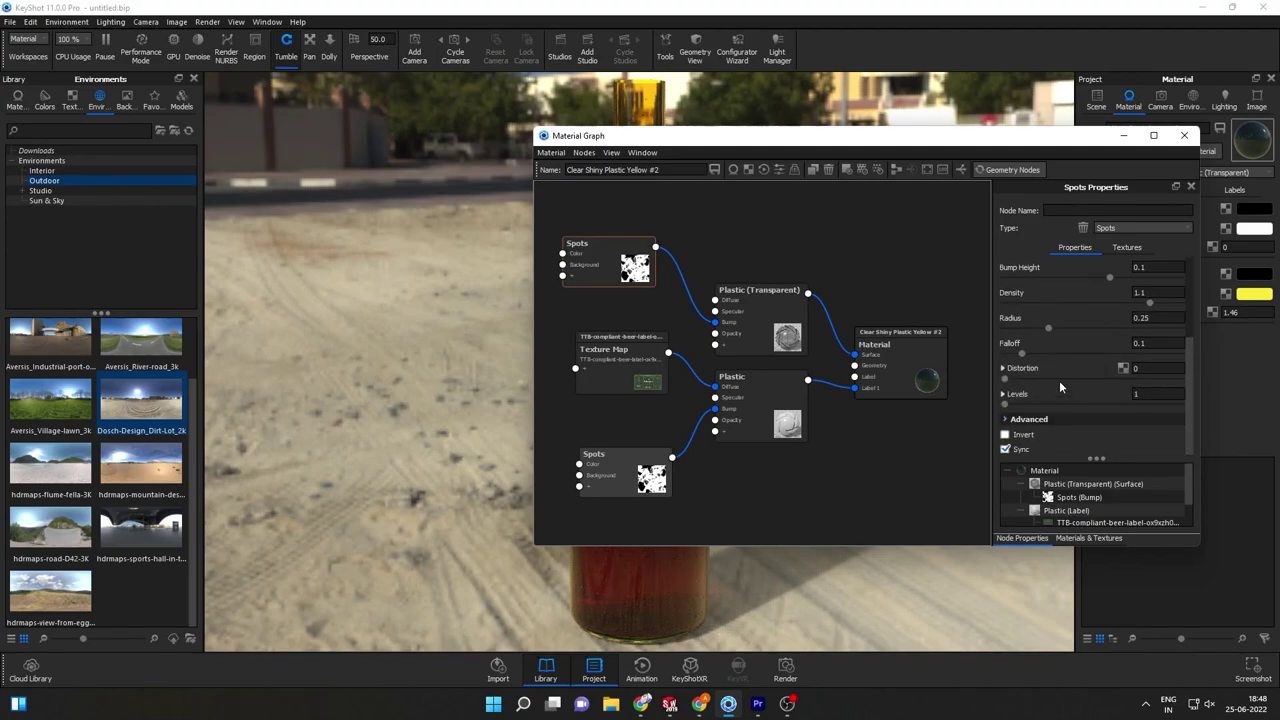
drag(1053, 333, 1057, 331)
mouse_move(984, 142)
mouse_down()
mouse_move(1191, 147)
mouse_move(971, 149)
mouse_up()
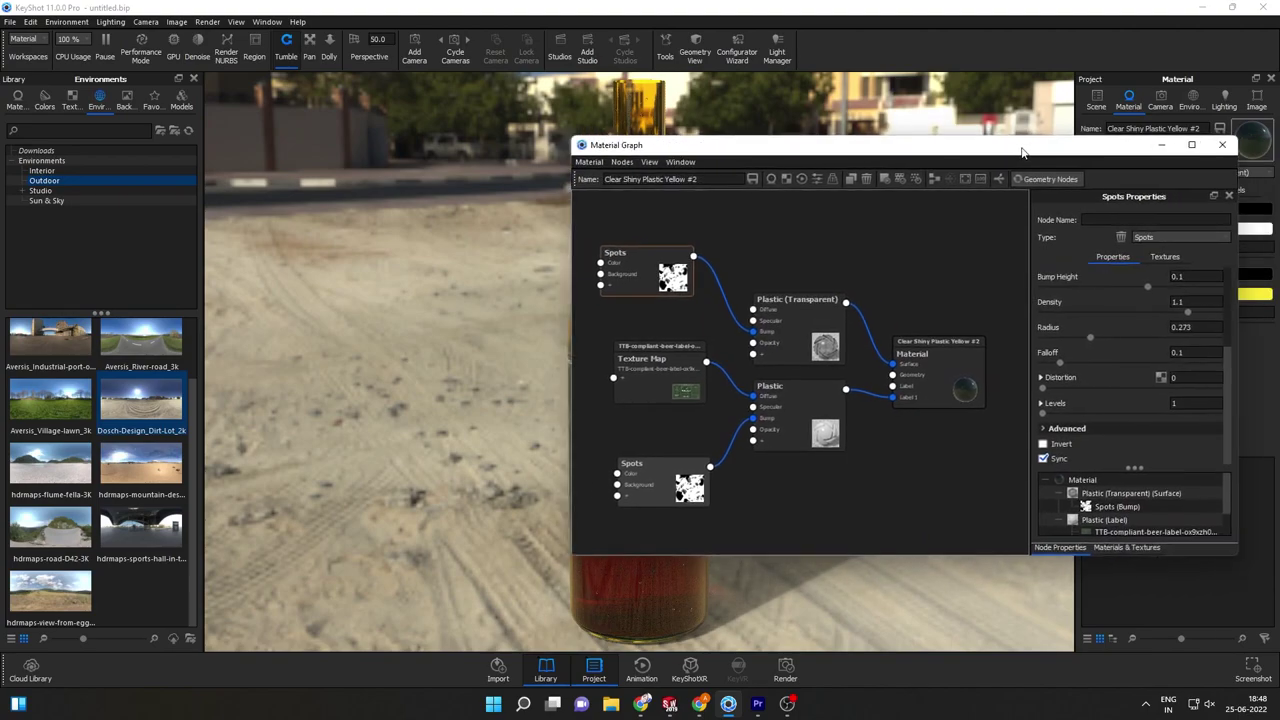
drag(991, 386, 1071, 386)
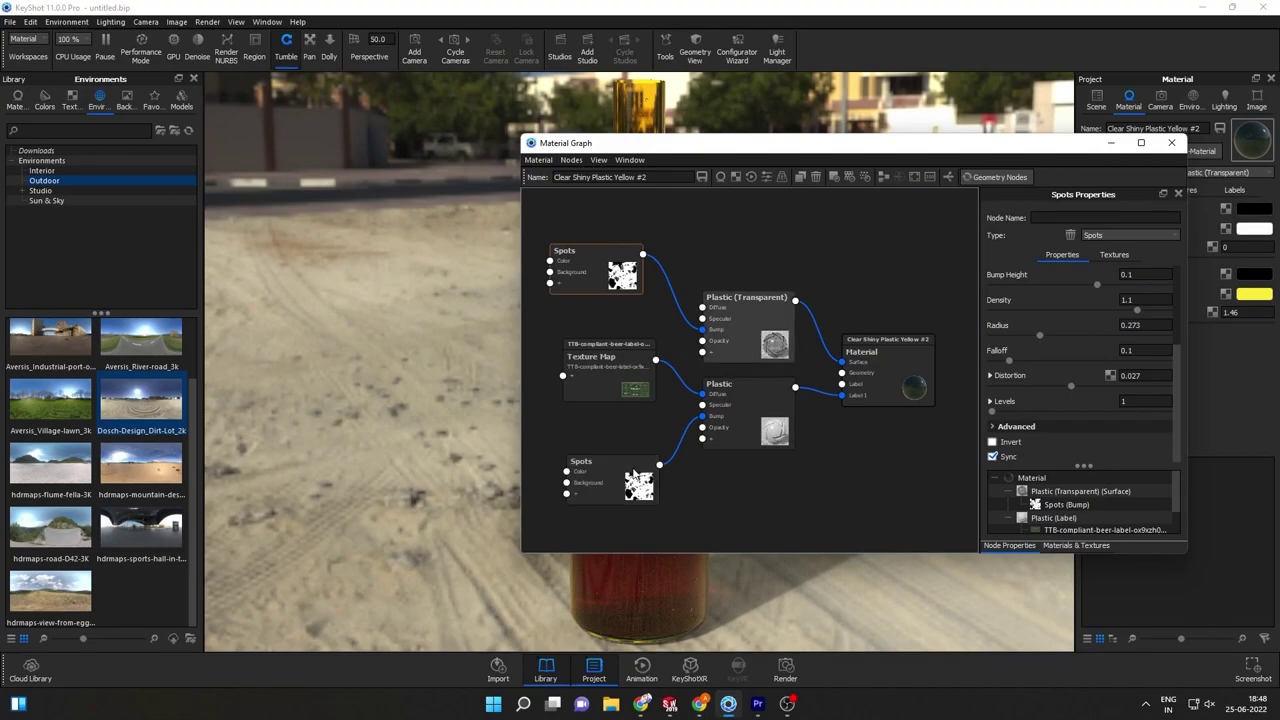
click(633, 472)
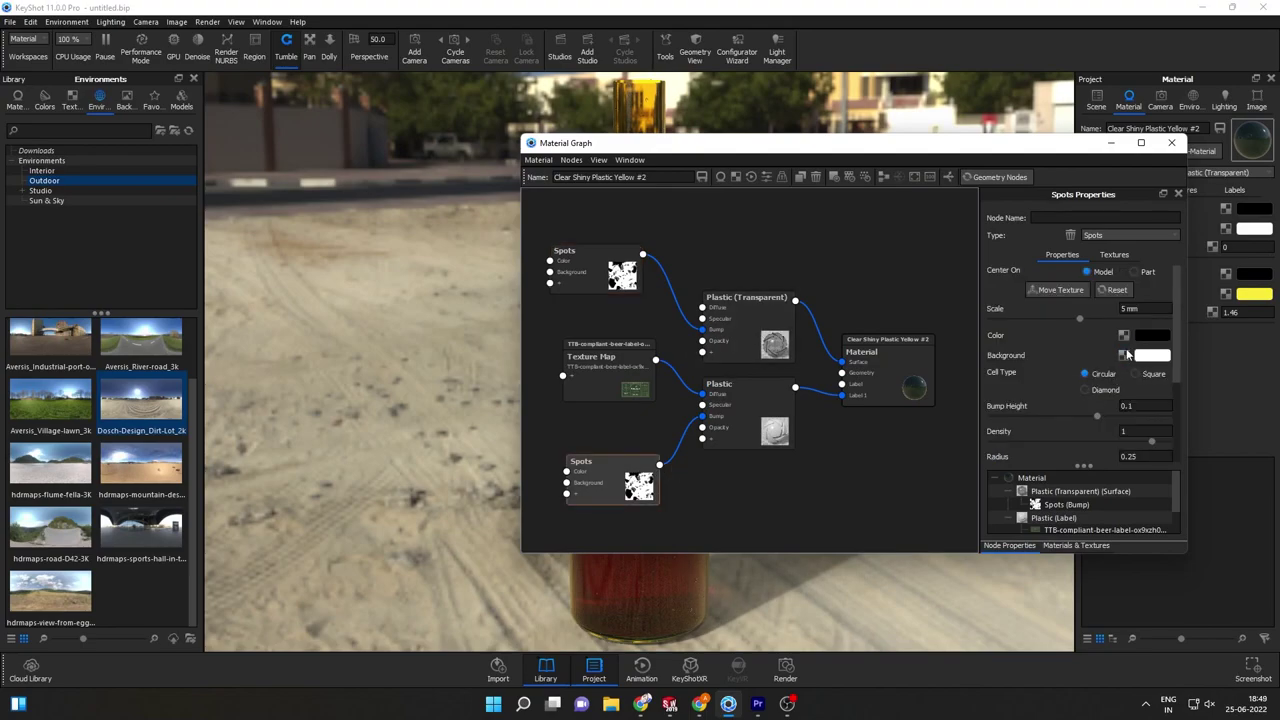